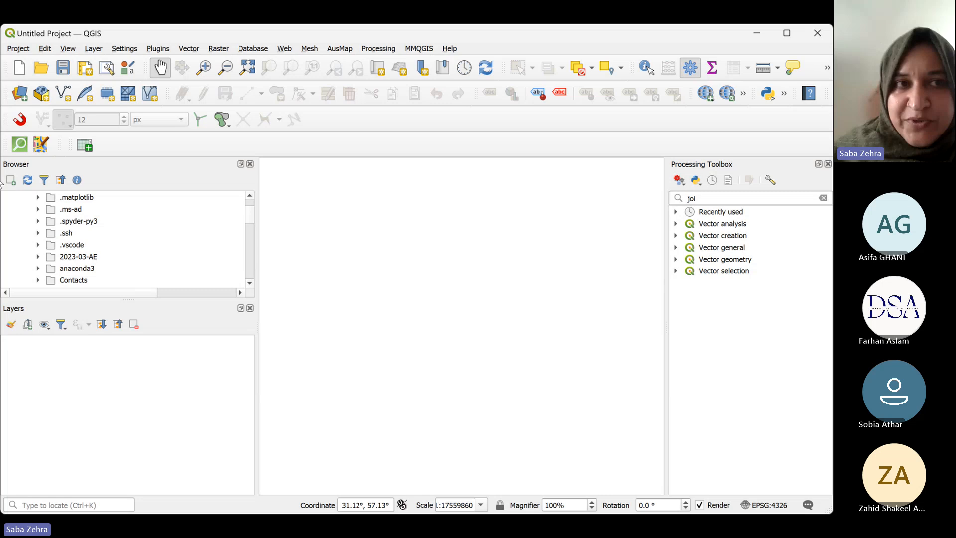
key("alt")
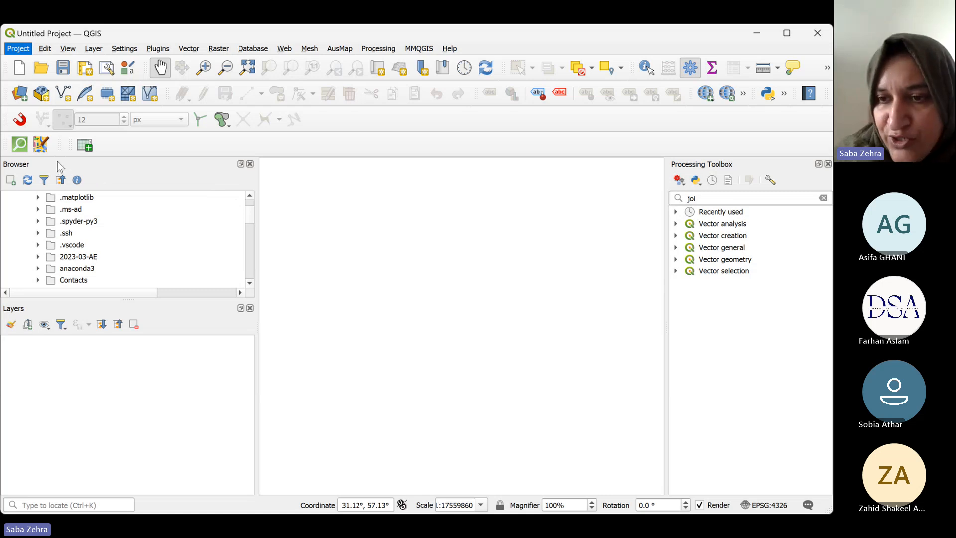
left_click(264, 178)
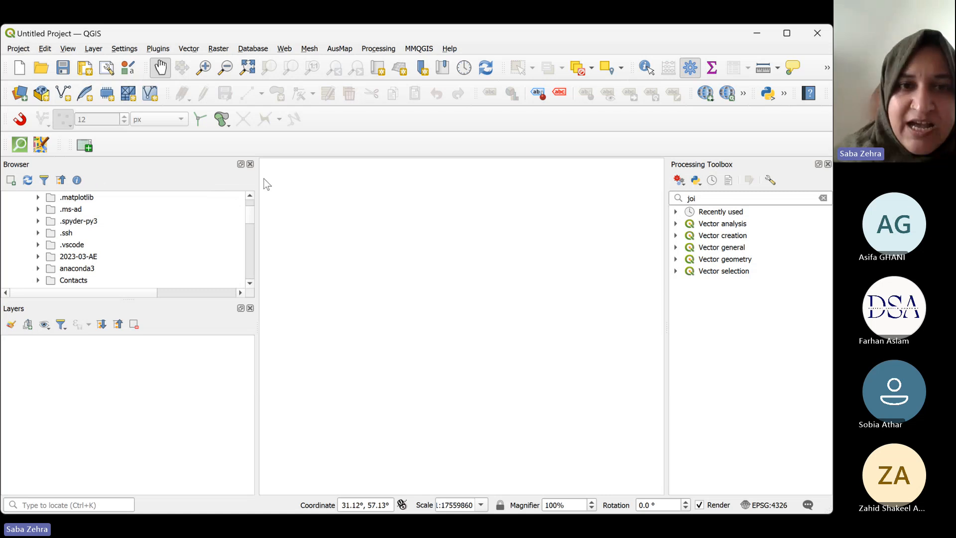
scroll(267, 184, "up", 1)
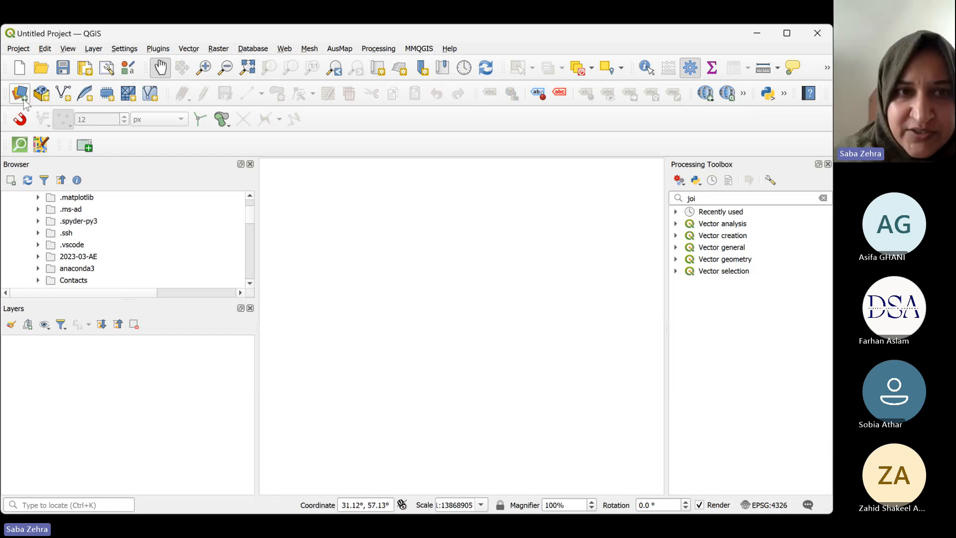
Add the Data_cases.shp shapefile from the regismapsforpolio folder in Downloads as a vector layer
left_click(22, 97)
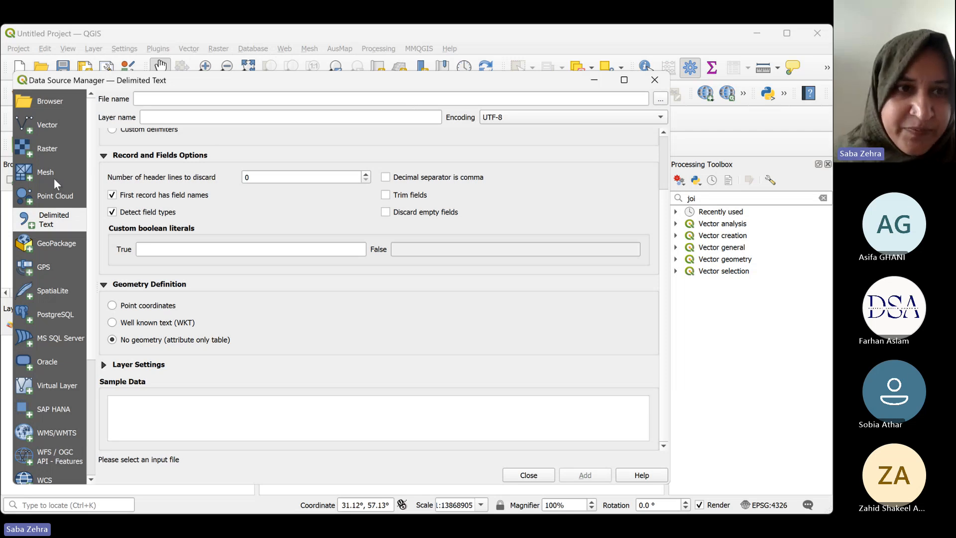
left_click(49, 125)
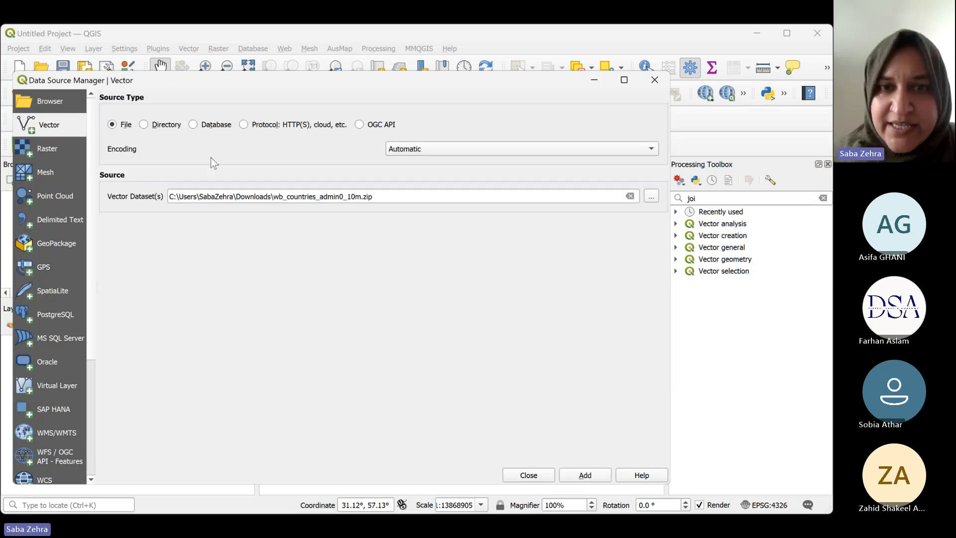
left_click(630, 196)
left_click(652, 195)
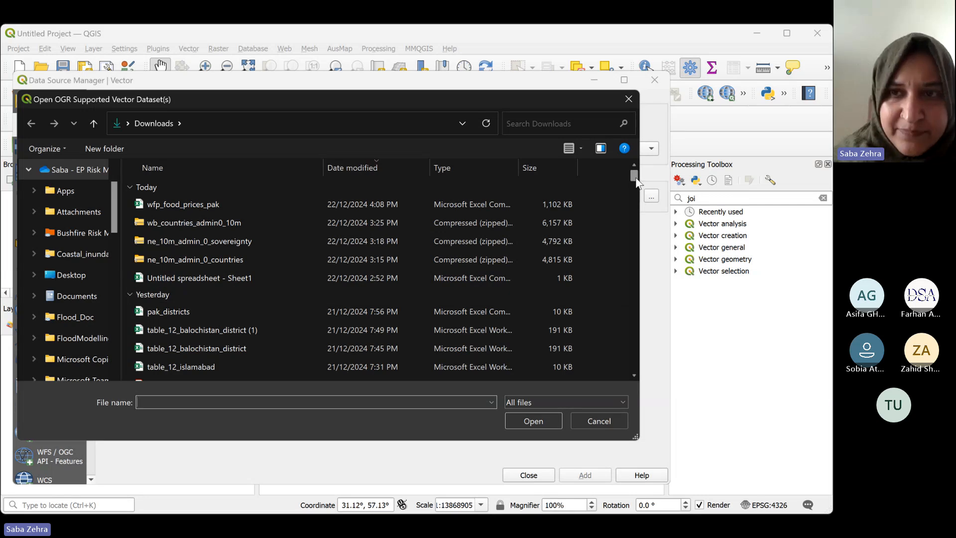
mouse_move(635, 179)
left_mouse_down()
mouse_move(635, 203)
mouse_move(635, 193)
left_mouse_up()
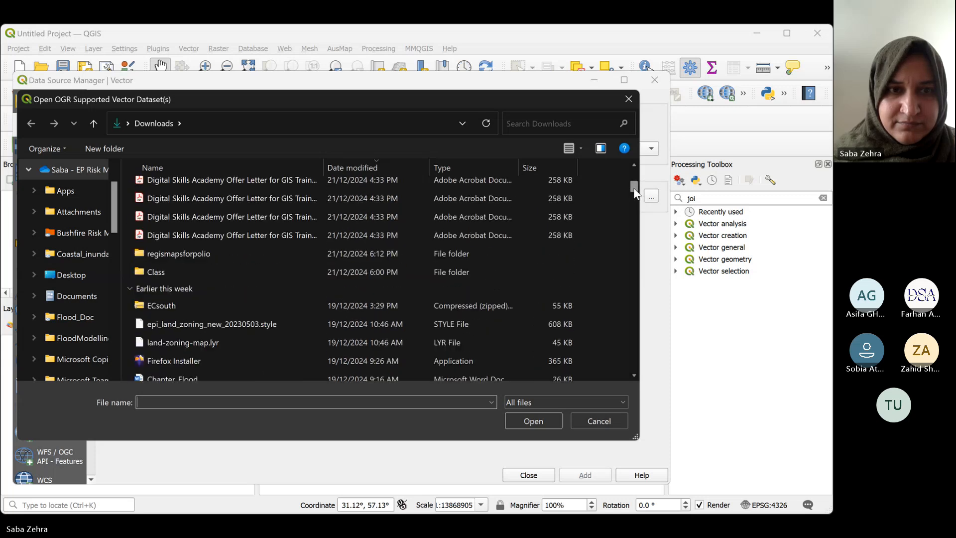
double_click(216, 254)
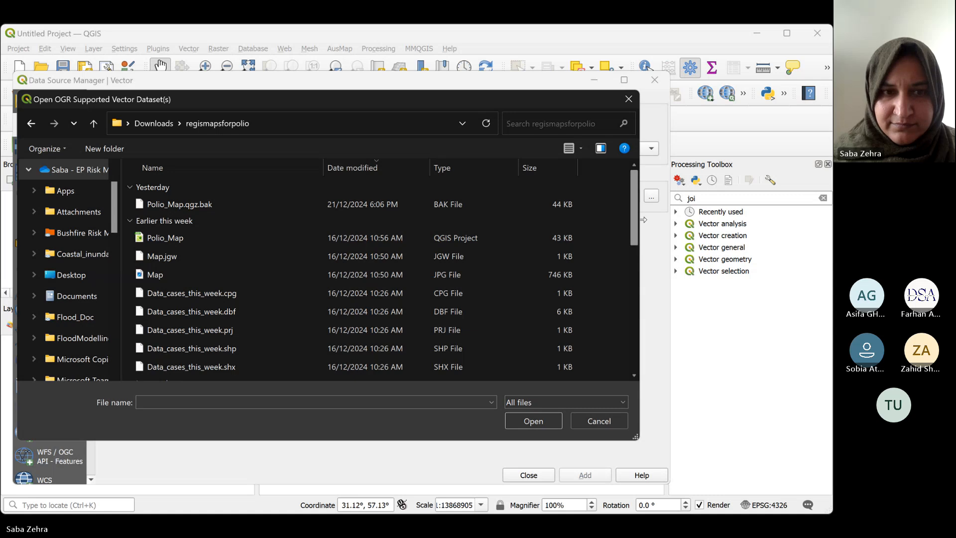
left_click_drag(636, 225, 635, 282)
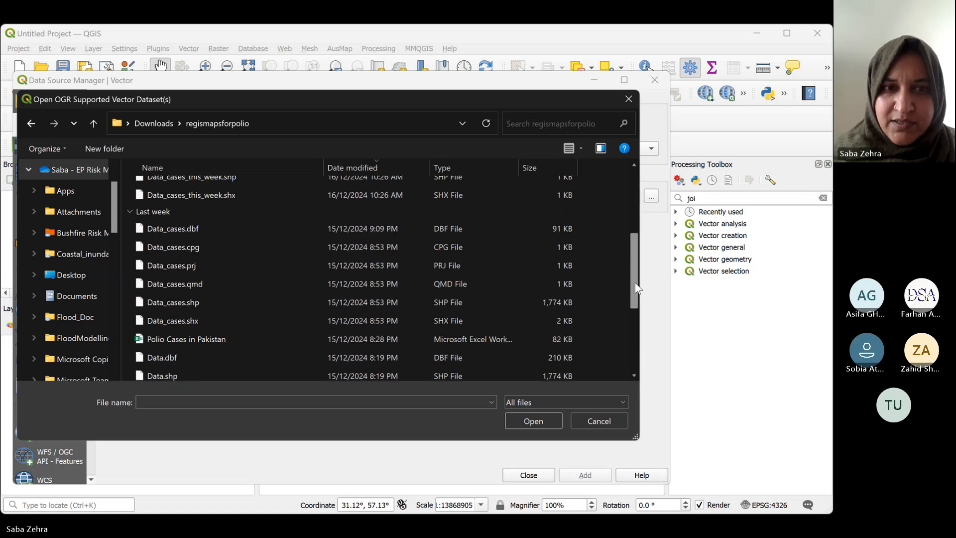
left_click(331, 302)
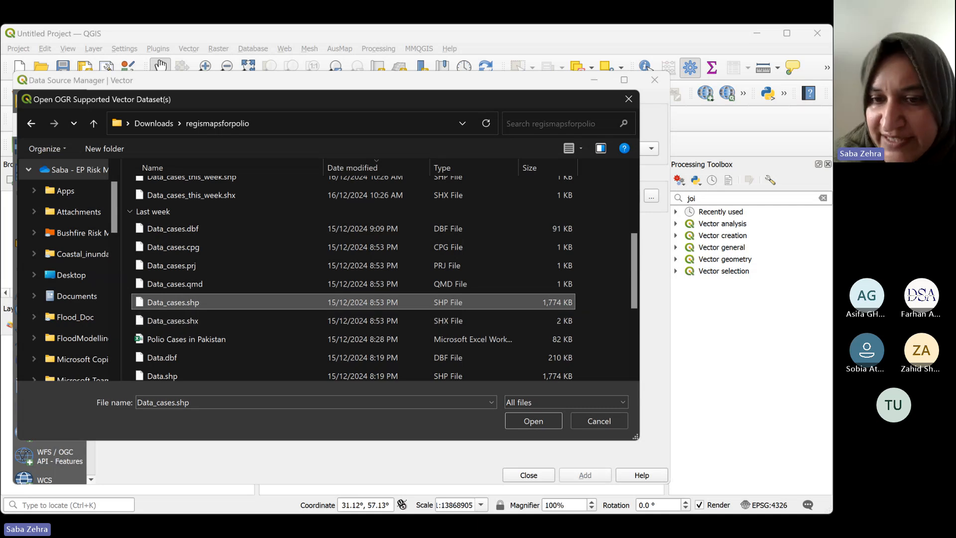
left_click(531, 424)
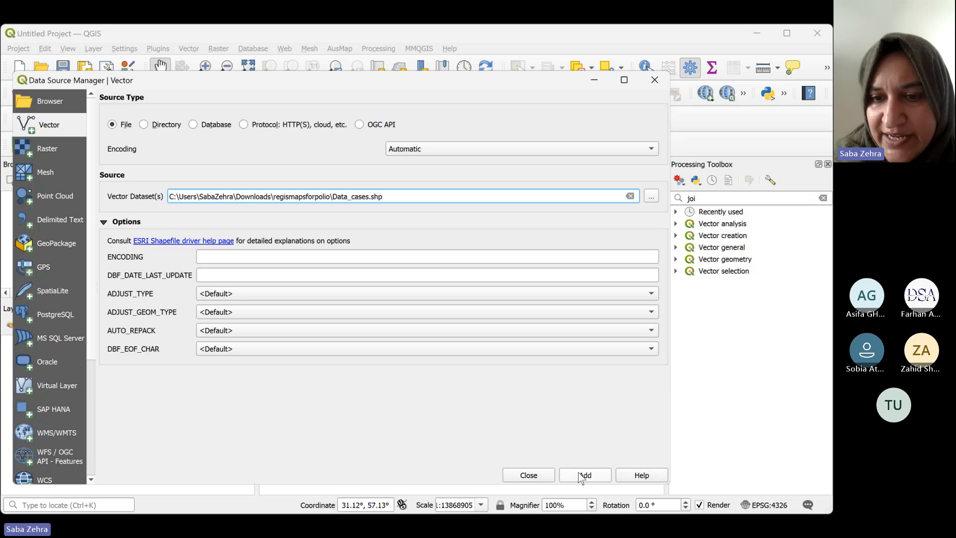
left_click(581, 476)
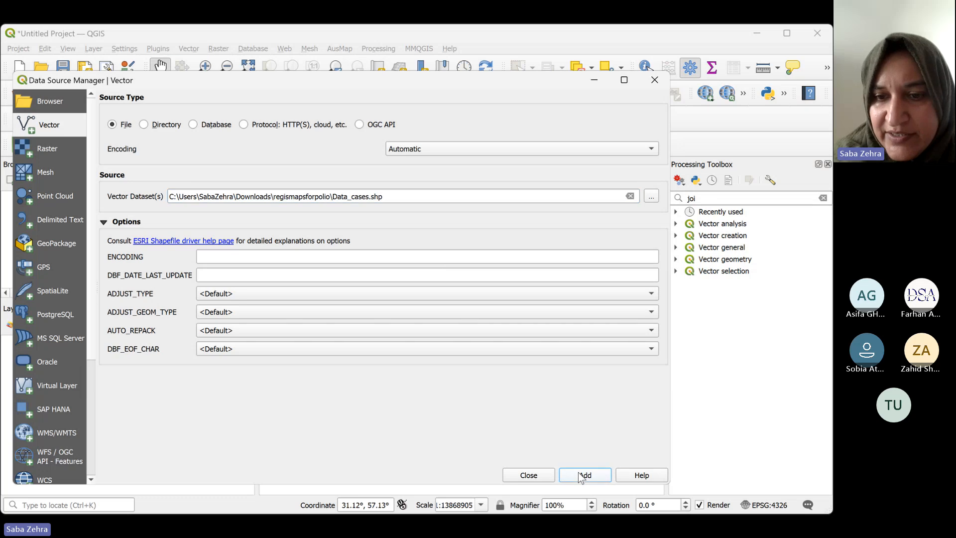
left_click(530, 476)
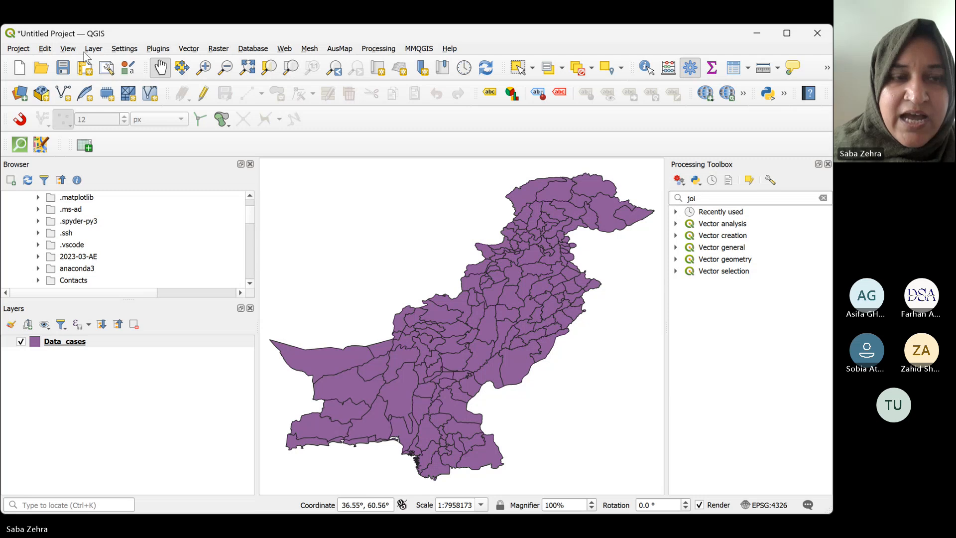
Add pak_districts.csv from the Downloads folder as a delimited text layer without geometry
left_click(20, 94)
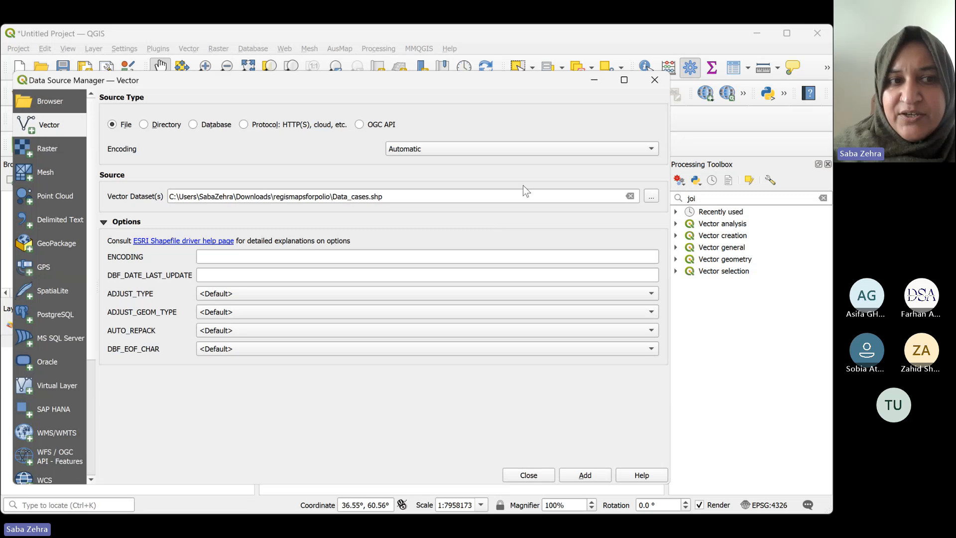
left_click(62, 222)
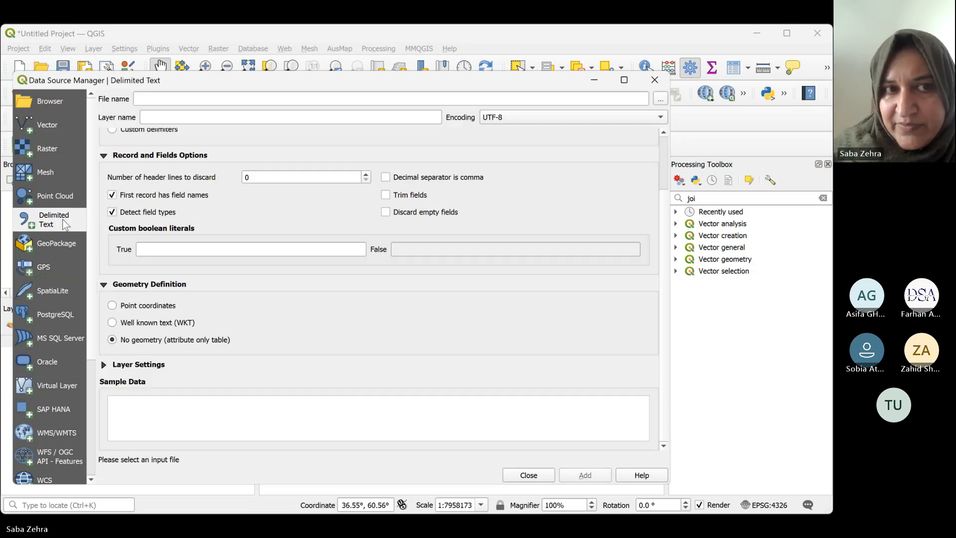
left_click(659, 98)
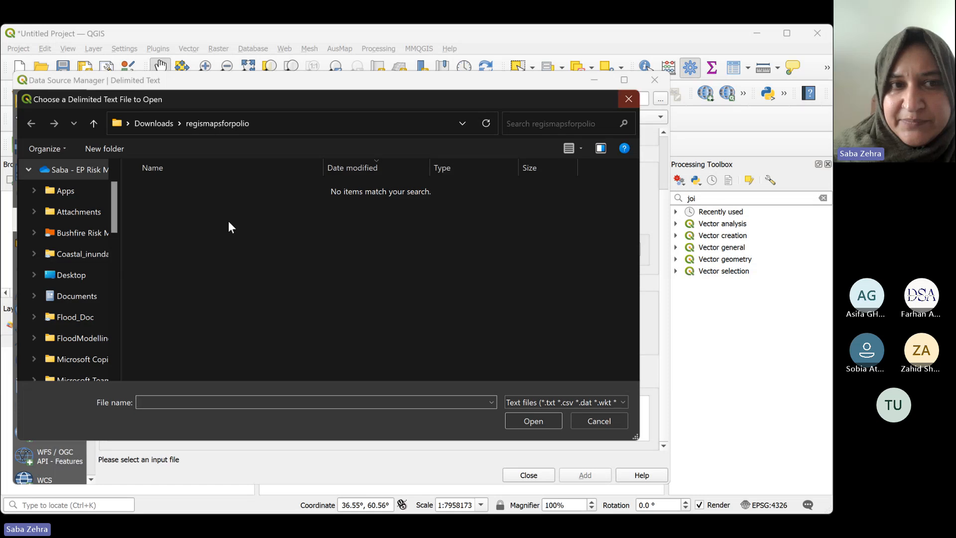
left_click(155, 124)
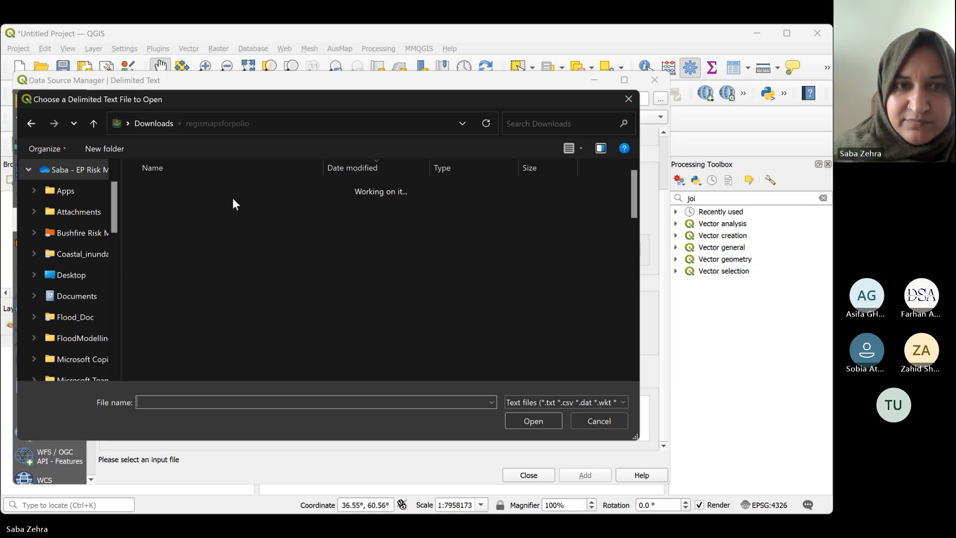
left_click(257, 256)
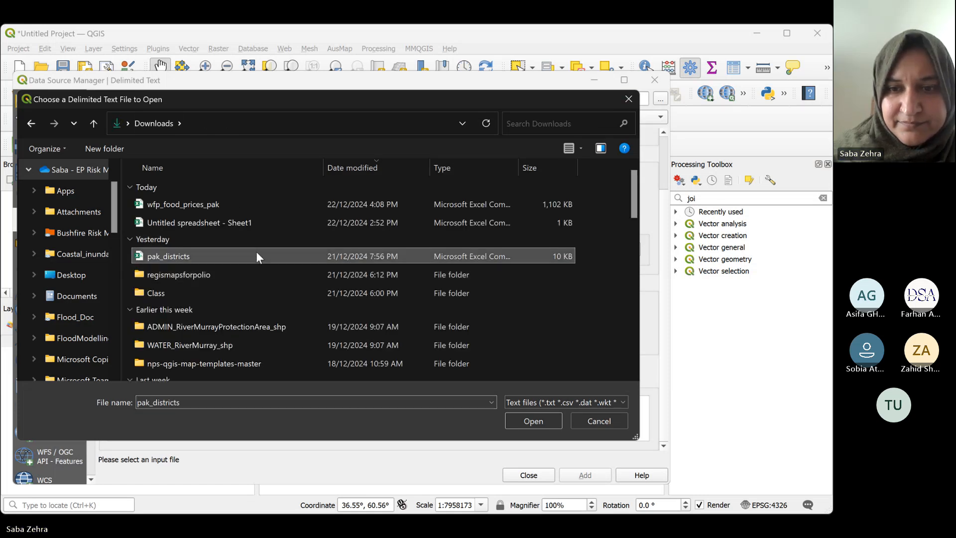
left_click(518, 426)
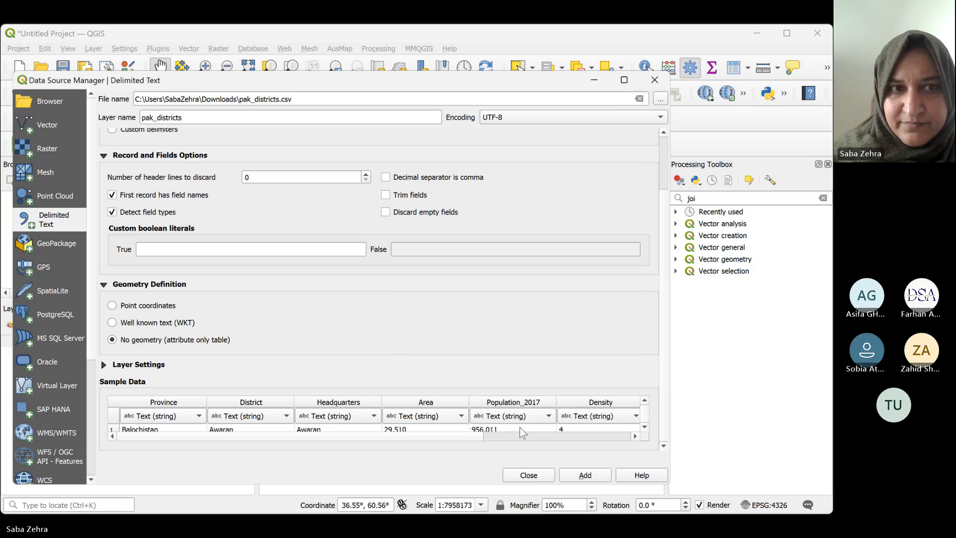
left_click(587, 479)
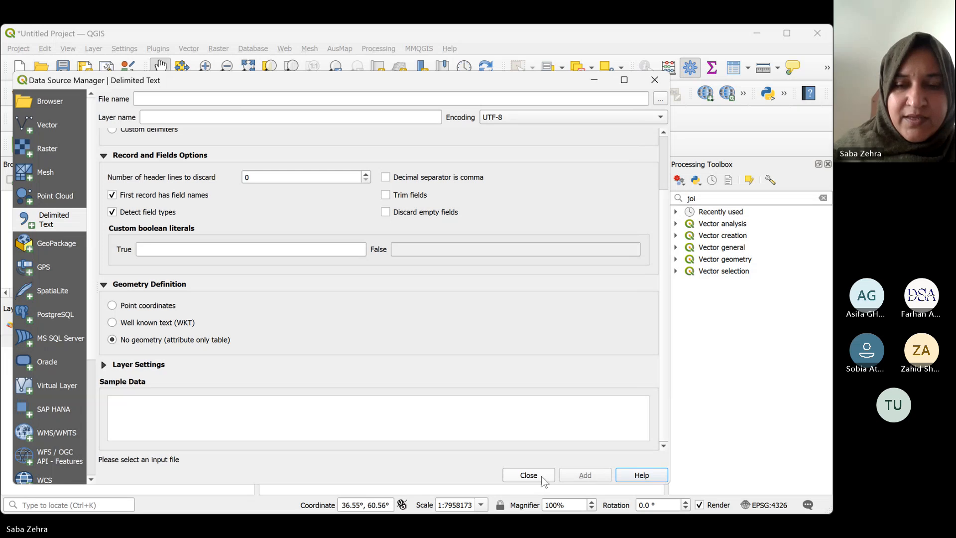
left_click(529, 476)
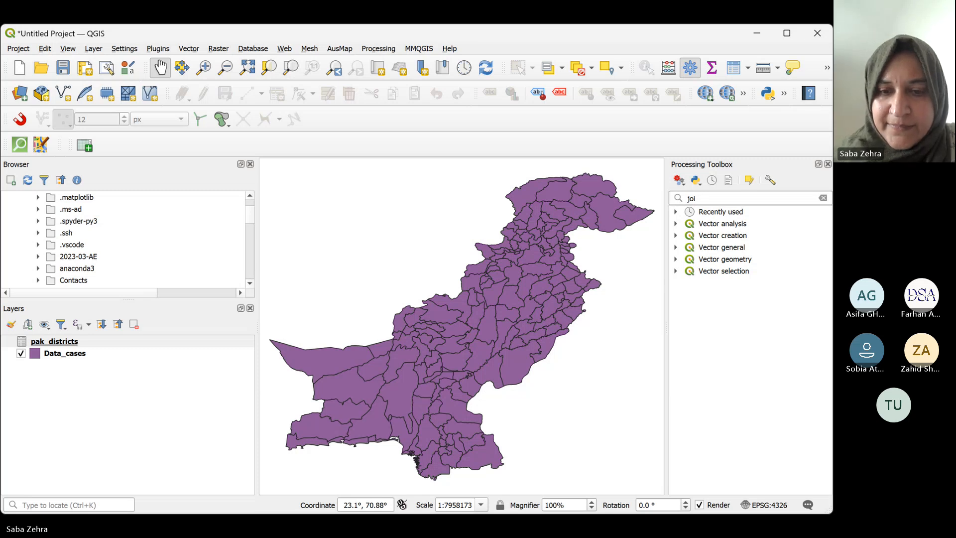
Review the vector and delimited text source options and locate the pak_districts file in Downloads without adding another layer
left_click(327, 449)
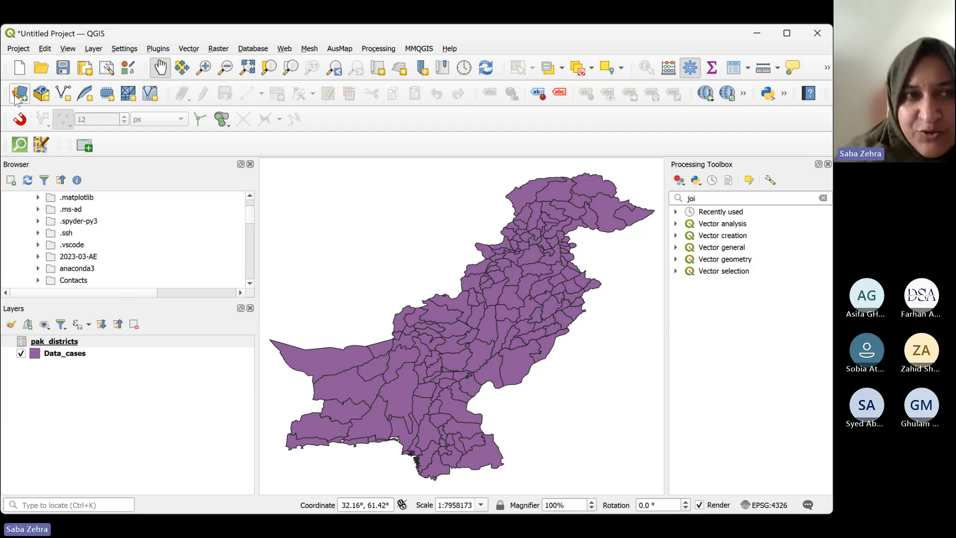
left_click(19, 94)
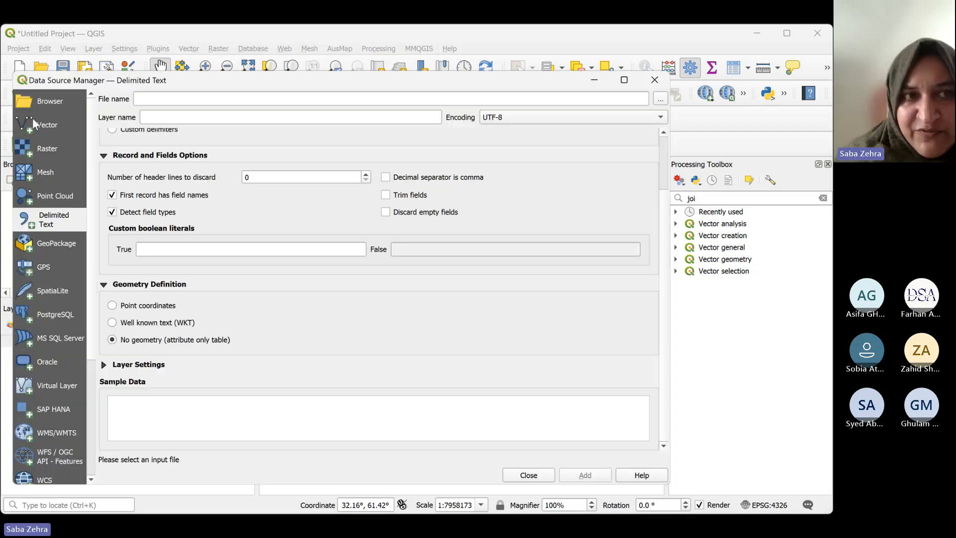
left_click(44, 125)
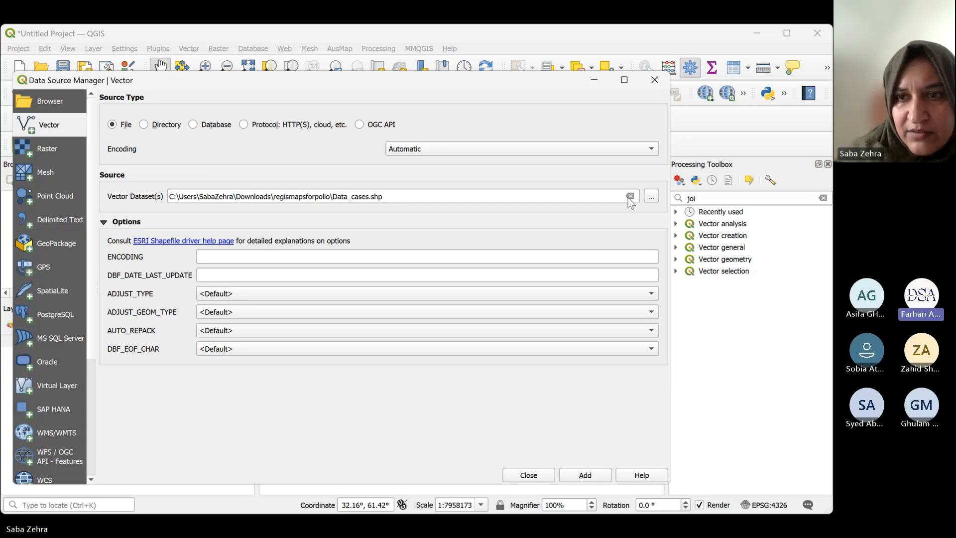
left_click(529, 476)
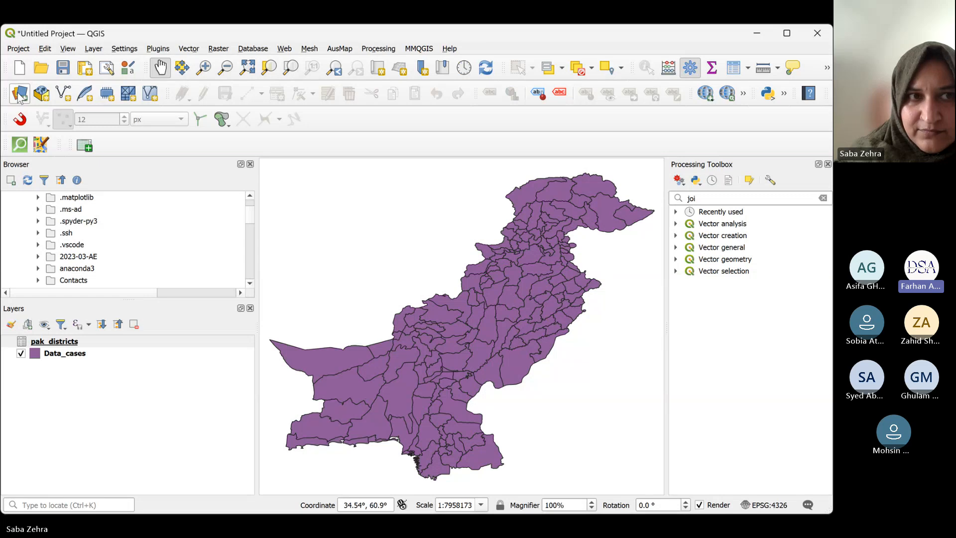
left_click(19, 95)
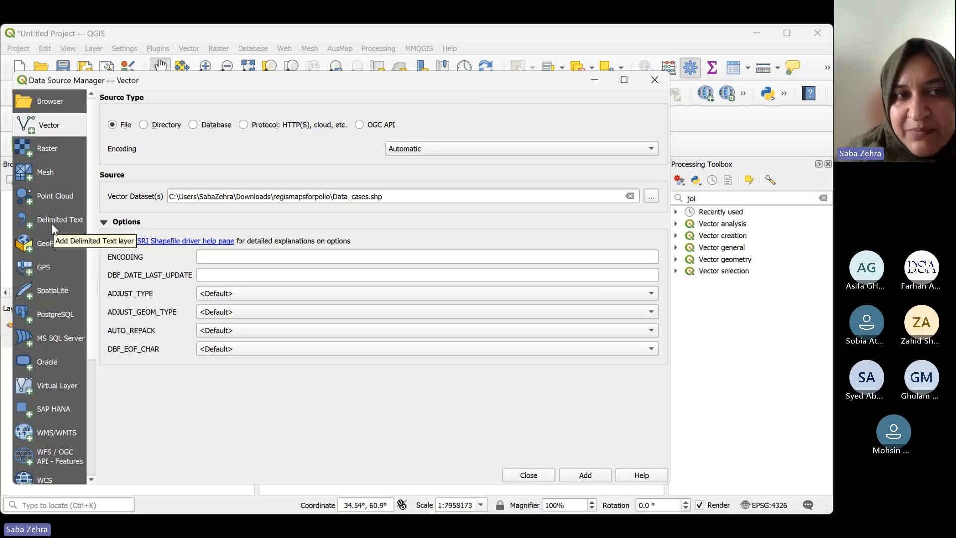
left_click(655, 81)
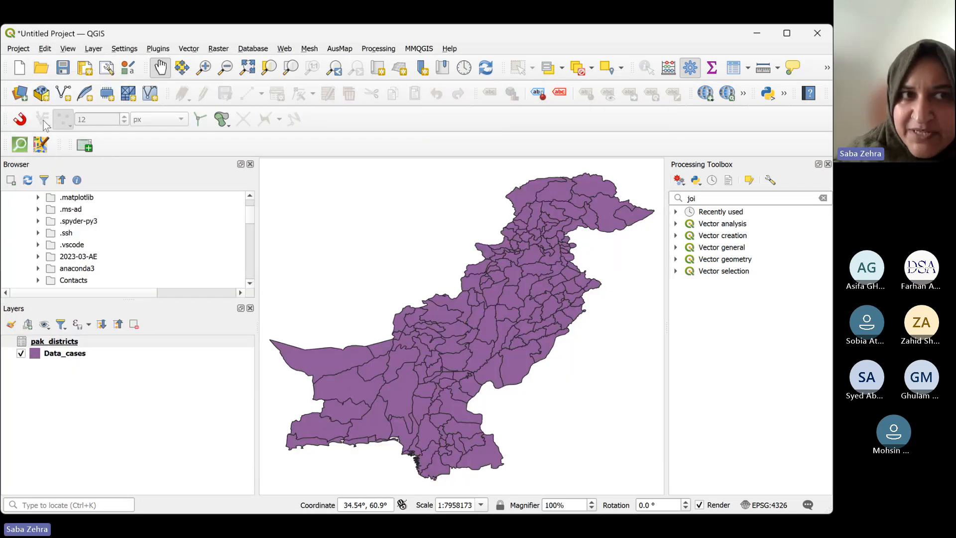
left_click(18, 95)
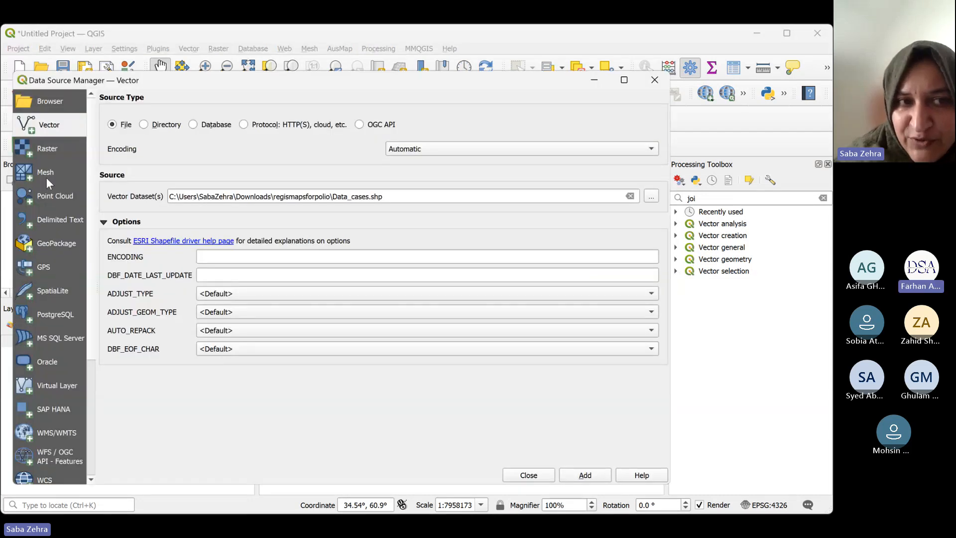
left_click(50, 222)
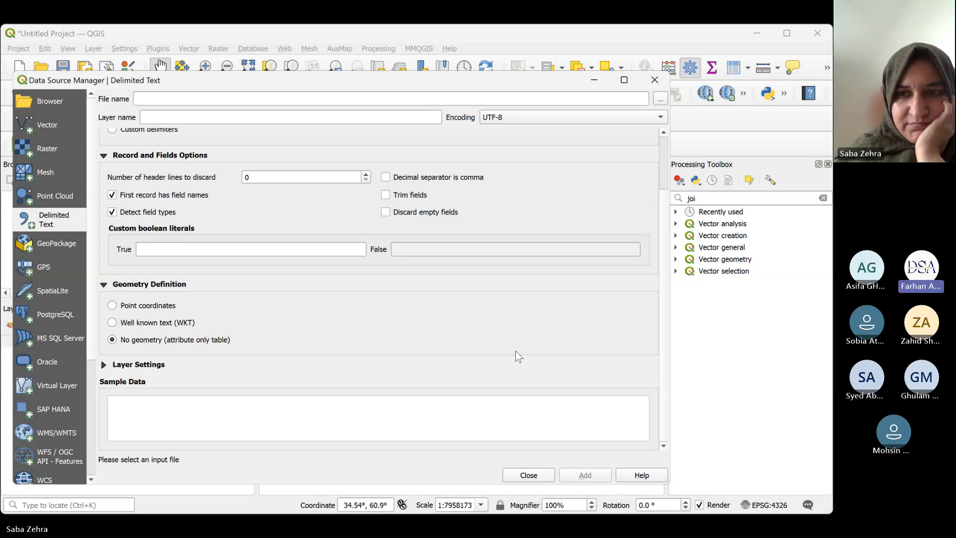
left_click(661, 100)
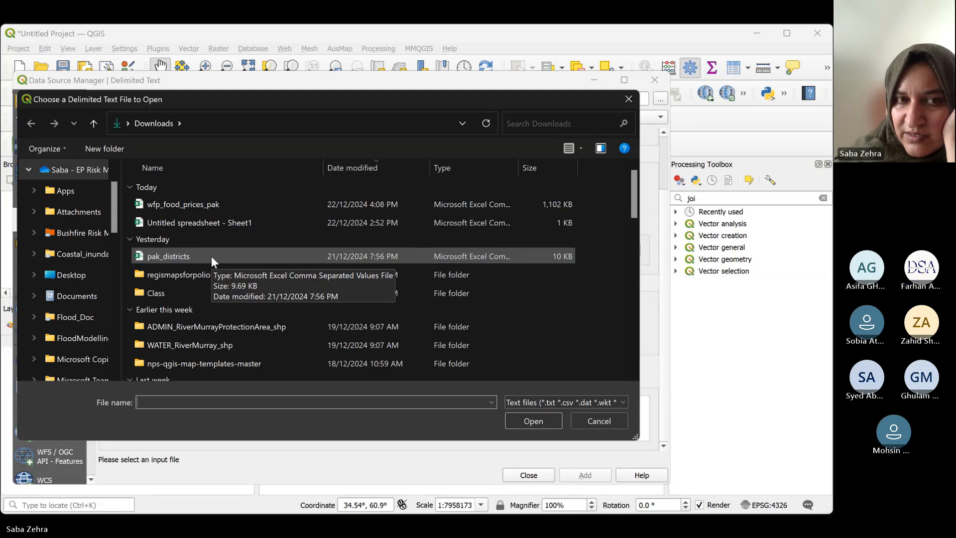
left_click(575, 420)
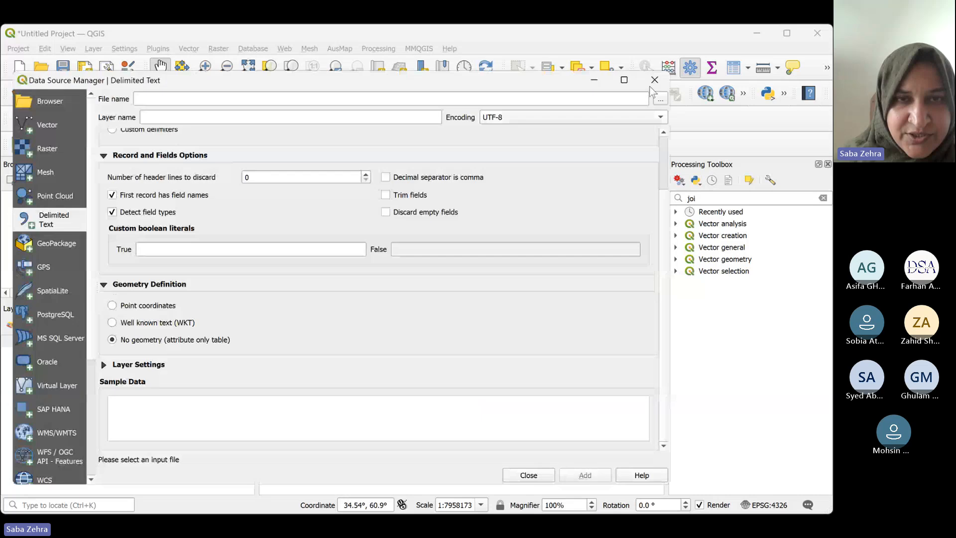
left_click(654, 81)
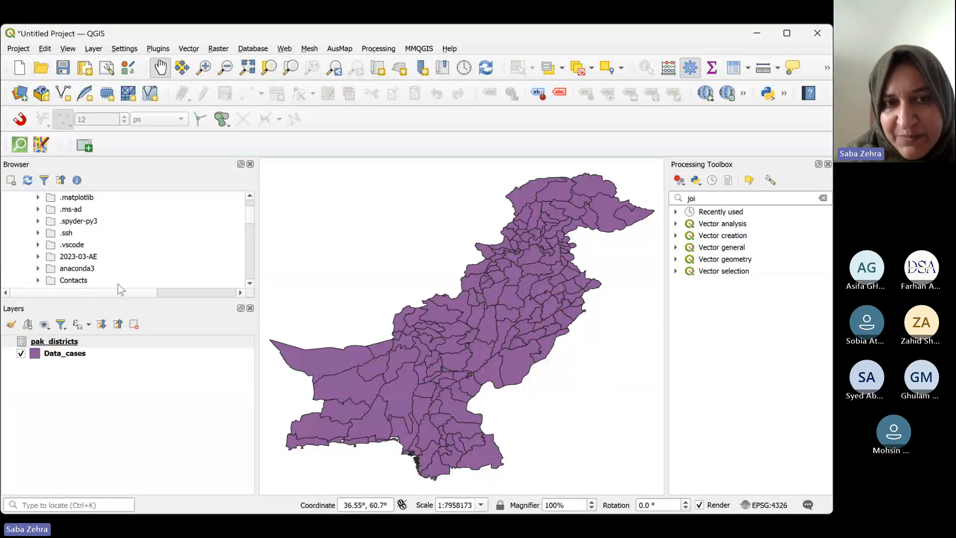
Expand the Downloads folder in the file browser and look through its subfolders
left_click(250, 284)
double_click(70, 260)
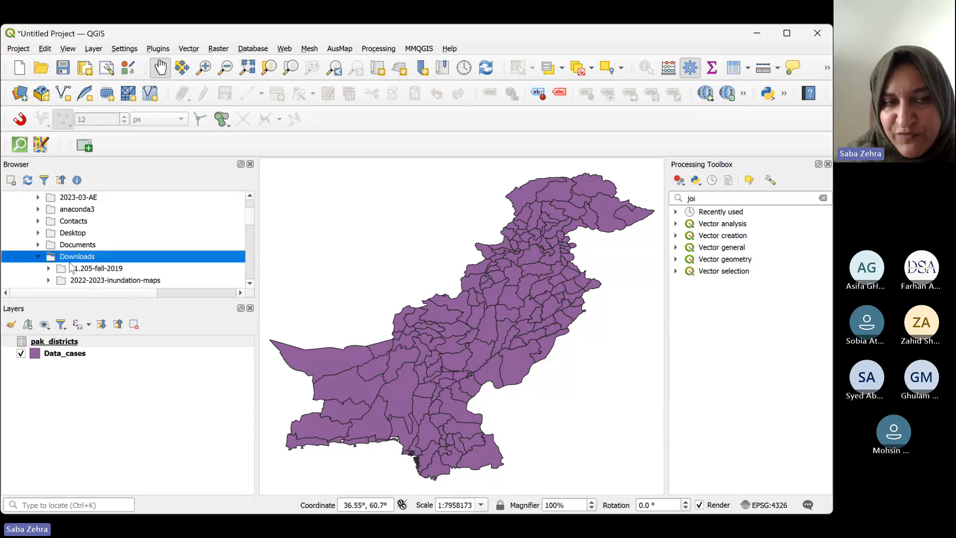
left_click(250, 285)
left_click(250, 284)
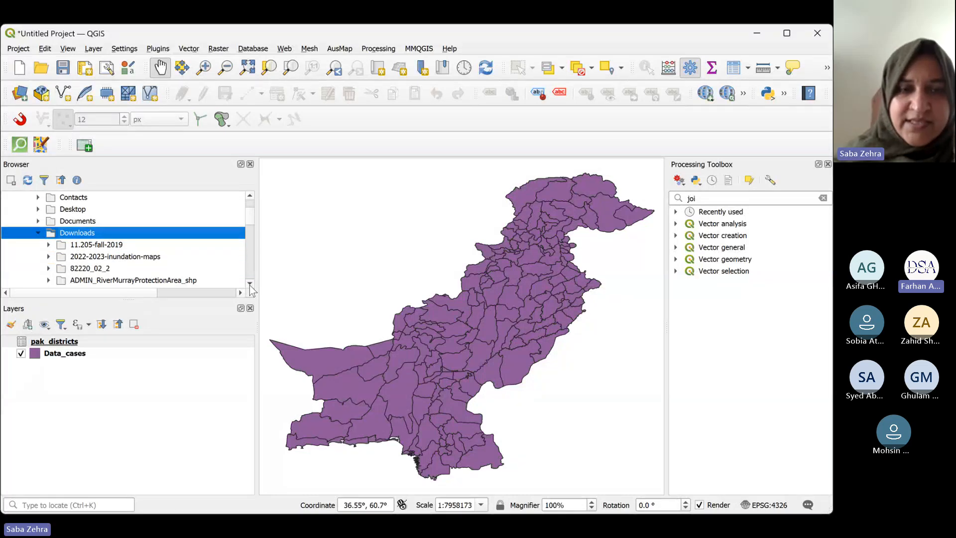
left_click(250, 285)
left_click(250, 285)
scroll(250, 286, "down", 2)
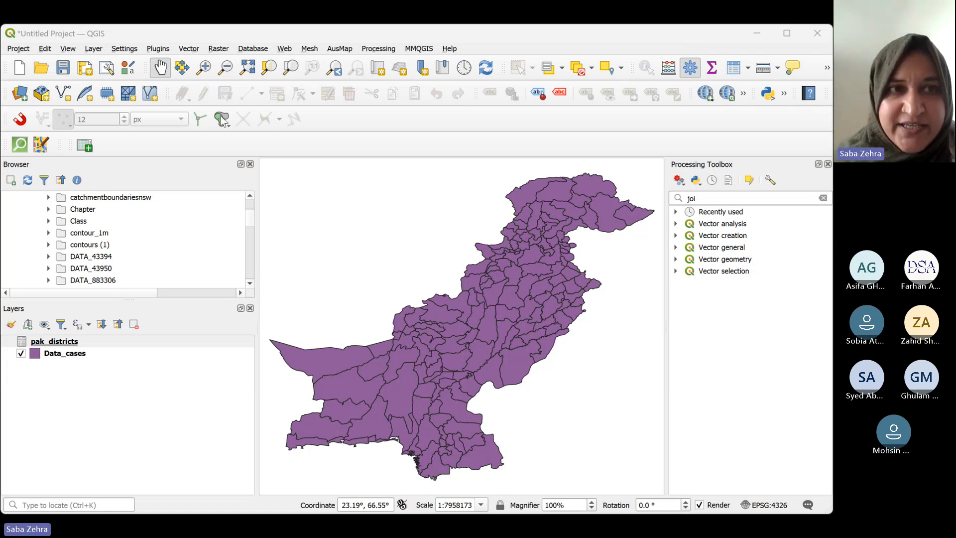
Review the vector source options in the data source manager, then close it without adding a layer
left_click(19, 96)
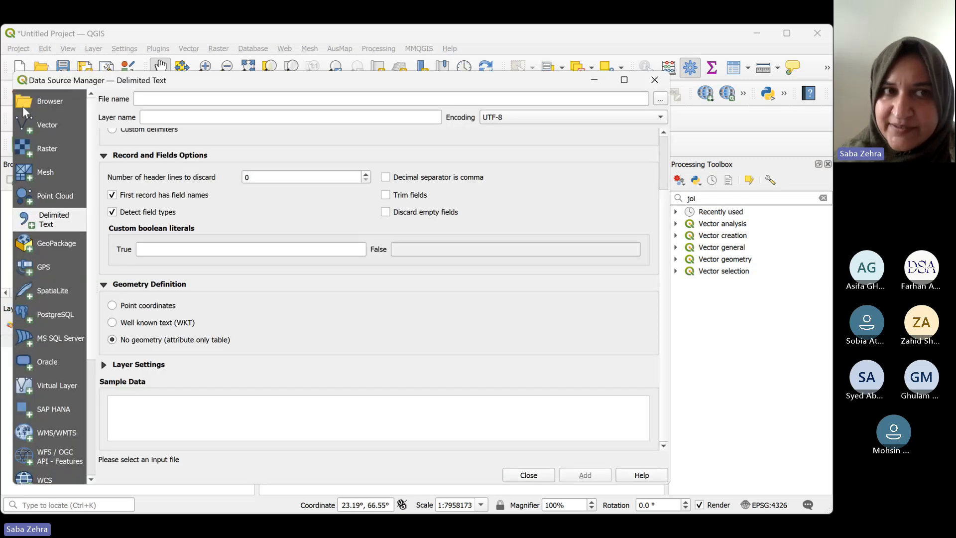
left_click(46, 127)
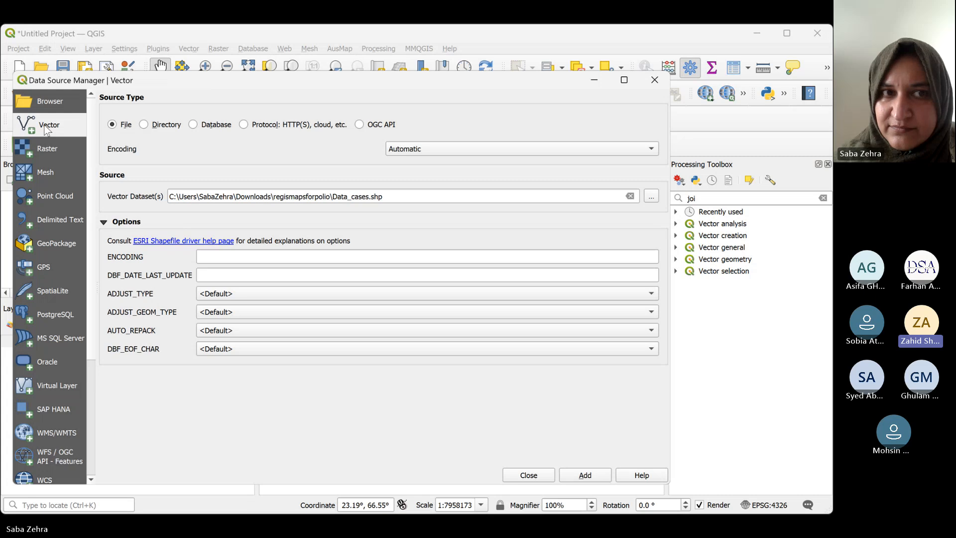
left_click(655, 80)
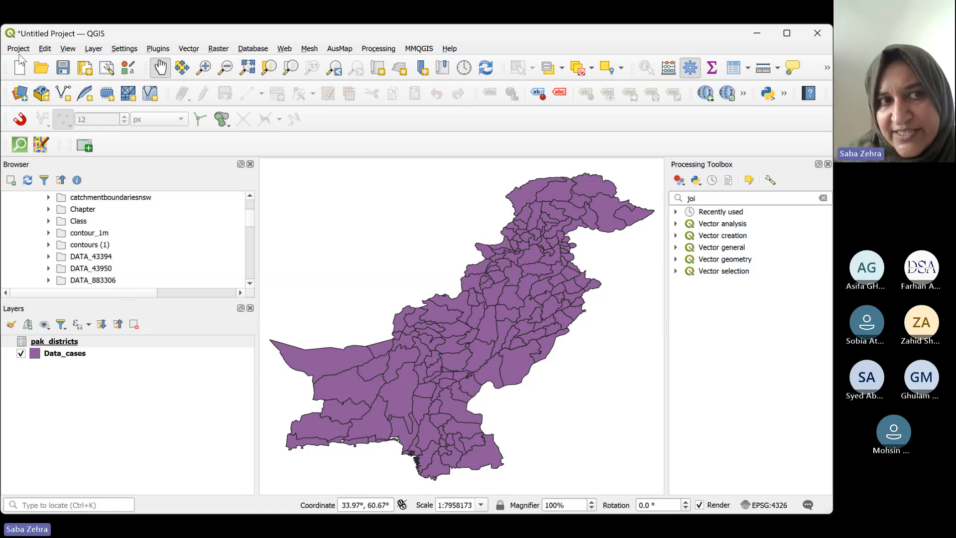
left_click(20, 94)
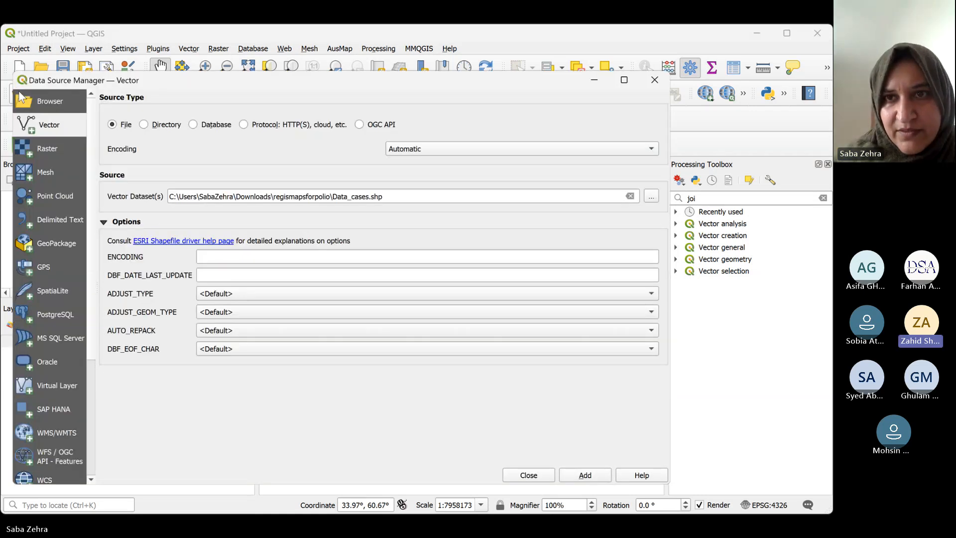
left_click(648, 81)
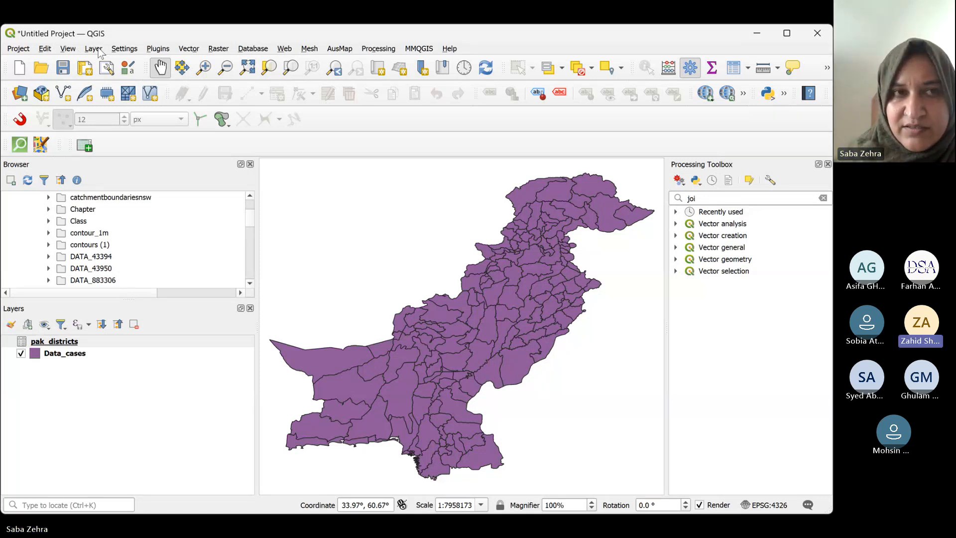
Clear the vector dataset path and look through the Downloads folder for vector datasets without choosing a file
left_click(20, 99)
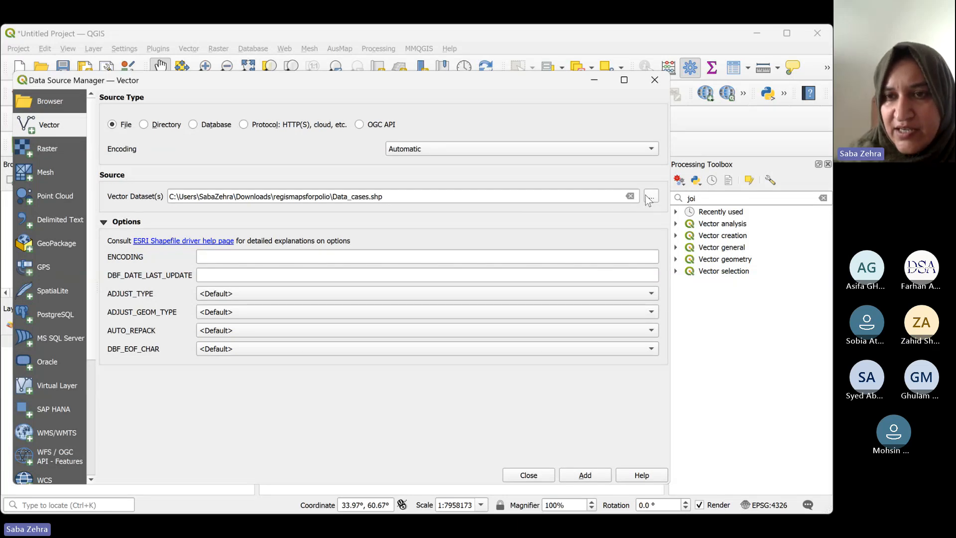
left_click(630, 196)
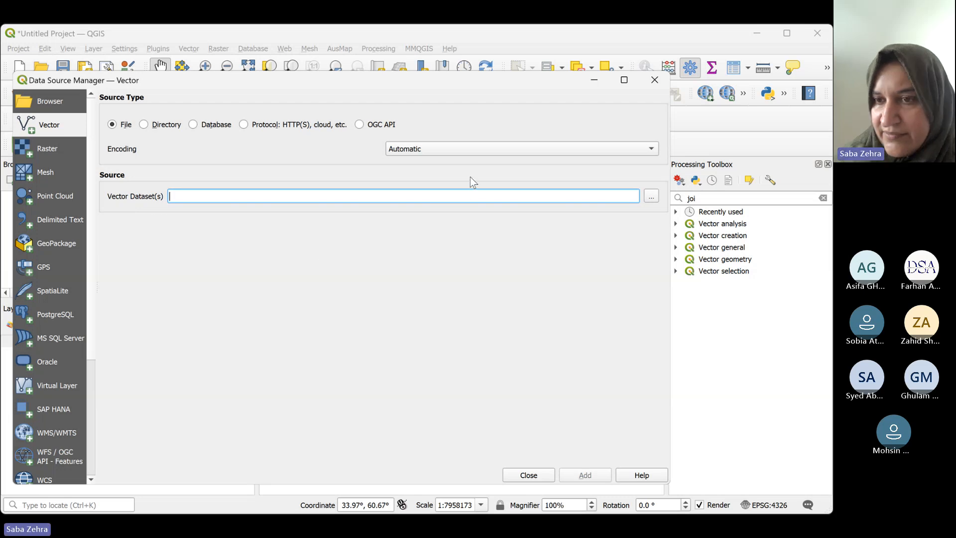
left_click(653, 198)
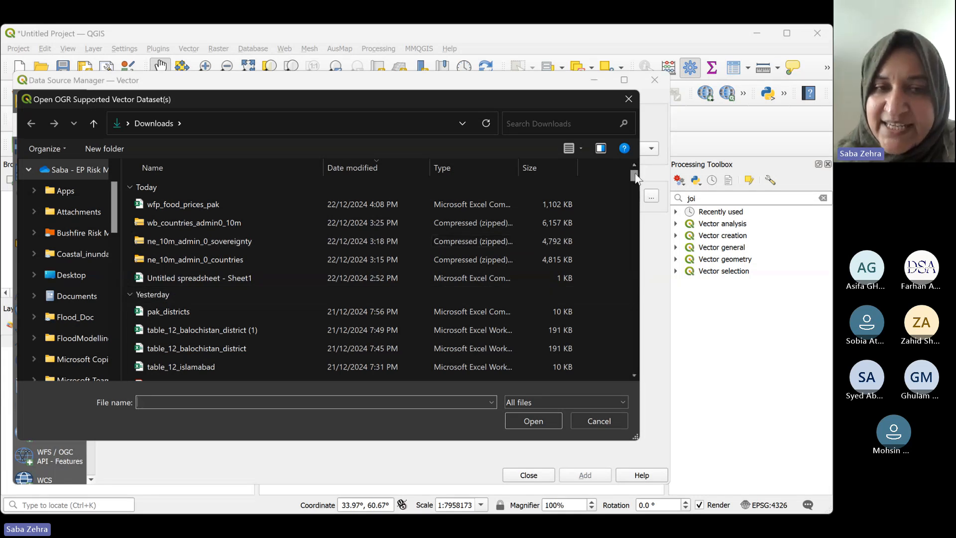
left_click_drag(634, 177, 636, 183)
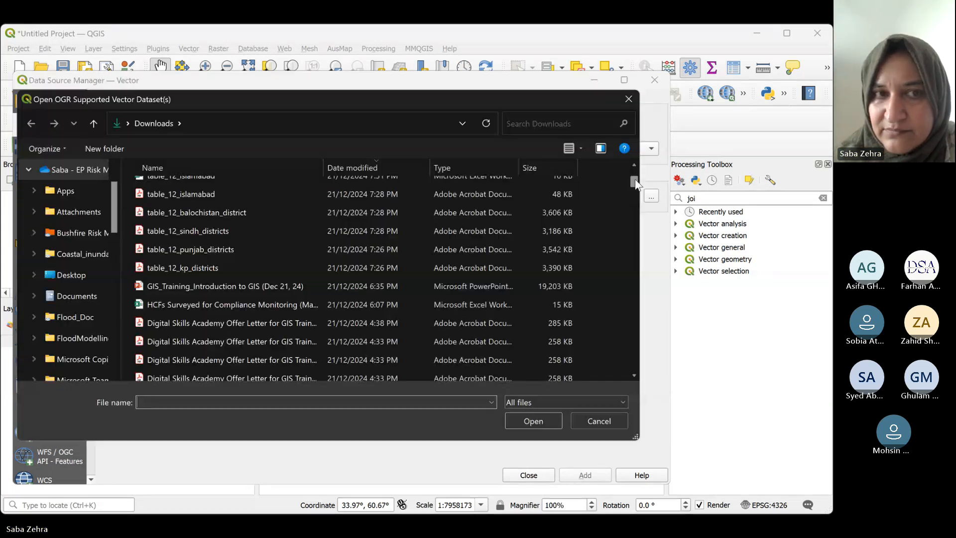
left_click(592, 425)
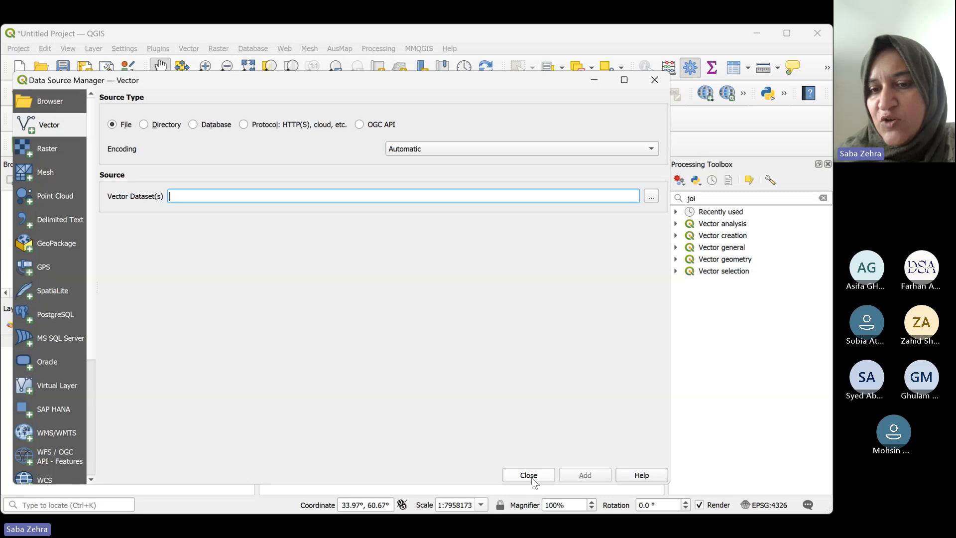
Preview pak_districts.csv from Downloads as a delimited text source without geometry, and close the data source manager without adding it again
left_click(61, 223)
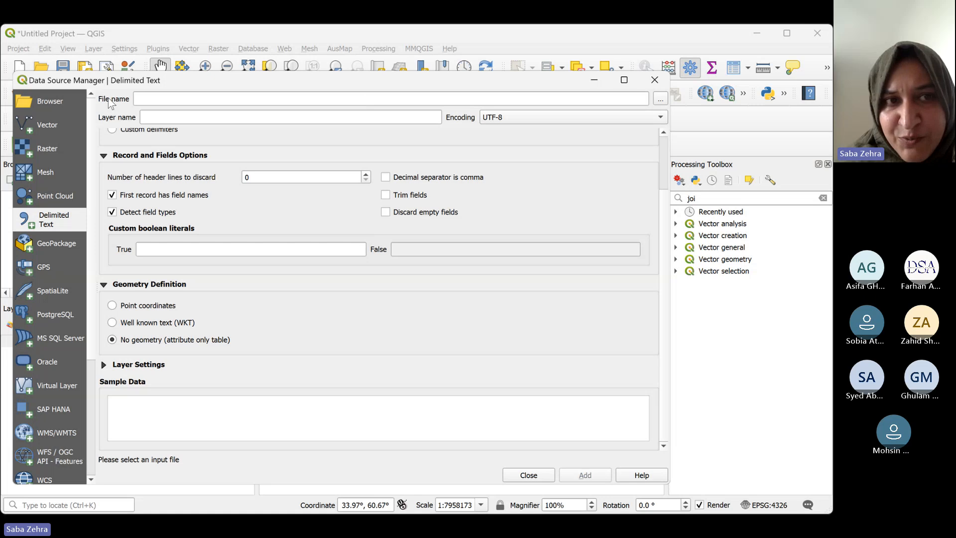
left_click(661, 102)
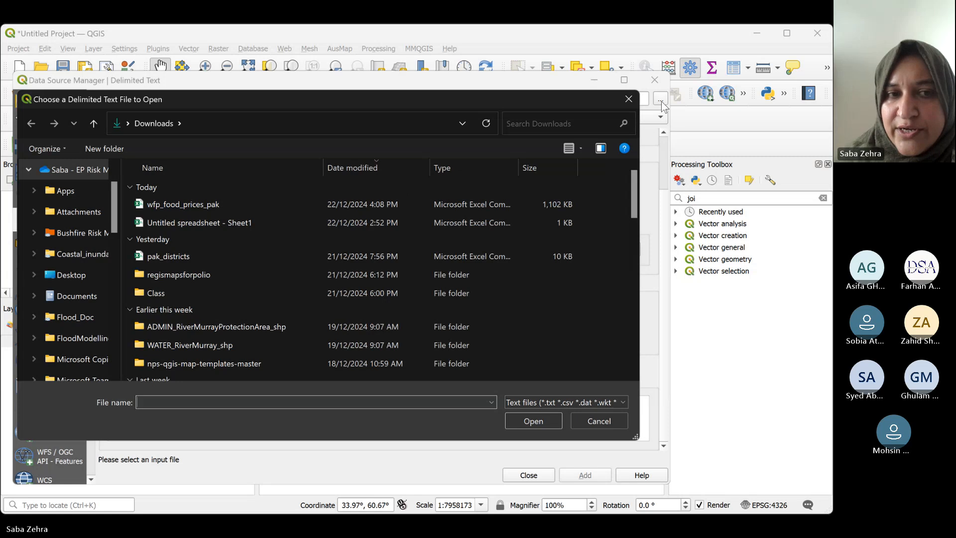
left_click(247, 254)
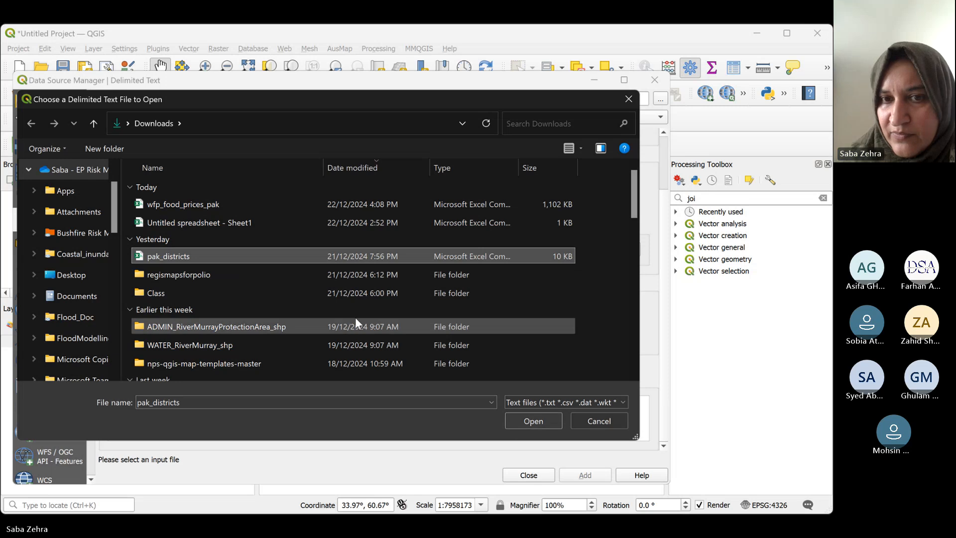
left_click(544, 424)
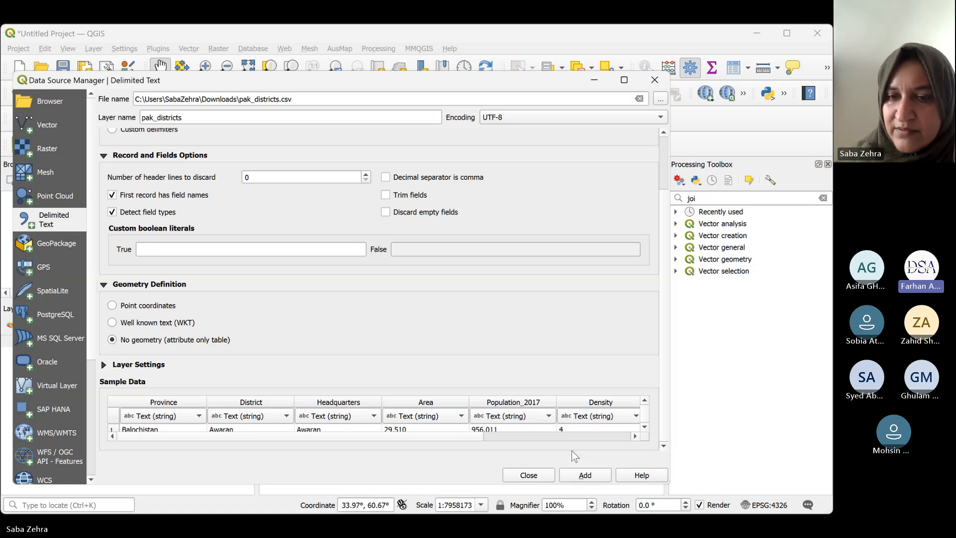
left_click(541, 479)
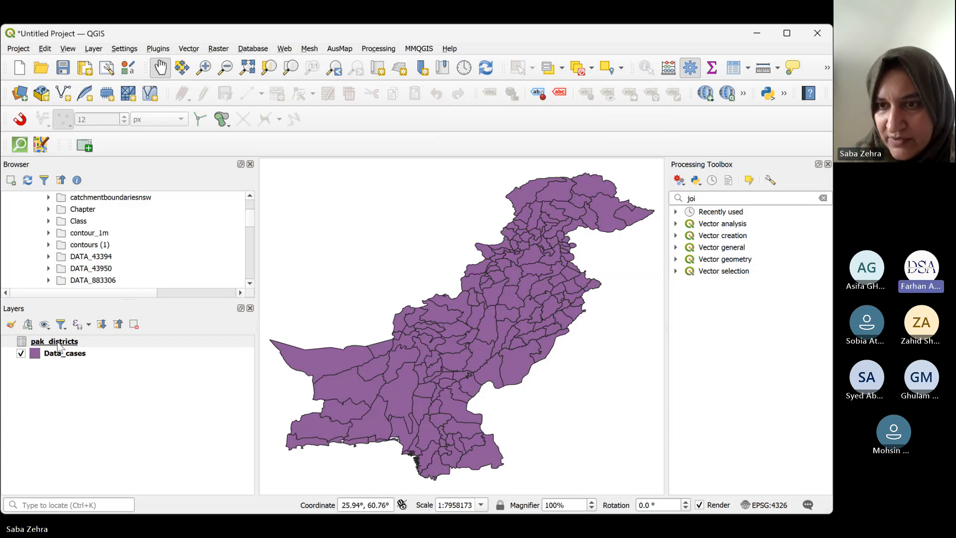
Hide the Data_cases layer on the map
left_click(21, 354)
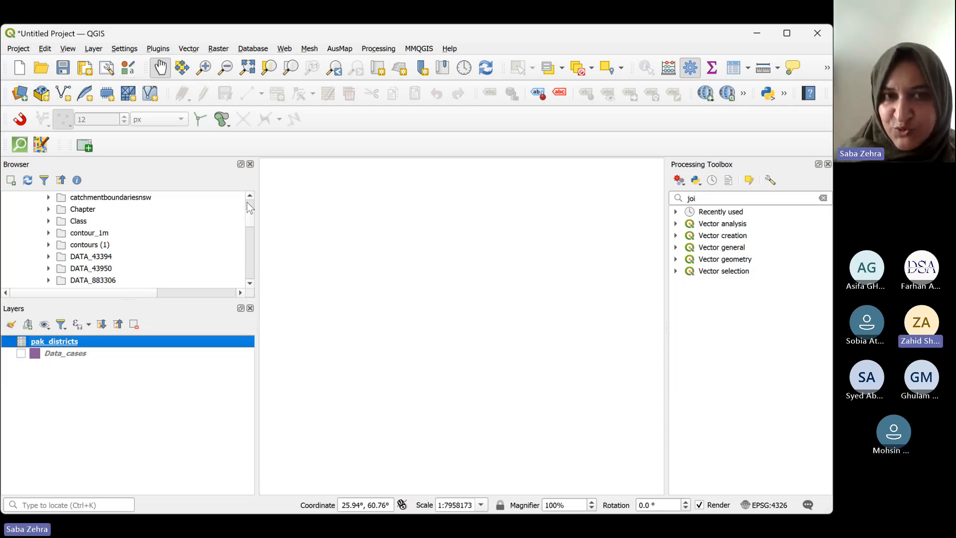
Look through the subfolders and files of the Downloads folder in the file browser
scroll(248, 198, "up", 2)
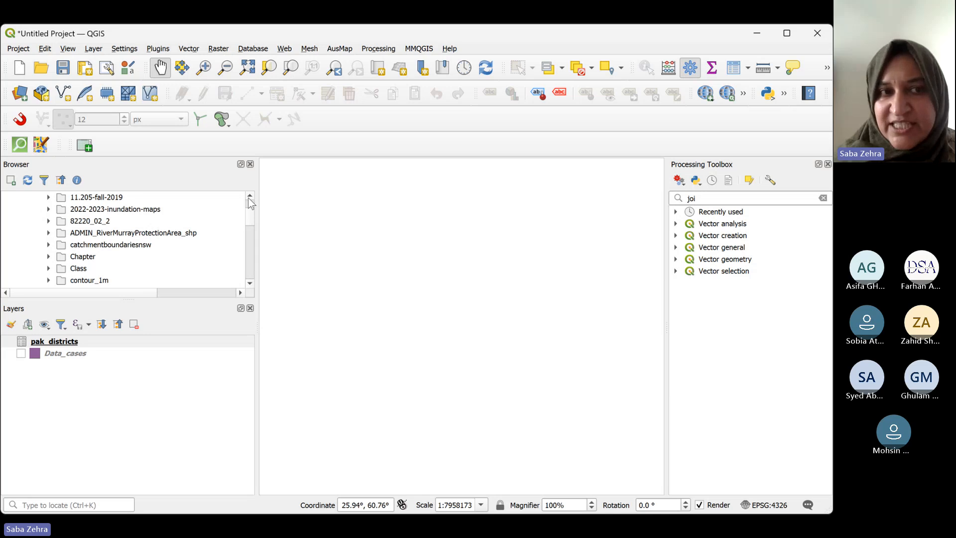
scroll(249, 202, "up", 1)
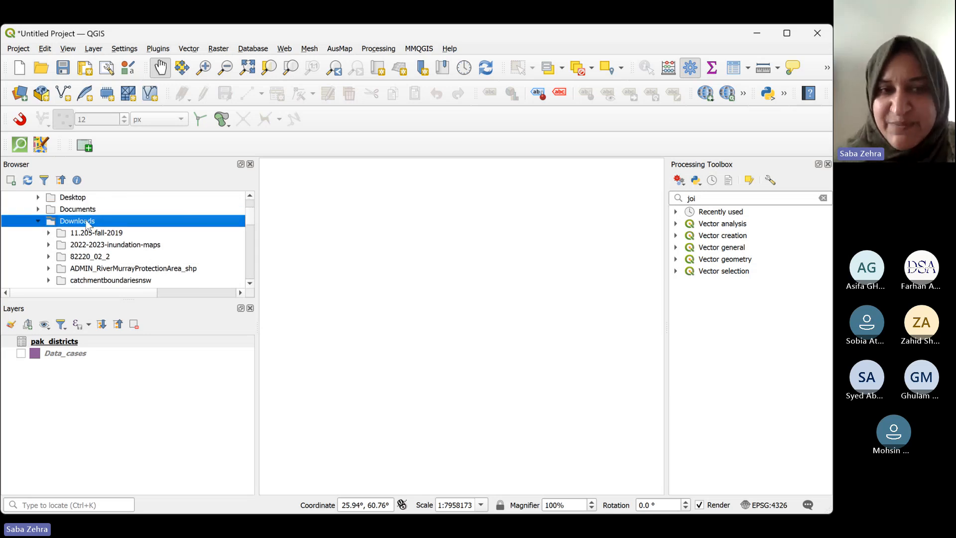
left_click(250, 283)
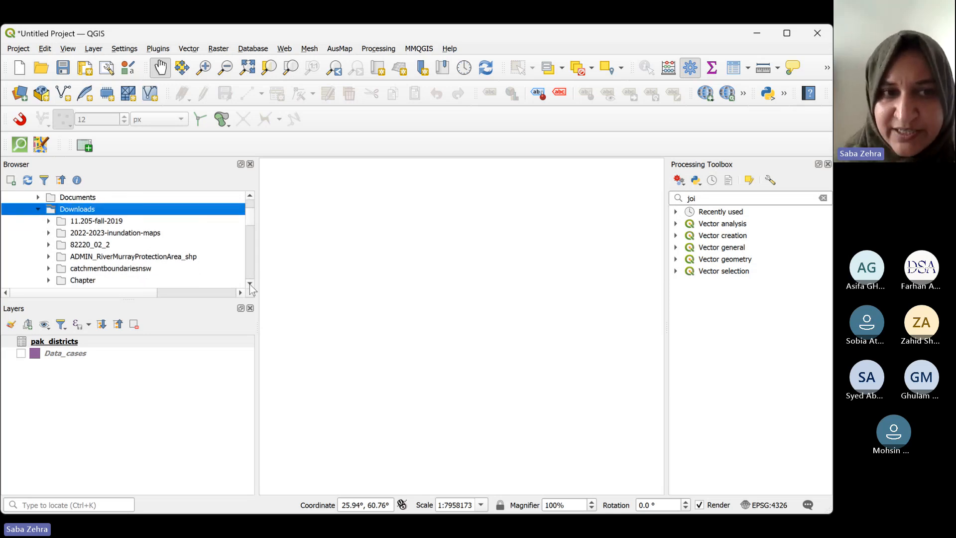
scroll(250, 285, "down", 4)
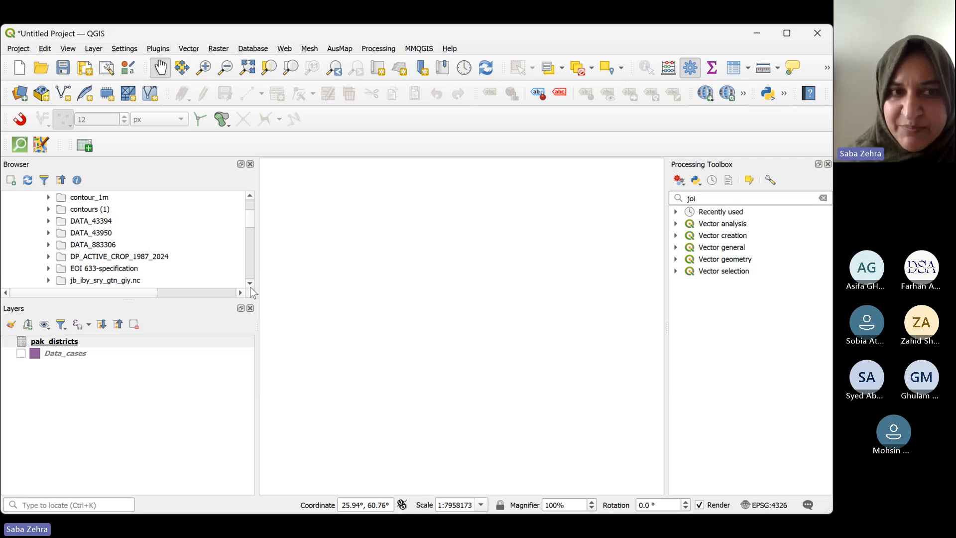
scroll(250, 288, "down", 4)
scroll(250, 288, "down", 2)
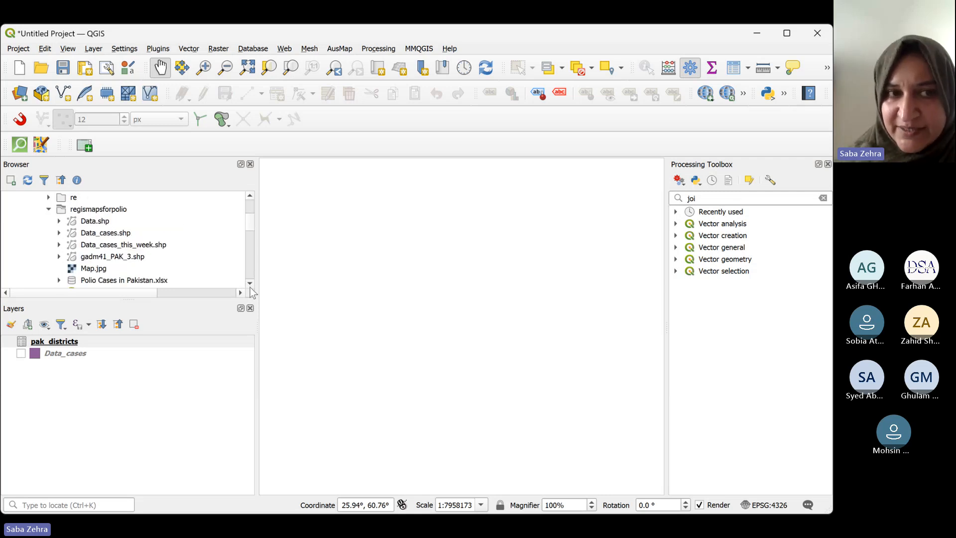
scroll(250, 287, "down", 5)
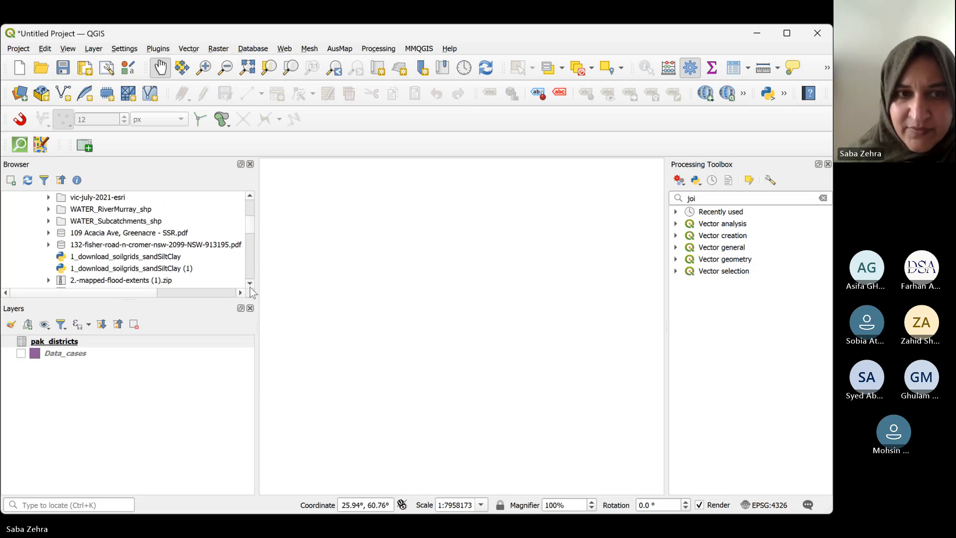
scroll(250, 288, "down", 4)
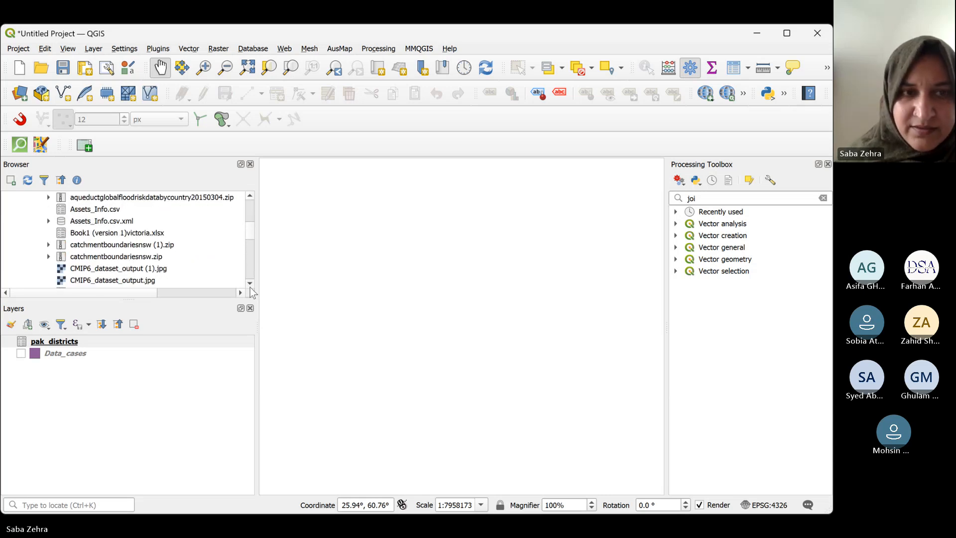
scroll(250, 288, "down", 4)
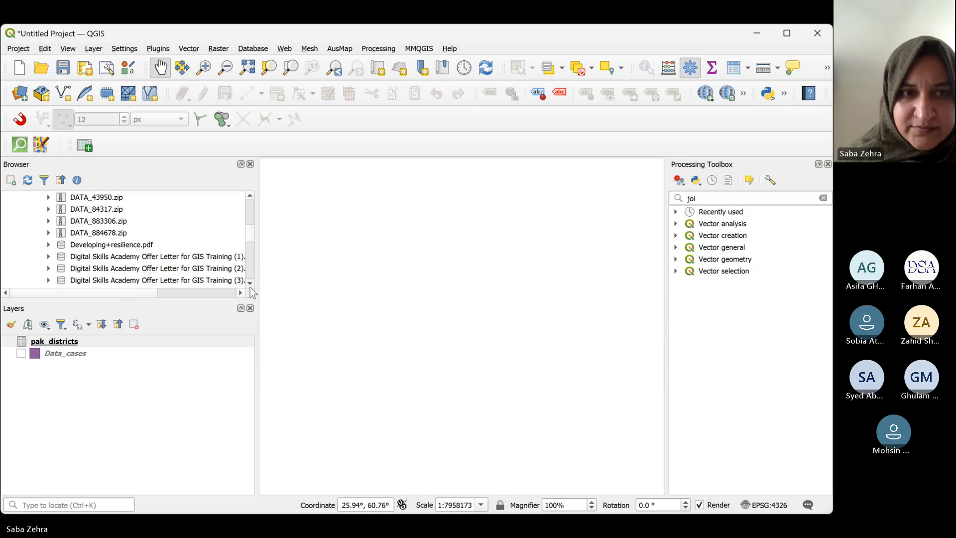
scroll(250, 288, "down", 4)
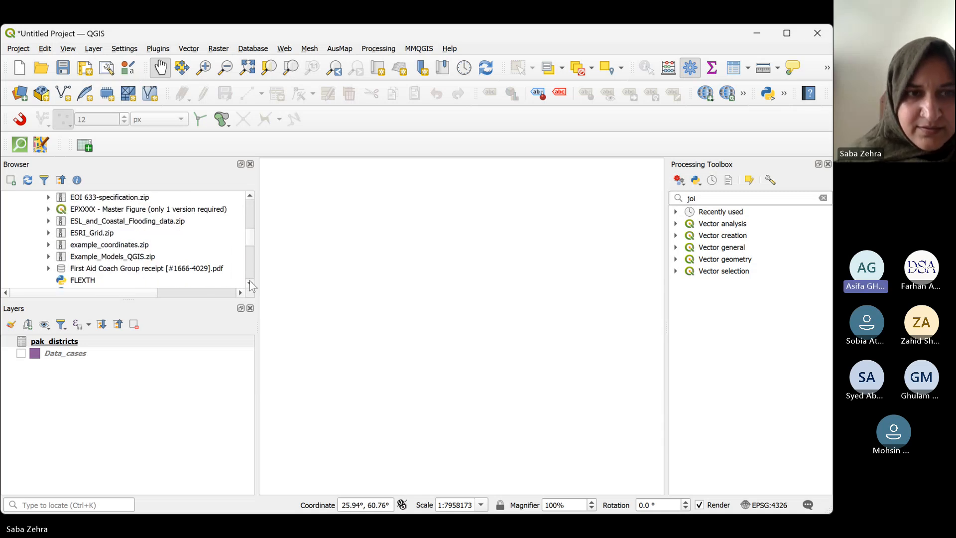
scroll(250, 280, "down", 4)
scroll(249, 279, "down", 3)
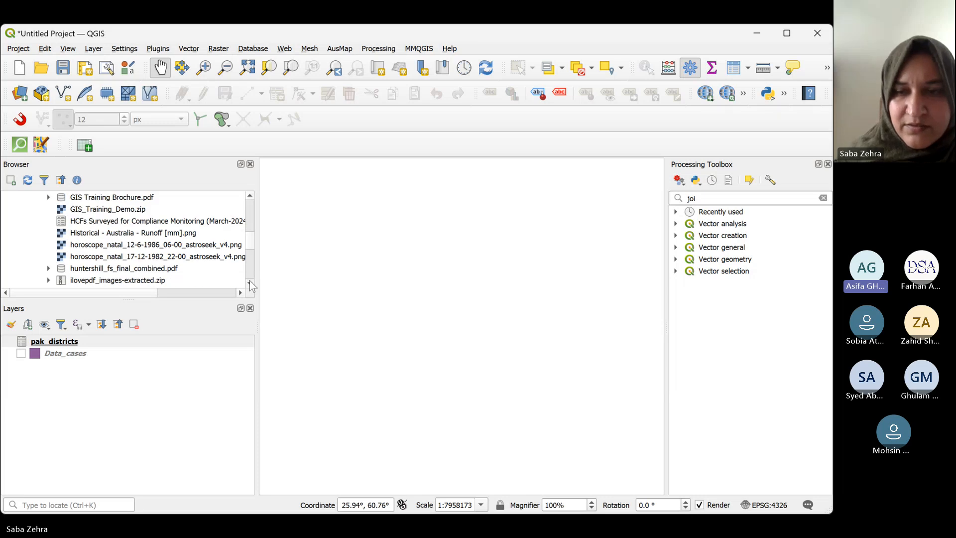
left_click(249, 283)
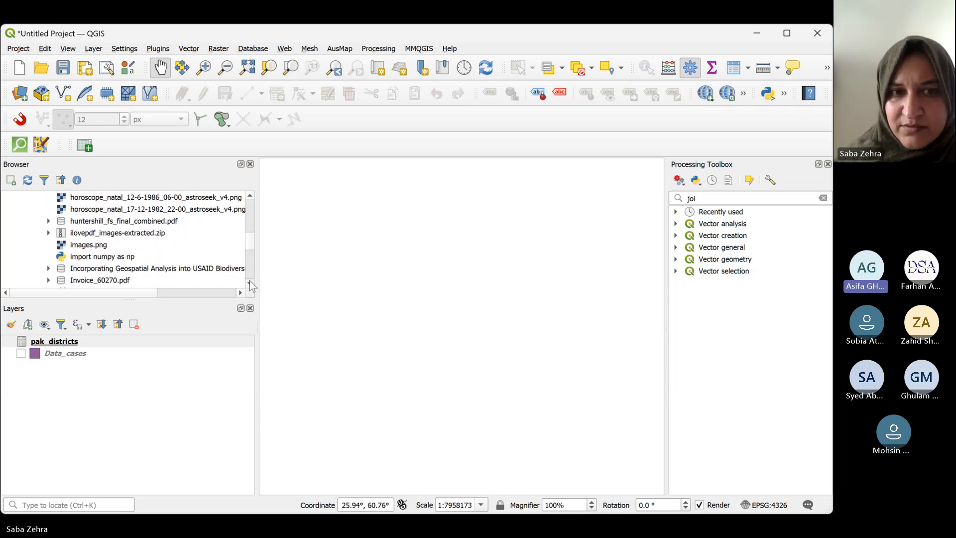
double_click(249, 283)
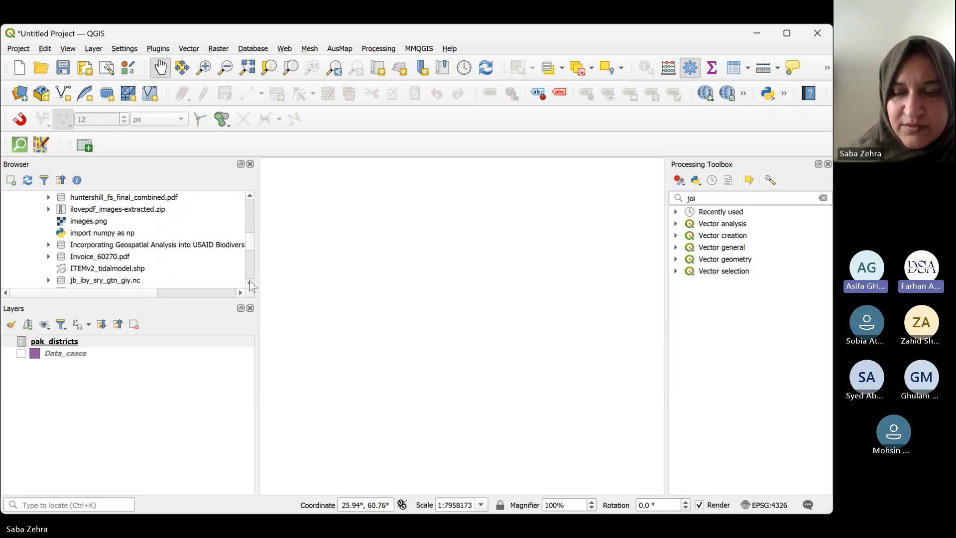
double_click(249, 282)
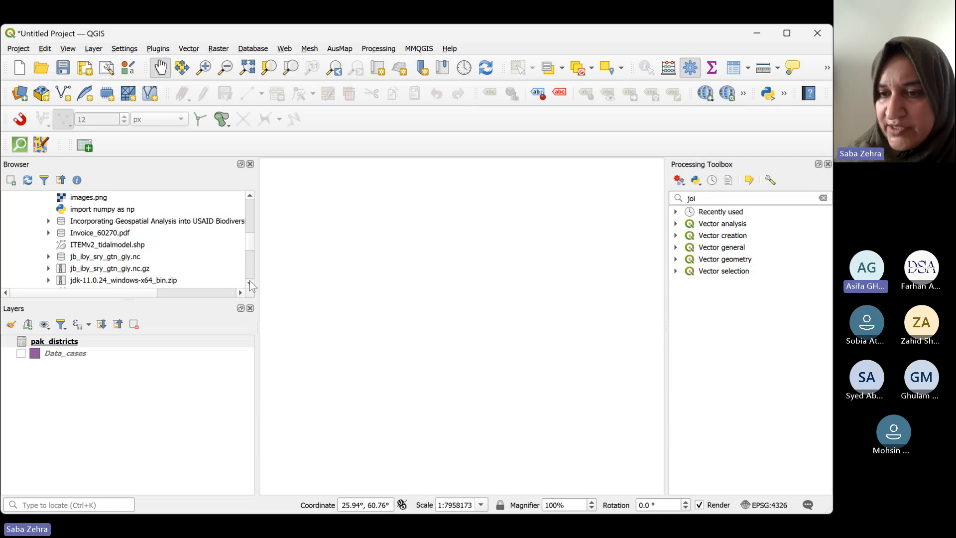
left_click(250, 282)
left_click(249, 282)
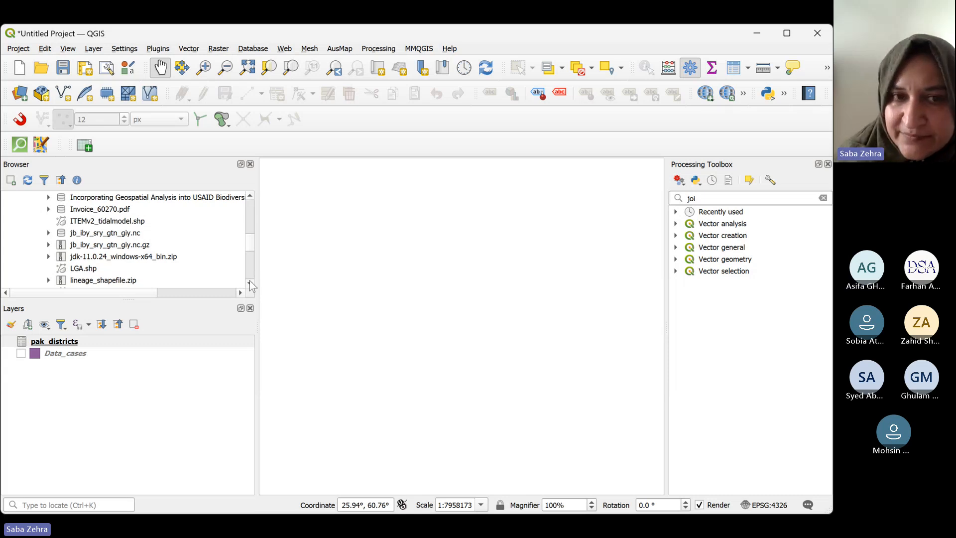
left_click(250, 282)
left_click(249, 282)
left_click(250, 282)
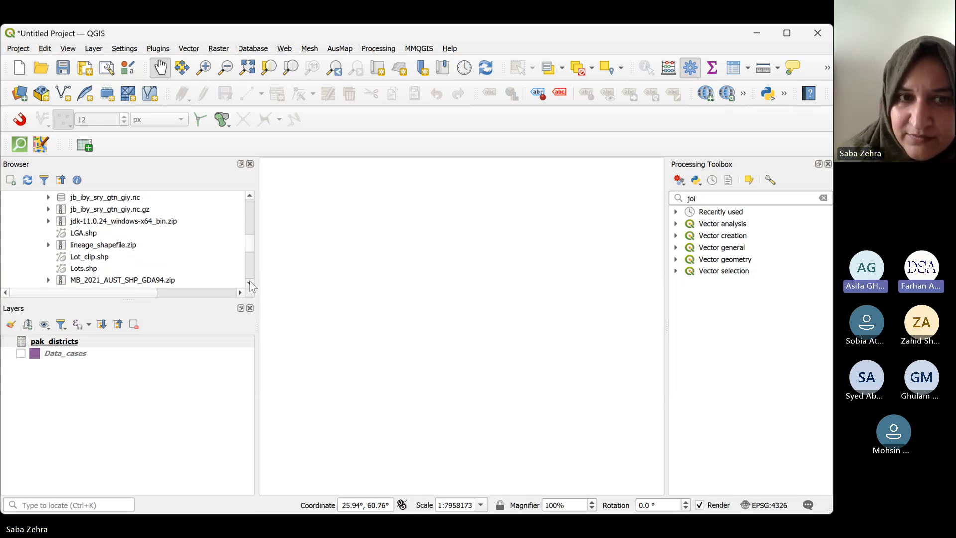
left_click(250, 282)
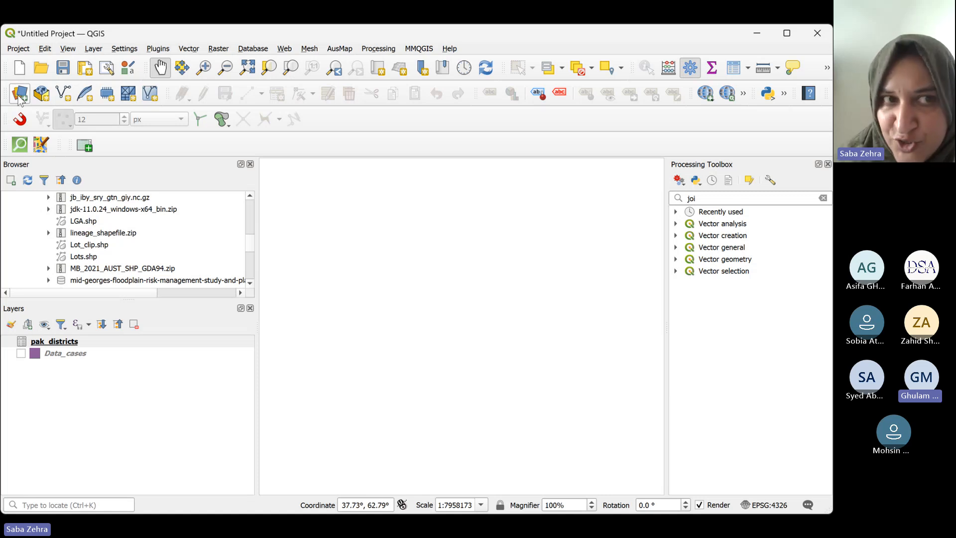
left_click(19, 98)
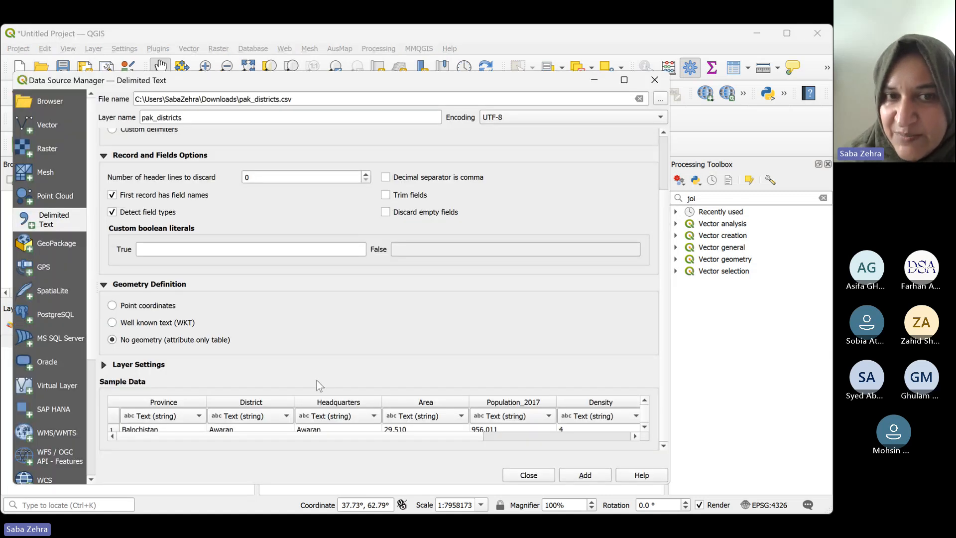
left_click(655, 79)
left_click(89, 52)
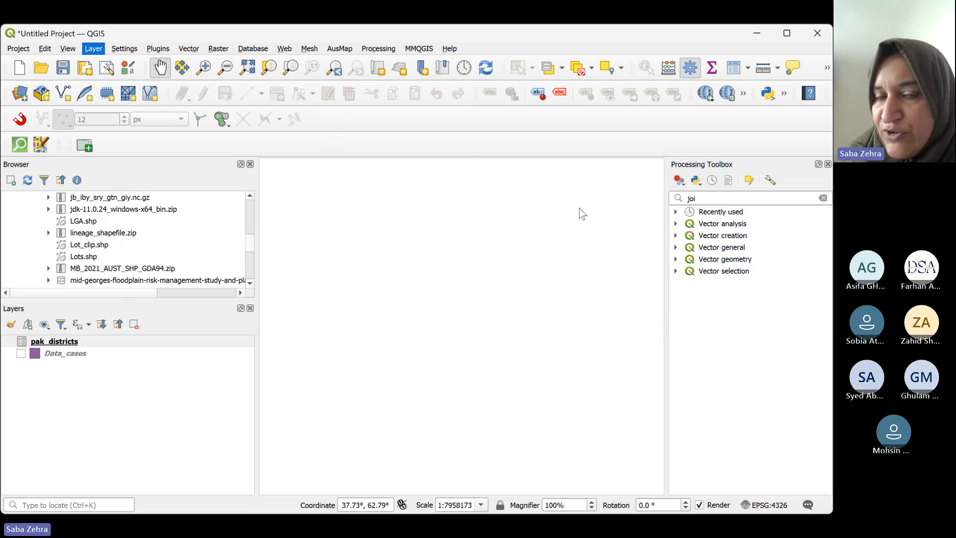
left_click(585, 222)
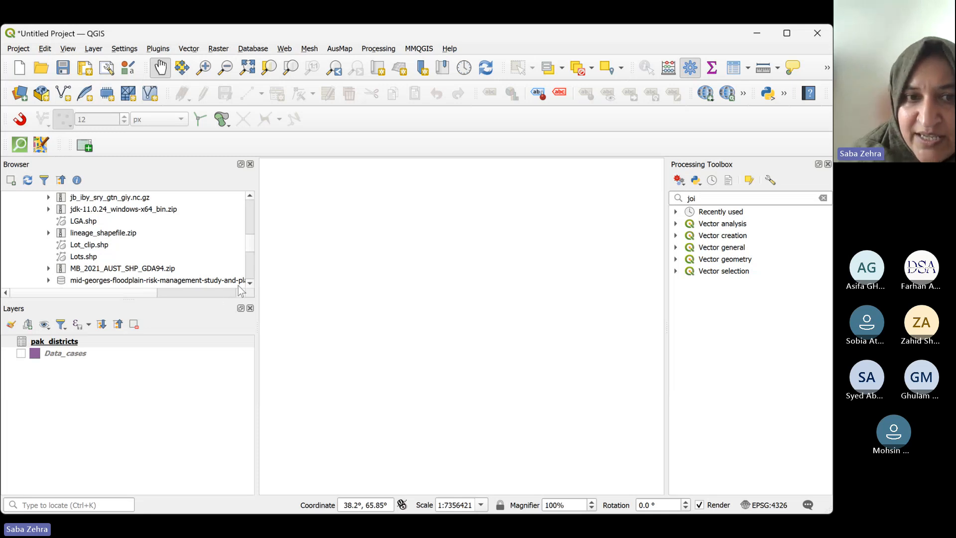
Find pak_districts.csv among the Downloads files in the file browser and add it to the project
scroll(251, 290, "down", 4)
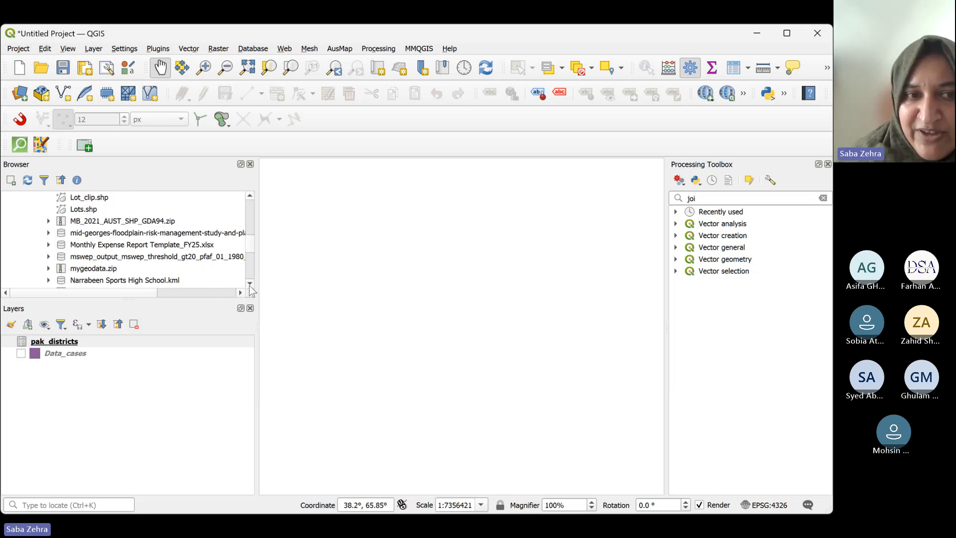
scroll(250, 290, "down", 4)
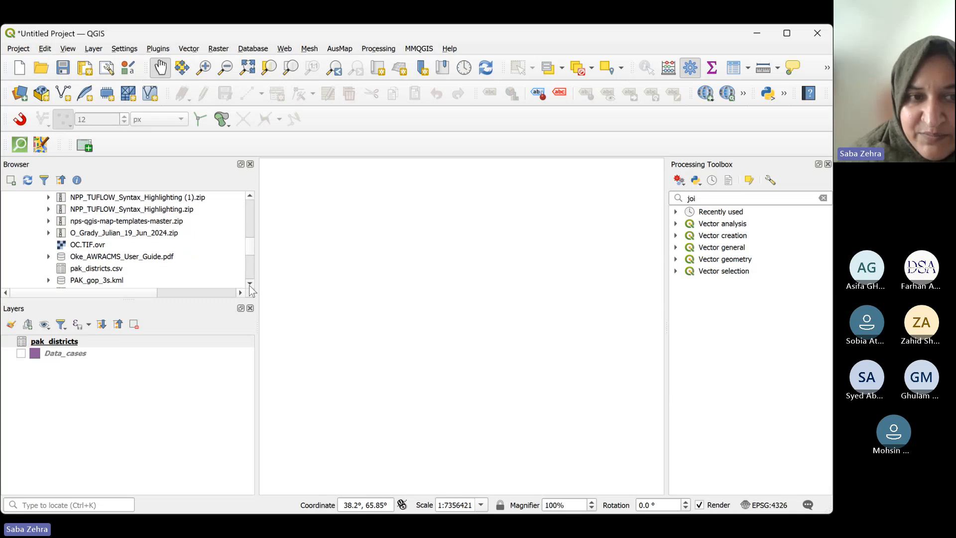
scroll(251, 290, "down", 4)
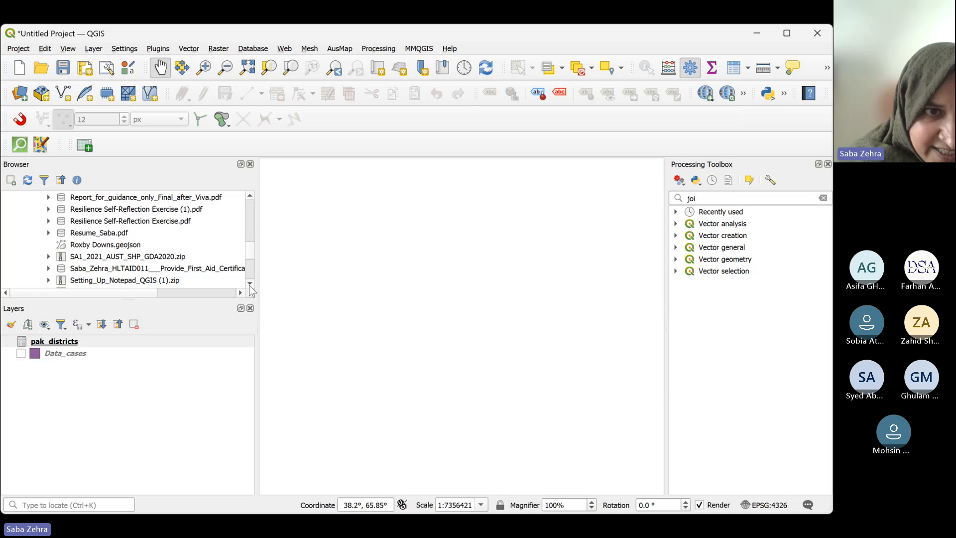
scroll(247, 250, "up", 3)
scroll(247, 250, "down", 3)
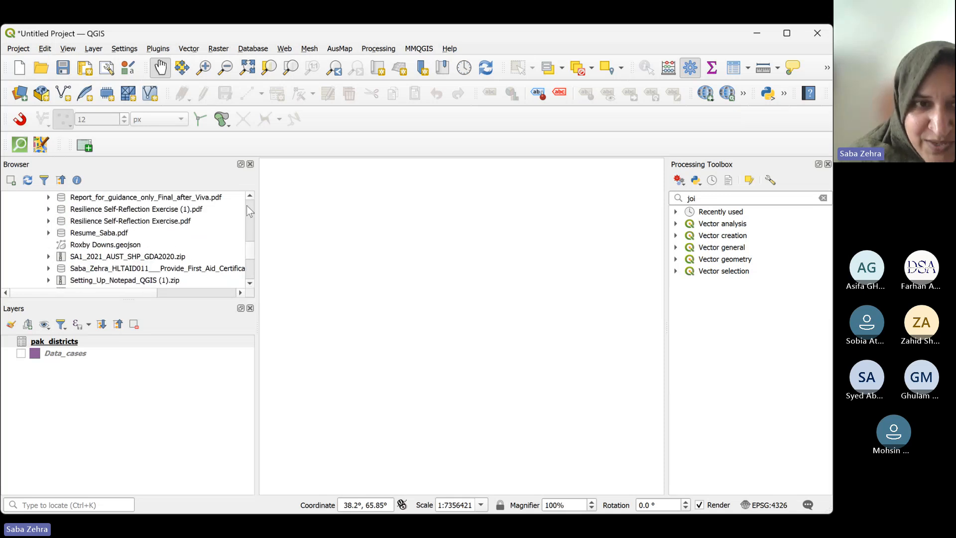
scroll(246, 198, "up", 2)
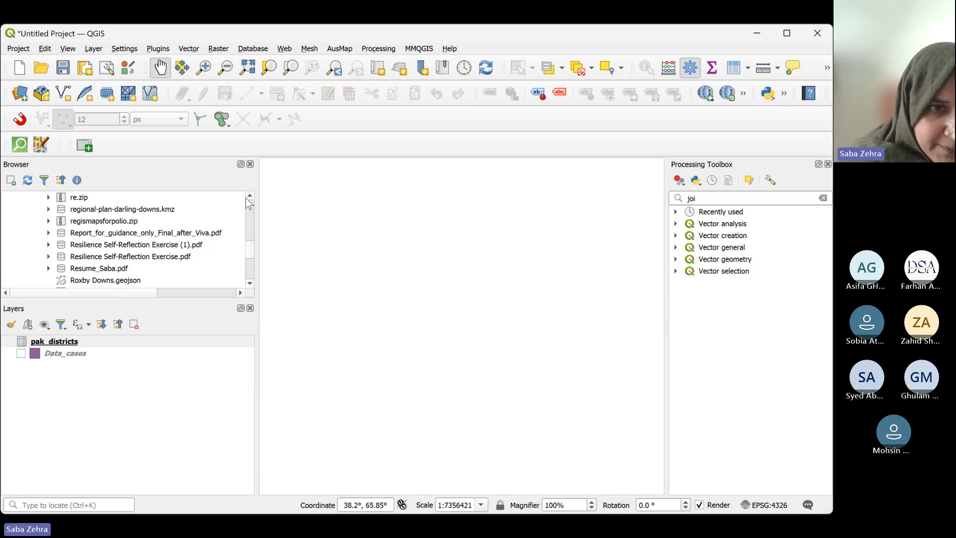
scroll(246, 198, "up", 4)
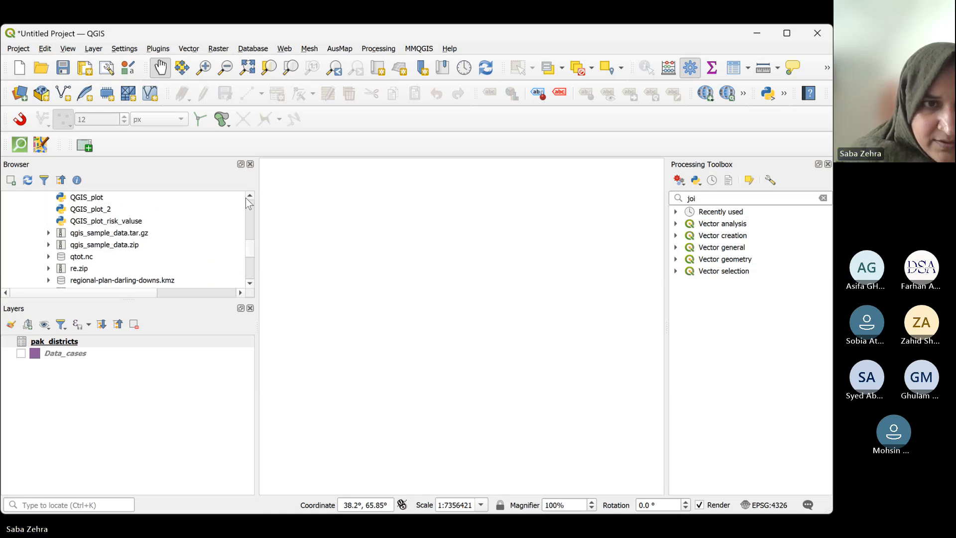
scroll(246, 198, "up", 1)
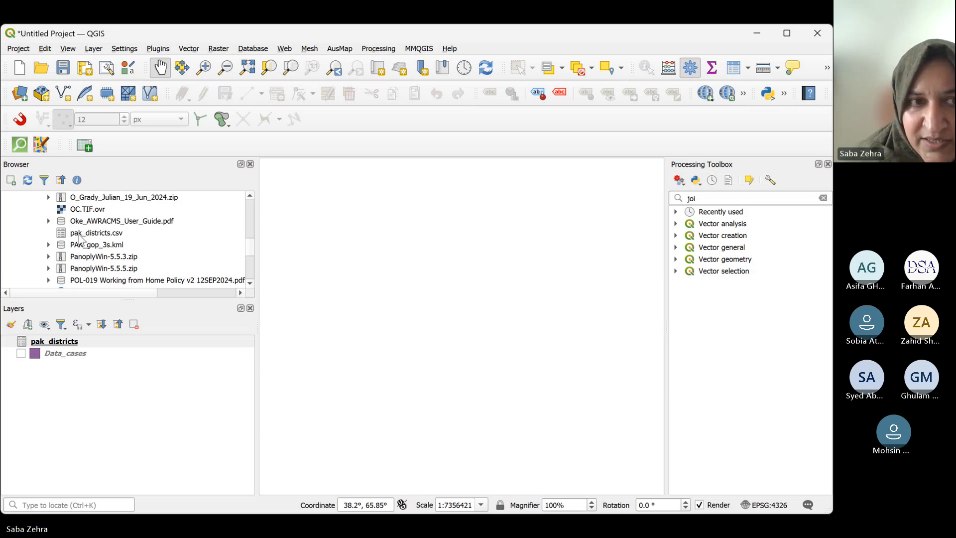
left_click(79, 235)
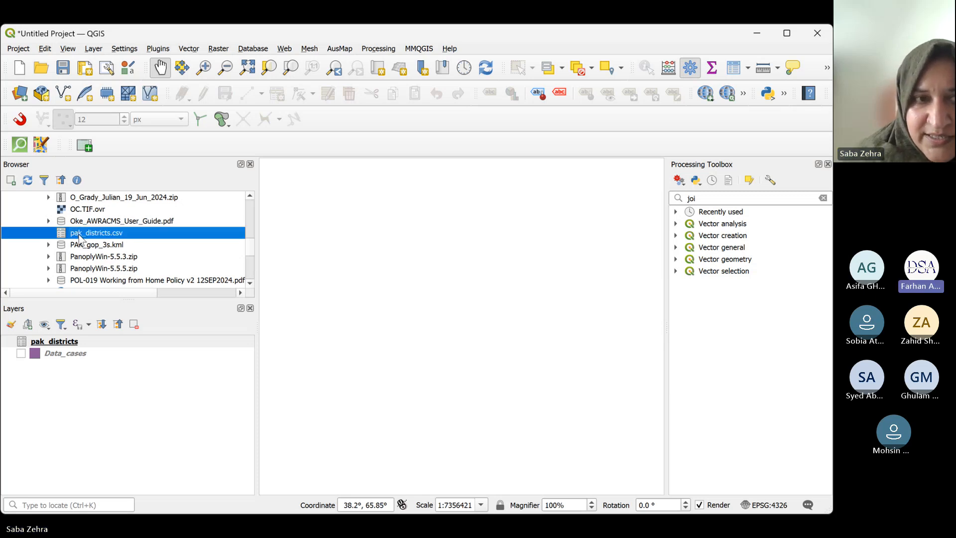
left_click_drag(79, 236, 342, 332)
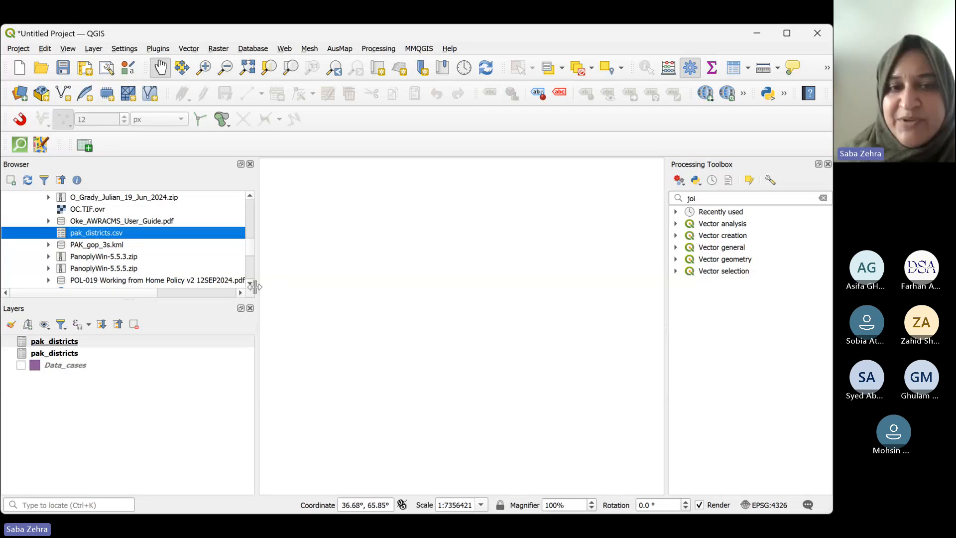
scroll(253, 288, "down", 2)
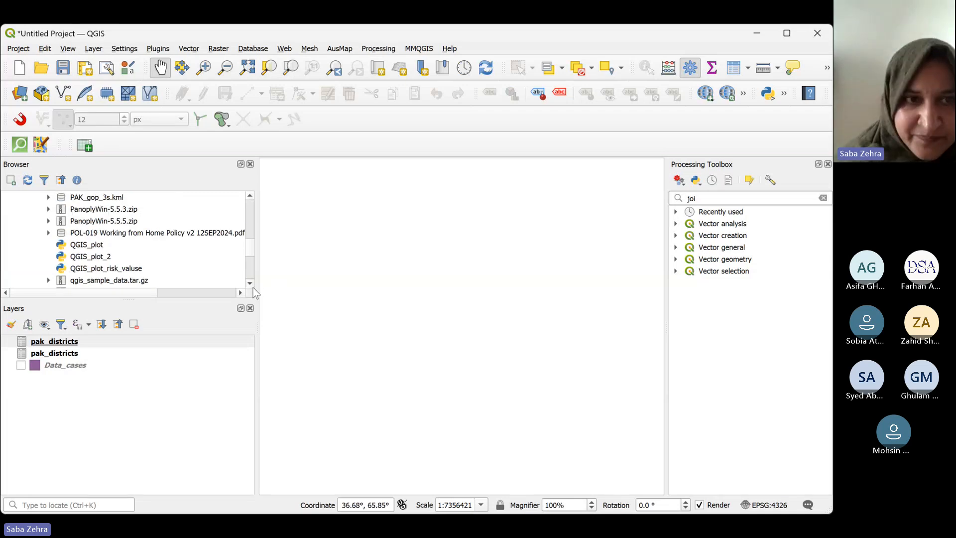
left_click(250, 283)
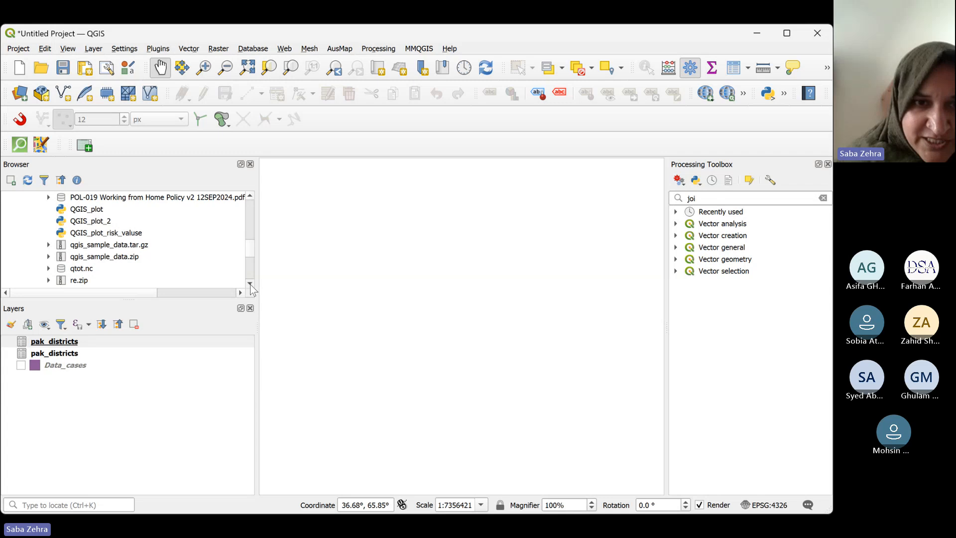
left_click(250, 284)
left_click_drag(252, 251, 253, 248)
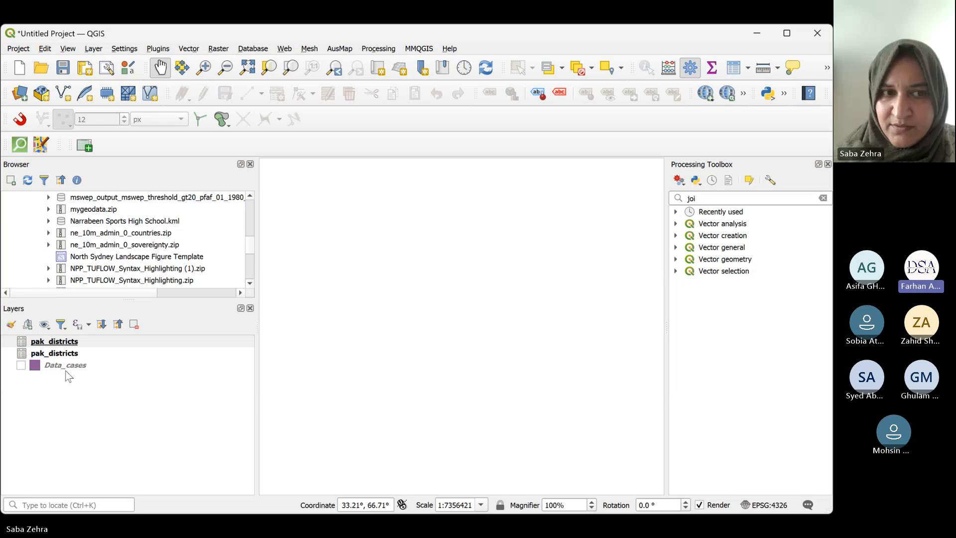
left_click(250, 284)
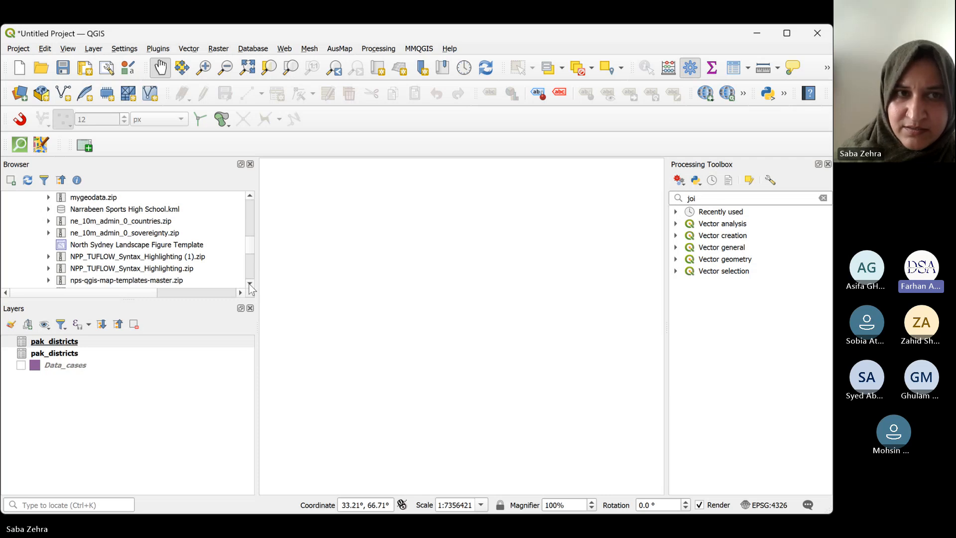
left_click(249, 284)
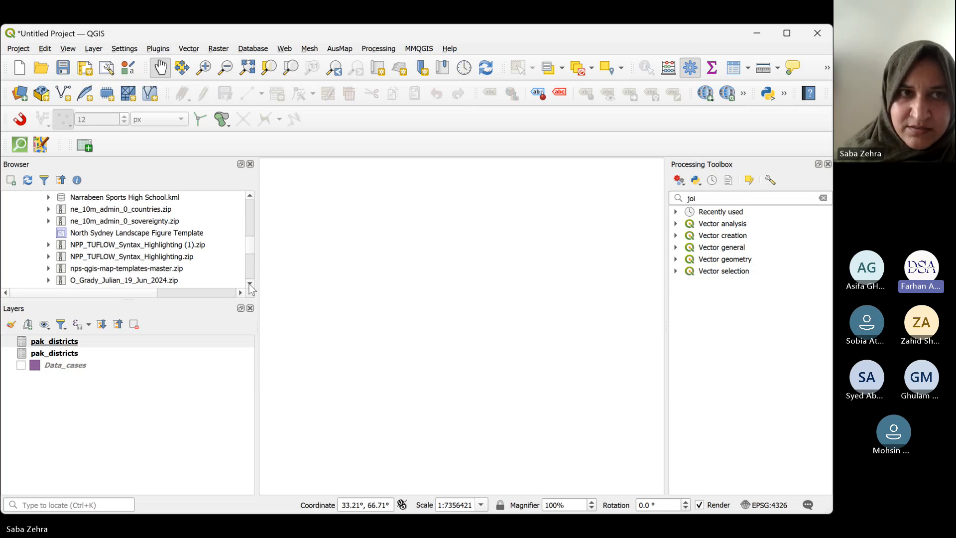
Review the pak_districts.csv file path and sample rows in the delimited text source, and close the data source manager without adding it
left_click(18, 95)
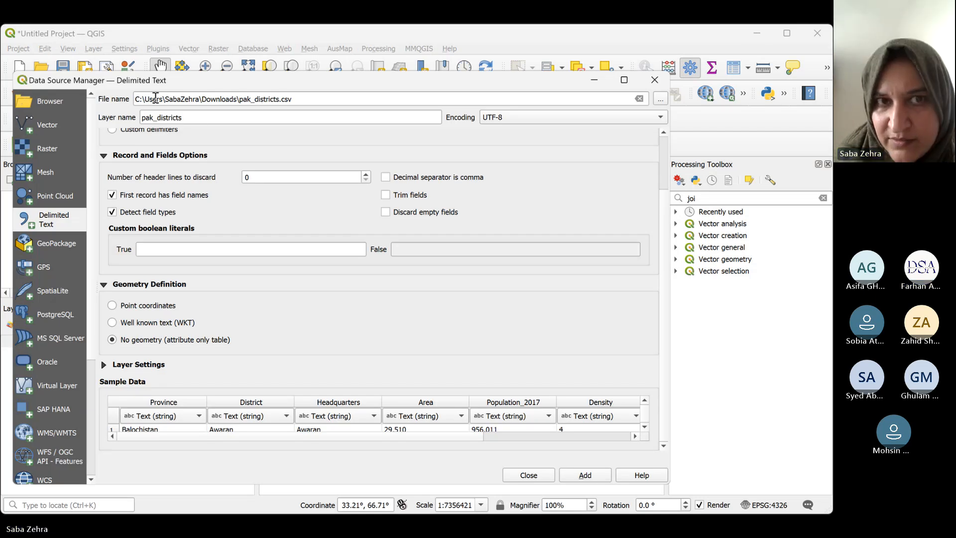
left_click_drag(309, 99, 134, 99)
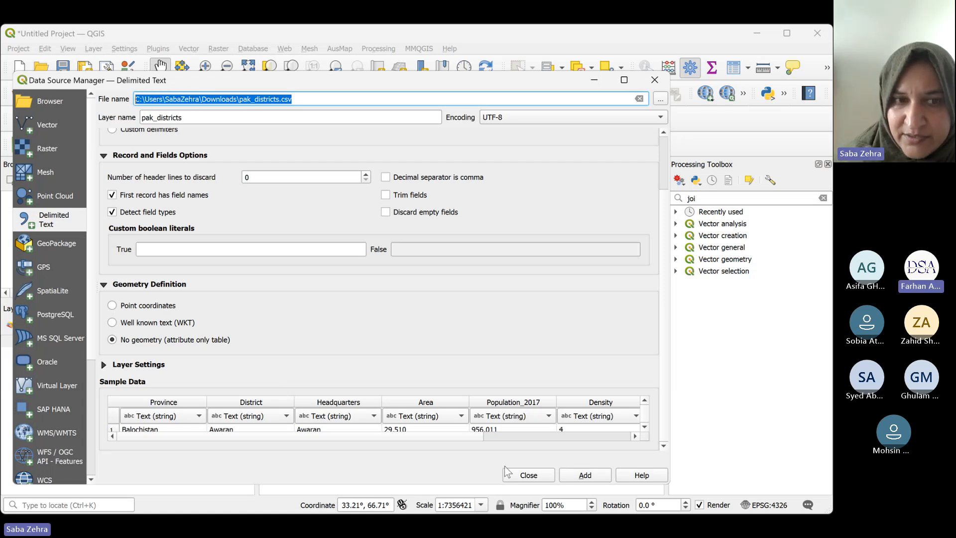
left_click(533, 294)
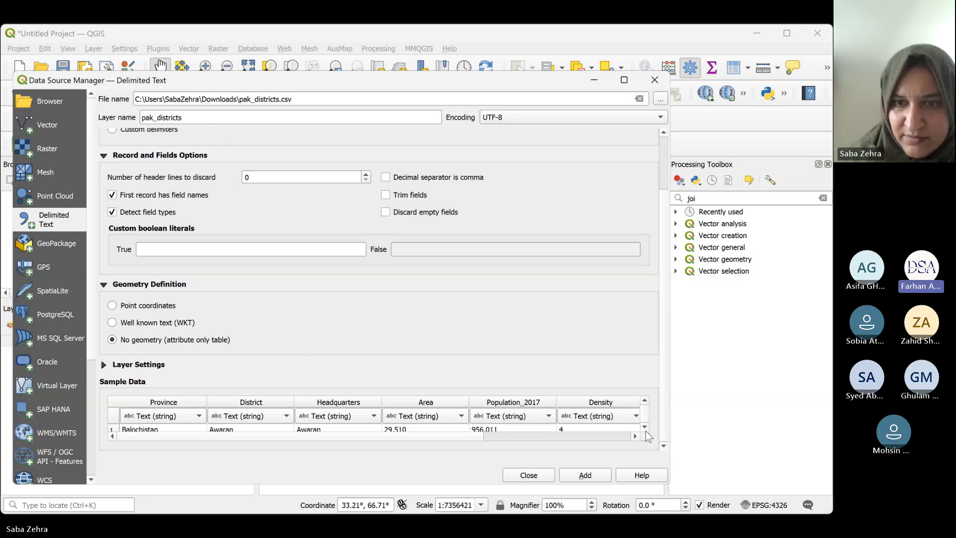
scroll(647, 432, "down", 1)
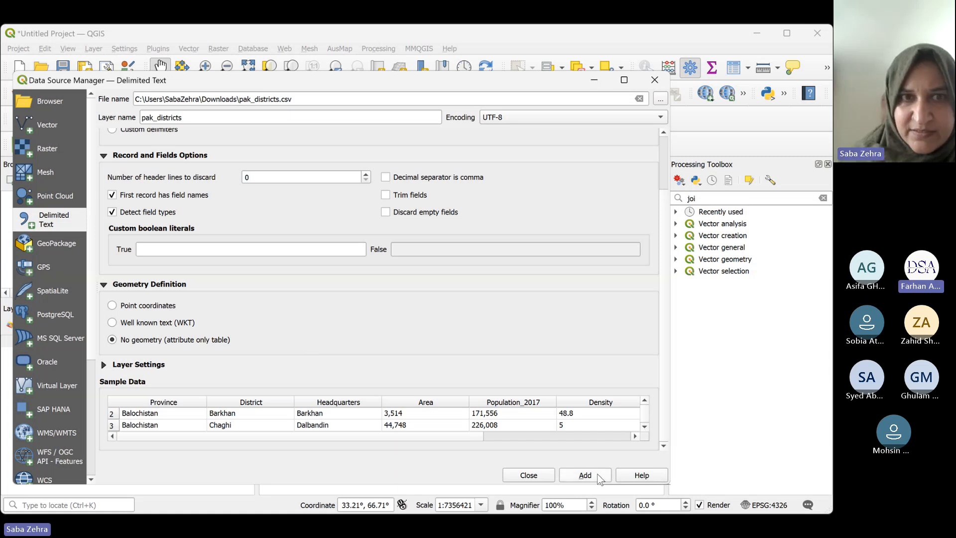
left_click(534, 477)
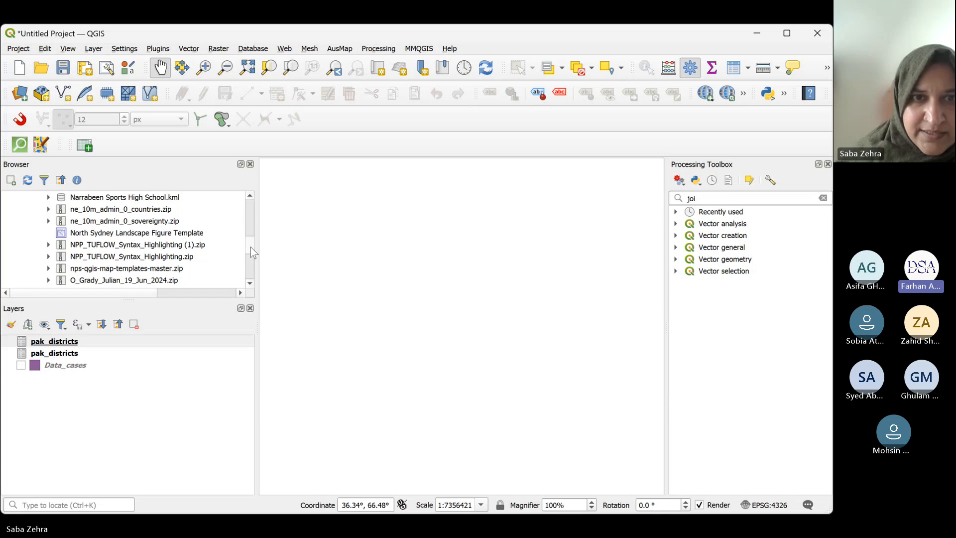
Find the regismapsforpolio folder among the Downloads subfolders in the file browser and collapse it
left_click_drag(250, 247, 250, 242)
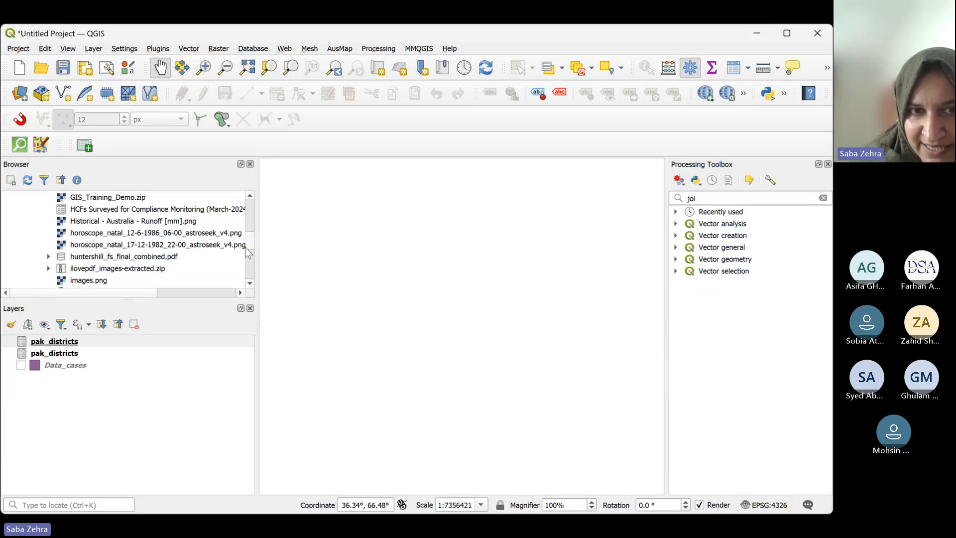
scroll(252, 244, "up", 3)
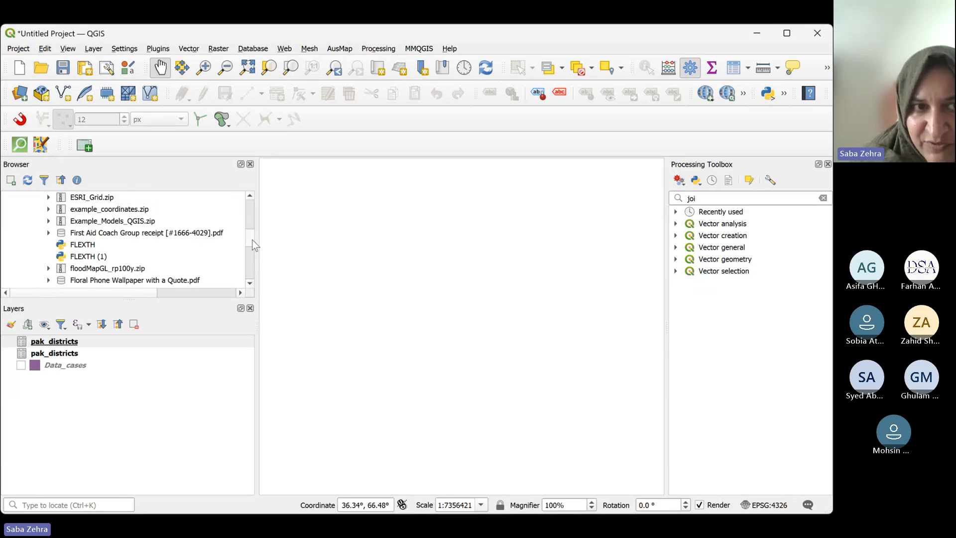
scroll(251, 242, "down", 10)
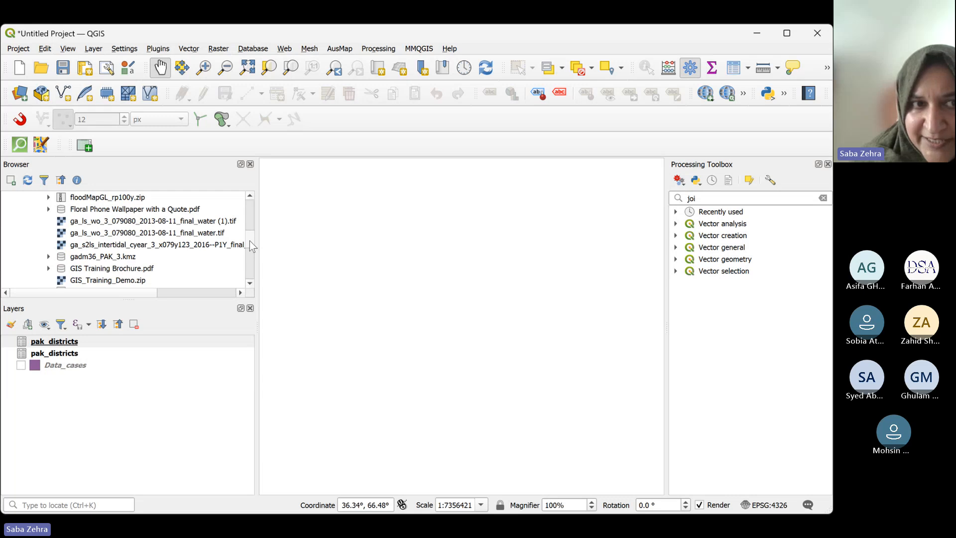
scroll(248, 226, "down", 10)
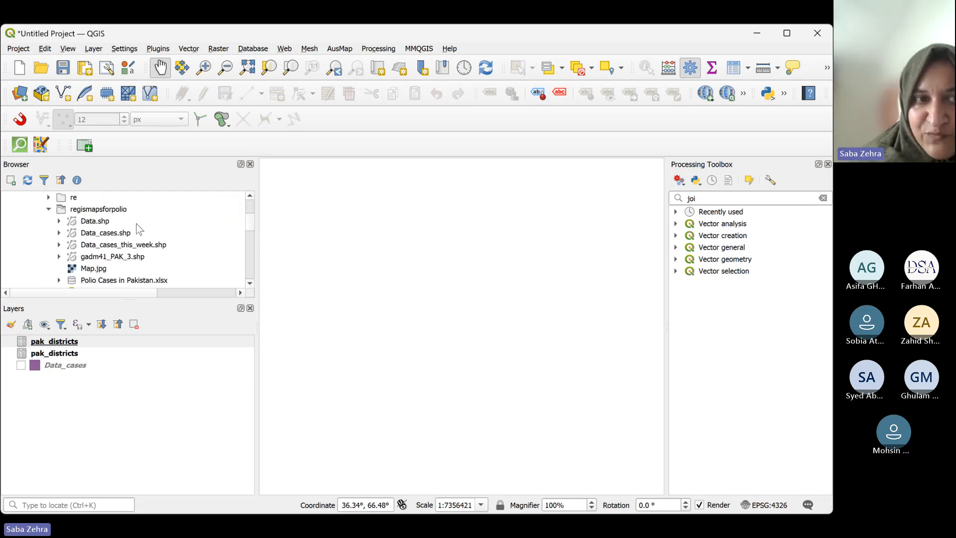
left_click(49, 209)
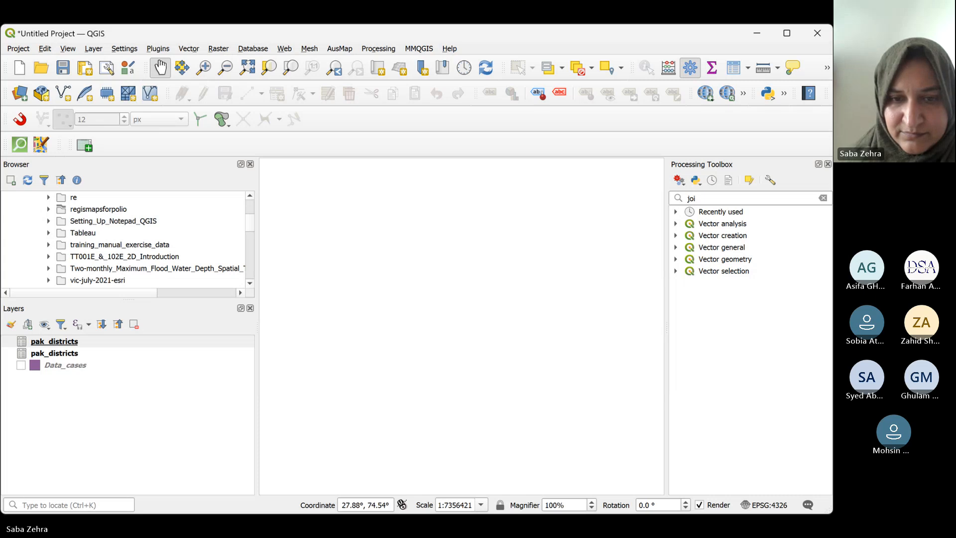
left_click(362, 448)
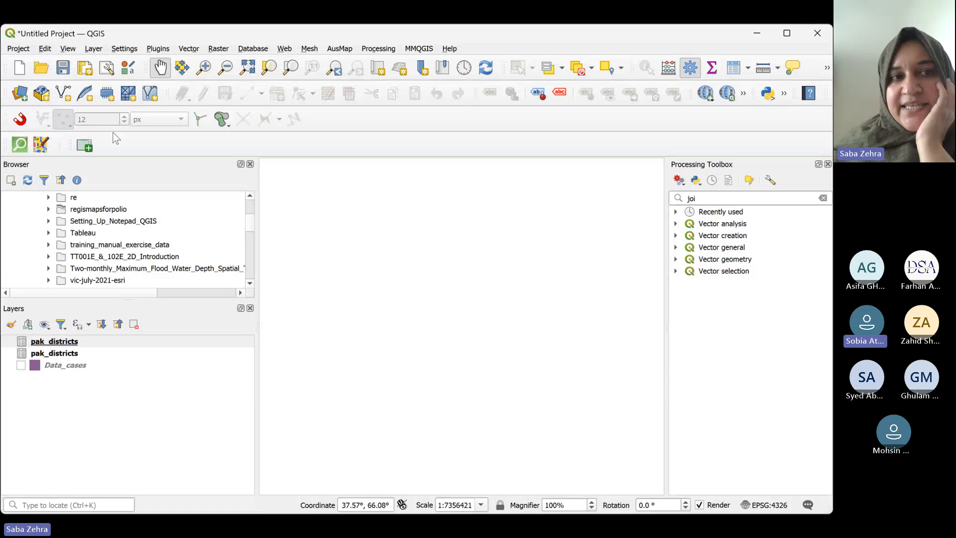
Browse for a vector dataset in the regismapsforpolio folder within Downloads, and leave the file selection without choosing a file
left_click(20, 94)
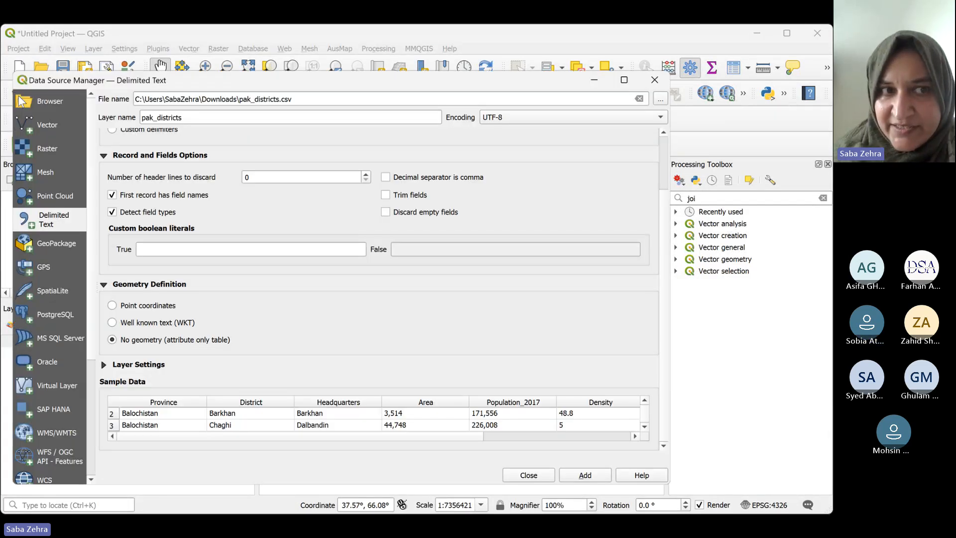
left_click(44, 128)
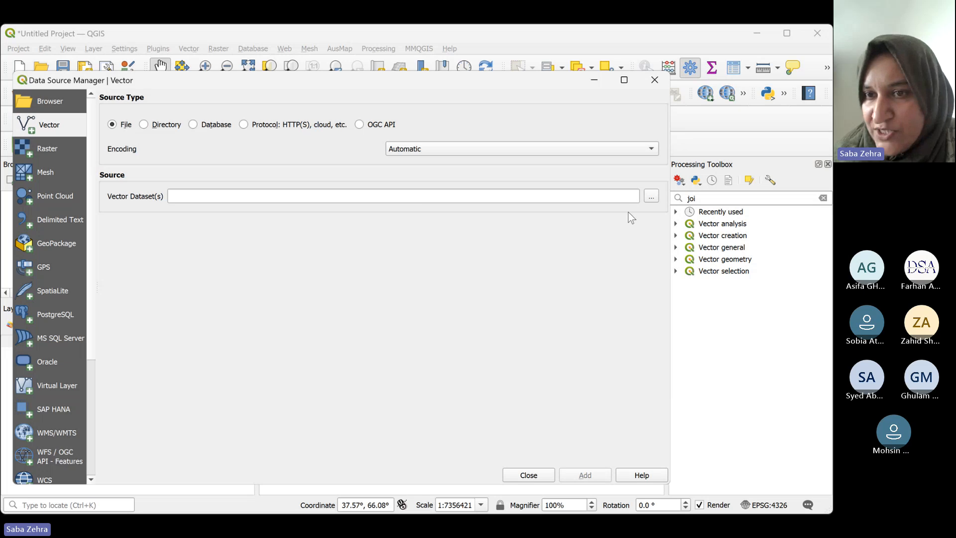
left_click(651, 196)
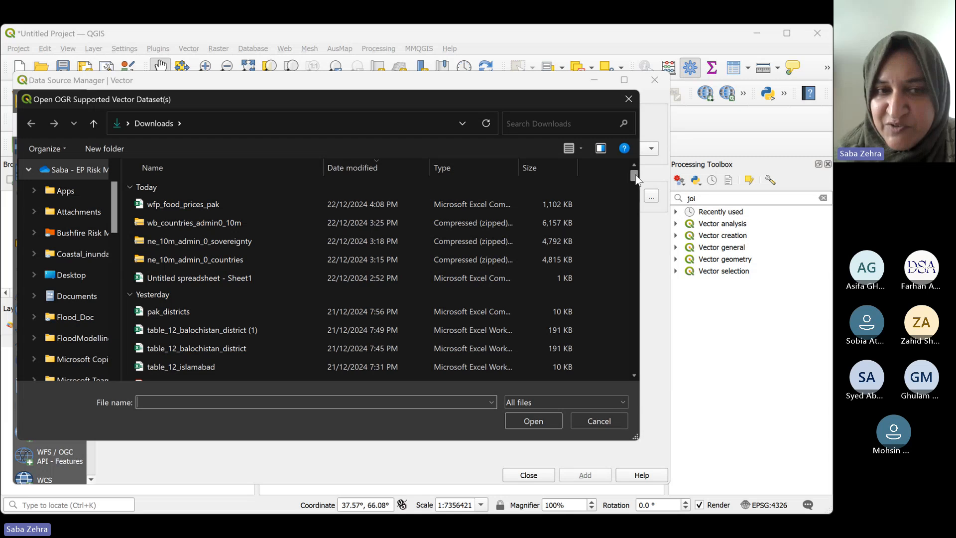
left_click_drag(636, 178, 639, 185)
scroll(289, 274, "down", 4)
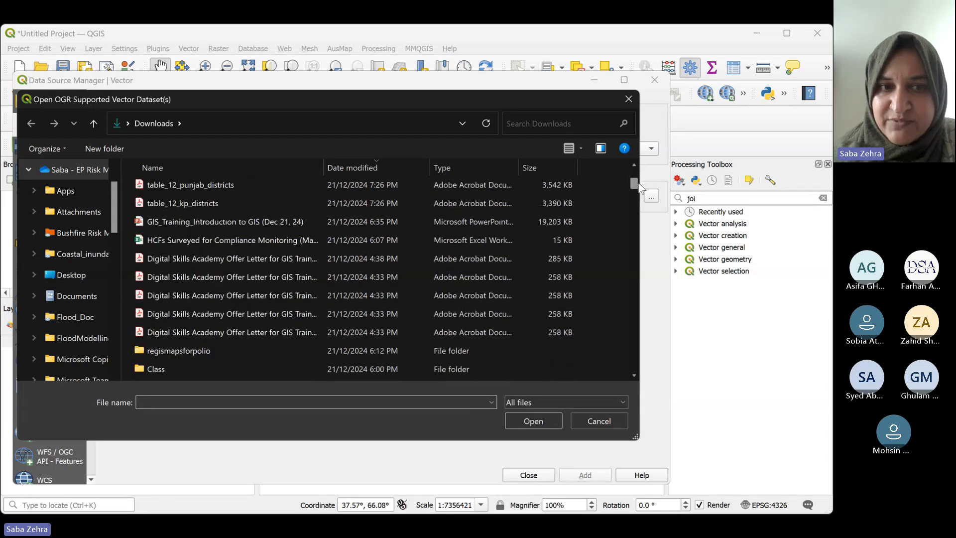
double_click(290, 269)
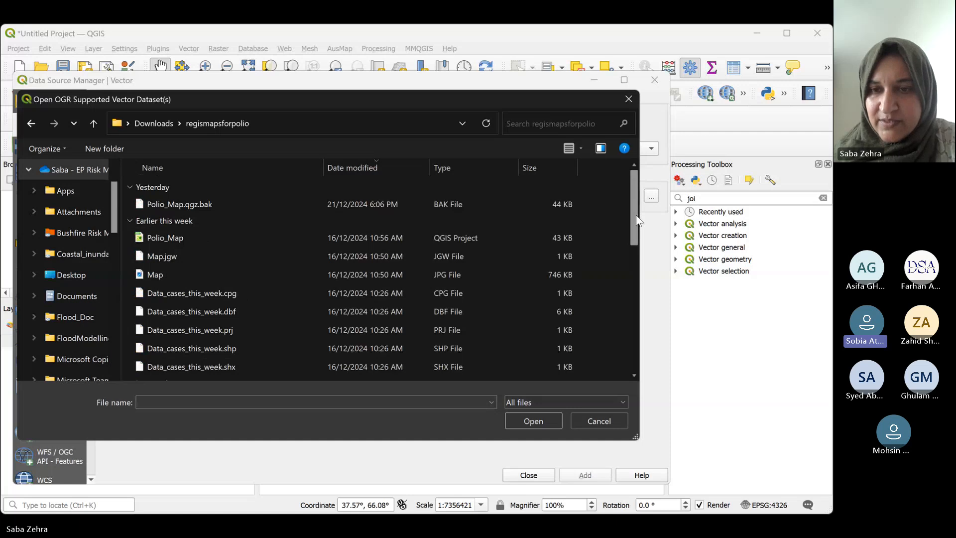
left_click(609, 421)
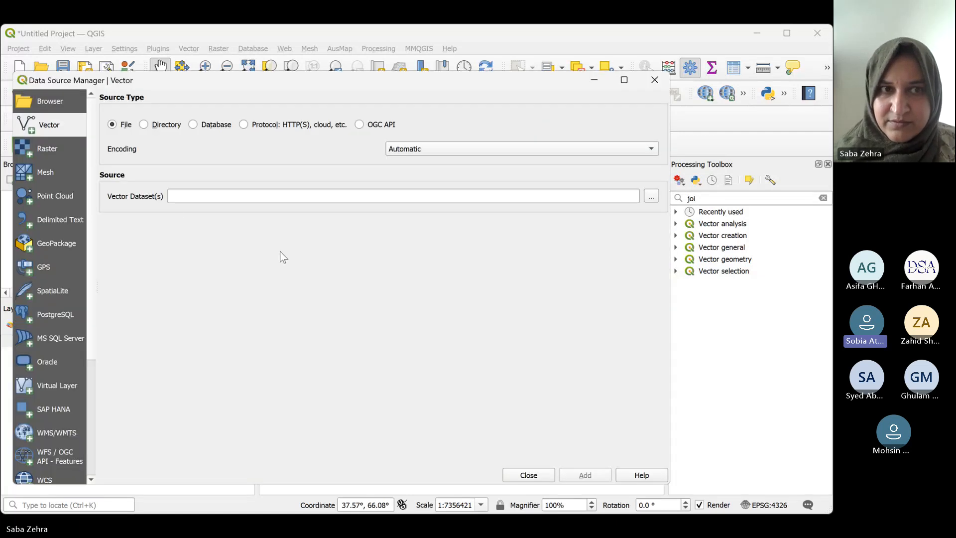
Browse for a vector dataset and find and open the regismapsforpolio folder within Downloads
left_click(173, 197)
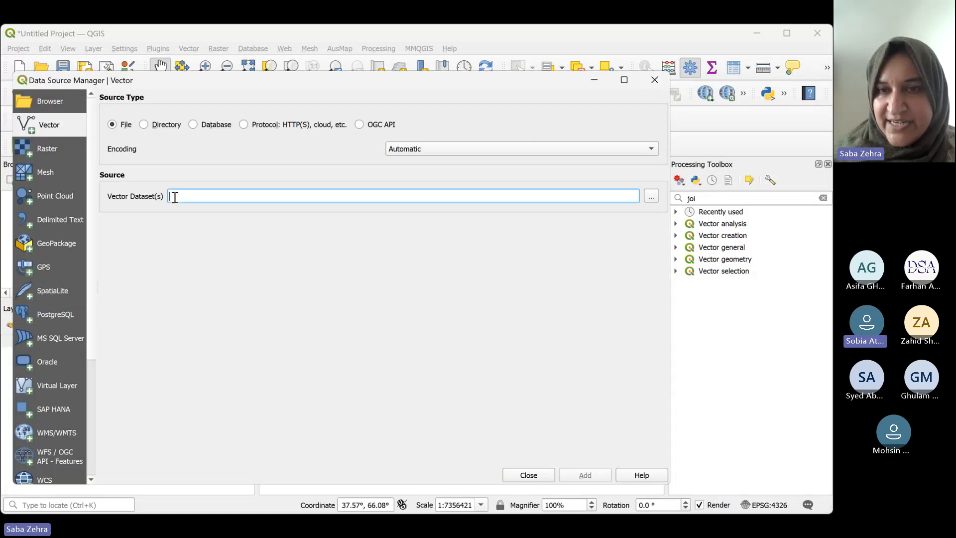
left_click(650, 197)
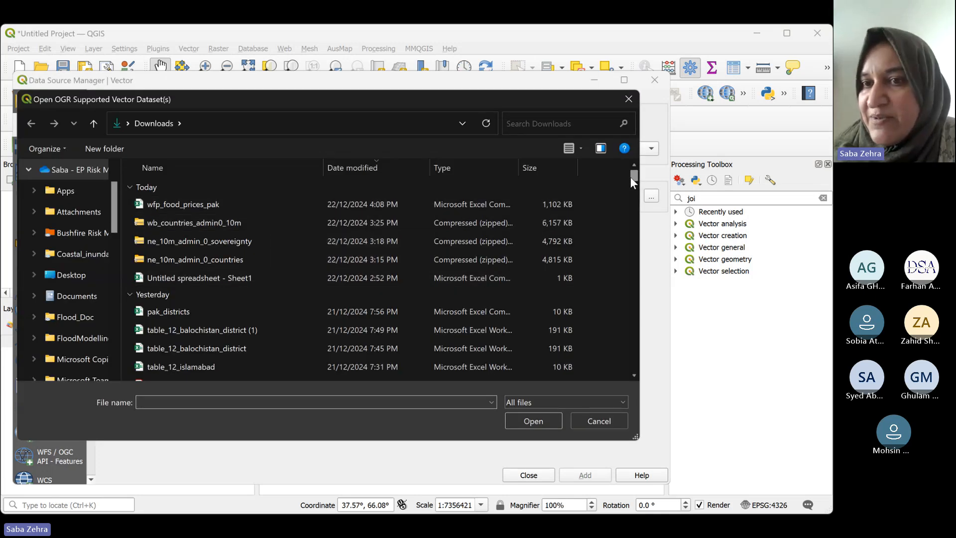
left_click(633, 375)
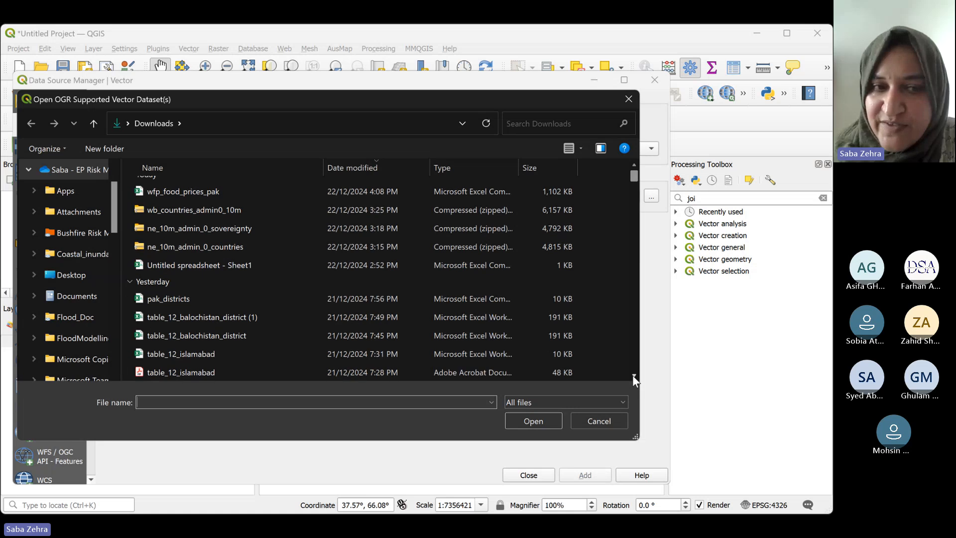
left_click(634, 375)
left_click(634, 375)
left_click(634, 375)
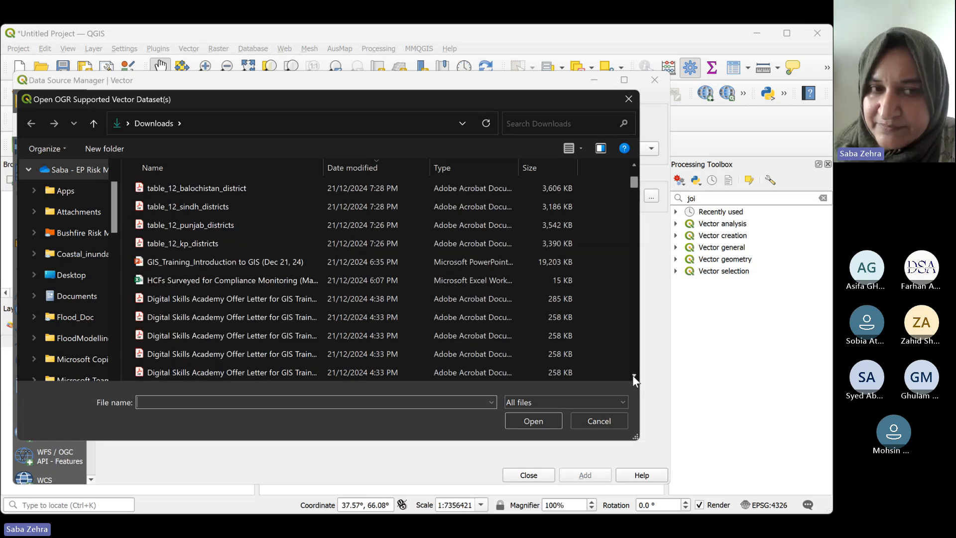
left_click(634, 375)
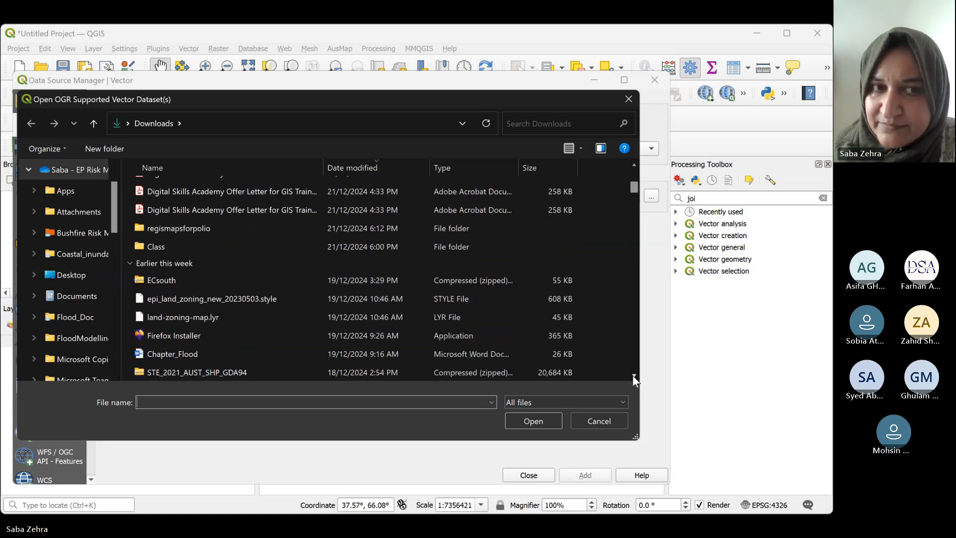
double_click(235, 230)
left_click(235, 232)
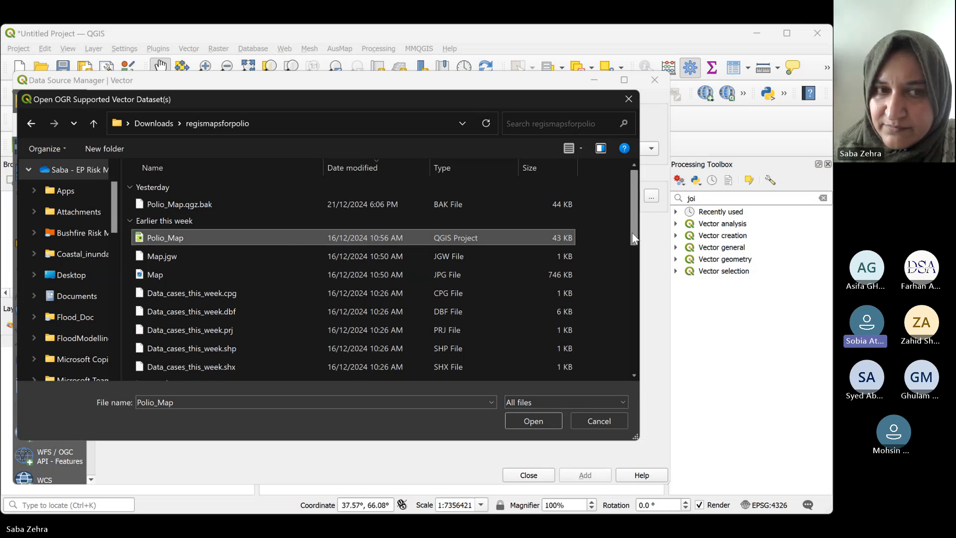
Examine the Data_cases, Data and gadm41_PAK_3 shapefile component files in the folder, and close the data source manager without choosing one
left_click_drag(632, 232, 635, 343)
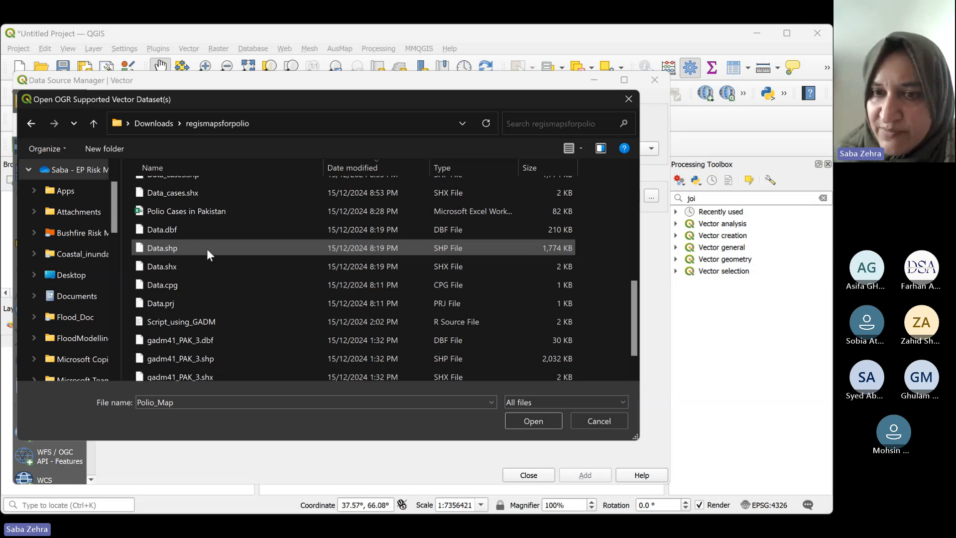
left_click_drag(632, 318, 632, 329)
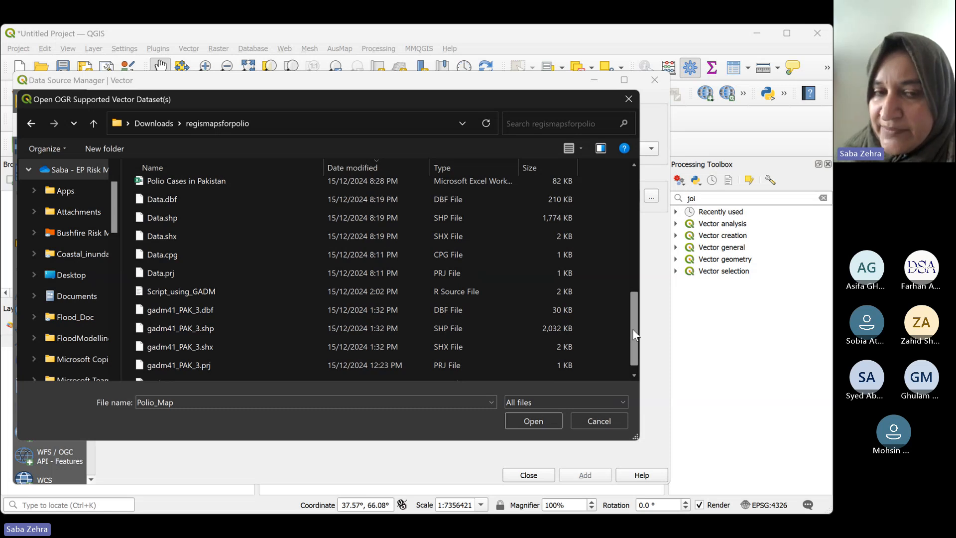
left_click_drag(633, 329, 638, 288)
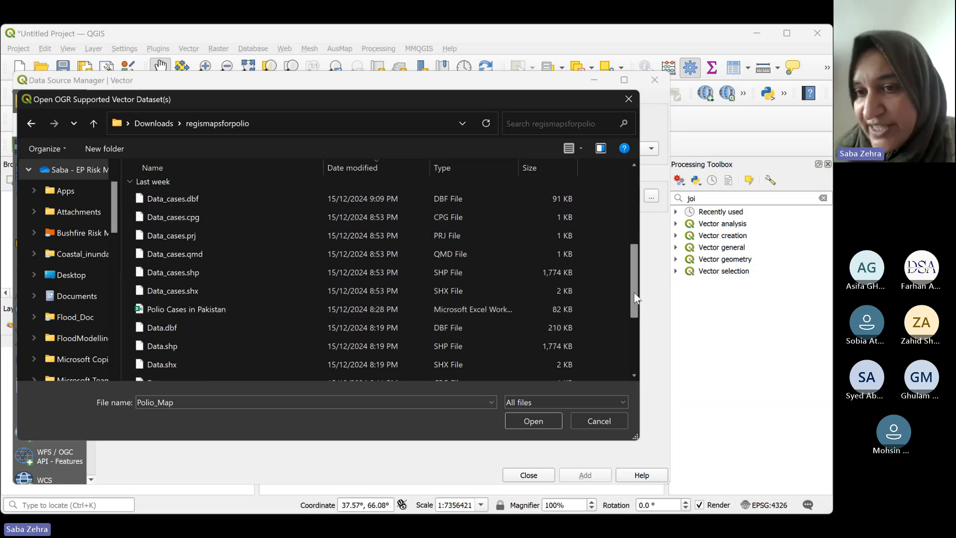
left_click_drag(635, 298, 641, 333)
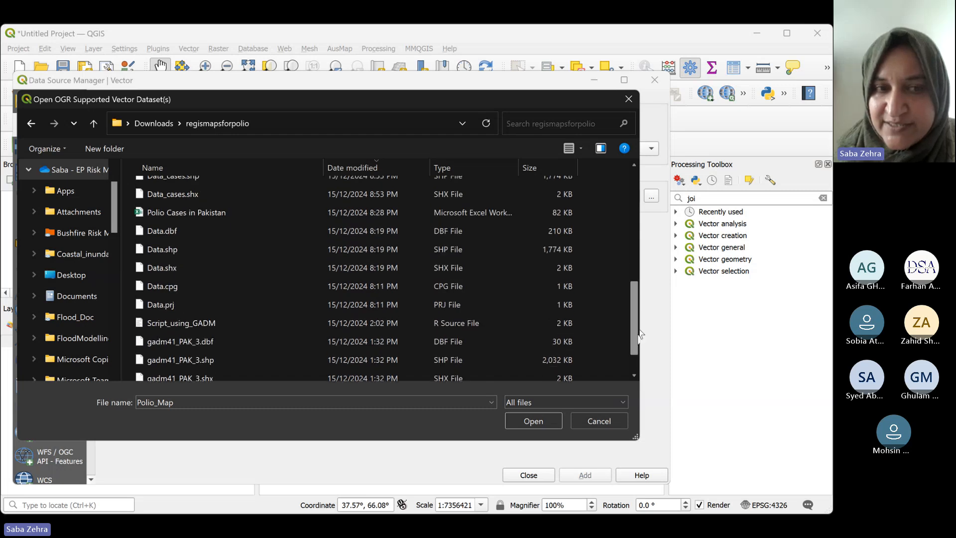
left_click(609, 421)
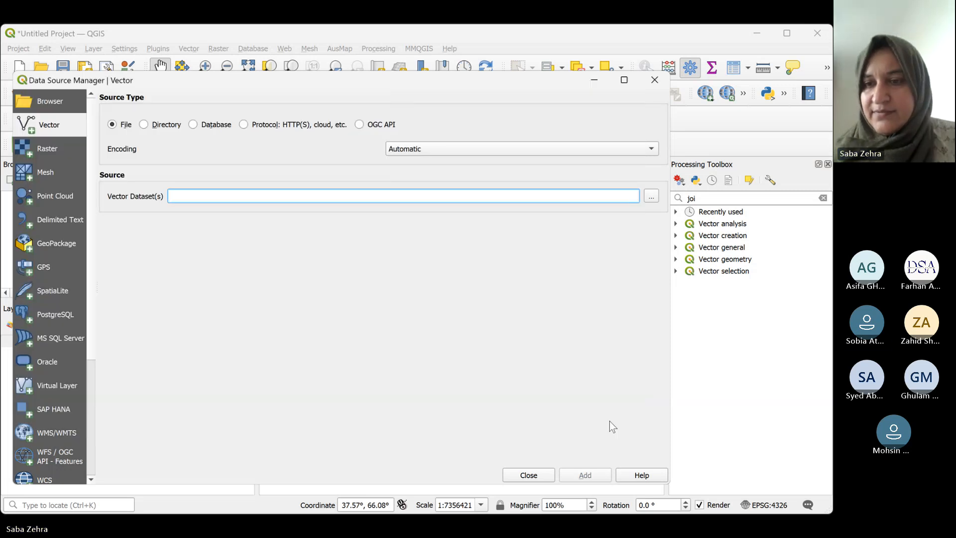
left_click(528, 475)
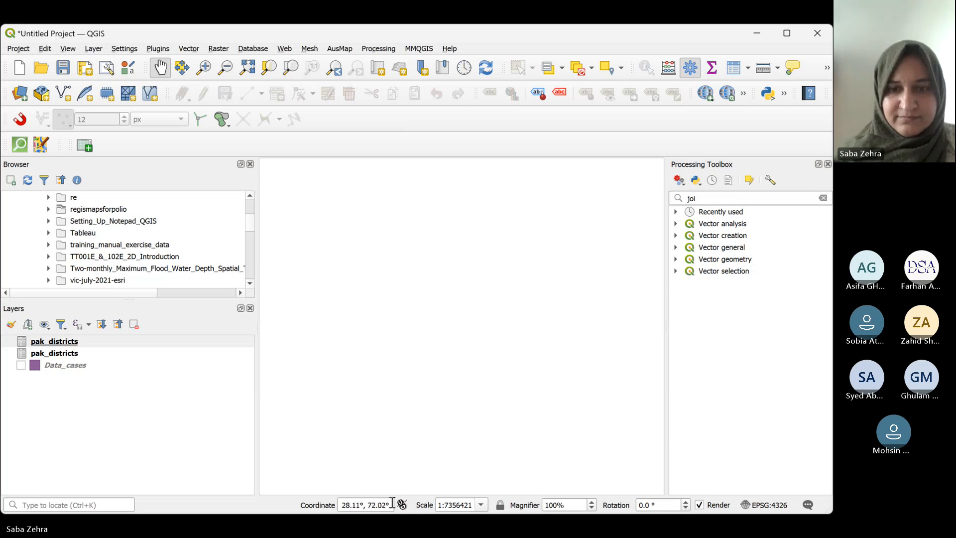
Remove the duplicate pak_districts table from the project's layers
left_click(327, 441)
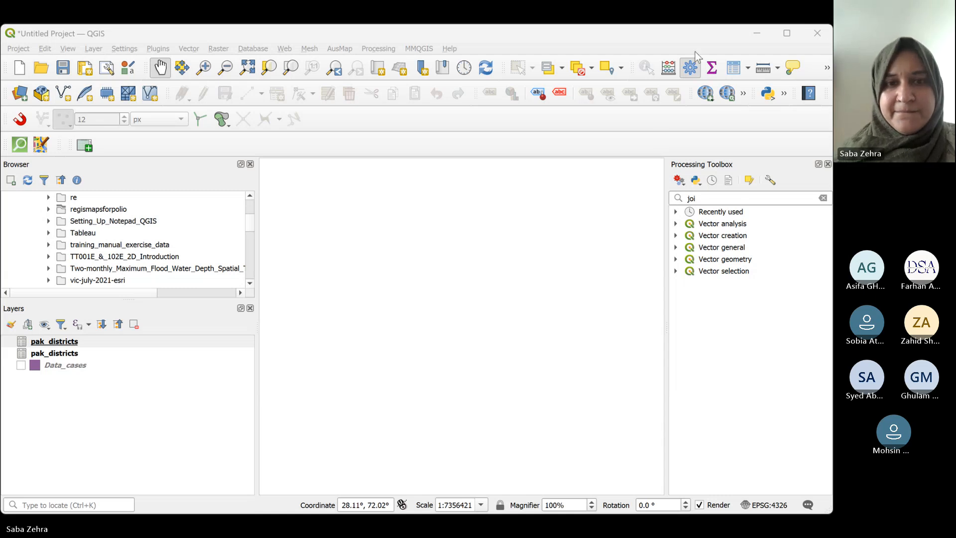
left_click(71, 344)
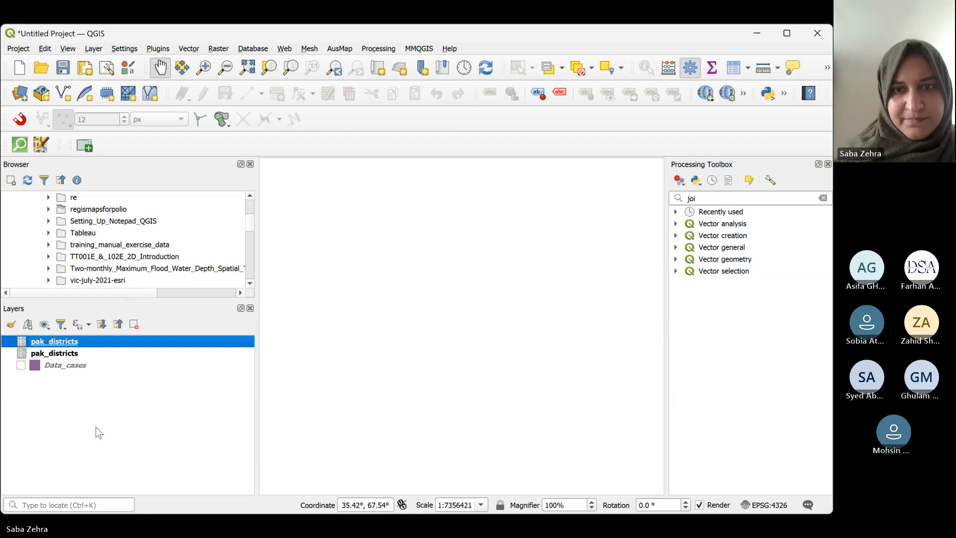
key("ctrl+d")
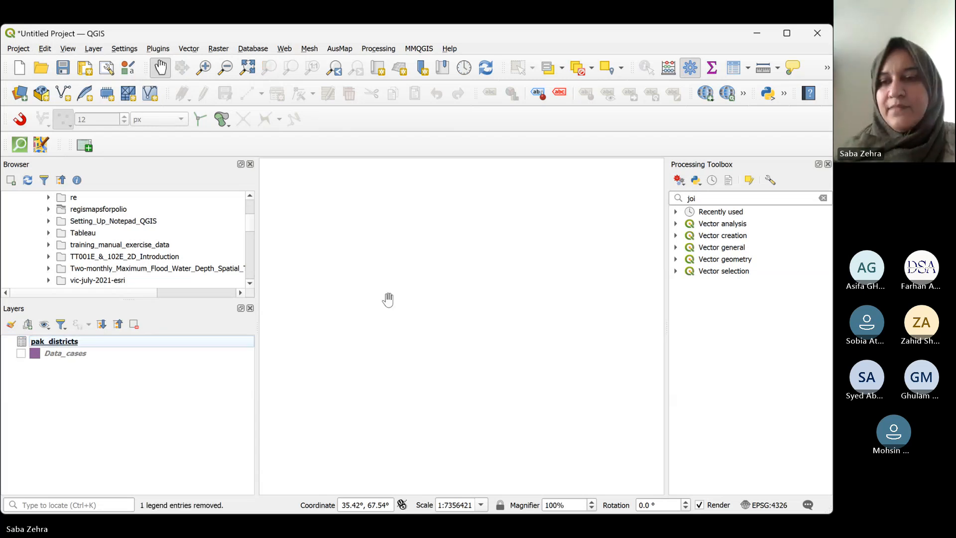
Make the Data_cases layer visible on the map and review its attribute table
left_click(21, 354)
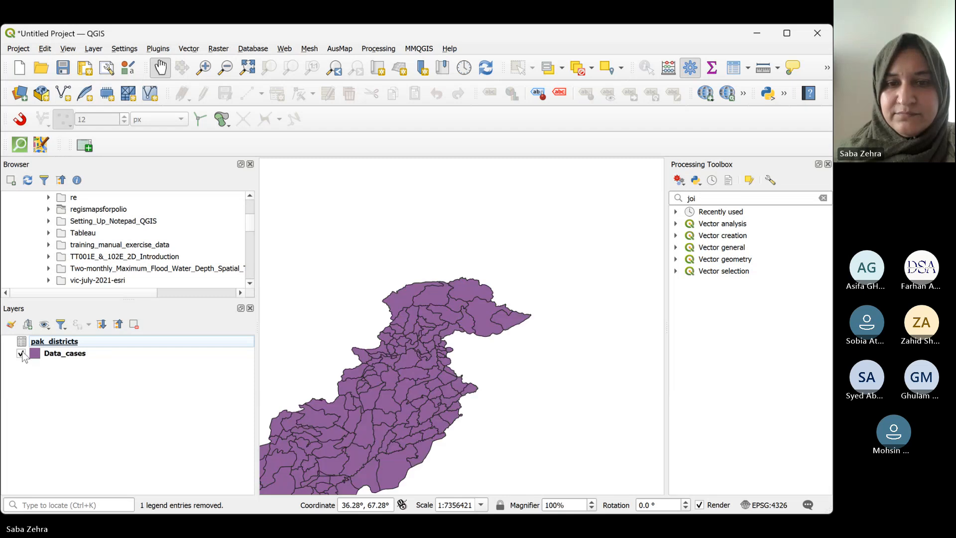
left_click_drag(355, 402, 493, 299)
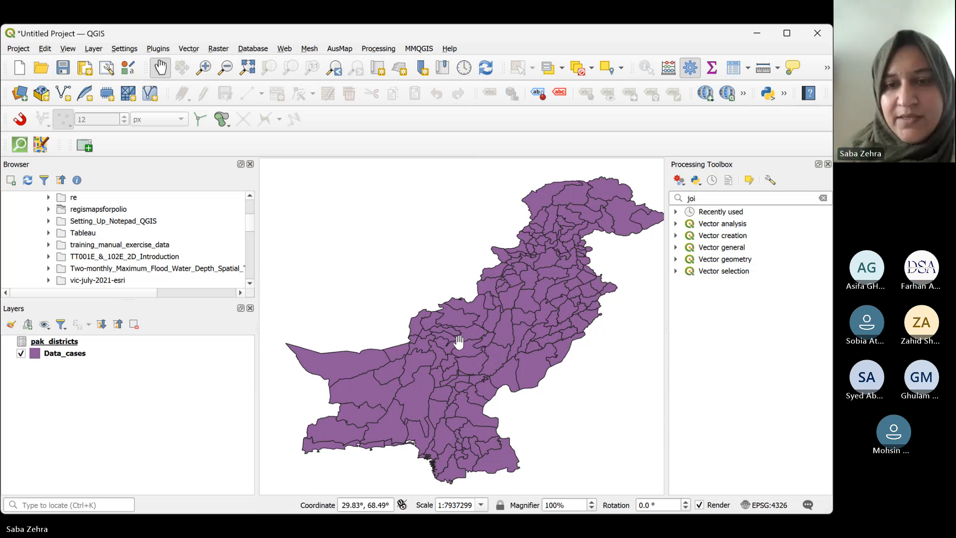
left_click(63, 355)
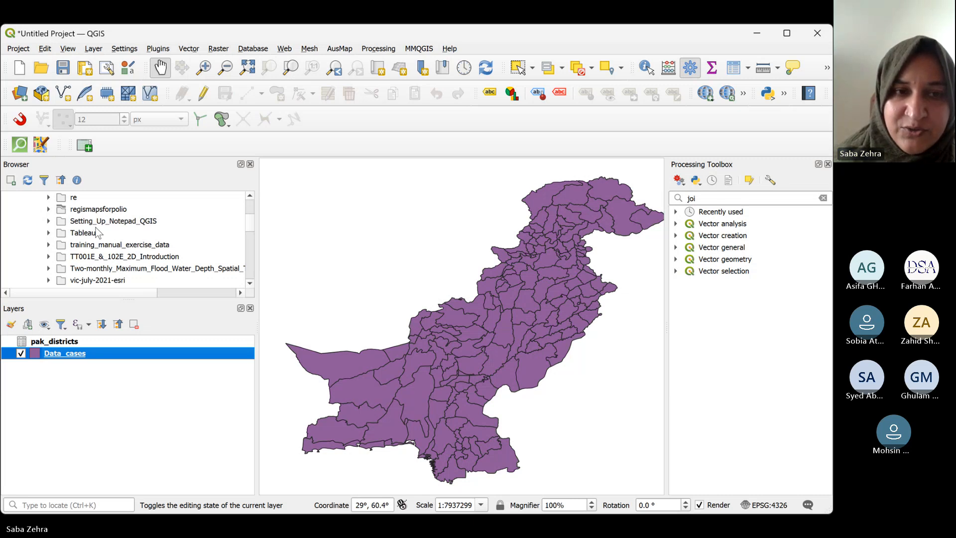
key("alt+Tab")
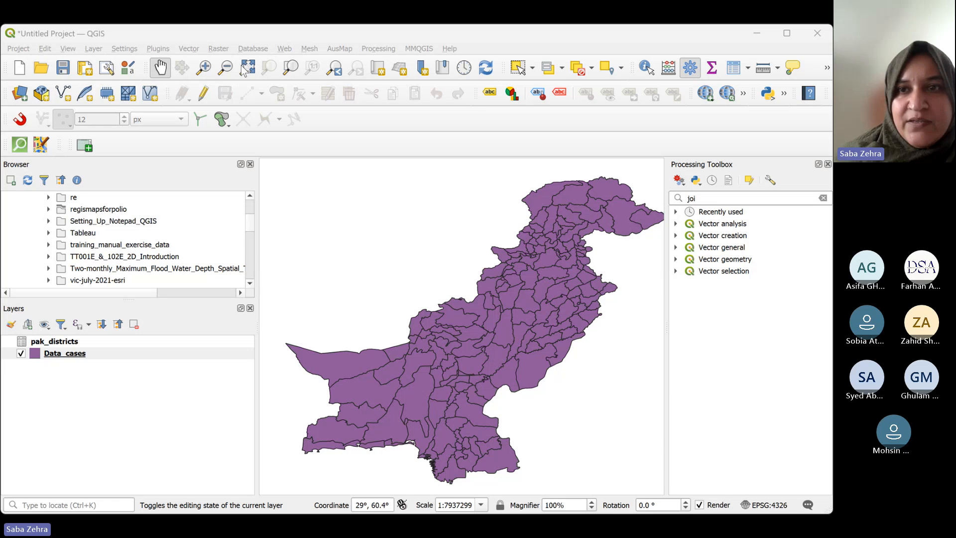
left_click(827, 32)
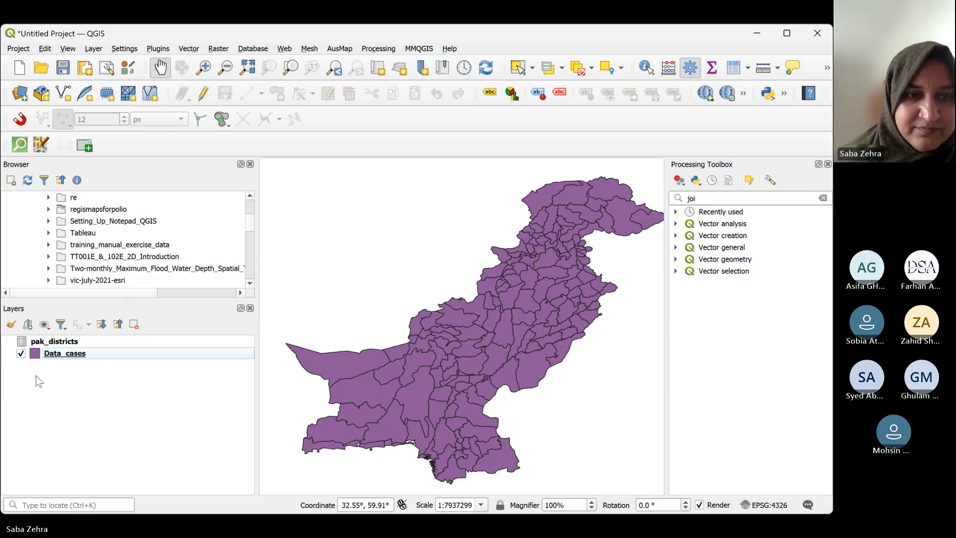
Switch editing of the Data_cases layer on and back off
left_click(54, 357)
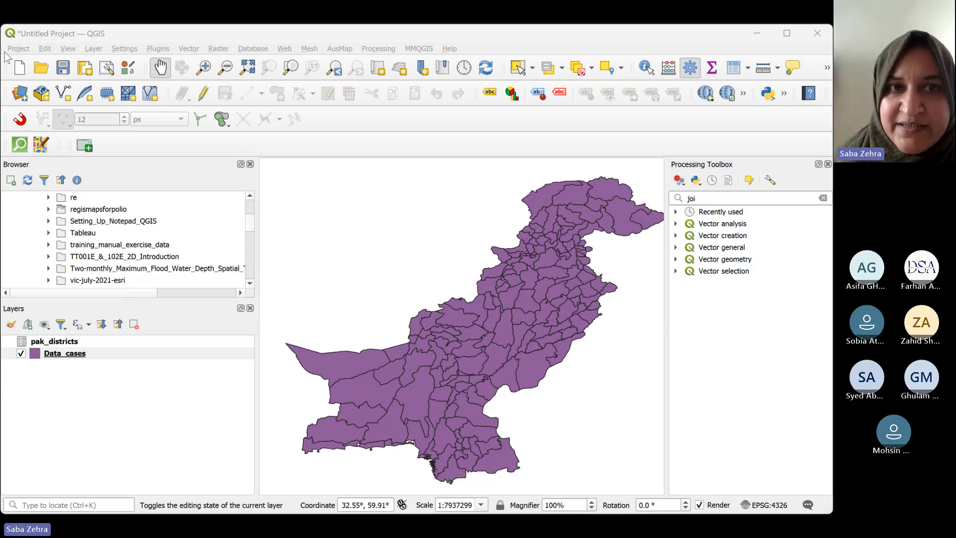
left_click(203, 93)
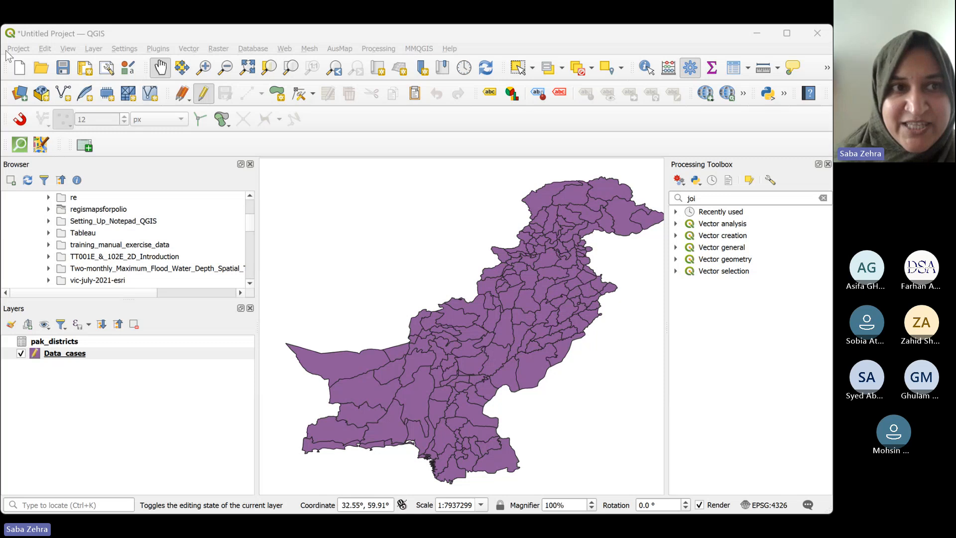
left_click(203, 93)
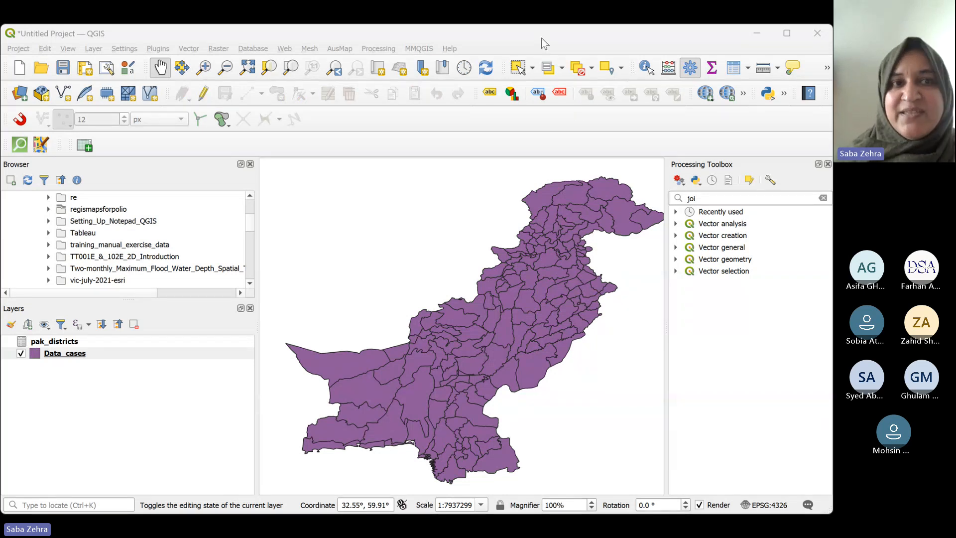
left_click(820, 38)
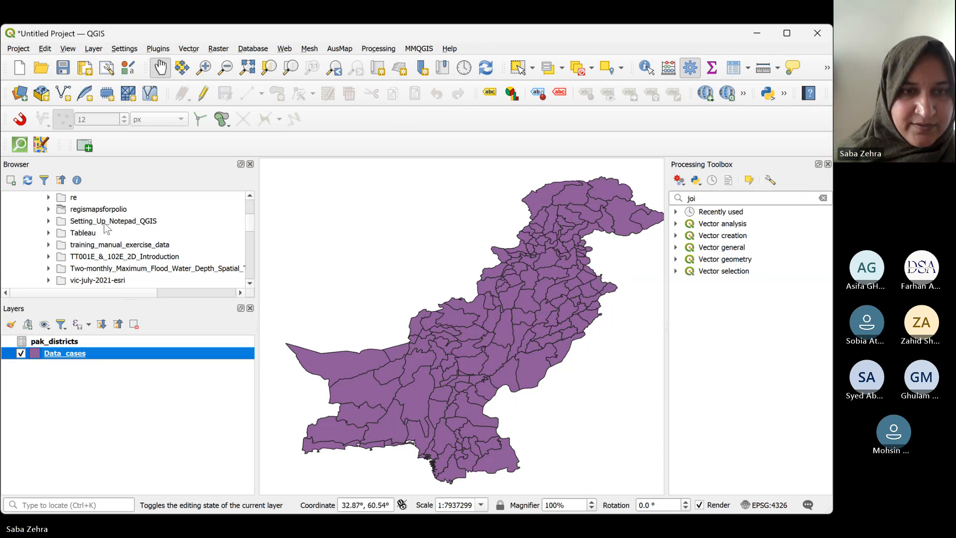
Add the District_Boundary polygon layer to the project and review its attribute table
left_click(154, 413)
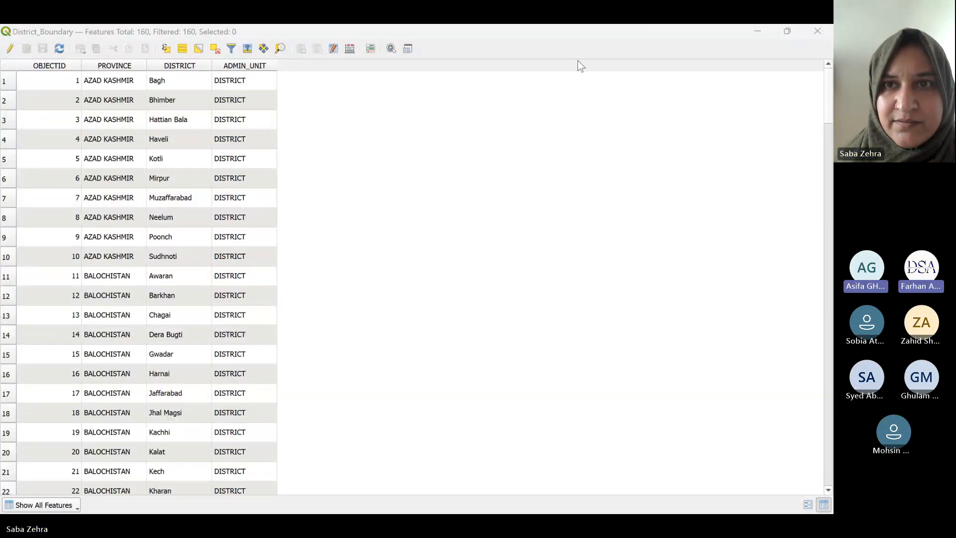
left_click(576, 39)
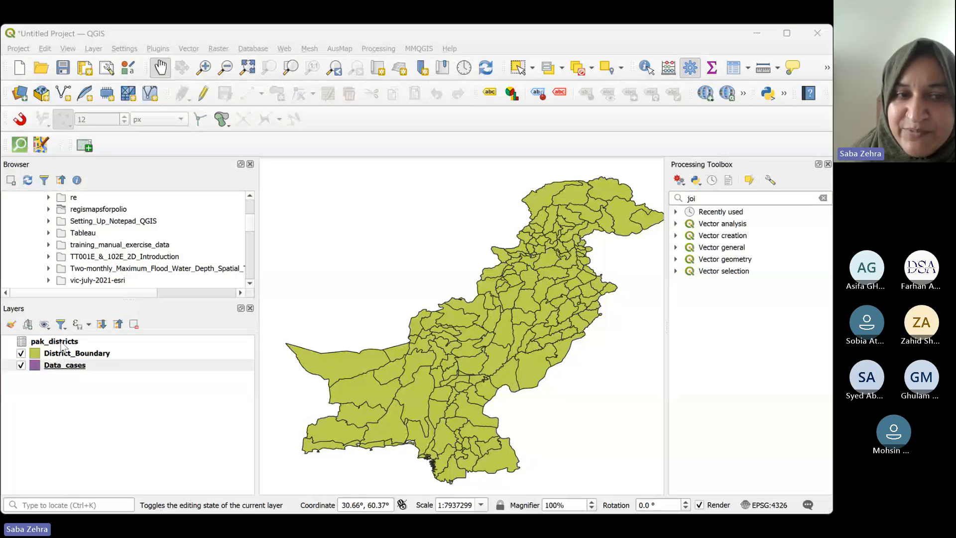
Review the records of the pak_districts table and deselect it in the layers
left_click(63, 345)
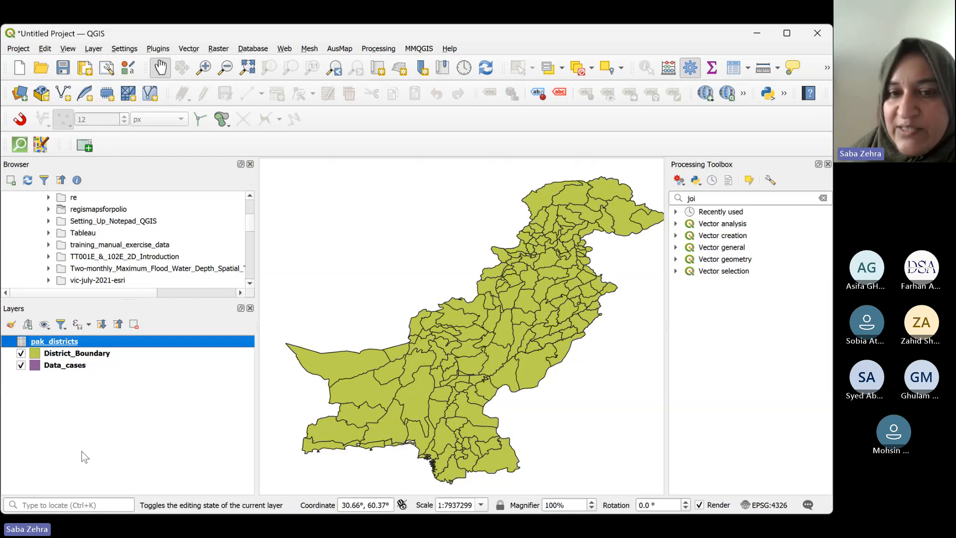
key("alt+Tab")
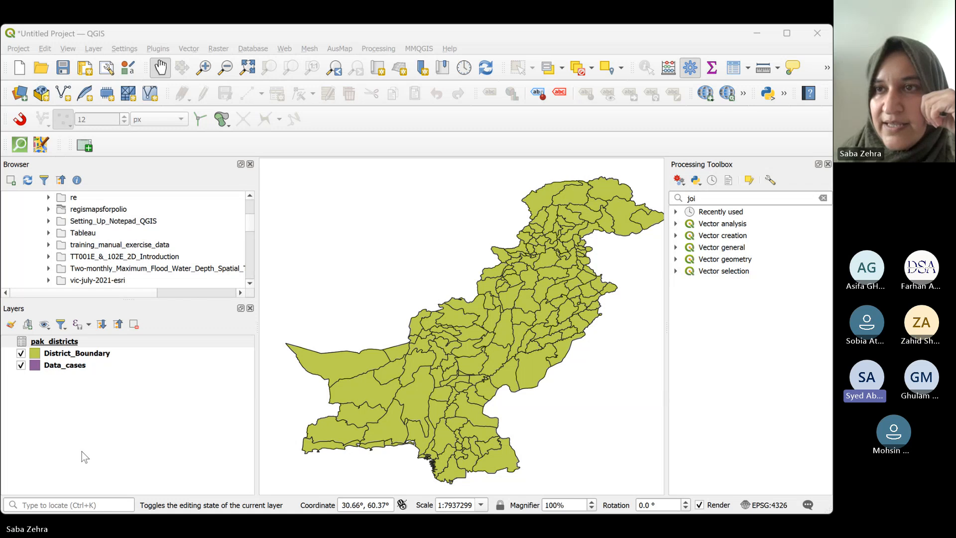
left_click(64, 343)
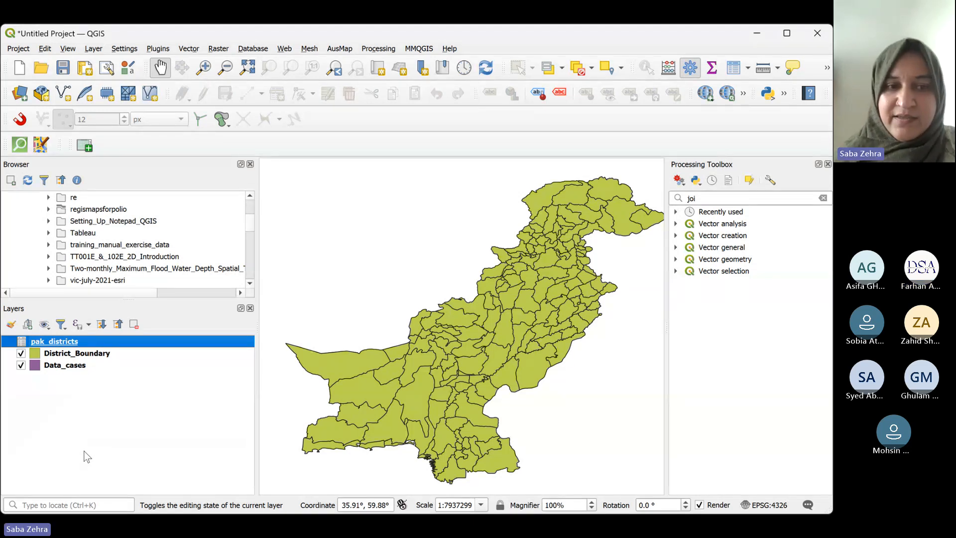
left_click(50, 446)
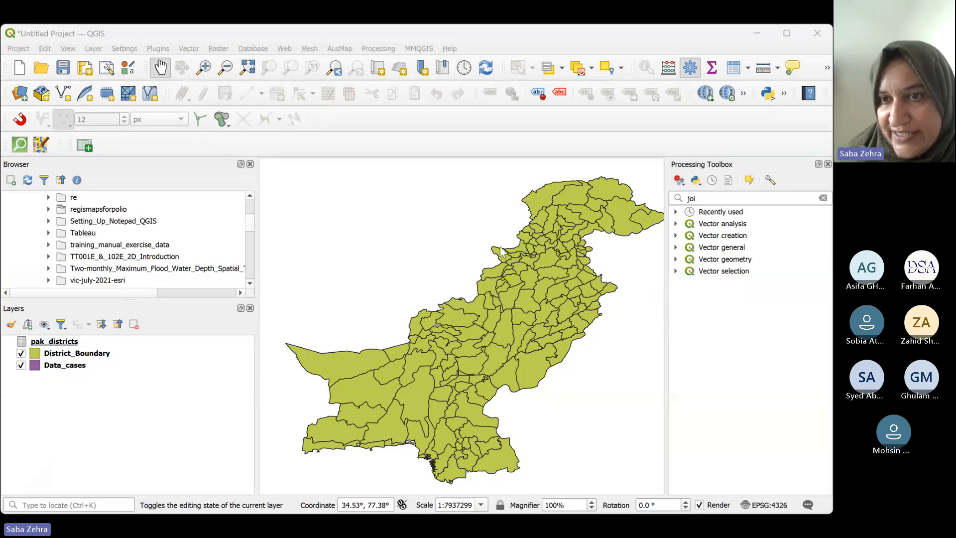
Clear the processing tool search and hide the Data_cases layer
left_click_drag(703, 198, 671, 195)
key("BackSpace")
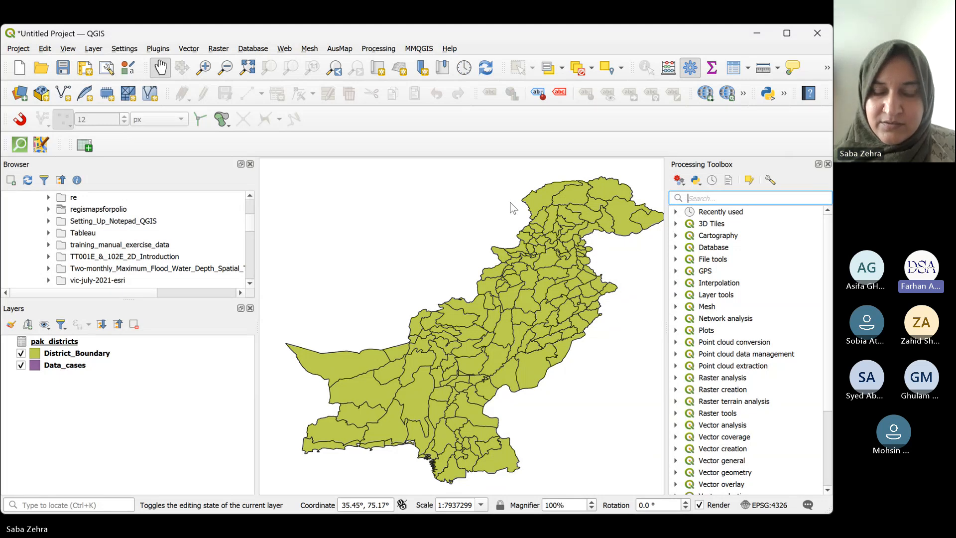
left_click(22, 366)
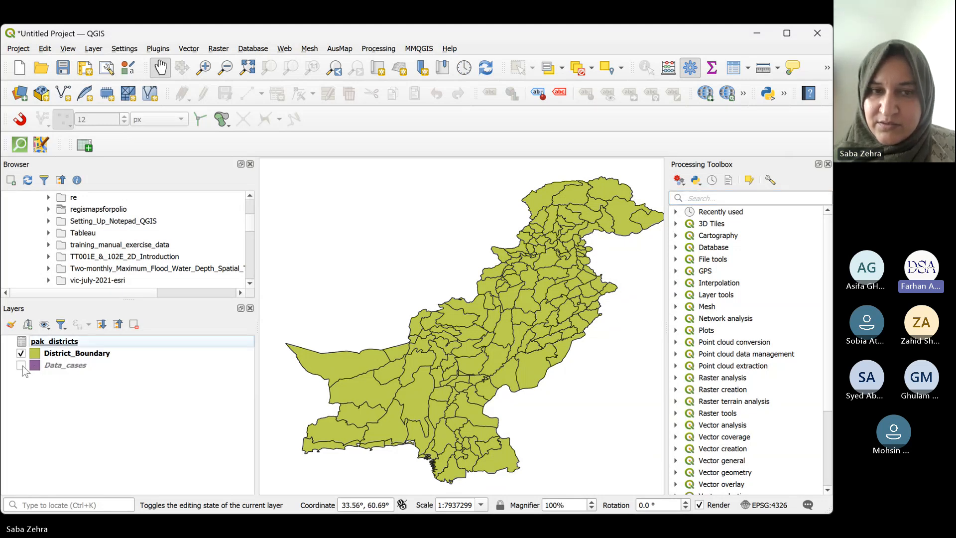
Open the pak_districts table again to look at its fields
left_click(53, 342)
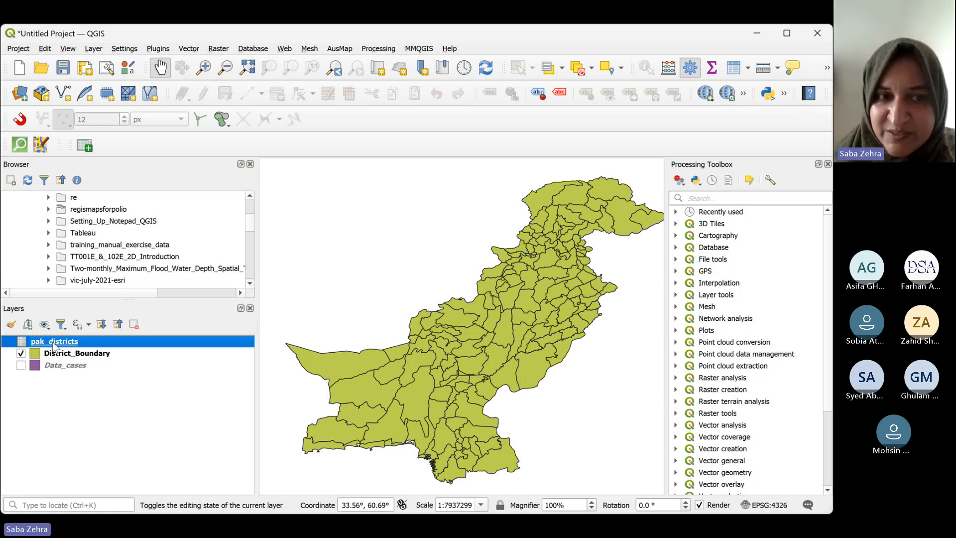
key("alt+Tab")
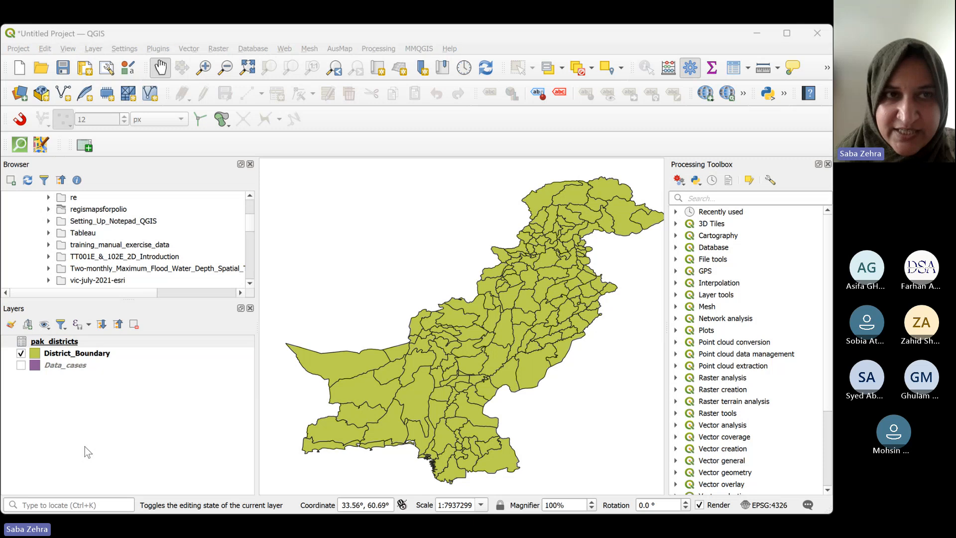
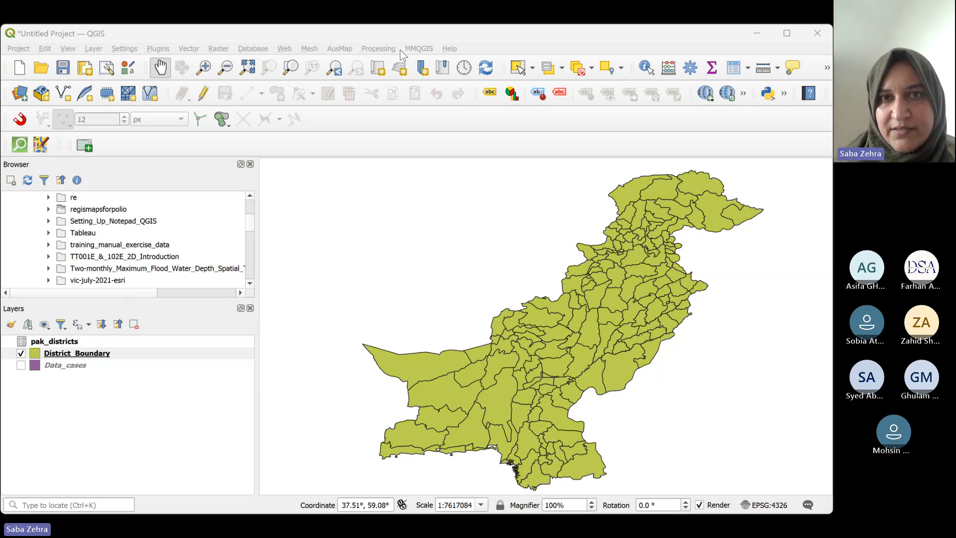
Display the Processing Toolbox, look through its tool groups, and make District_Boundary the active layer
left_click(378, 48)
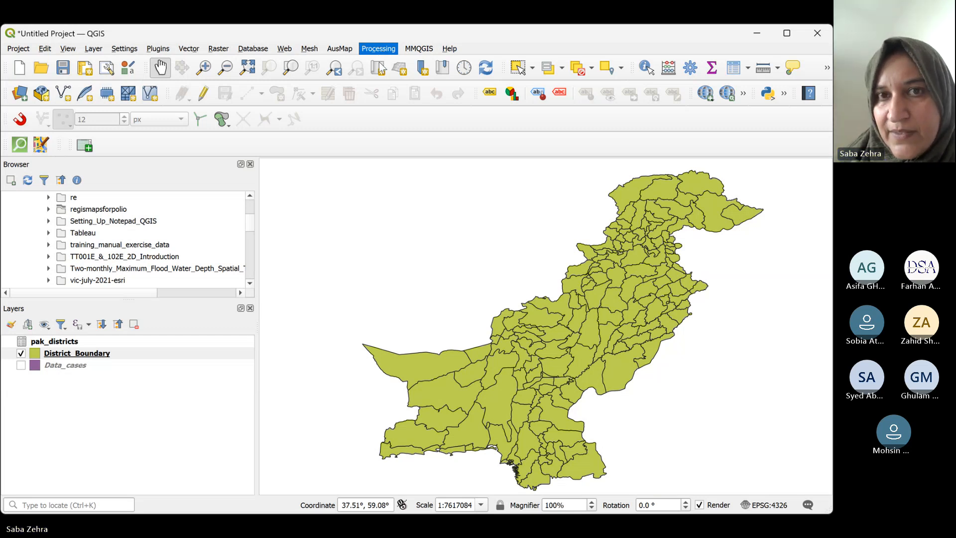
left_click(381, 68)
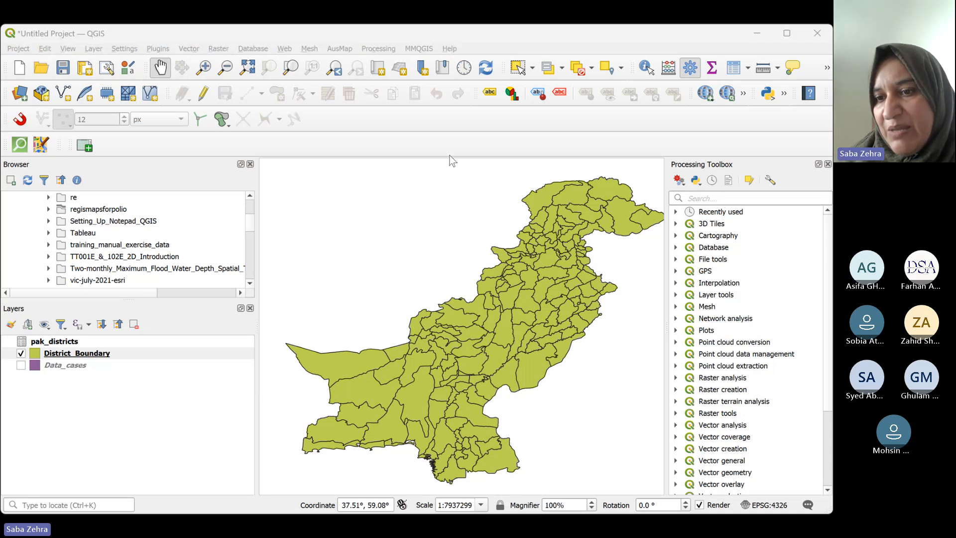
left_click(826, 393)
scroll(826, 398, "down", 2)
scroll(828, 383, "up", 2)
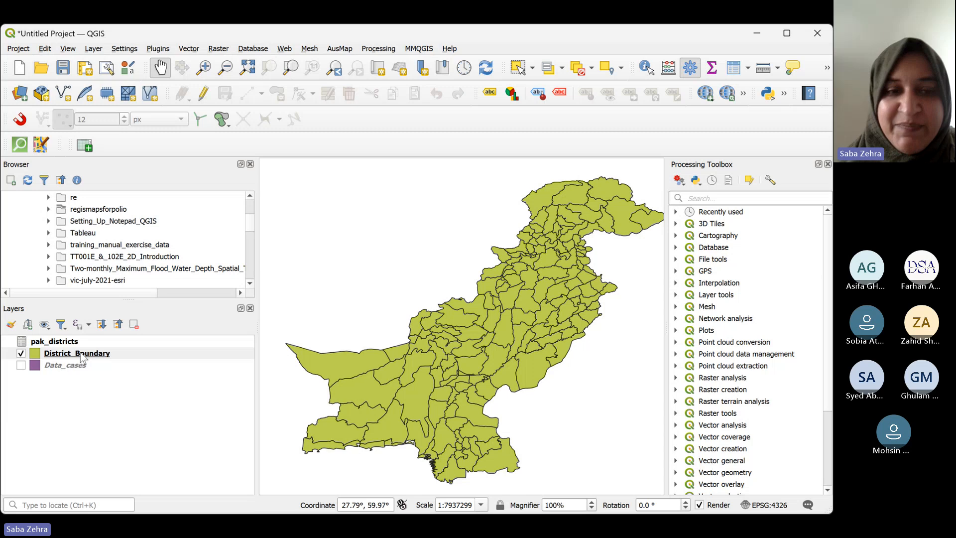
left_click(54, 342)
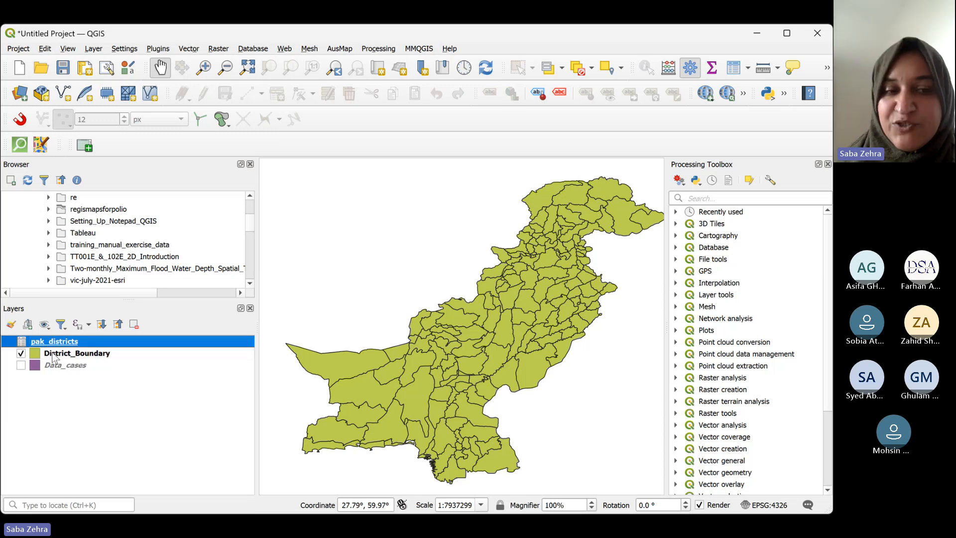
left_click(54, 357)
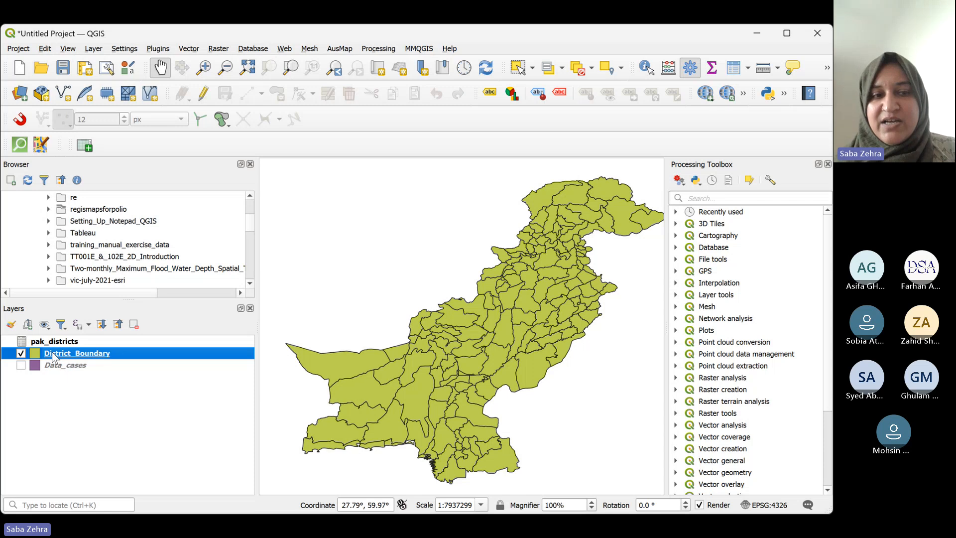
Search the processing tools for "join", trying the narrower term "join attri" as well
left_click(709, 198)
type("join")
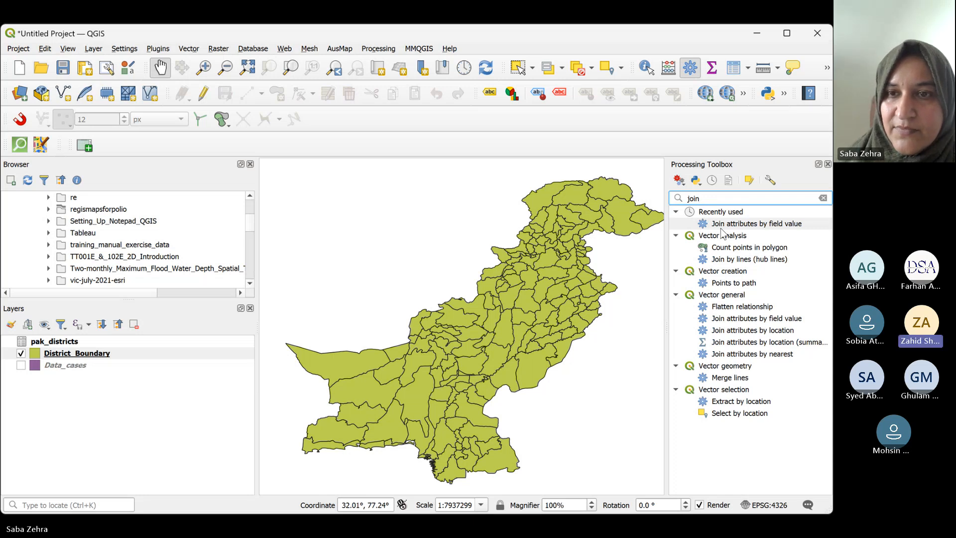
left_click(380, 50)
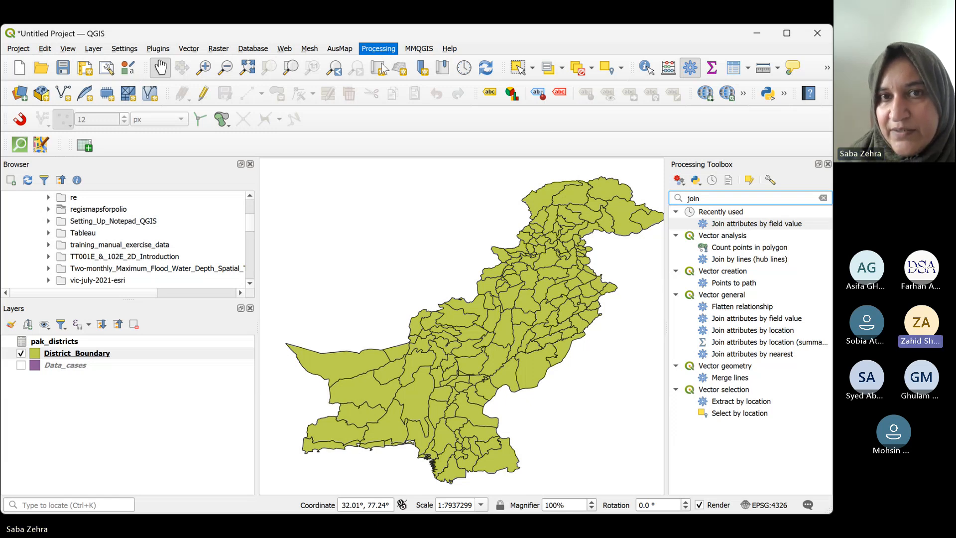
left_click(710, 201)
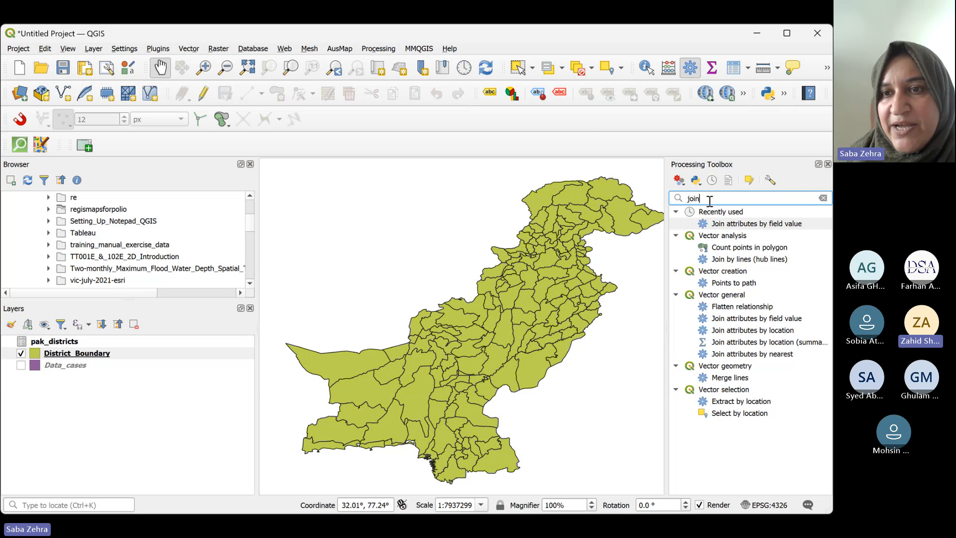
type("join attri")
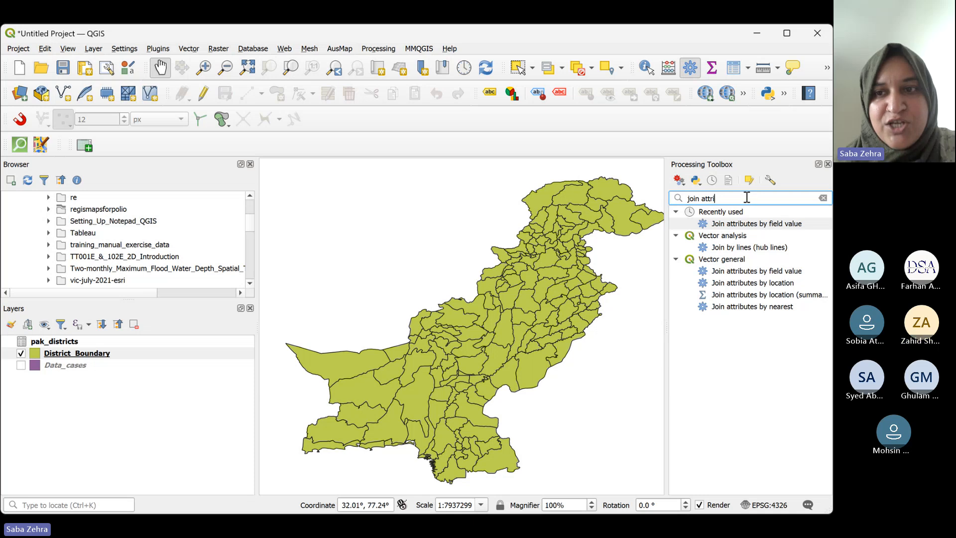
left_click_drag(735, 196, 614, 180)
key("BackSpace")
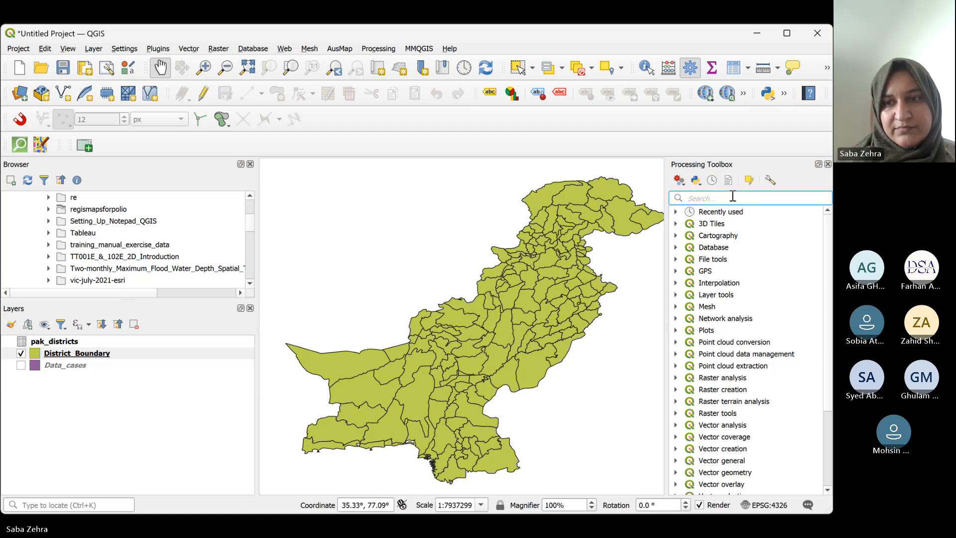
type("j")
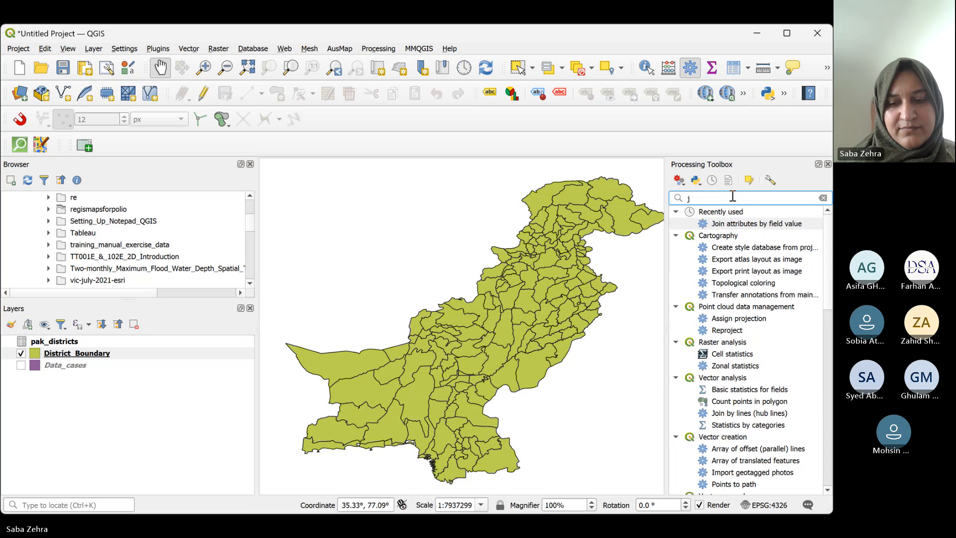
type("oin")
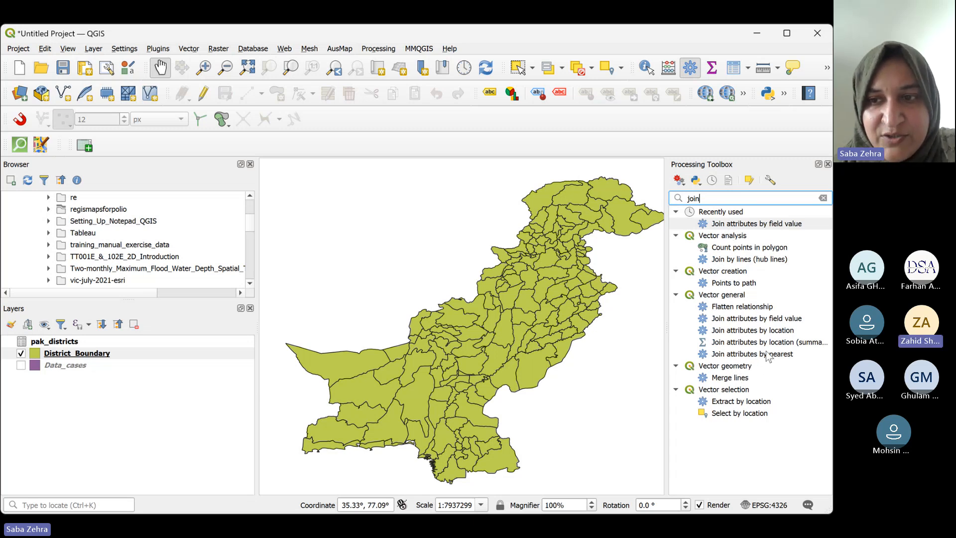
Open Join attributes by field value with District_Boundary as the input layer and DISTRICT as its table field
left_click(760, 319)
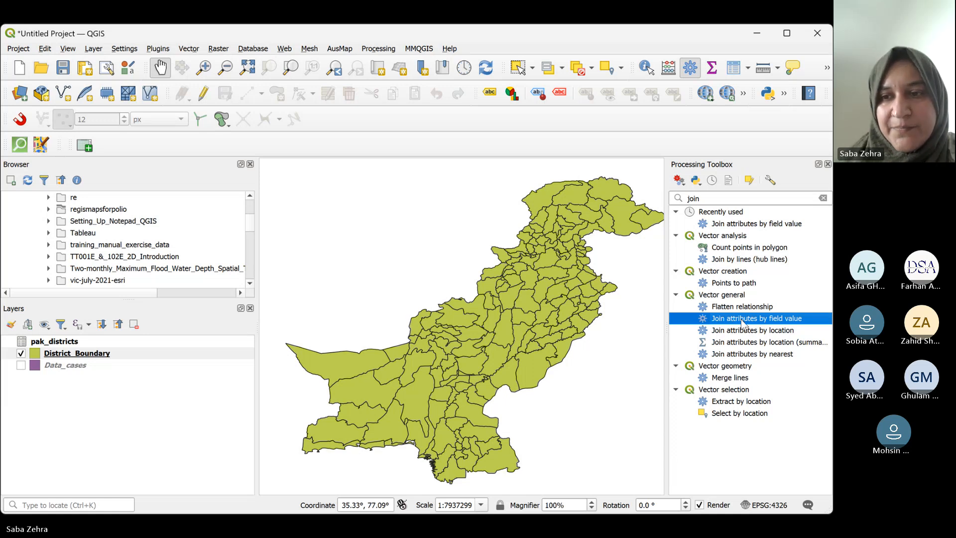
double_click(744, 319)
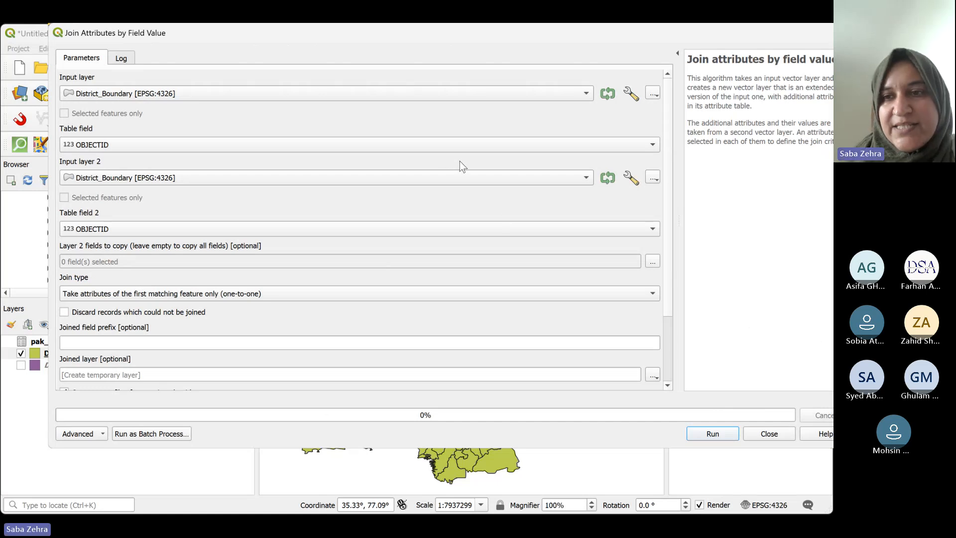
key("Escape")
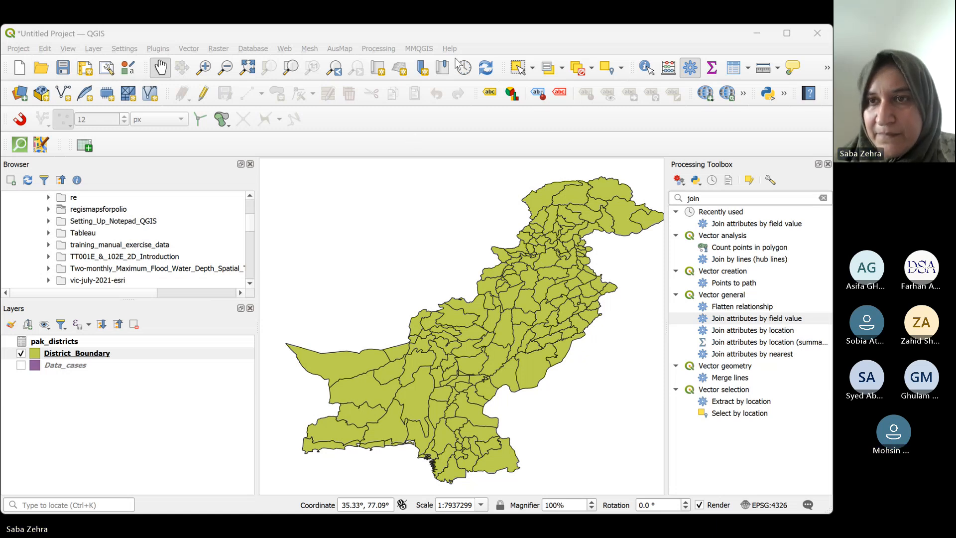
left_click(378, 95)
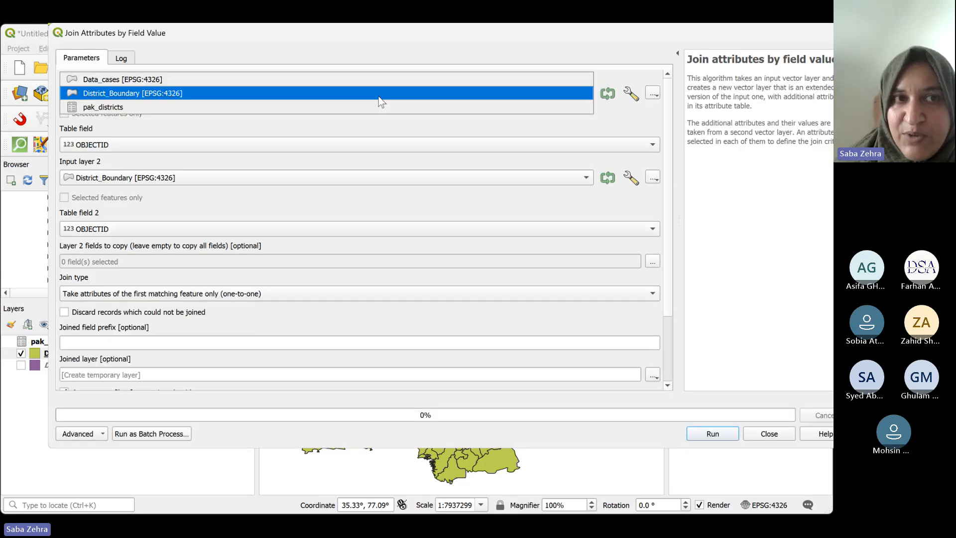
left_click(380, 97)
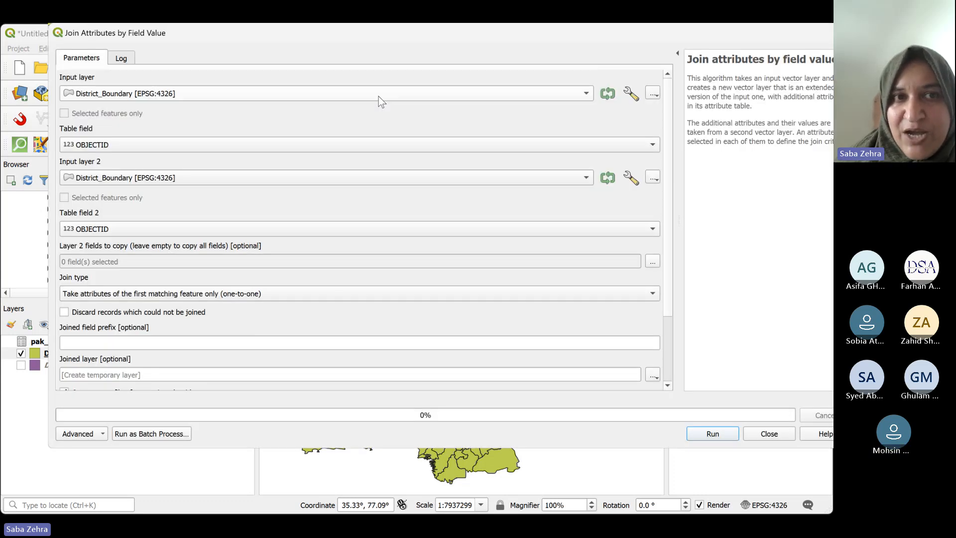
left_click(295, 148)
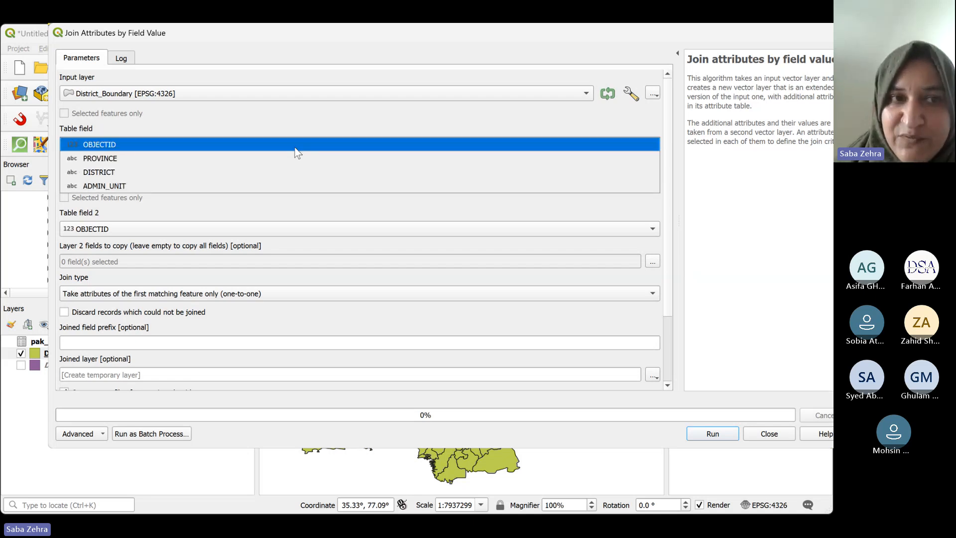
left_click(276, 172)
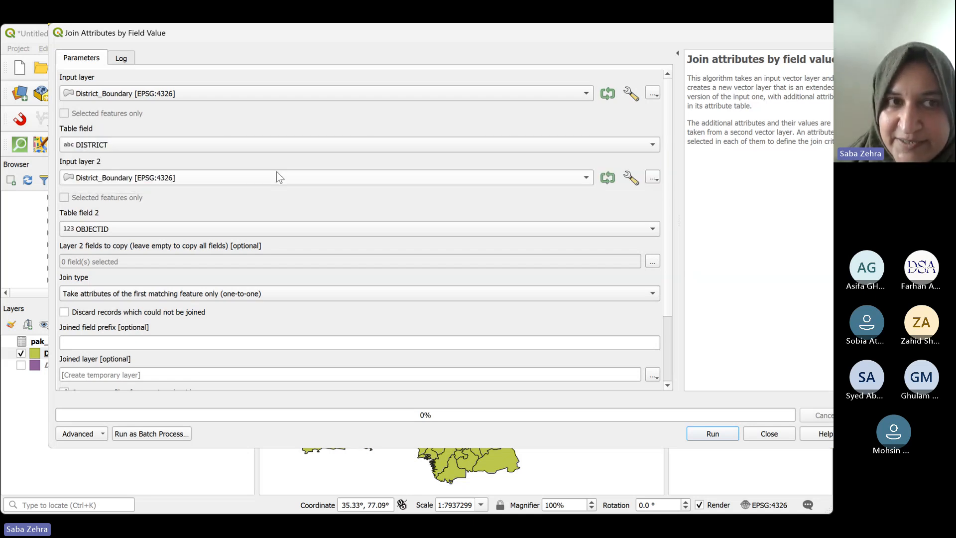
Set the second input layer of the join to pak_districts and its table field to District
left_click(240, 182)
left_click(226, 192)
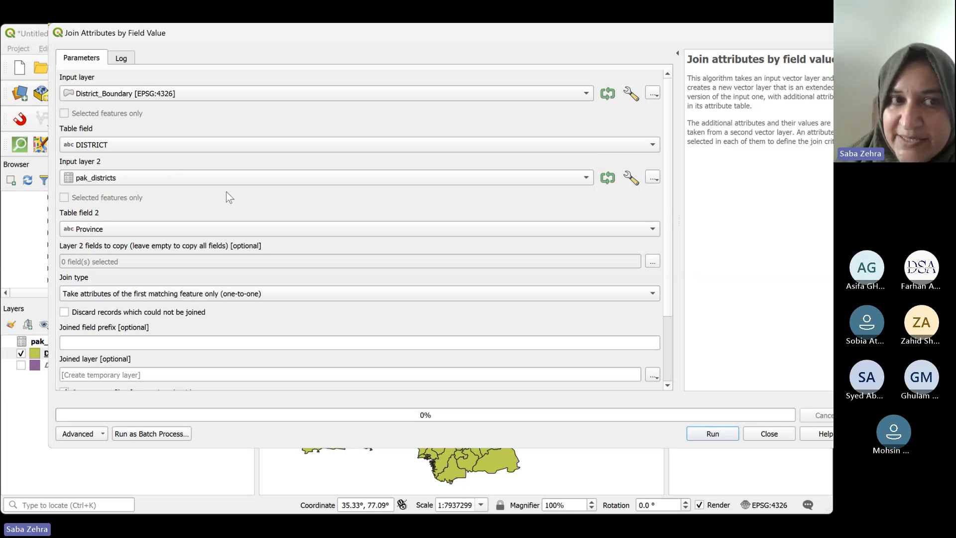
left_click(197, 232)
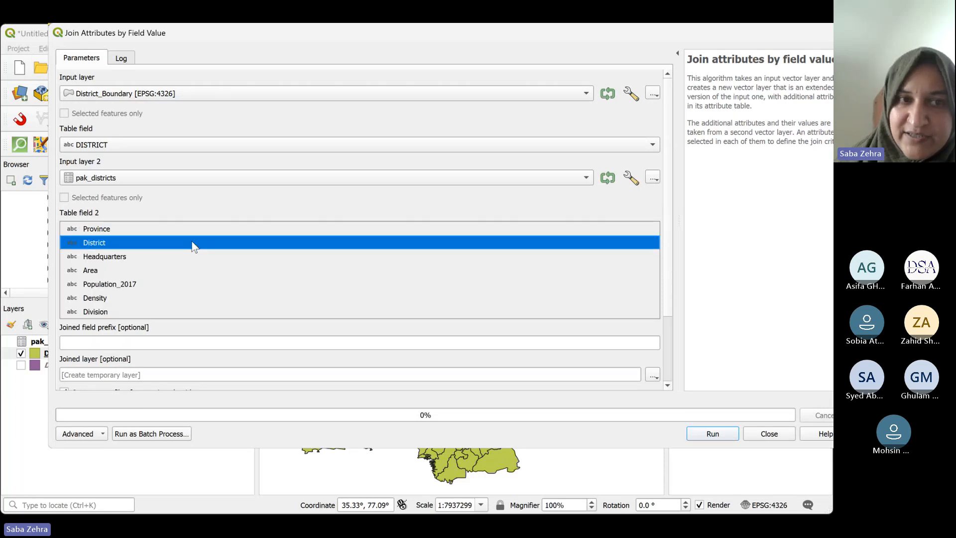
left_click(193, 244)
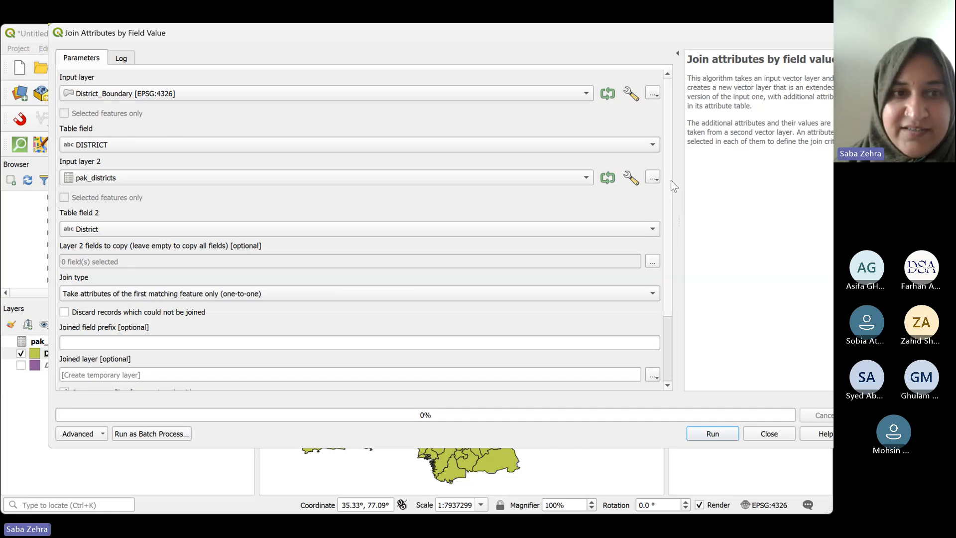
Choose all pak_districts fields, from Province to Division, as the layer 2 fields to copy
left_click_drag(671, 180, 674, 235)
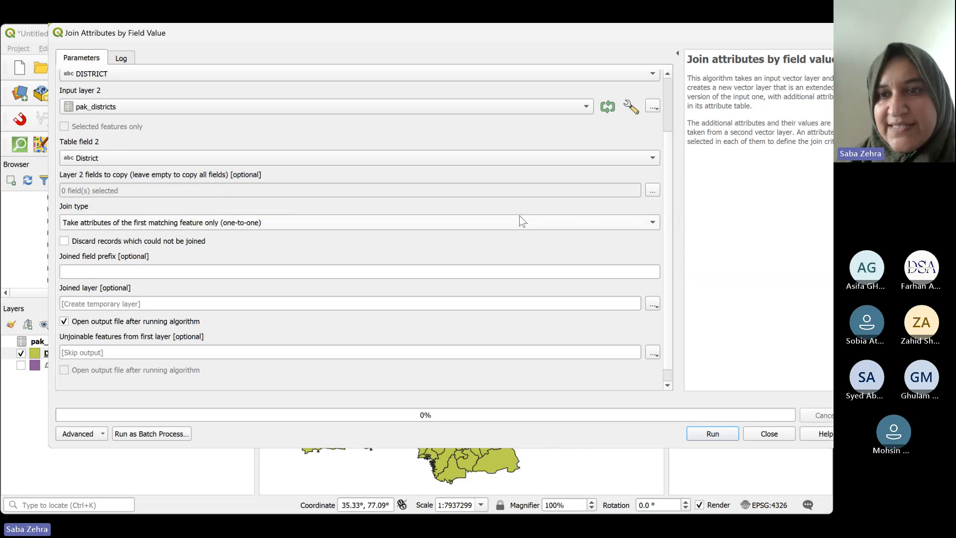
left_click(653, 192)
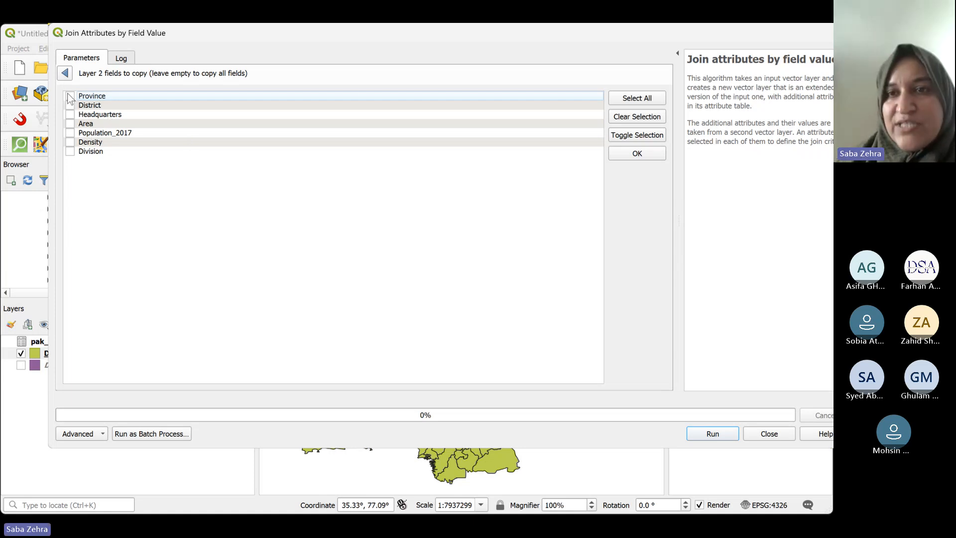
left_click(650, 97)
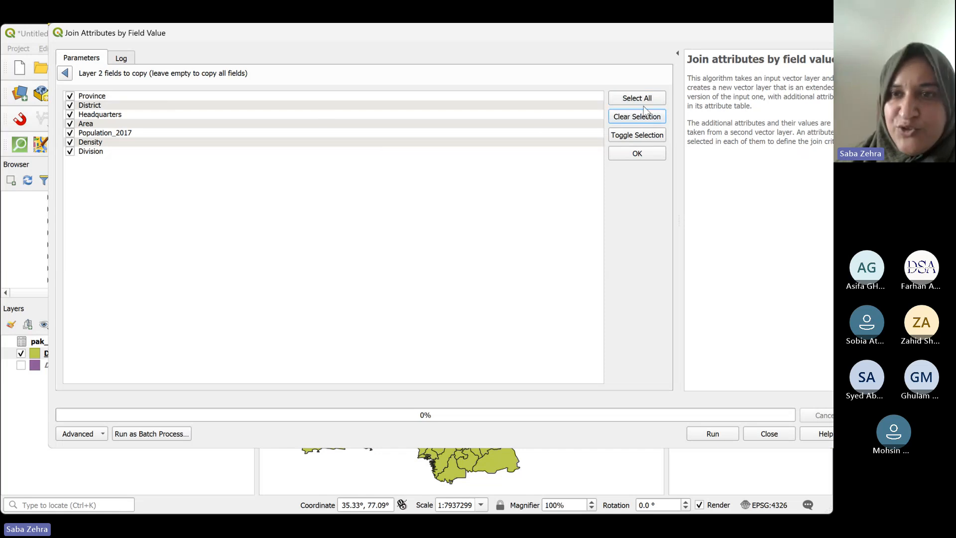
left_click(647, 122)
left_click(387, 98)
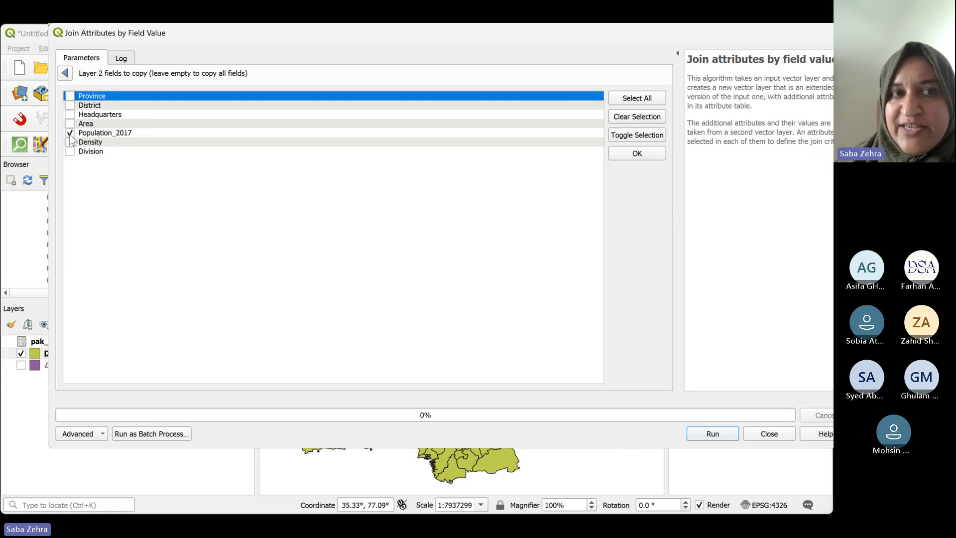
left_click(639, 99)
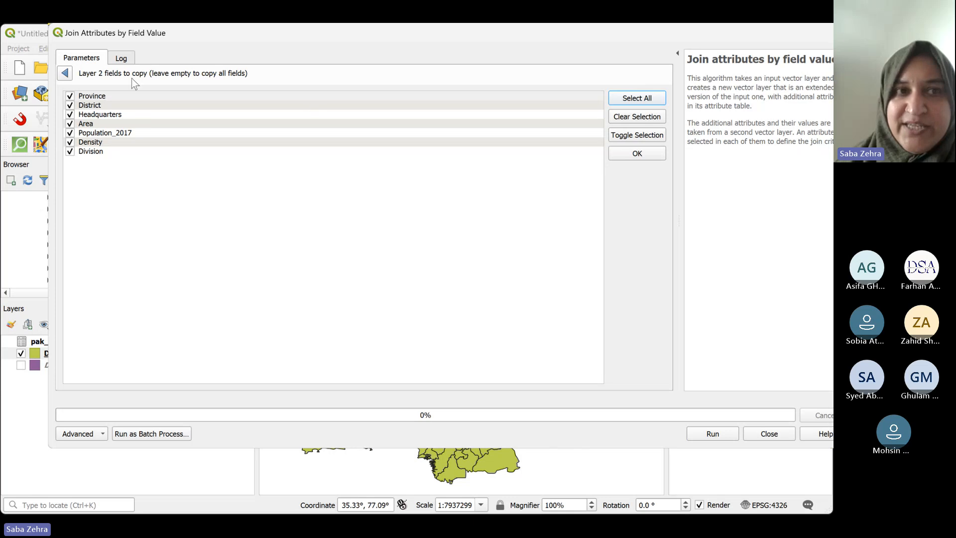
left_click(66, 73)
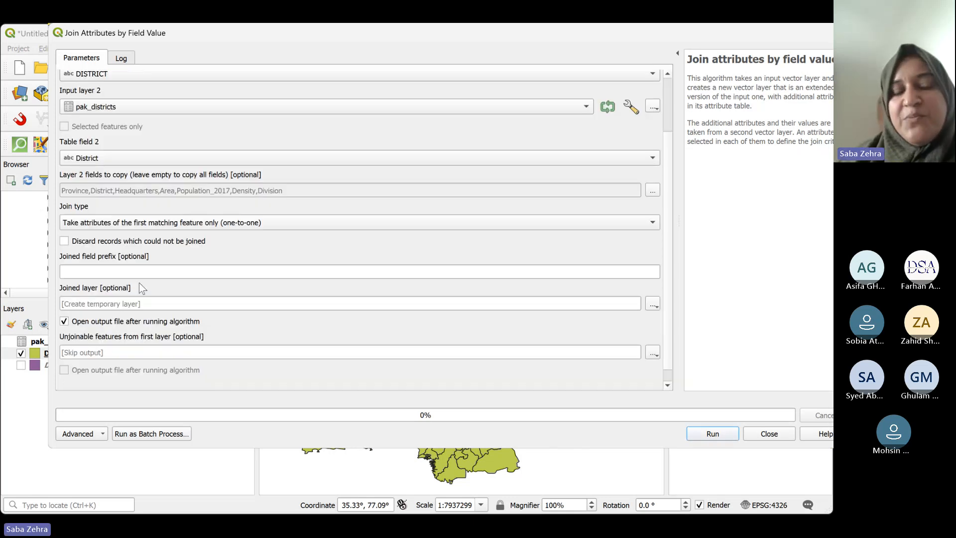
Set the join type to create a separate feature for each matching feature (one-to-many)
left_click(106, 223)
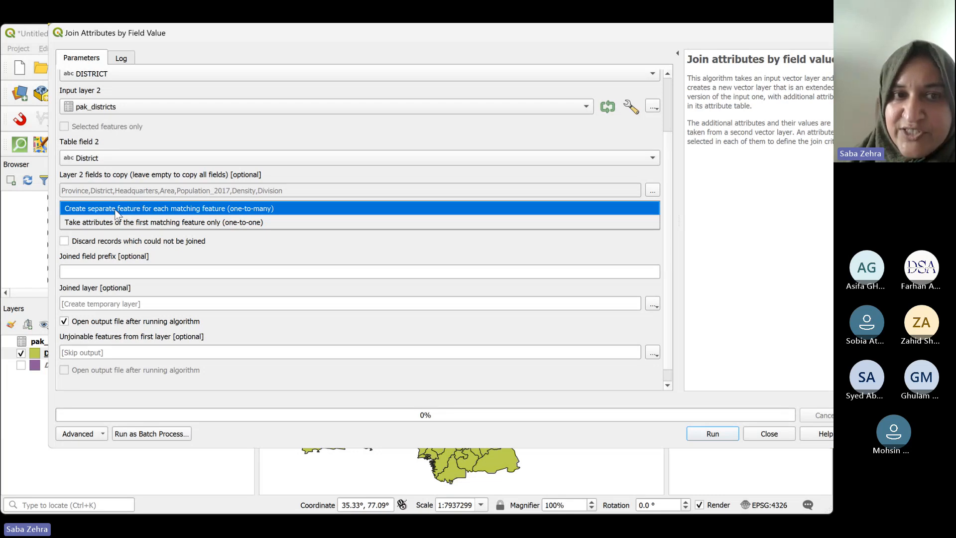
left_click(117, 210)
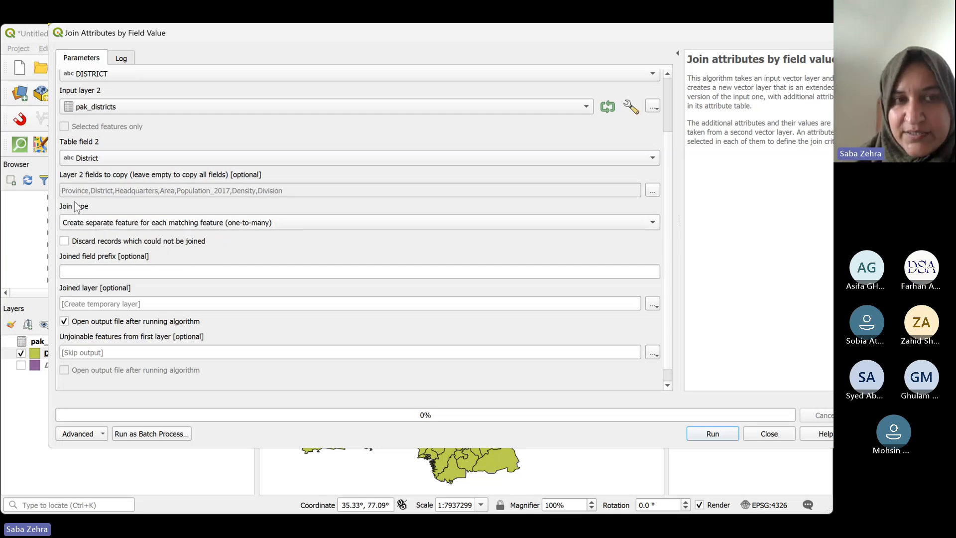
left_click(195, 224)
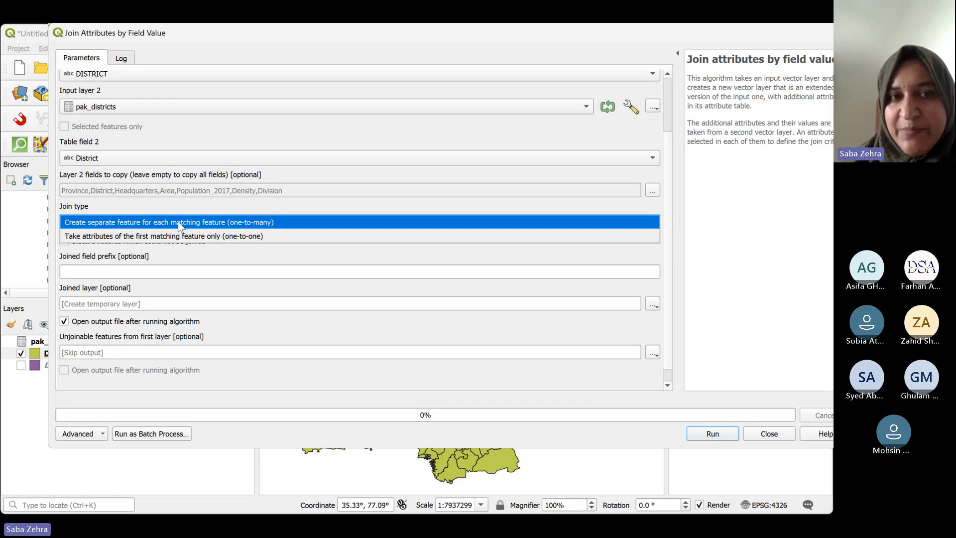
left_click(206, 222)
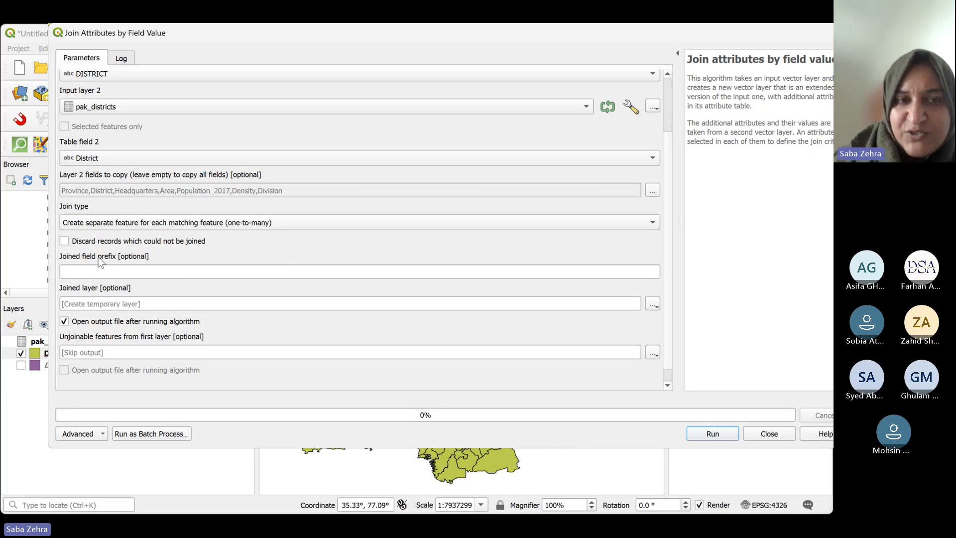
Set the joined layer to be saved as the shapefile Joined_Pop_file in the regismapsforpolio folder
left_click(653, 304)
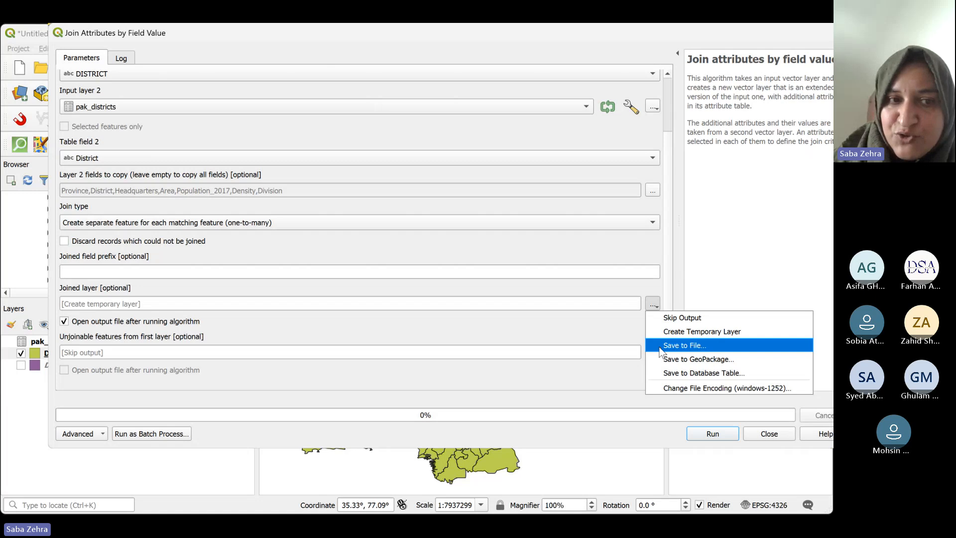
left_click(661, 346)
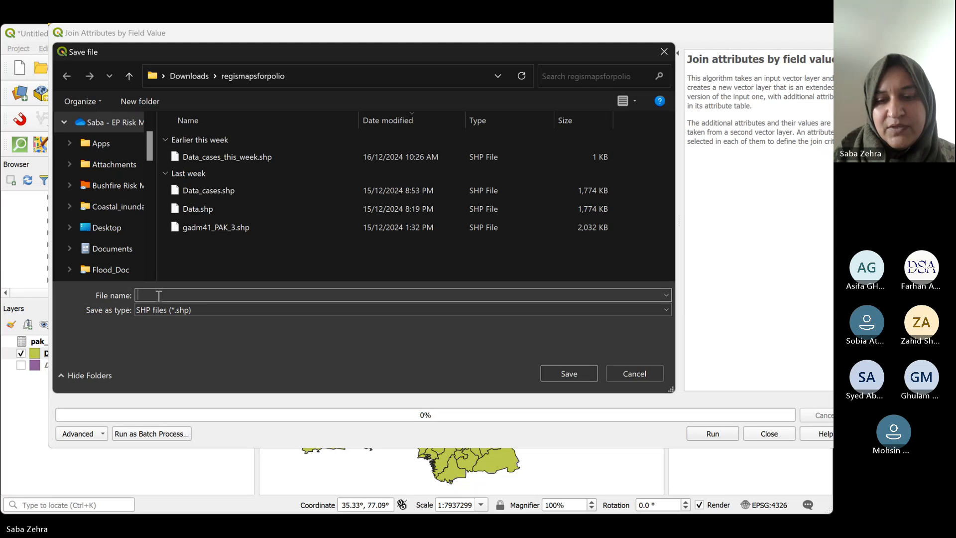
type("Join")
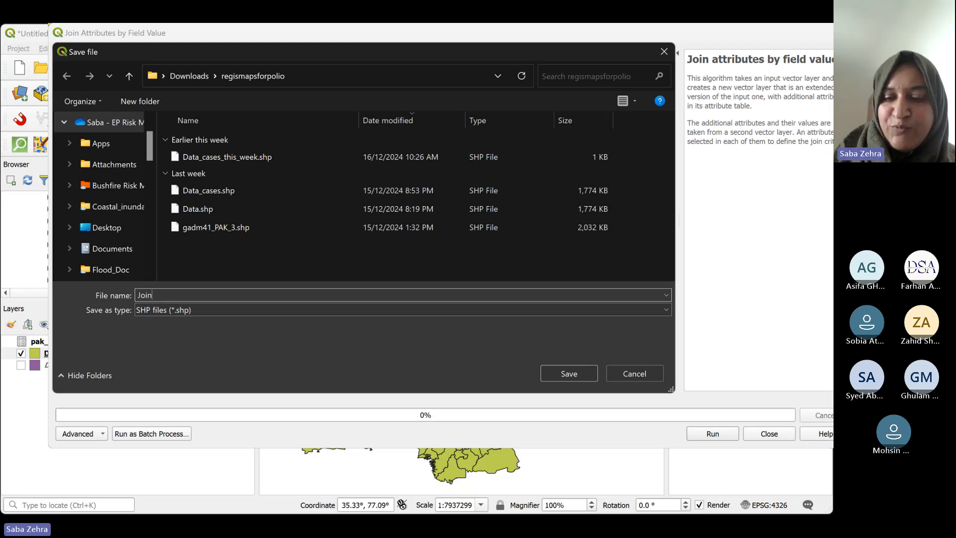
type("ed_Po")
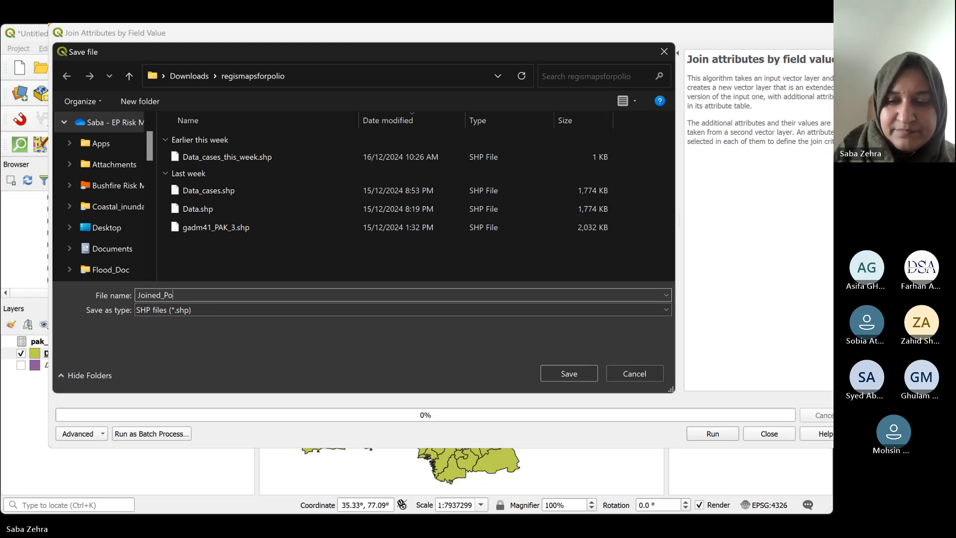
type("p_file")
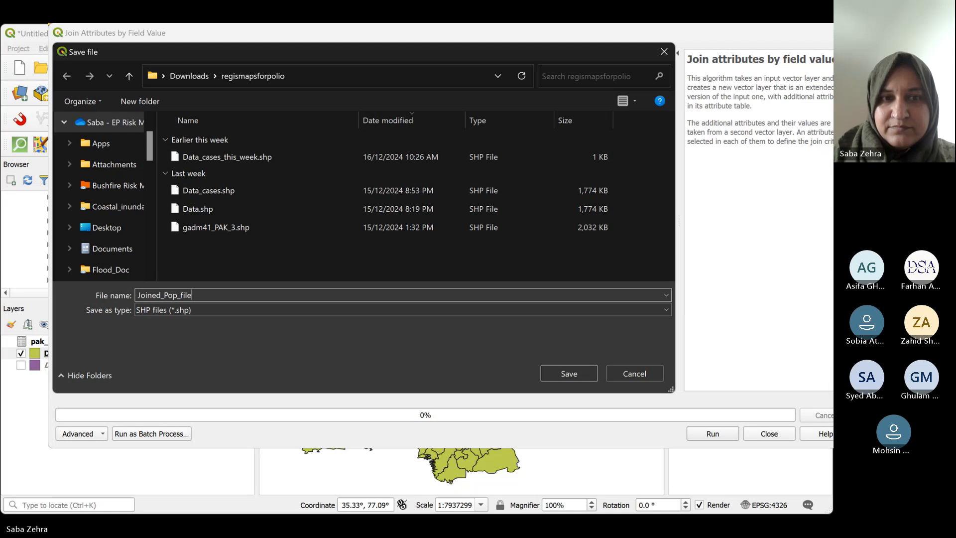
left_click(572, 377)
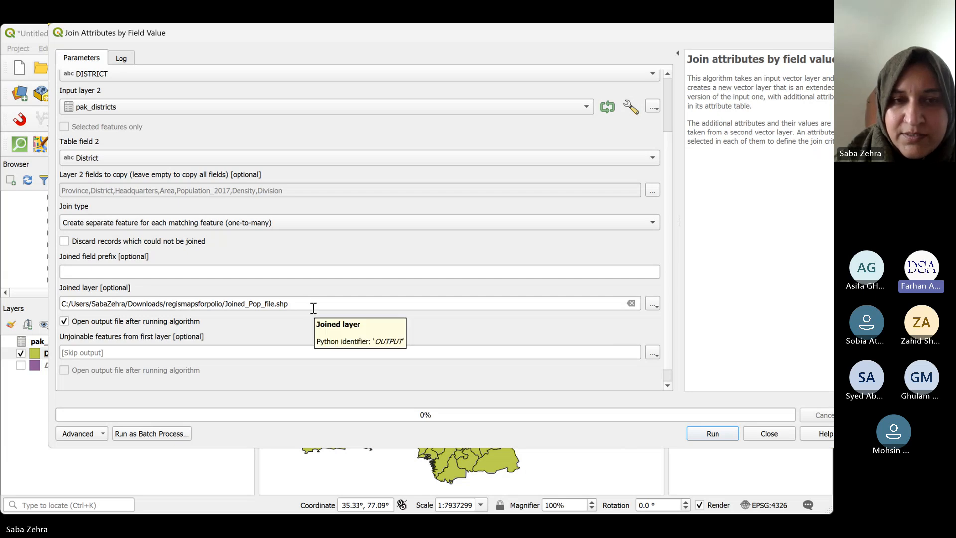
left_click_drag(313, 309, 62, 306)
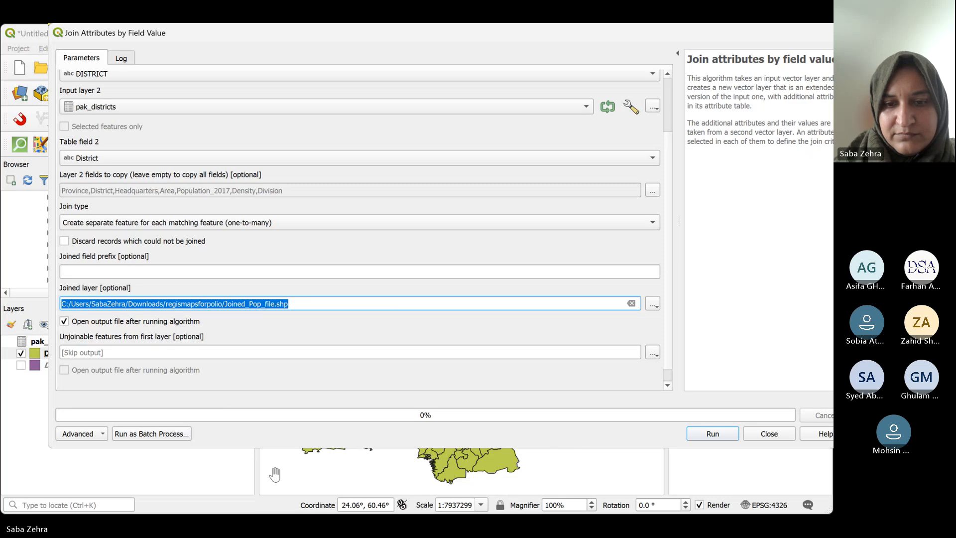
mouse_move(401, 526)
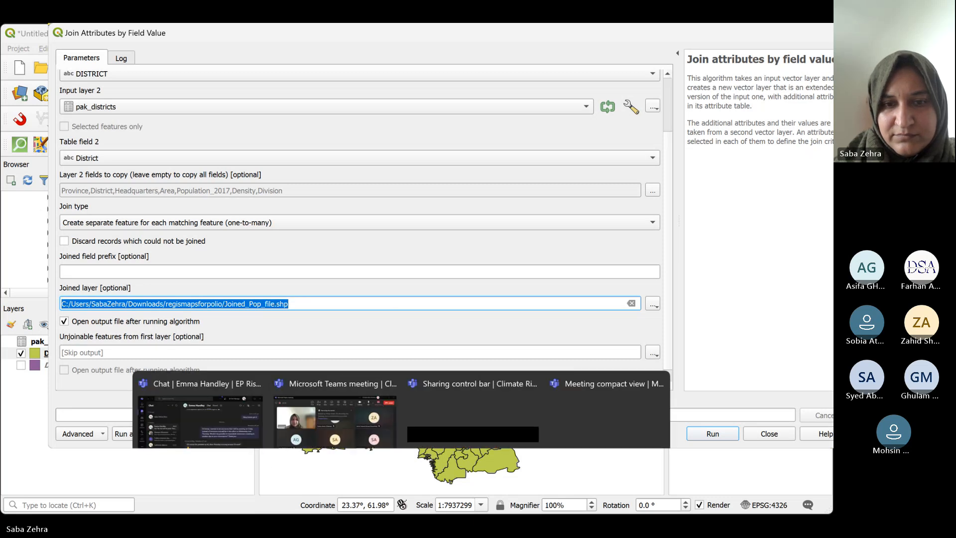
left_click(353, 458)
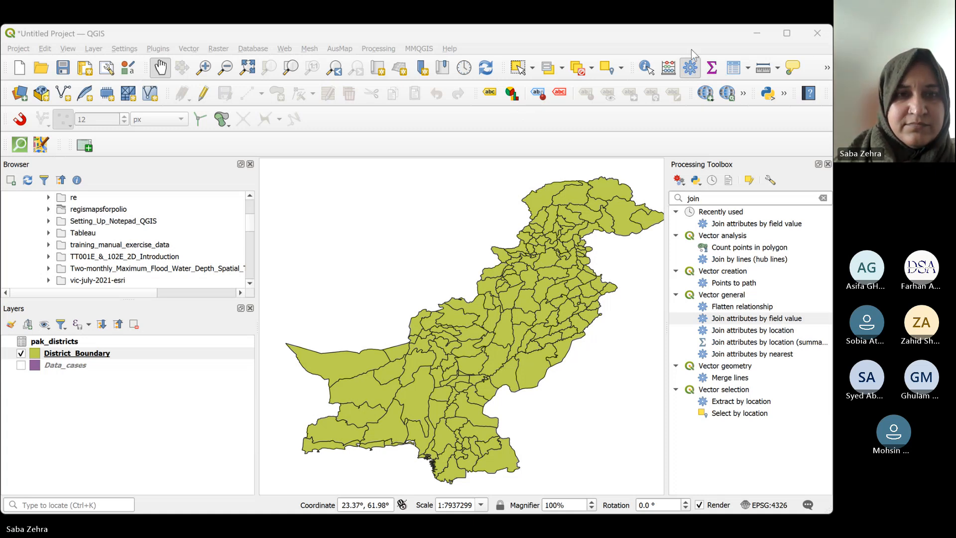
key("alt+Tab")
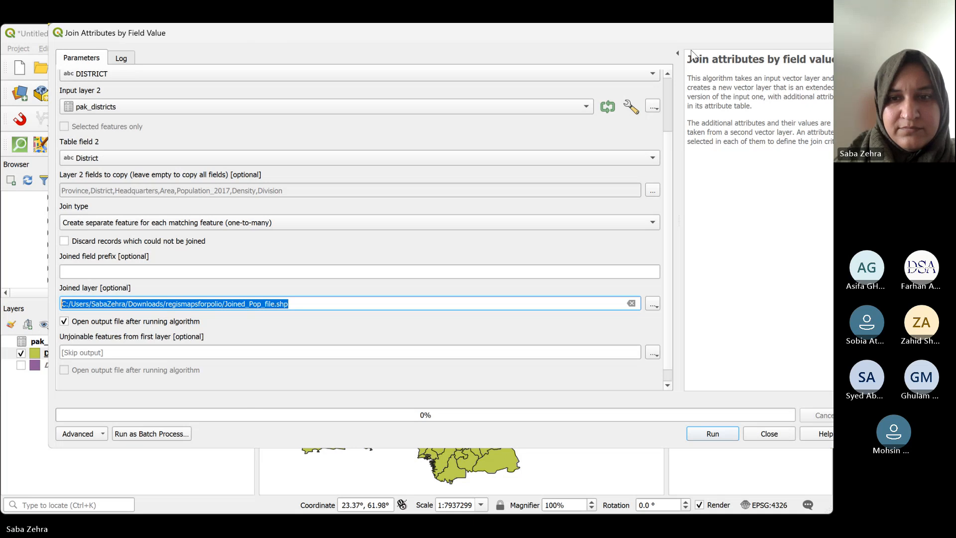
key("alt+Tab")
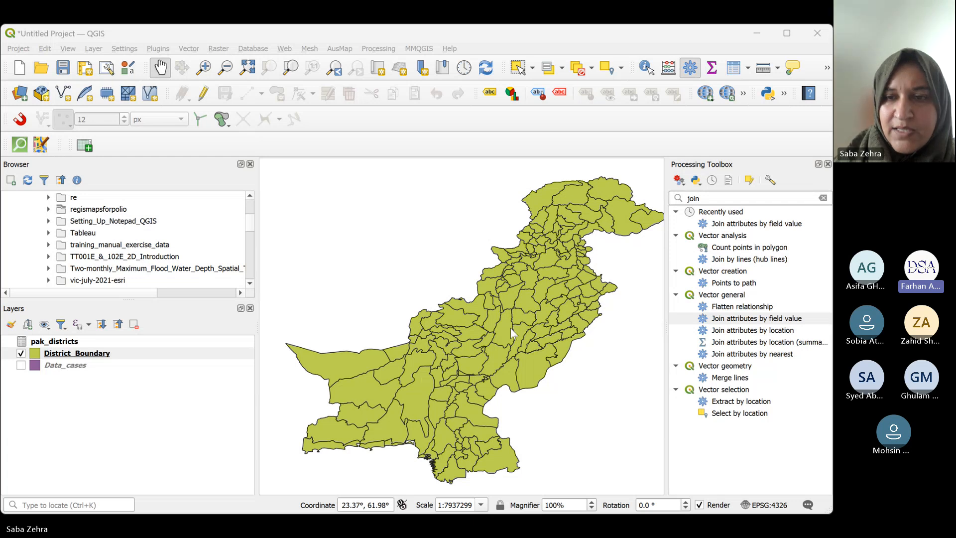
left_click(654, 304)
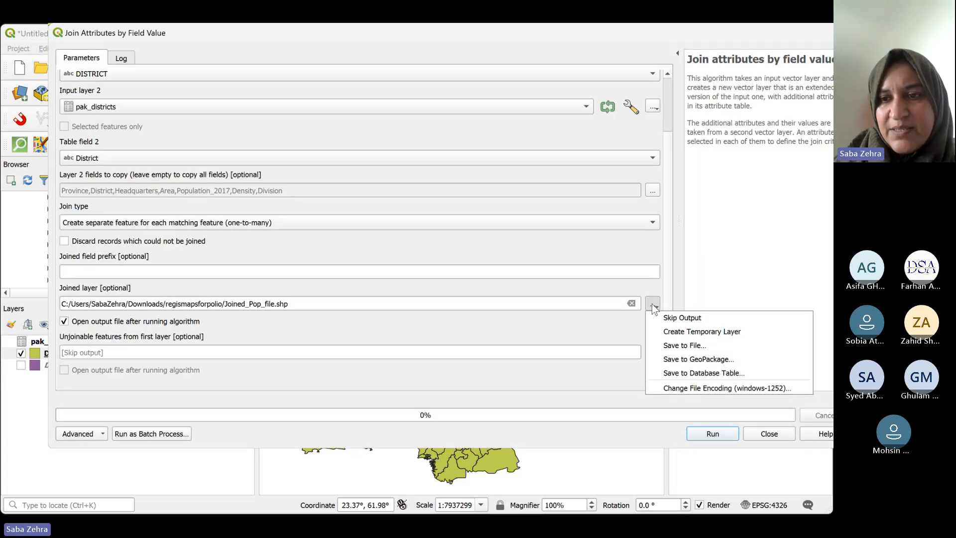
left_click(668, 345)
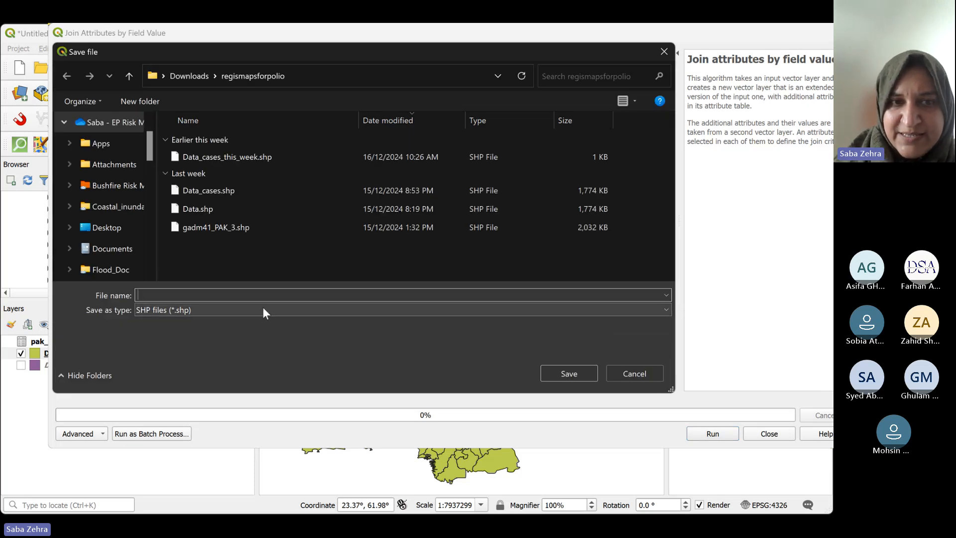
left_click(263, 309)
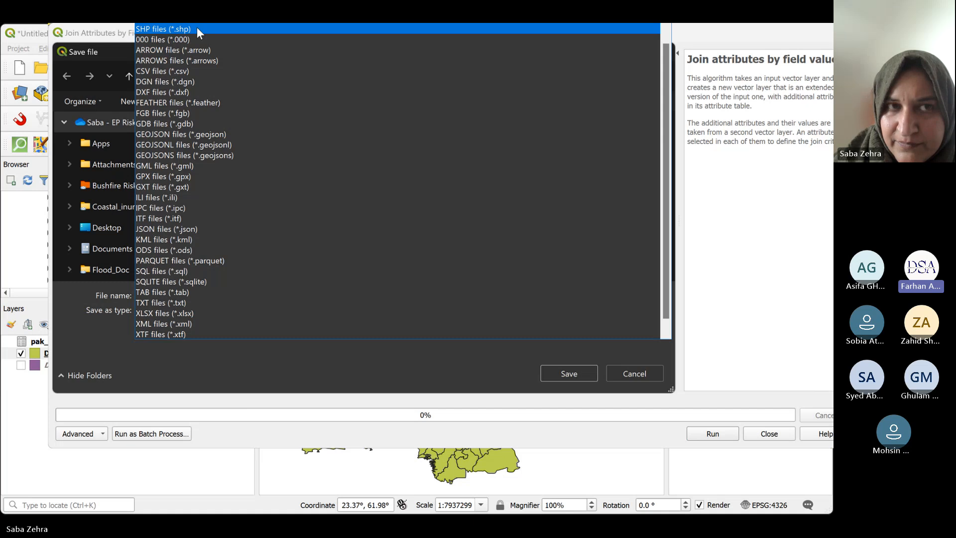
left_click(197, 30)
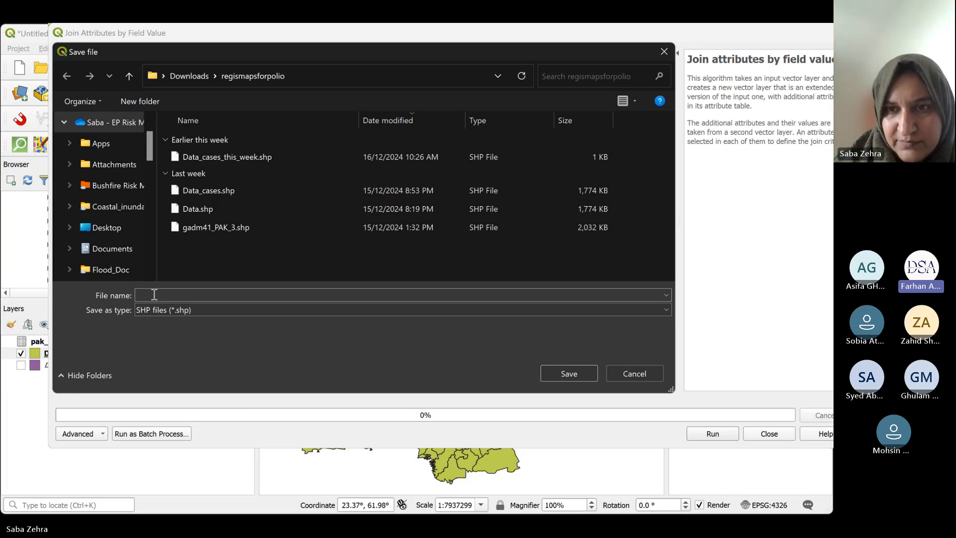
left_click(643, 374)
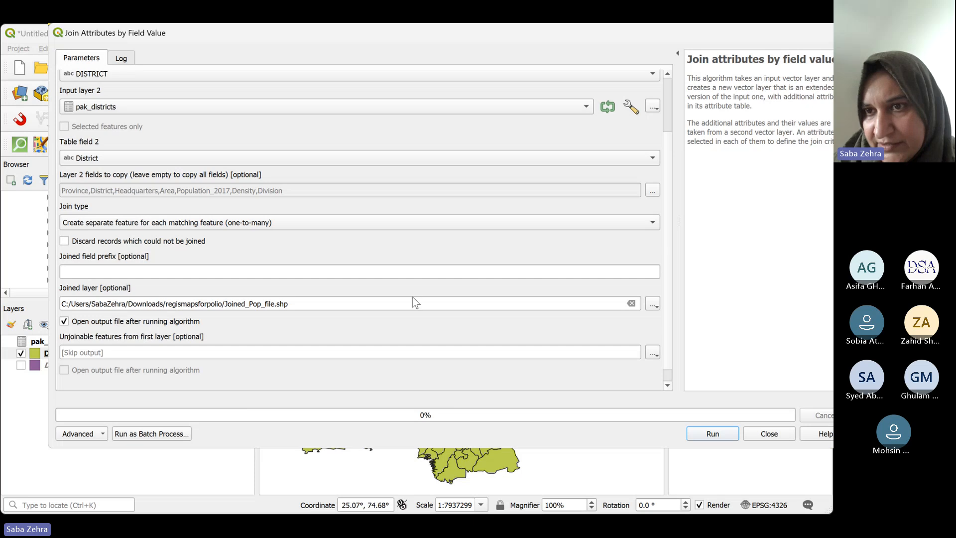
Run the join of pak_districts to District_Boundary and close its dialog
left_click(705, 436)
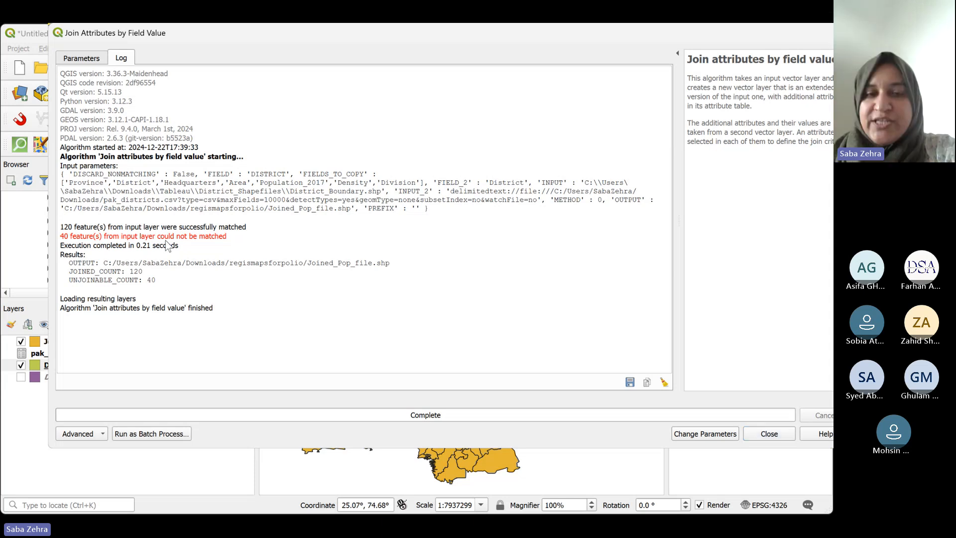
left_click(769, 434)
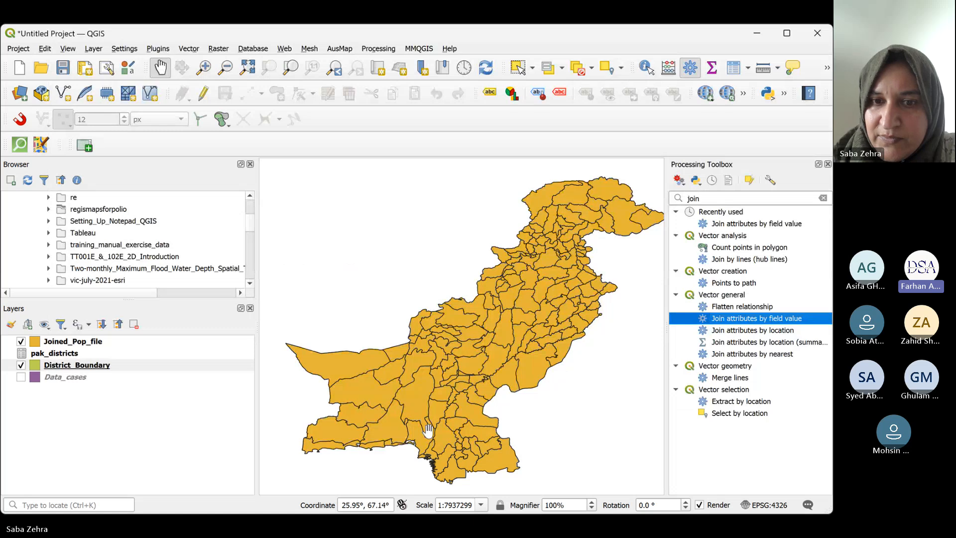
left_click(93, 343)
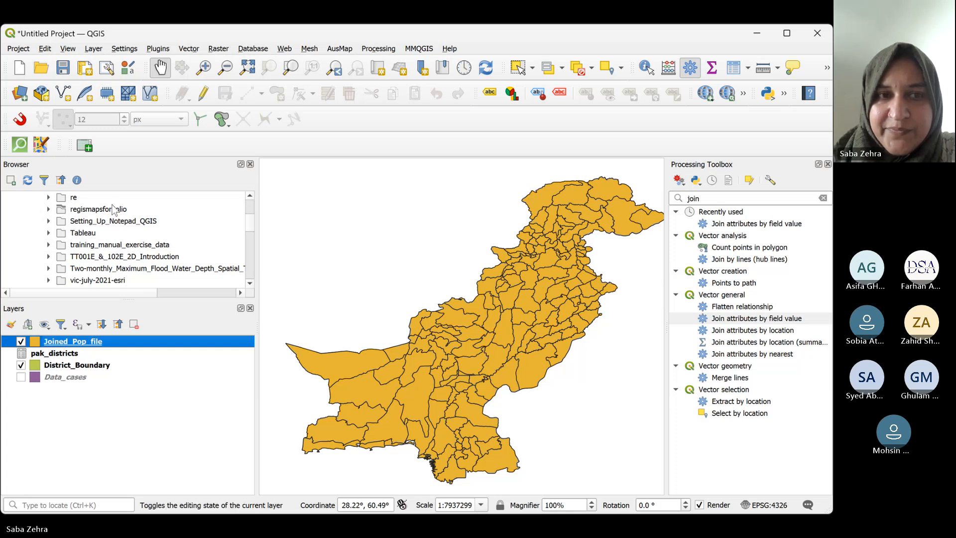
left_click(50, 404)
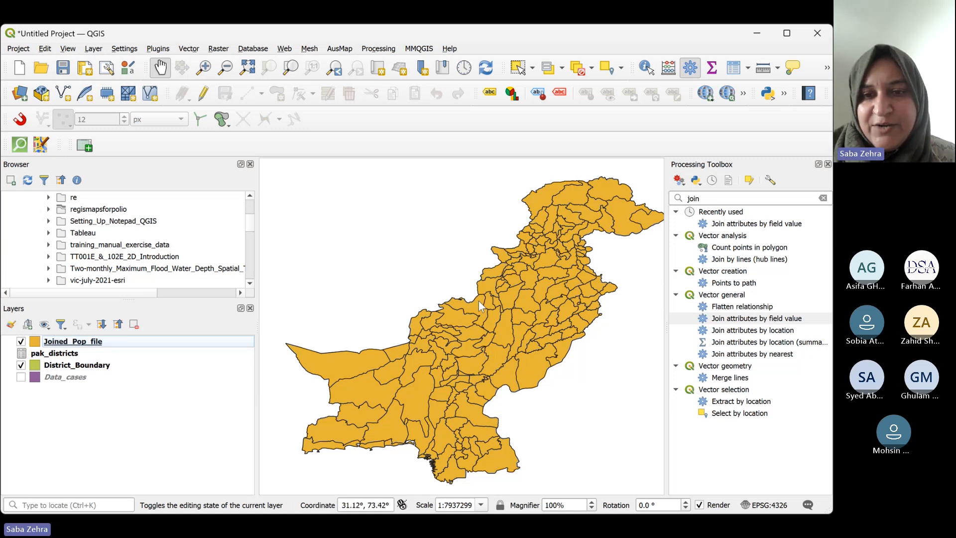
left_click(63, 344)
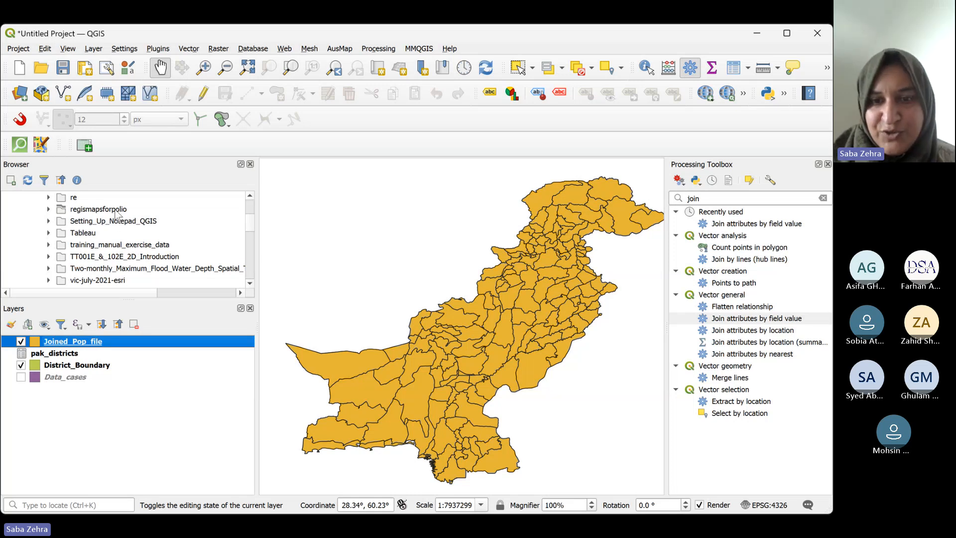
key("alt+Tab")
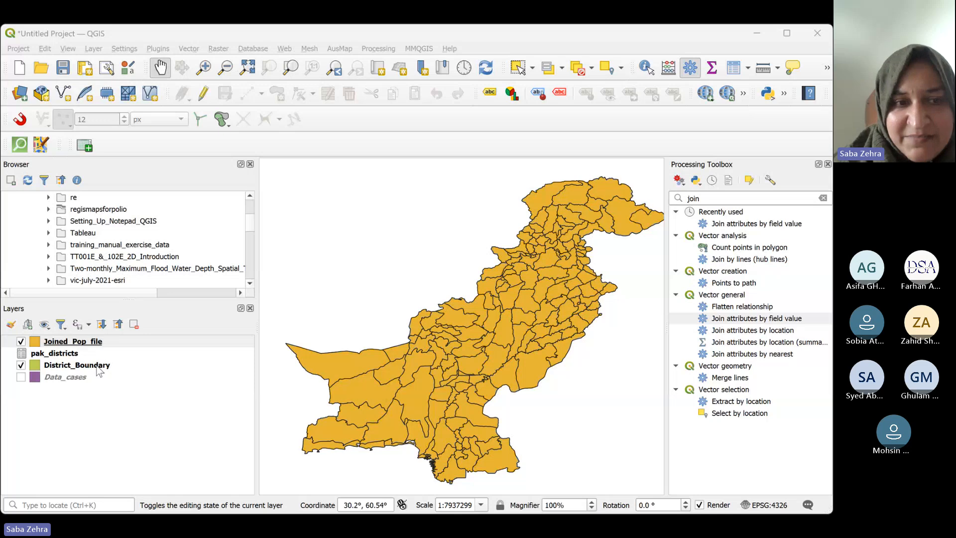
Make District_Boundary the active layer and hide the Joined_Pop_file layer
left_click(97, 368)
left_click(21, 341)
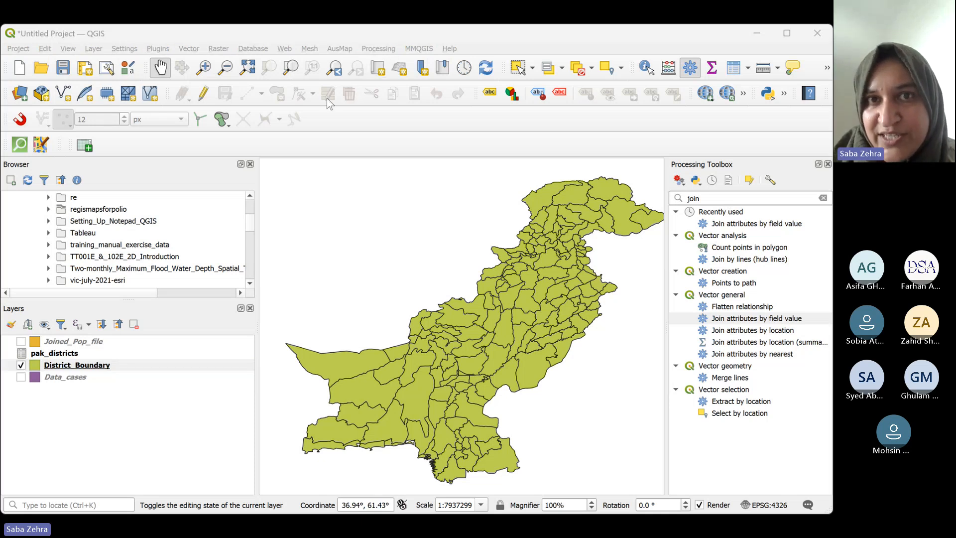
left_click(382, 40)
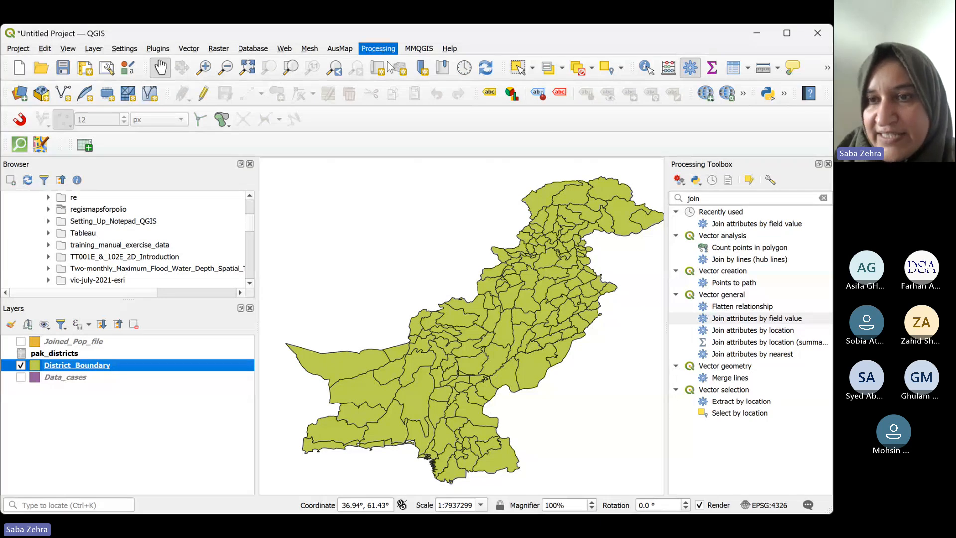
left_click(828, 164)
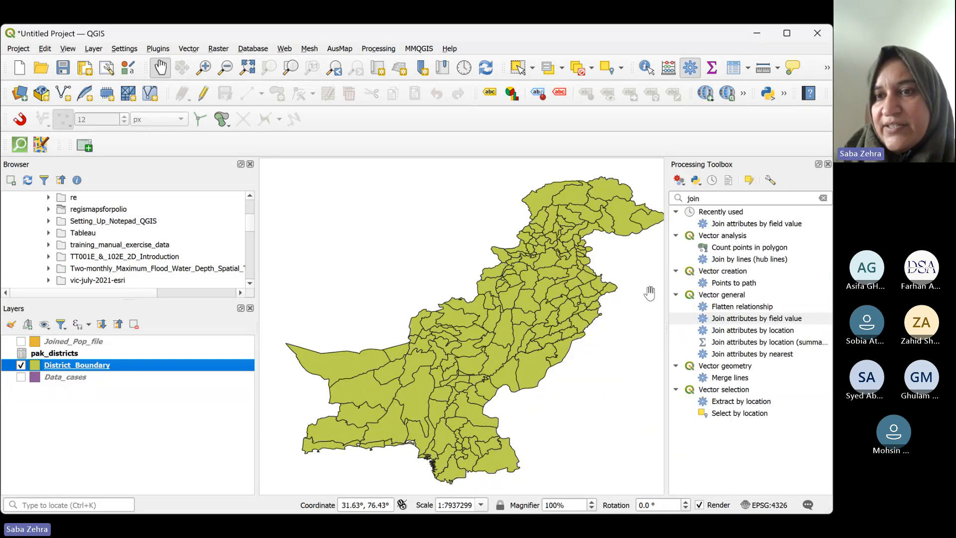
Search the processing tools for "join" again and open Join attributes by field value
left_click(670, 198)
key("BackSpace")
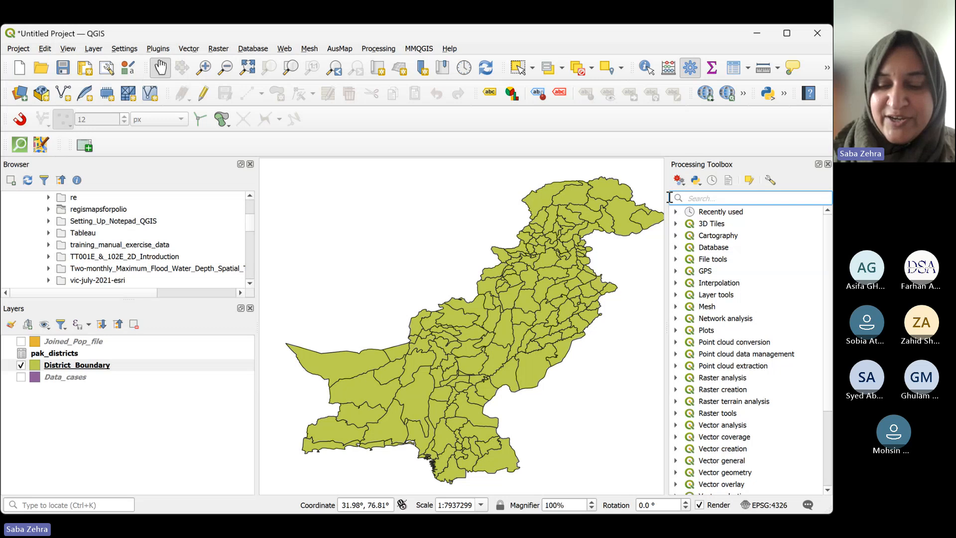
type("joi")
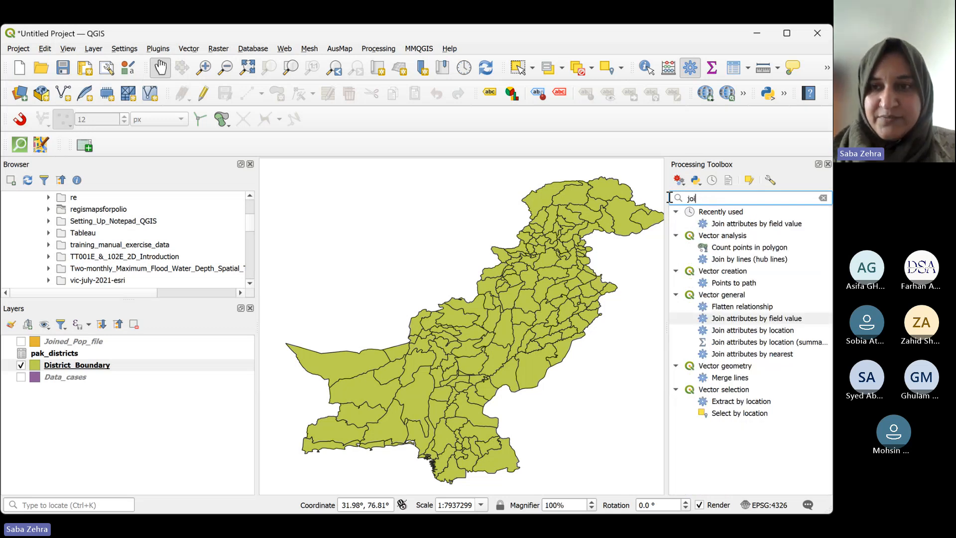
type("n")
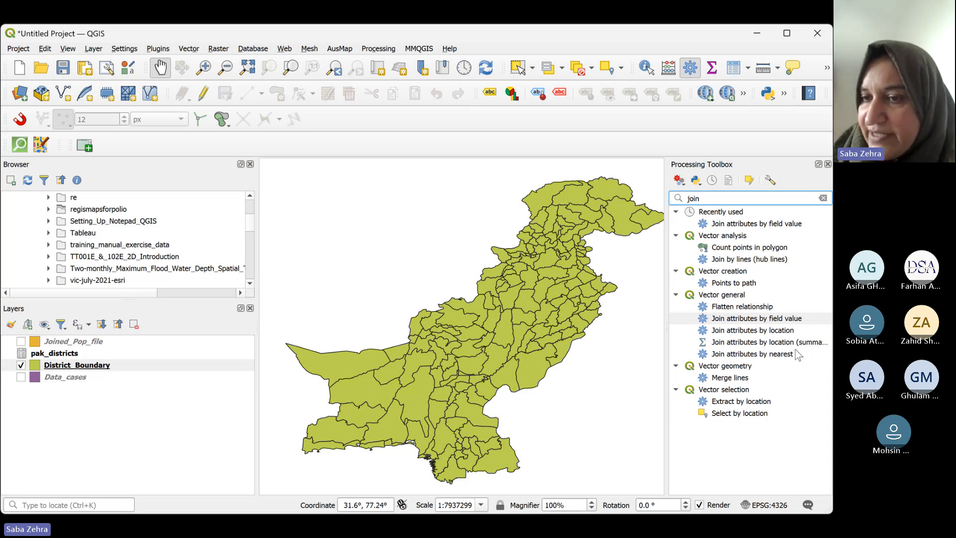
double_click(755, 320)
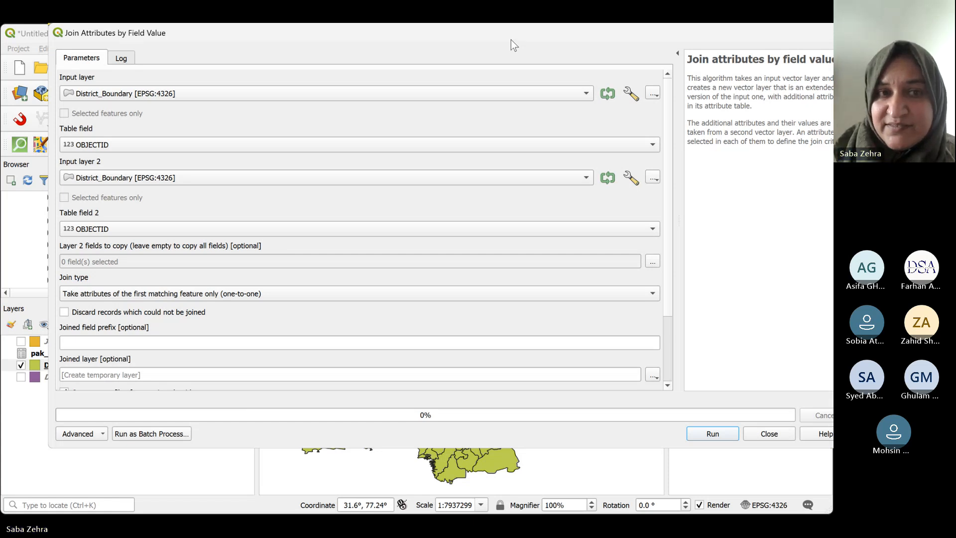
left_click_drag(511, 40, 560, 39)
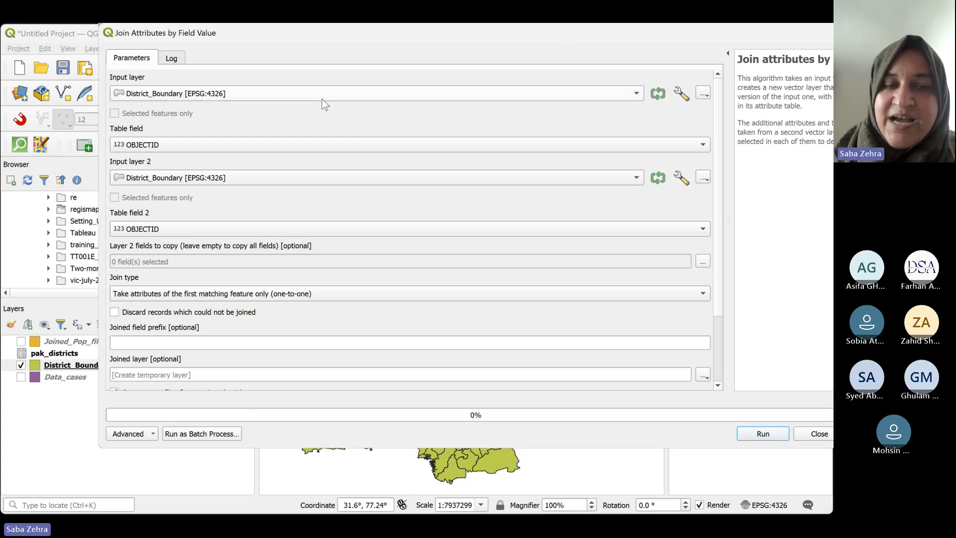
Review the layers selectable for both join inputs, trying pak_districts as the input layer before restoring District_Boundary
left_click(159, 94)
left_click(165, 121)
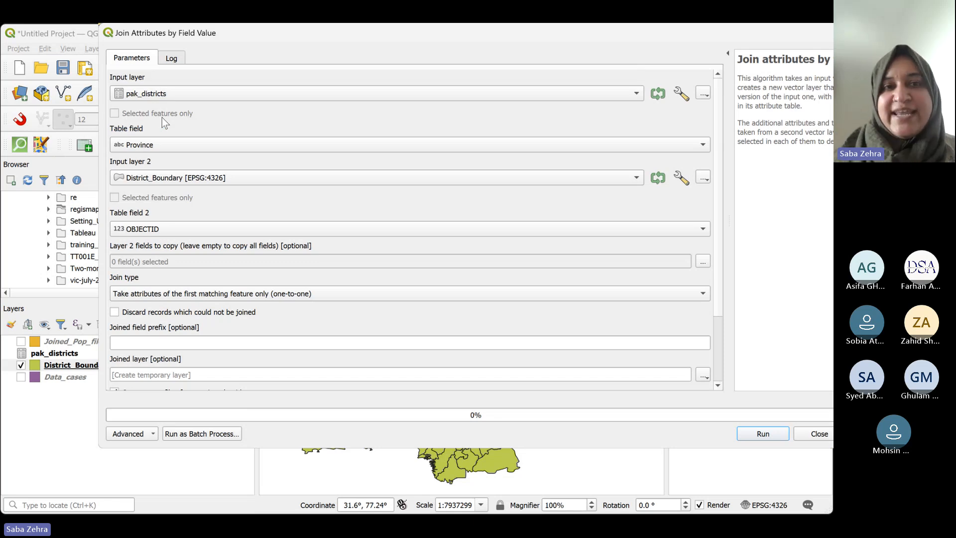
left_click(189, 99)
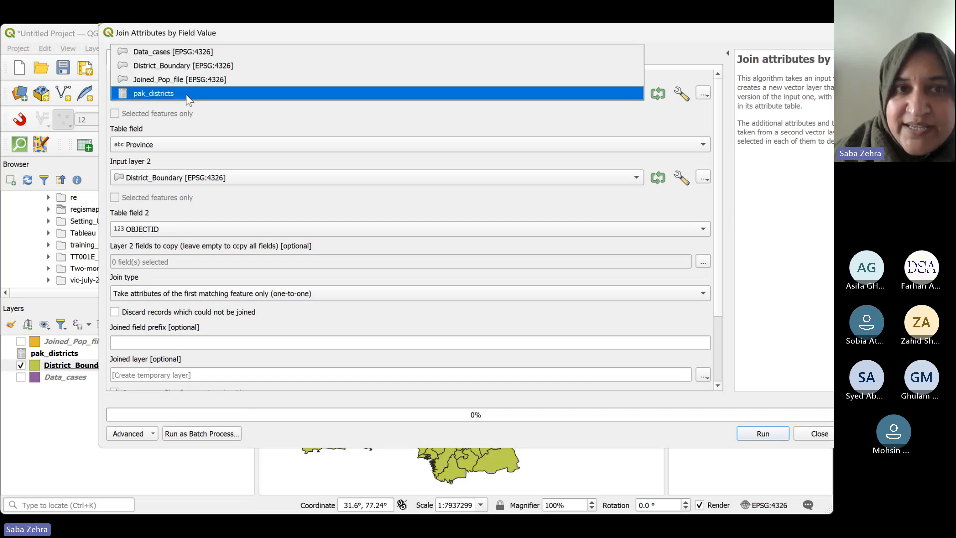
left_click(185, 71)
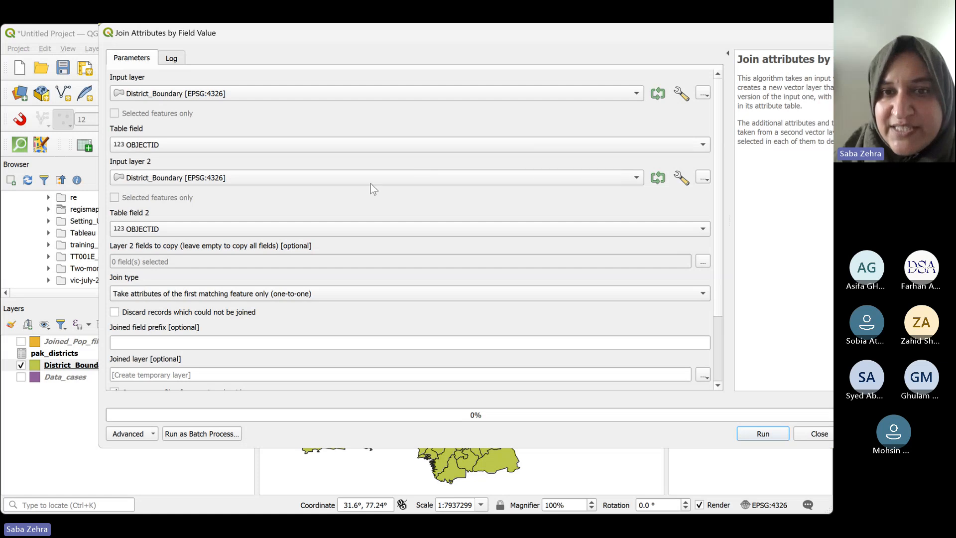
left_click(258, 178)
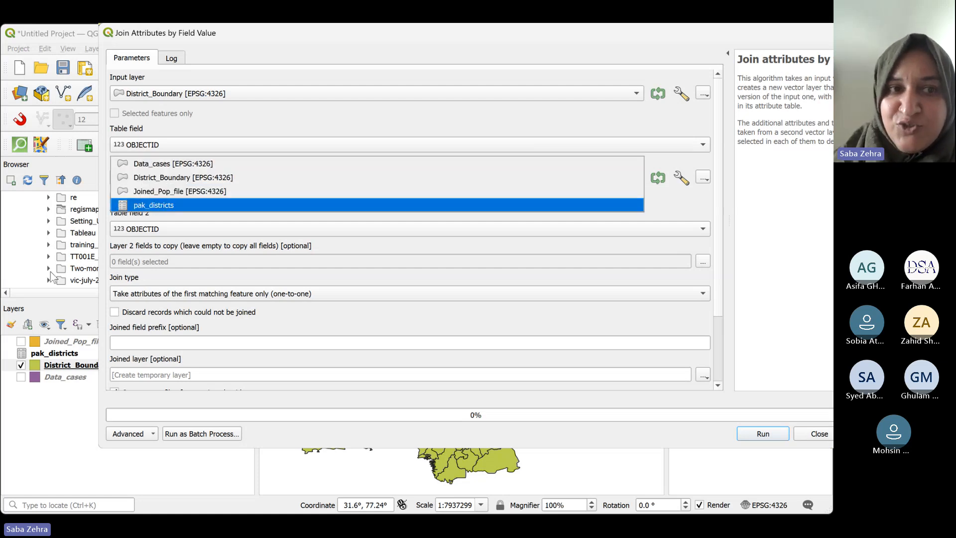
left_click(65, 198)
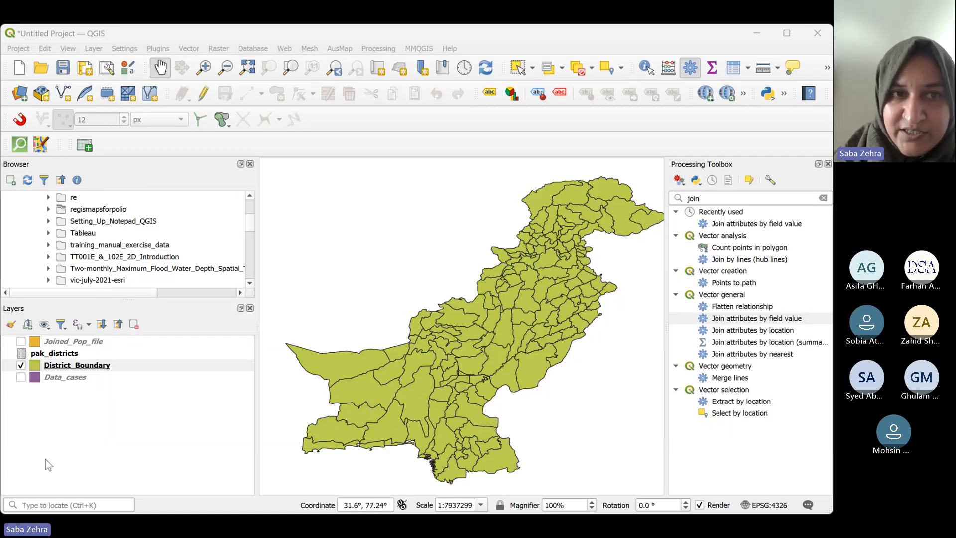
Set the join to match District_Boundary's DISTRICT field with the District field of pak_districts as the second input layer
left_click(175, 148)
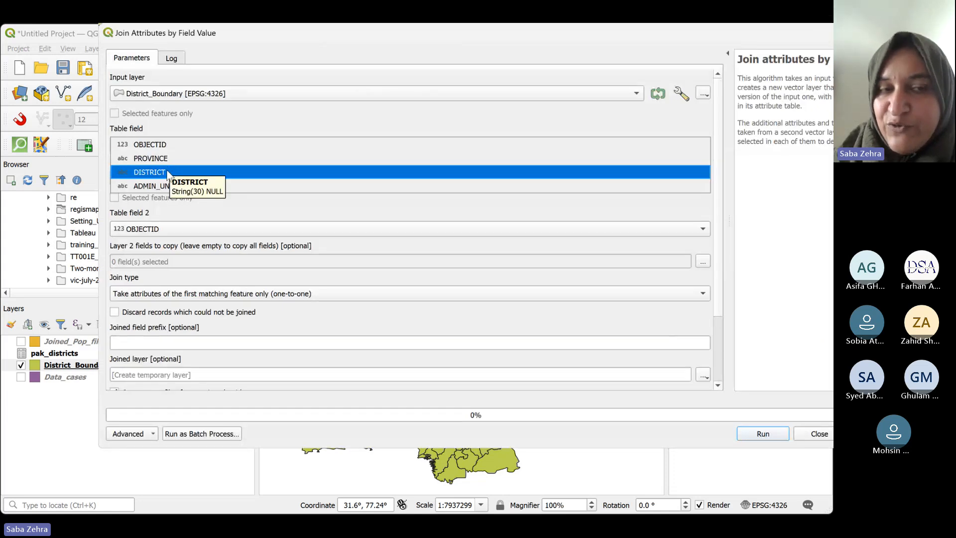
left_click(167, 172)
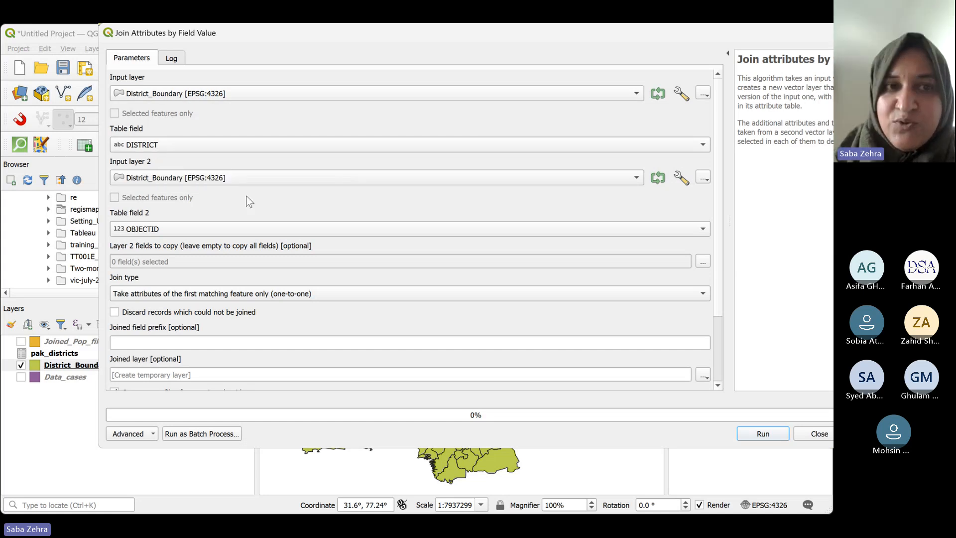
left_click(186, 182)
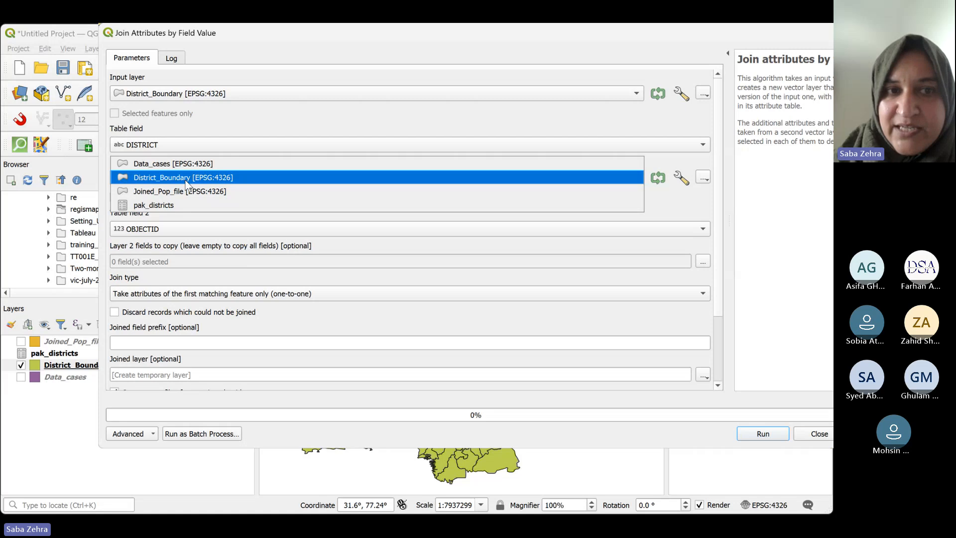
left_click(177, 208)
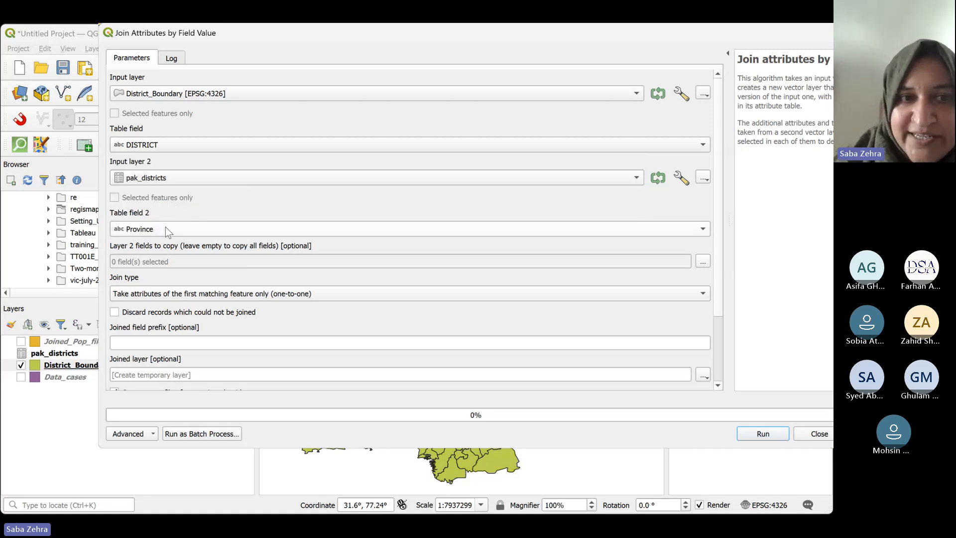
left_click(166, 228)
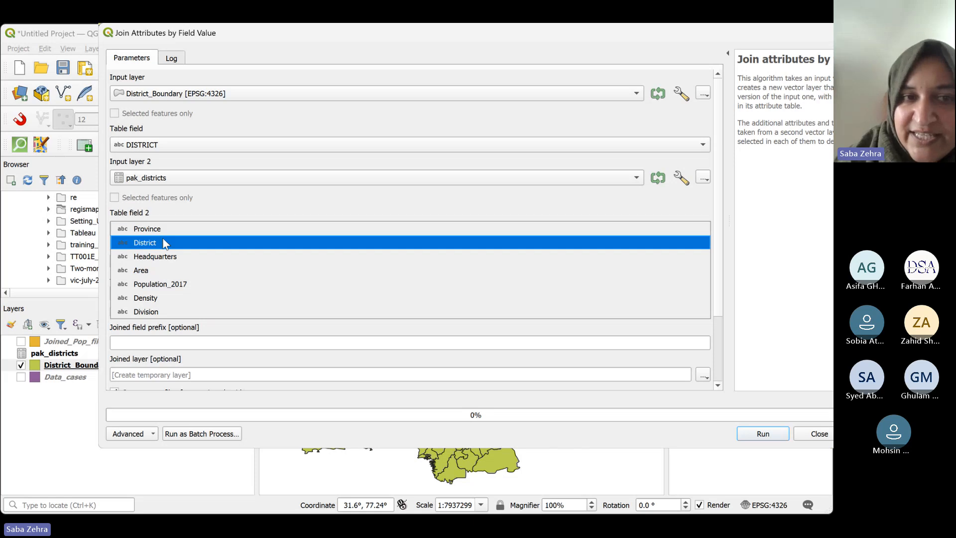
left_click(165, 242)
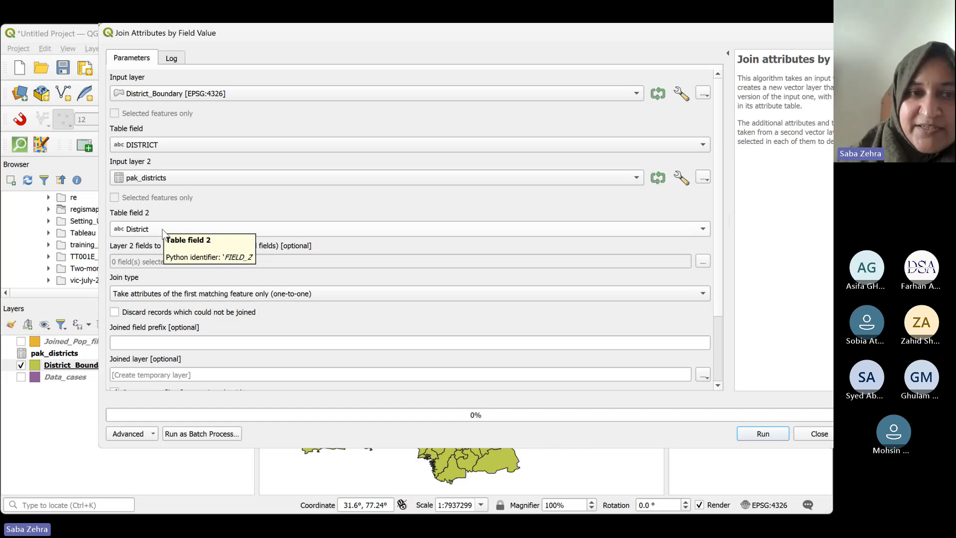
Switch the join's matching fields to PROVINCE for District_Boundary and Province for pak_districts
left_click(177, 145)
left_click(169, 131)
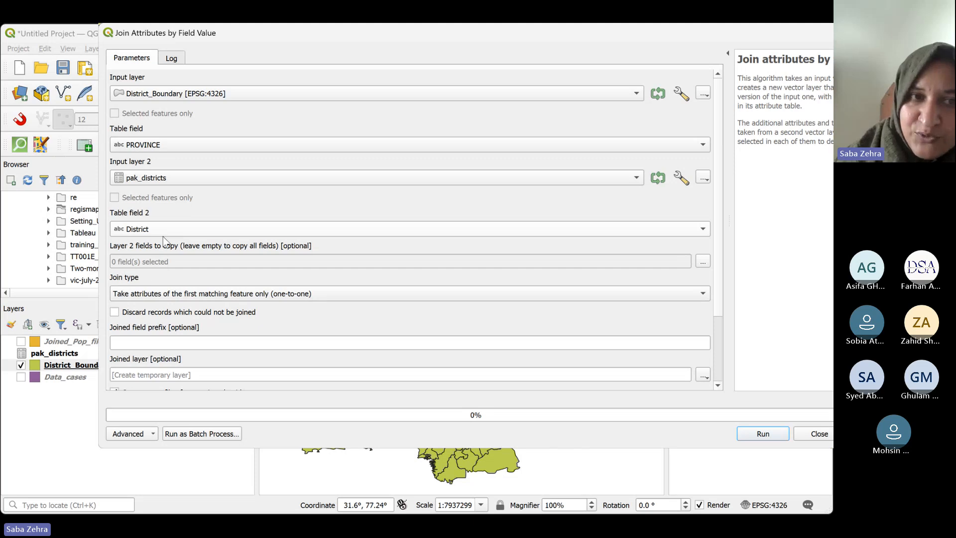
left_click(163, 230)
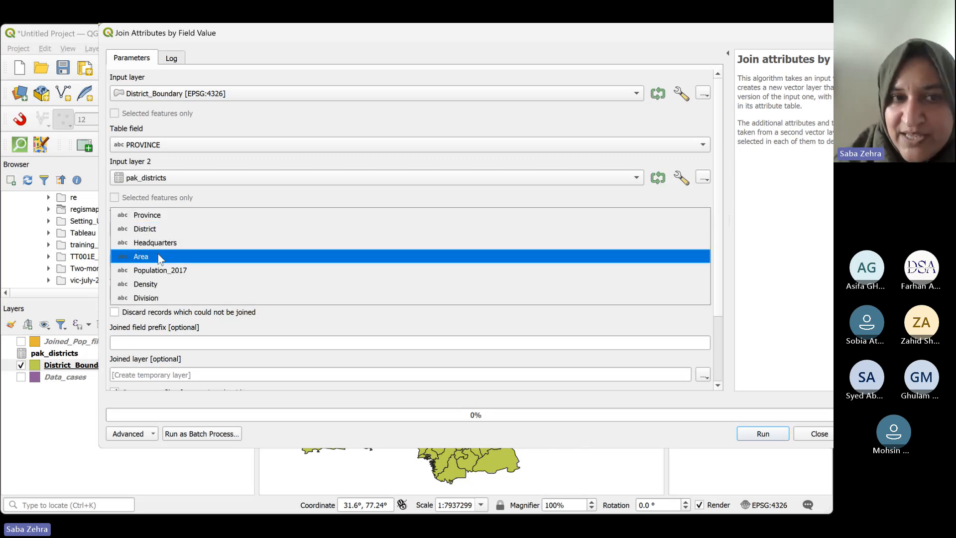
left_click(157, 216)
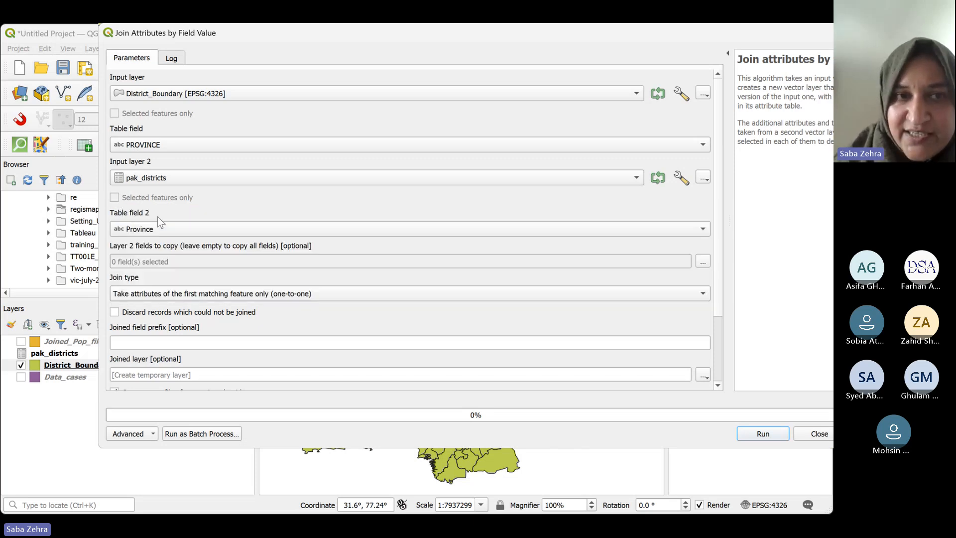
Match the attribute join on the DISTRICT field of District_Boundary and the District field of pak_districts
left_click(161, 148)
left_click(163, 157)
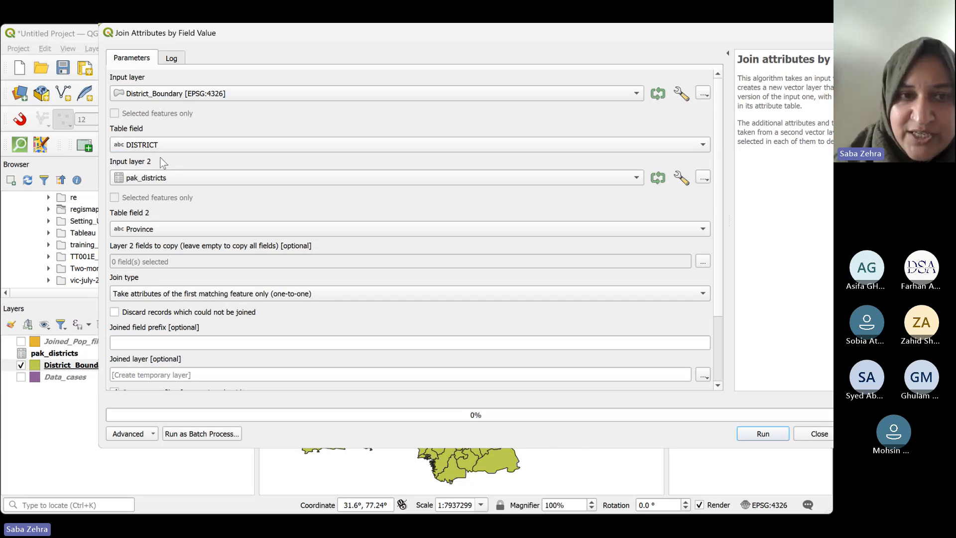
left_click(160, 229)
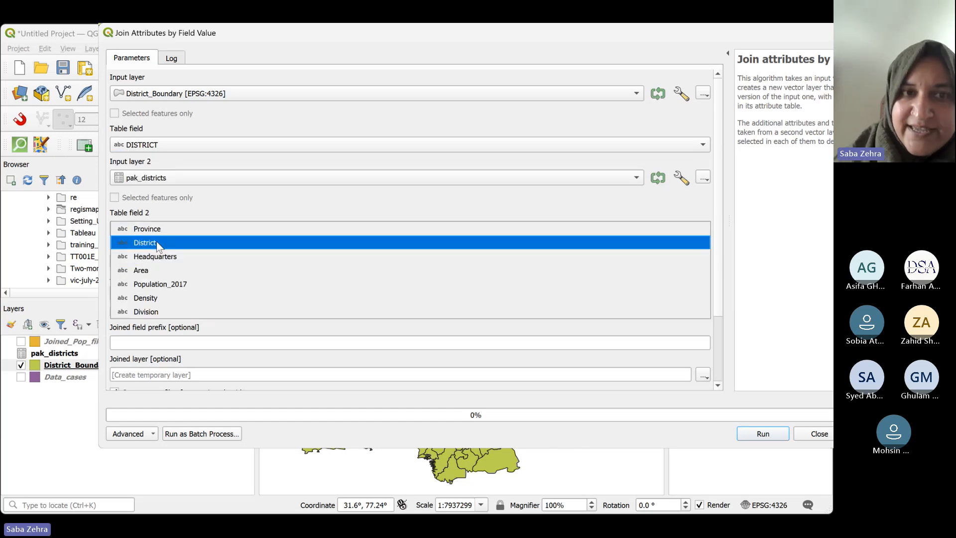
left_click(157, 243)
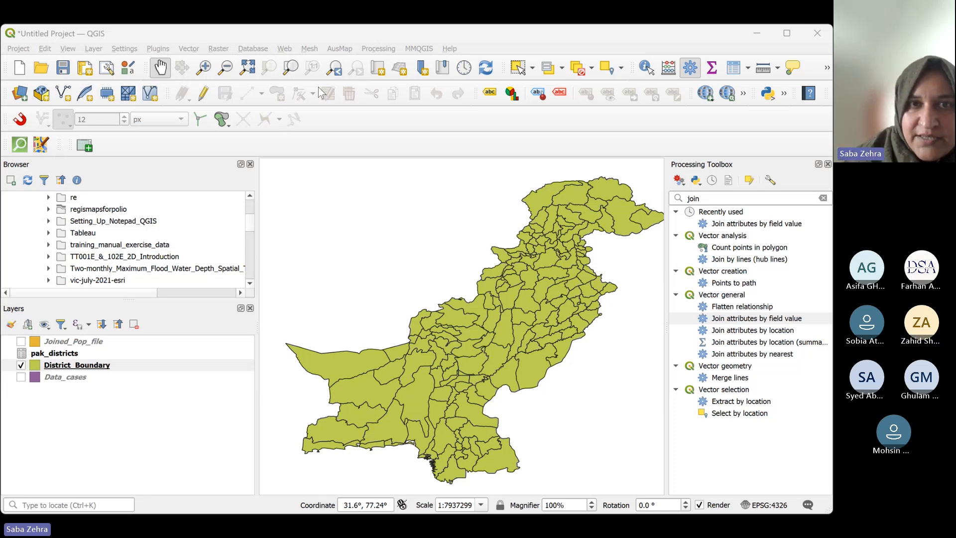
left_click(320, 56)
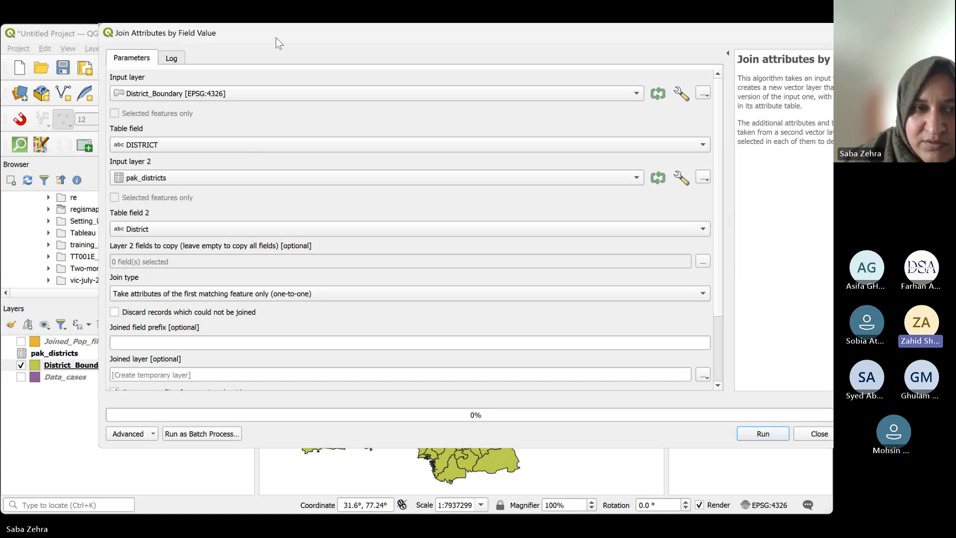
left_click_drag(276, 37, 199, 80)
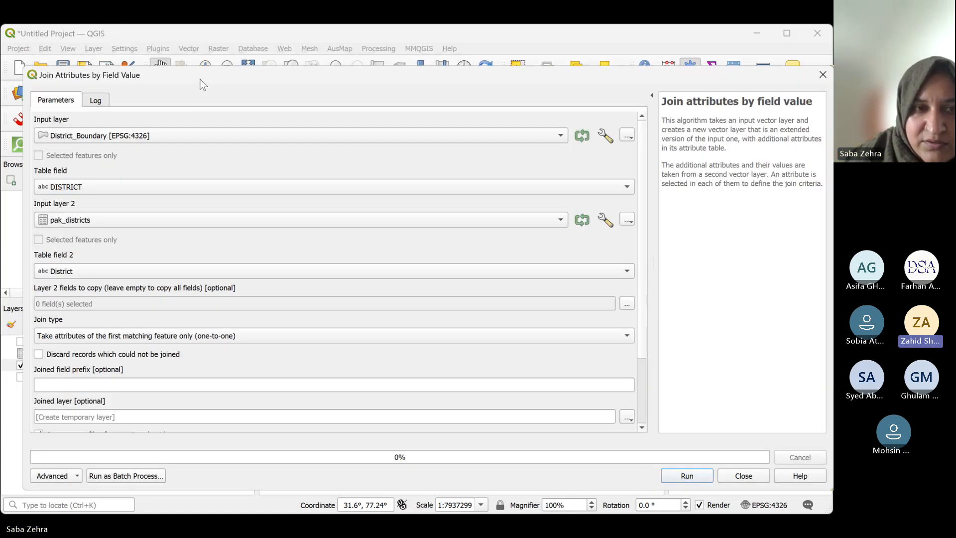
left_click(136, 185)
left_click(138, 188)
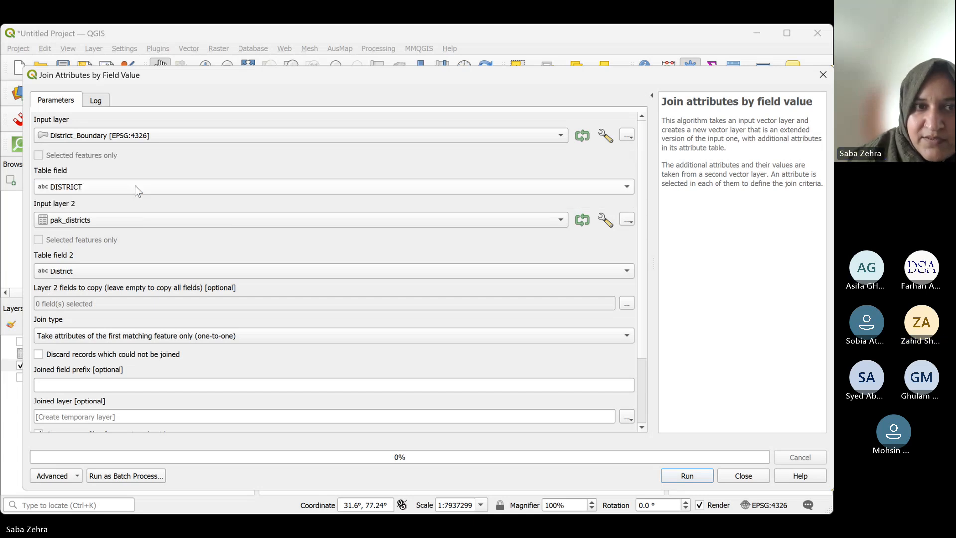
left_click(93, 271)
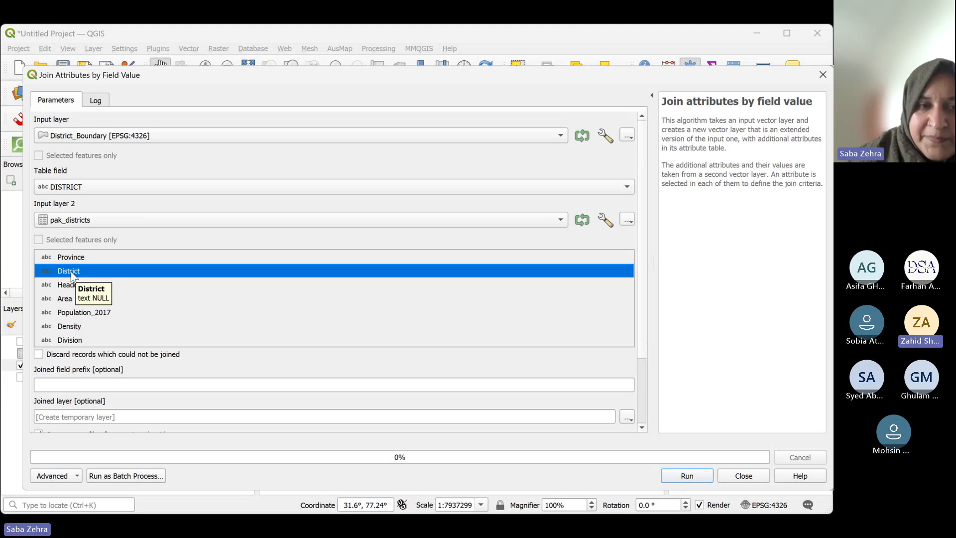
left_click(70, 271)
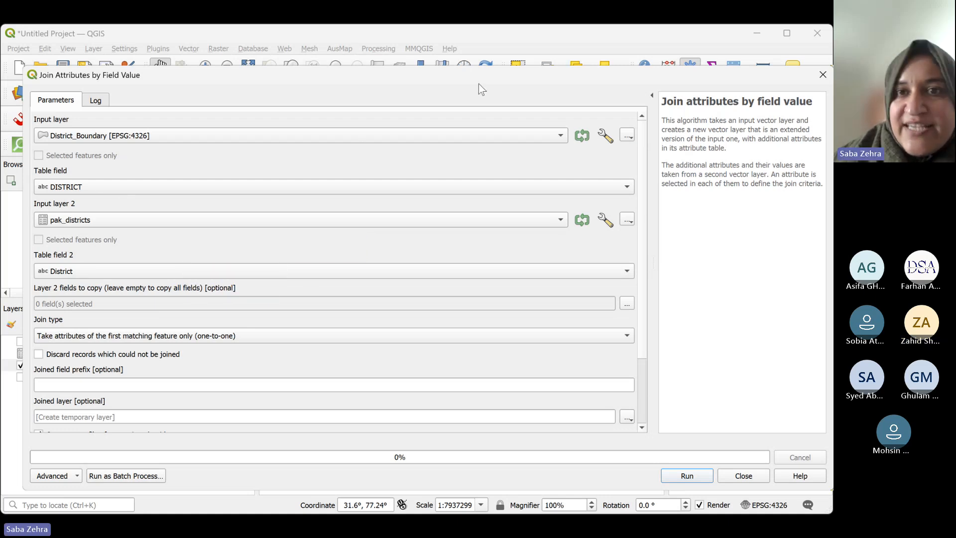
Include all pak_districts fields in the join and set the join type to create a separate feature for each match (one-to-many)
key("Escape")
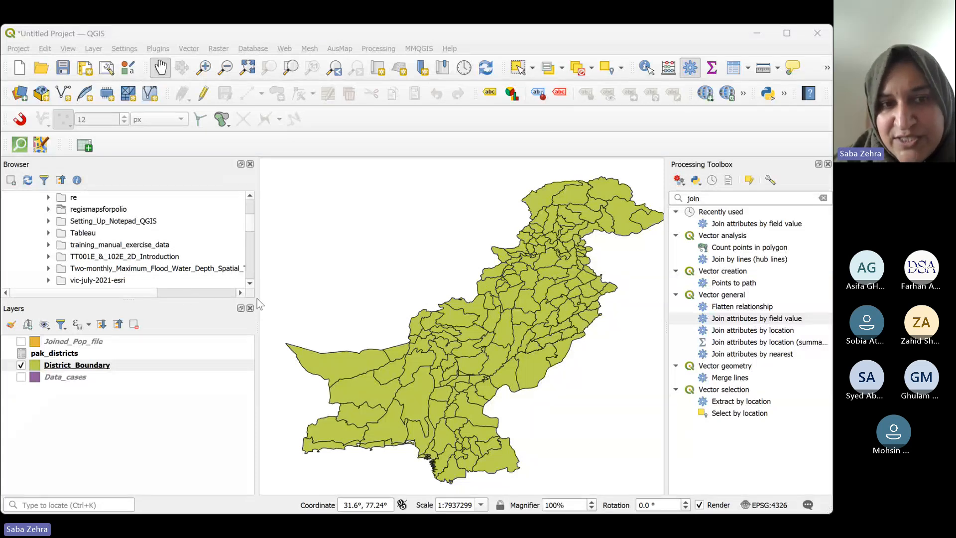
left_click(627, 301)
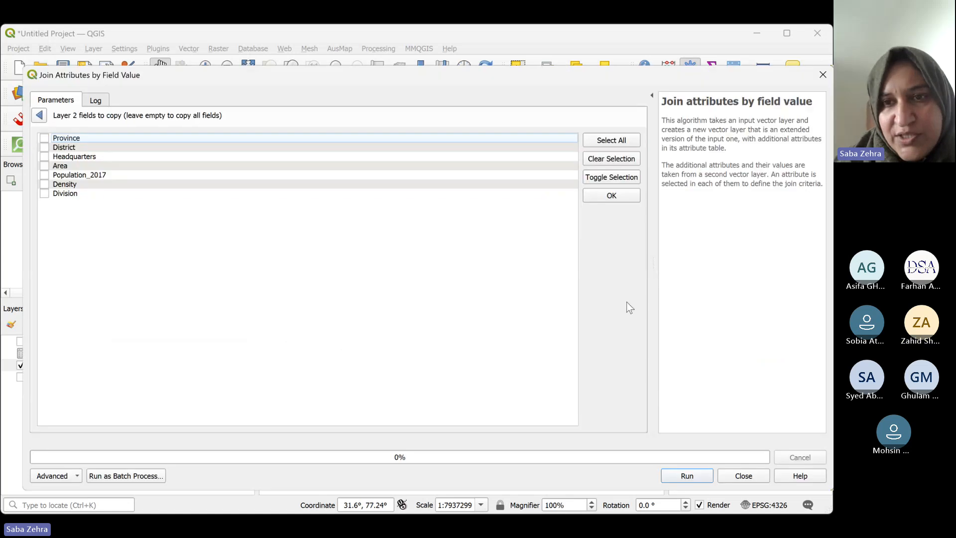
left_click(608, 143)
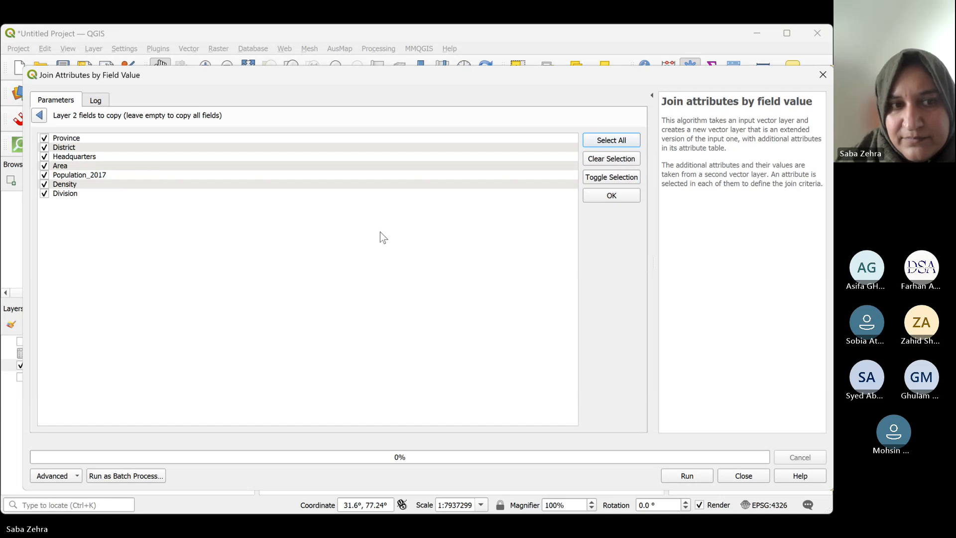
left_click(39, 116)
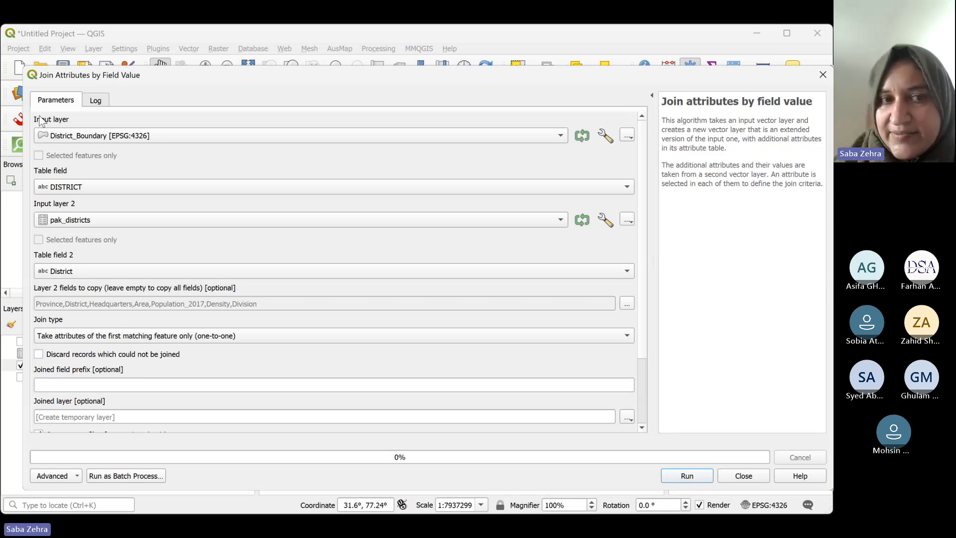
left_click(188, 337)
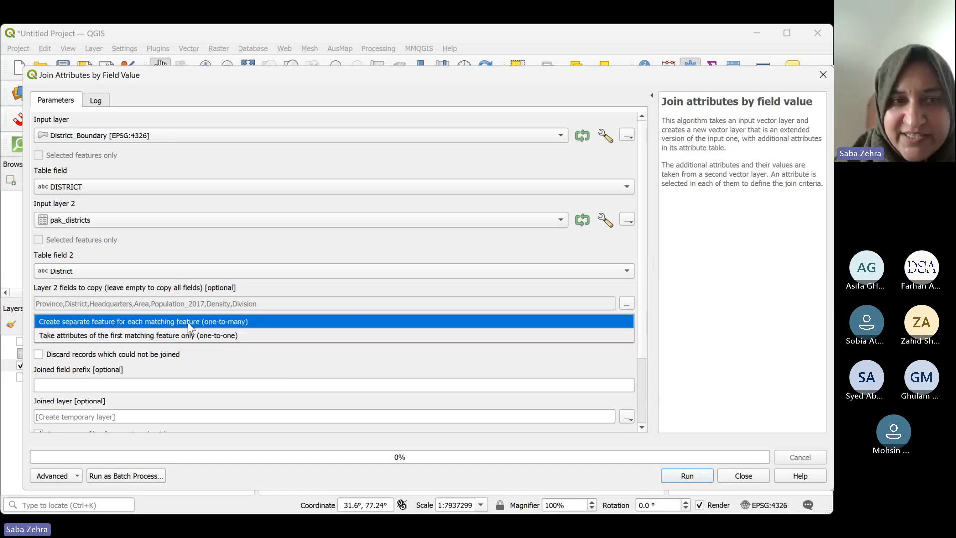
left_click(187, 323)
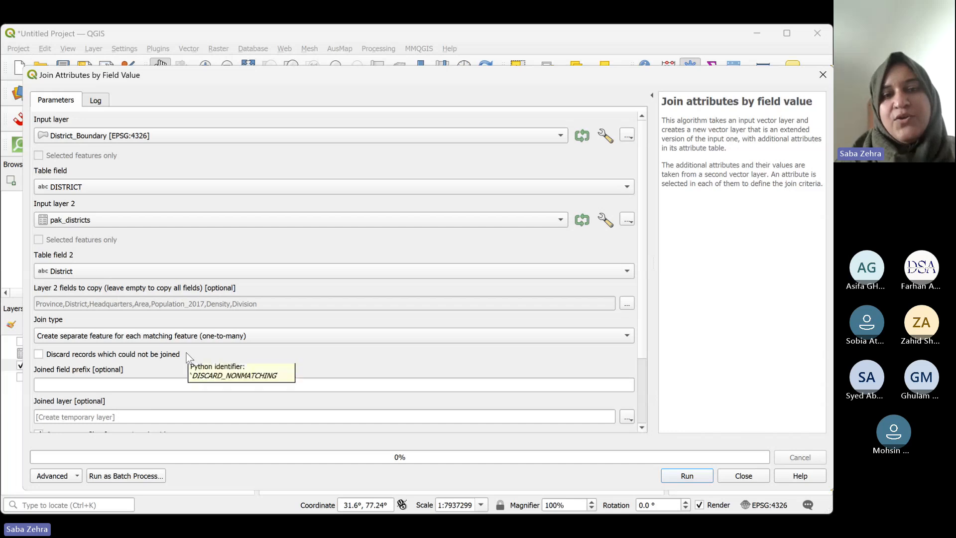
Examine the save-to-file option for the joined layer, cancel saving, and close the join tool without running it
left_click(627, 419)
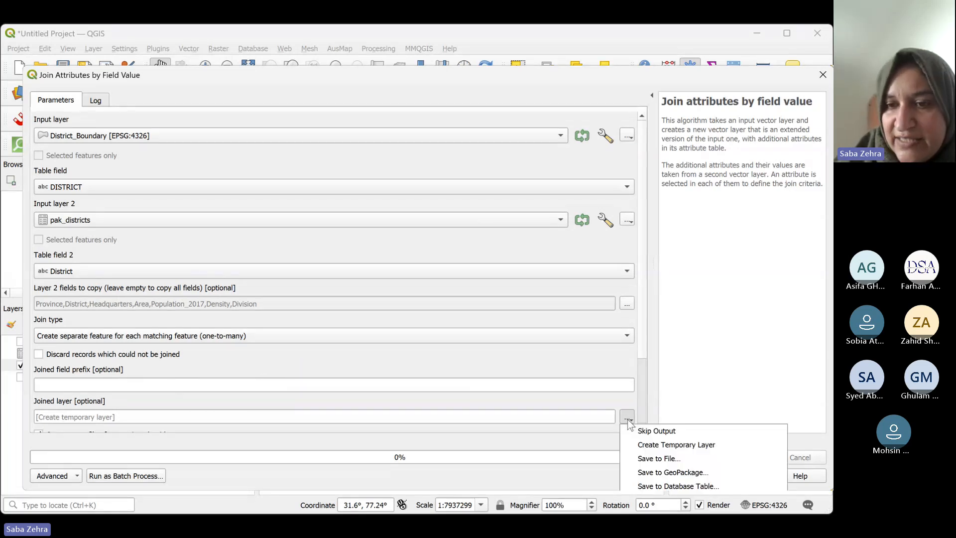
left_click(677, 445)
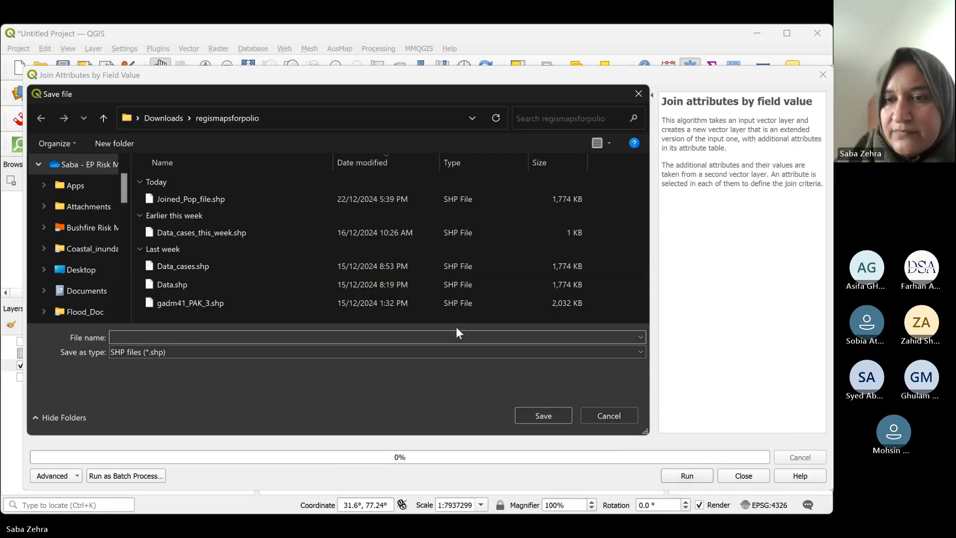
left_click(594, 417)
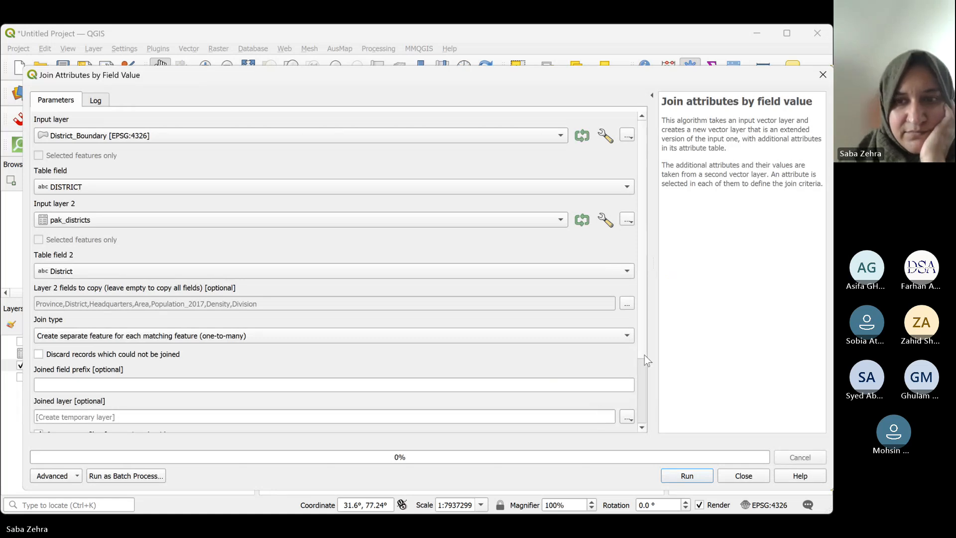
left_click_drag(646, 346, 650, 409)
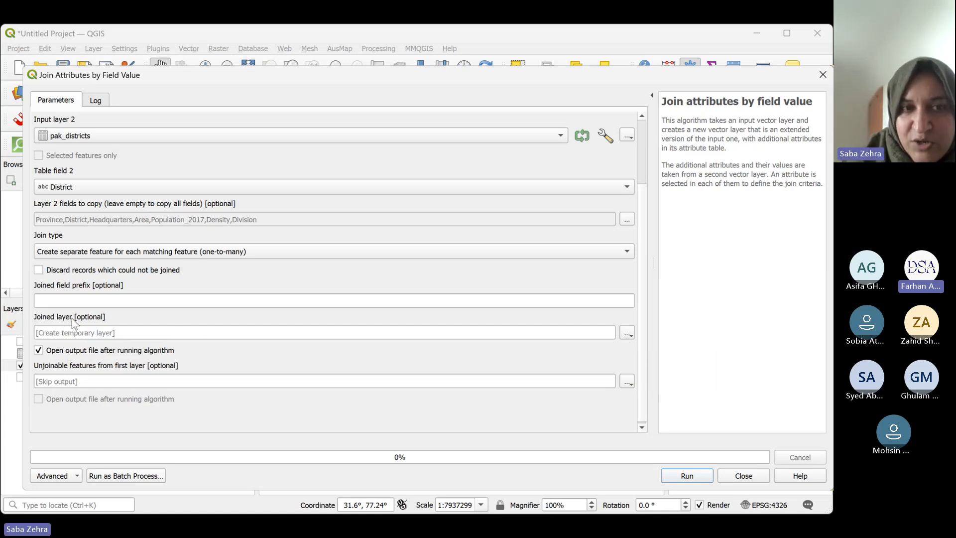
left_click(628, 334)
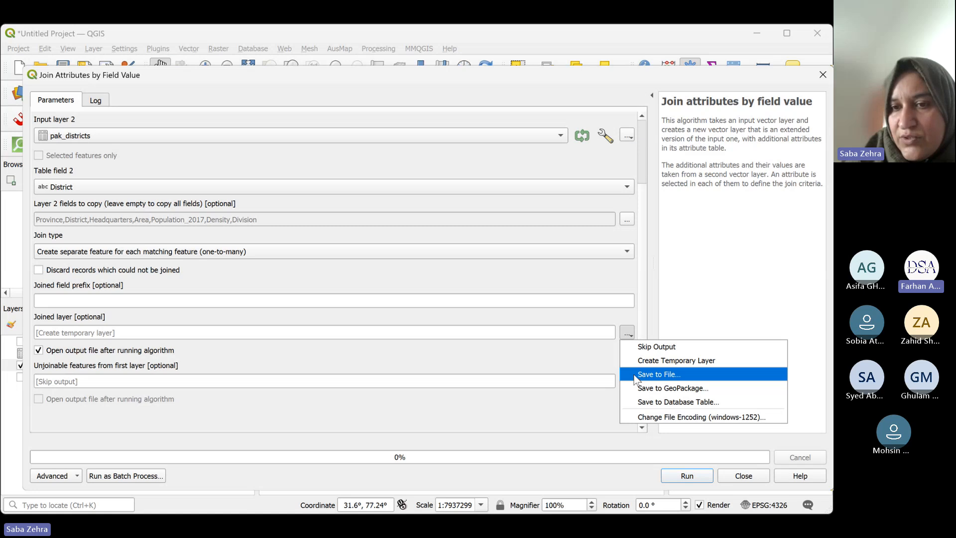
left_click(564, 365)
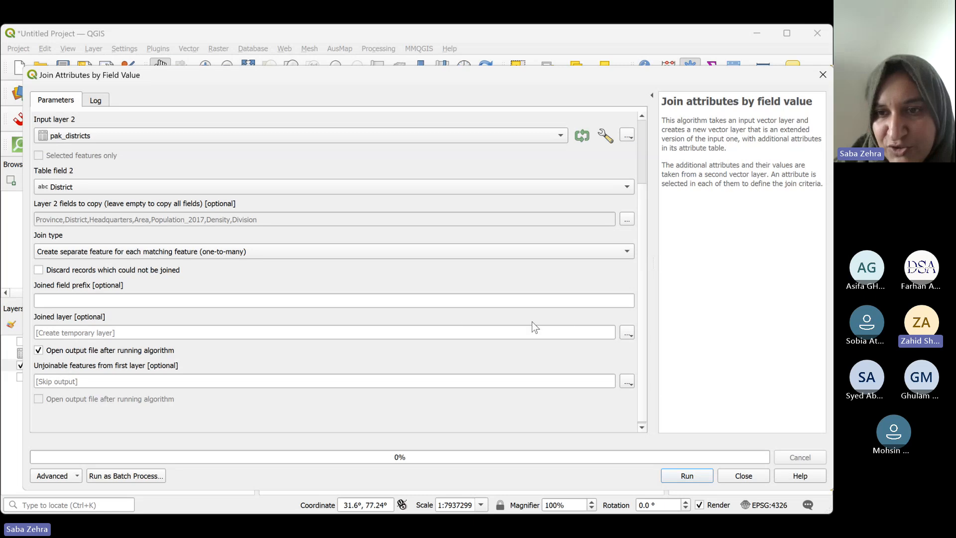
left_click(627, 334)
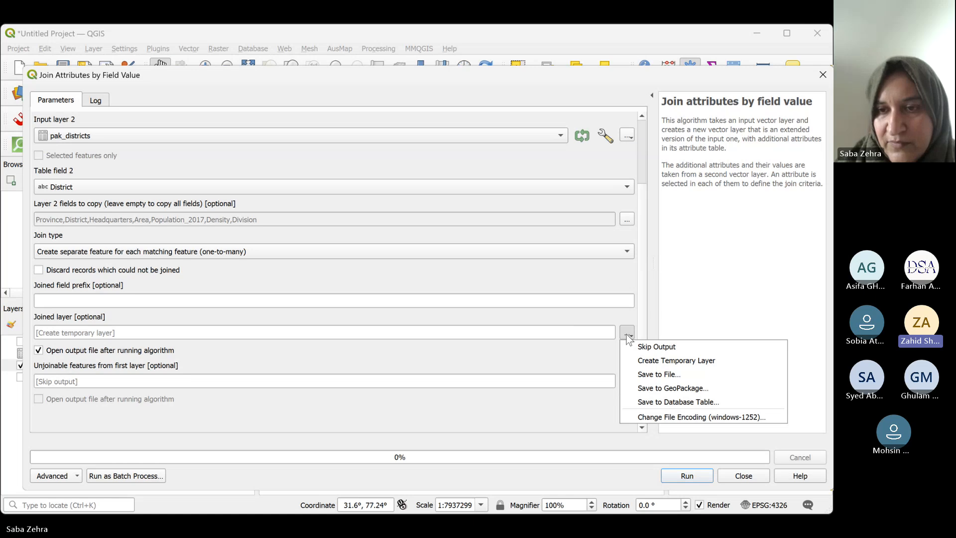
left_click(641, 379)
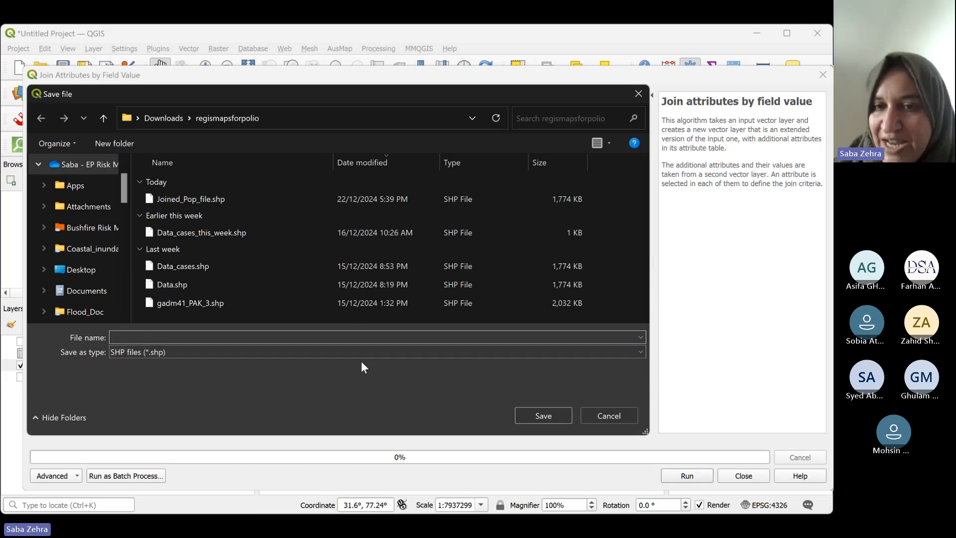
left_click(599, 413)
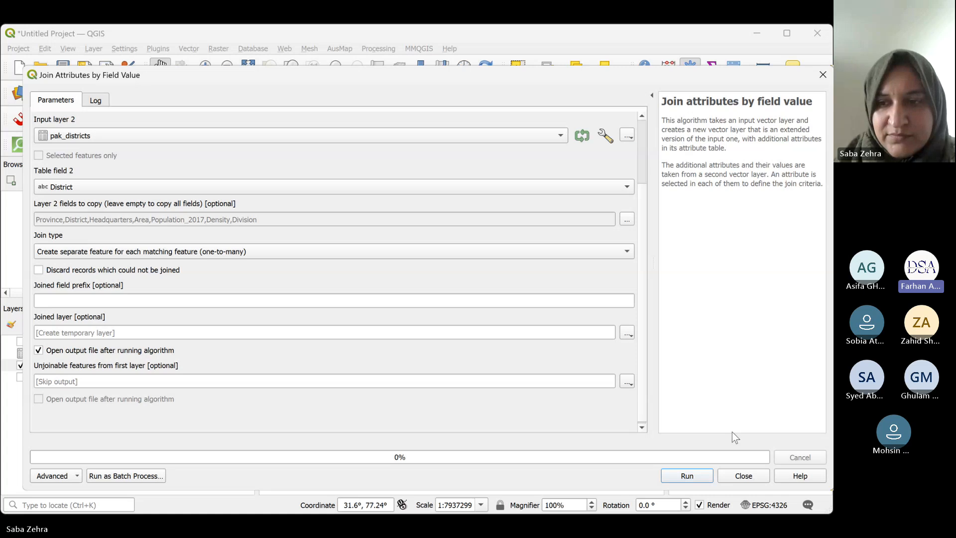
left_click(743, 476)
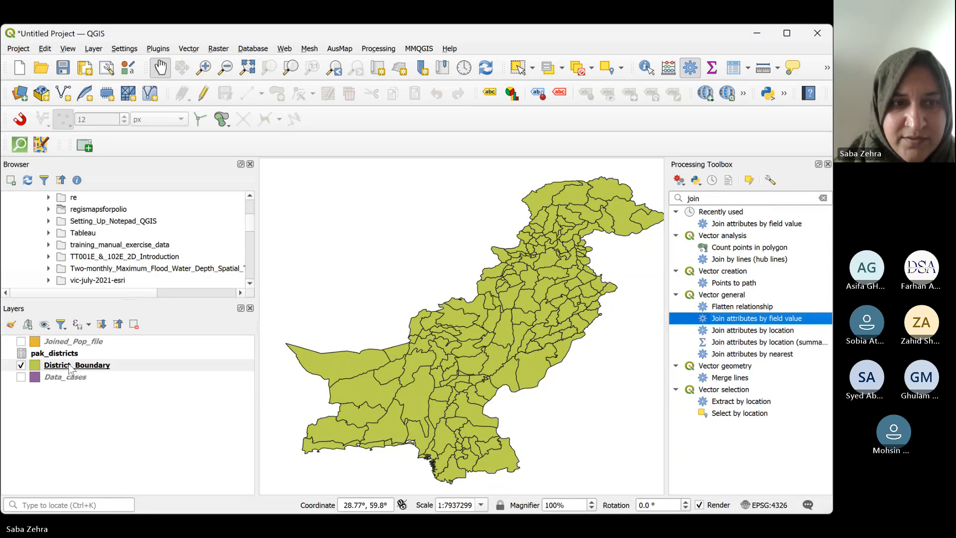
Make the Joined_Pop_file layer visible and open its attribute table to inspect the joined columns
left_click(21, 342)
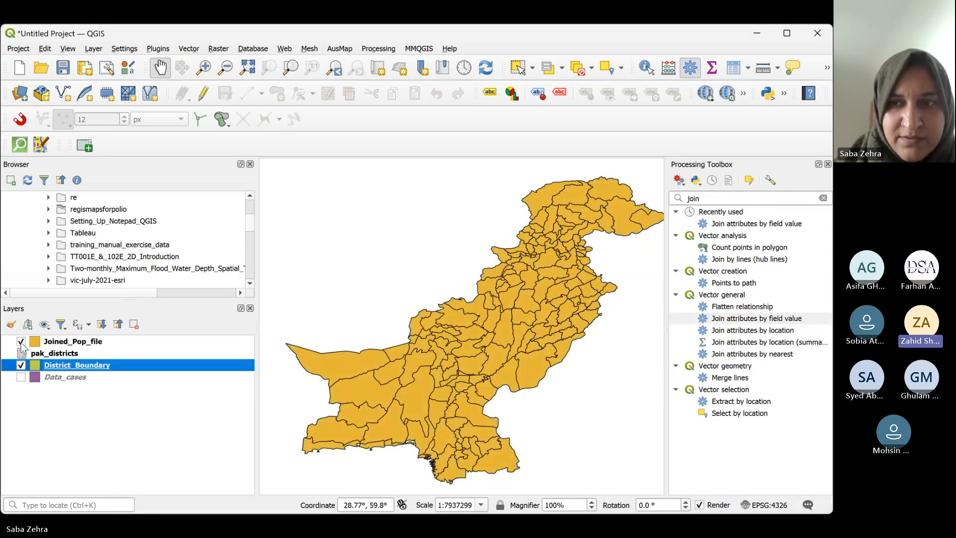
left_click(45, 343)
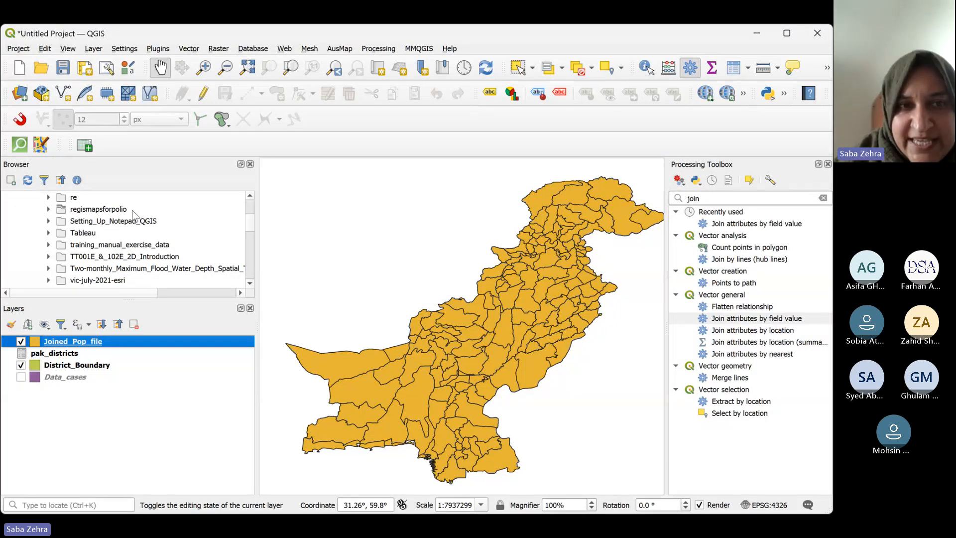
key("alt+Tab")
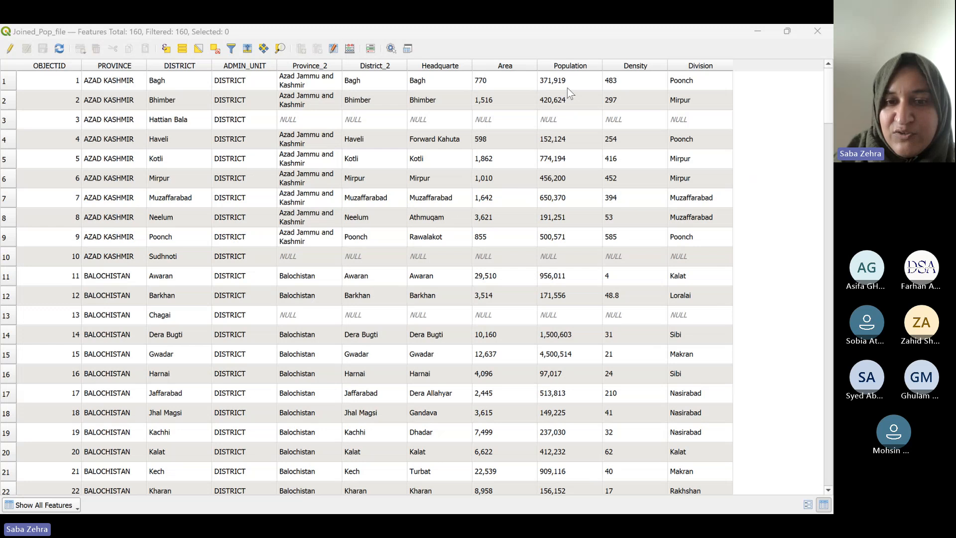
left_click(339, 187)
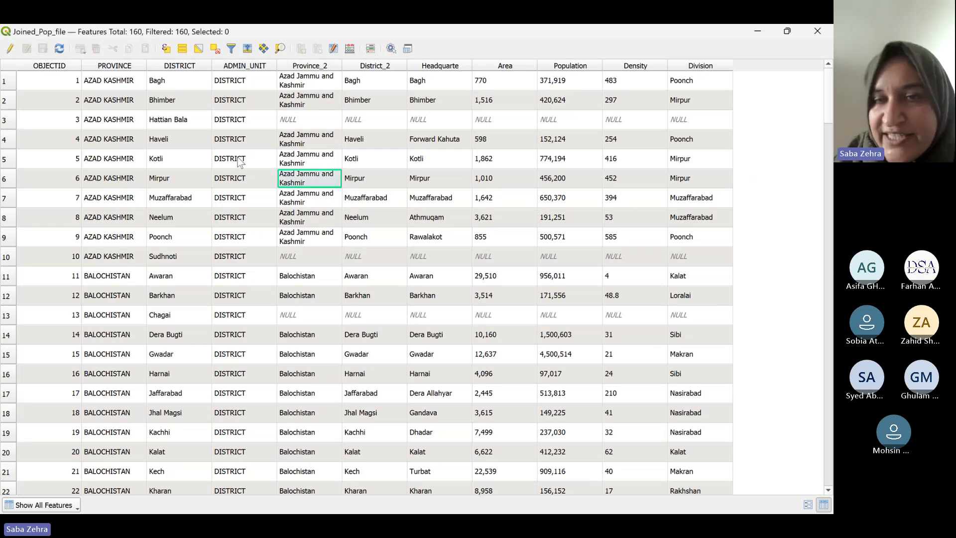
Select the Hattian Bala record in the Joined_Pop_file table with editing enabled, and leave edit mode keeping the record
left_click(10, 49)
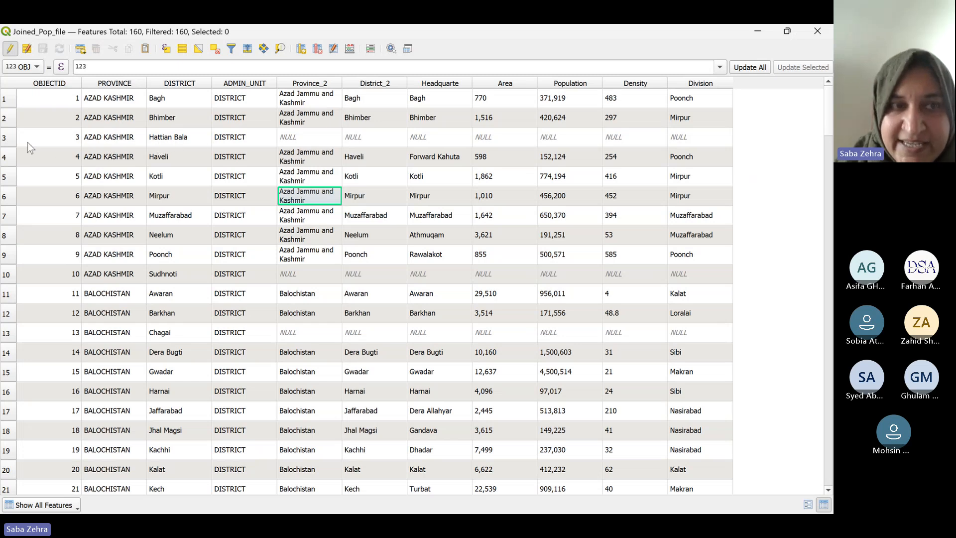
left_click(10, 144)
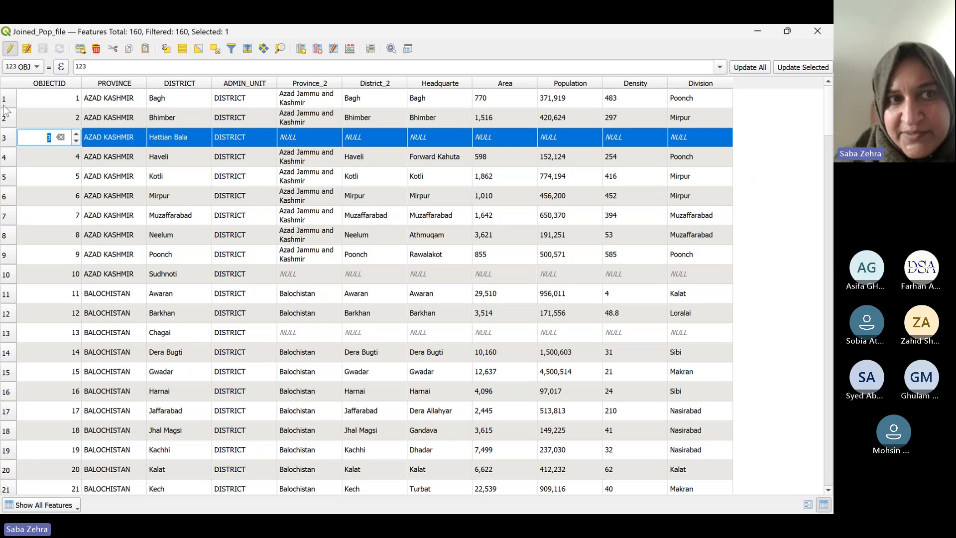
left_click(8, 139)
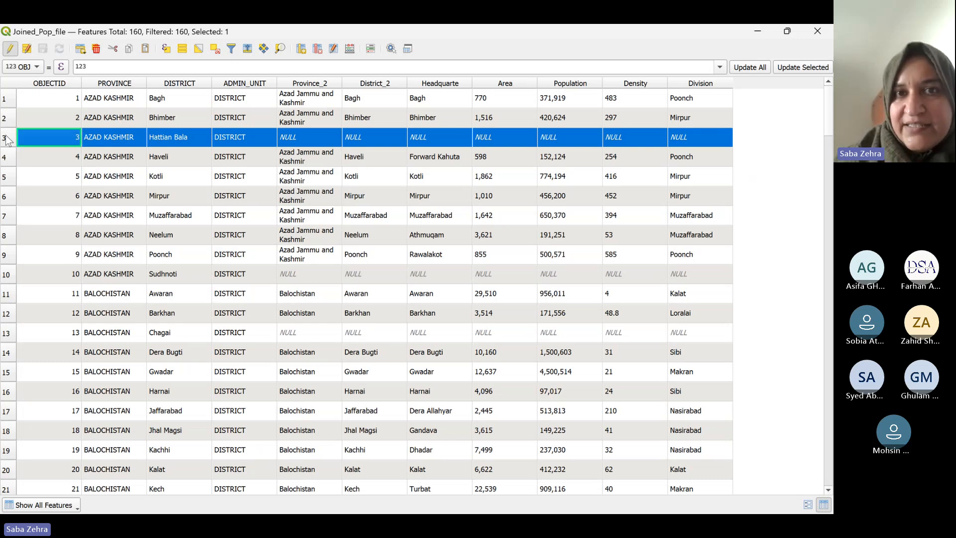
left_click(97, 52)
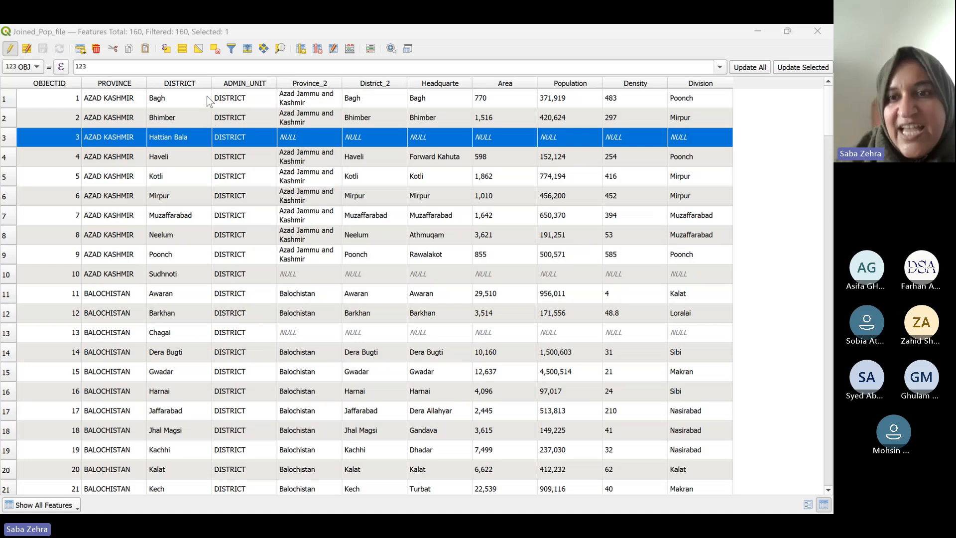
key("ctrl+e")
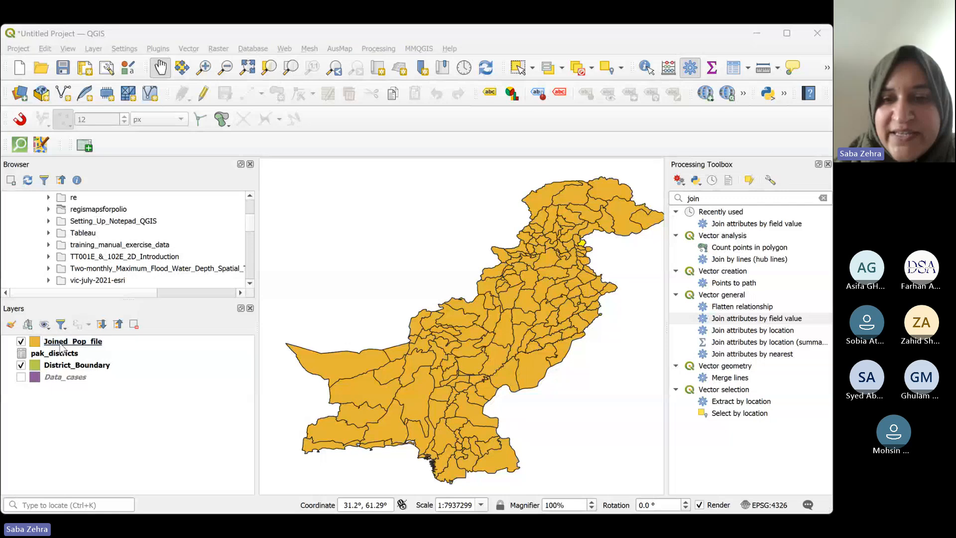
Open the Joined_Pop_file layer's symbology and set it to Categorized using the Population field
left_click(62, 344)
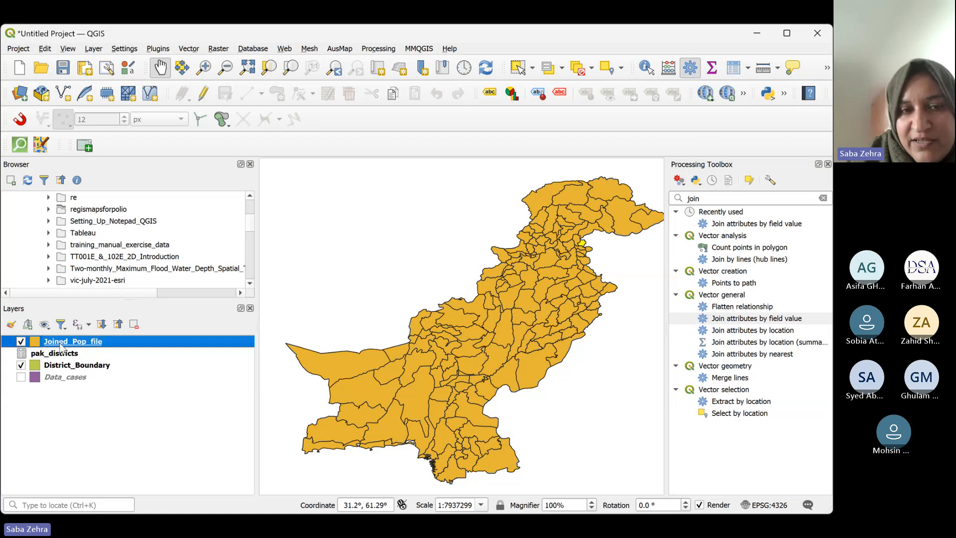
double_click(91, 342)
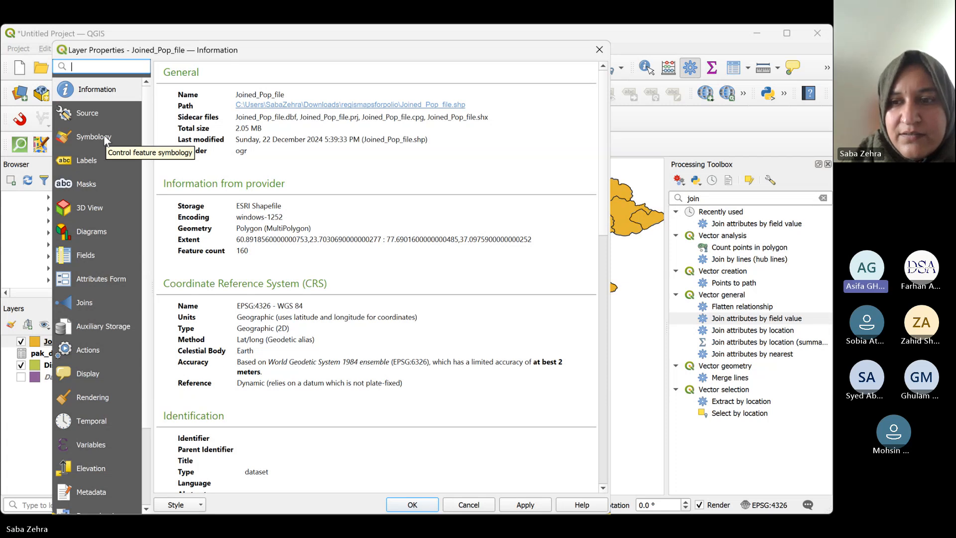
left_click(599, 49)
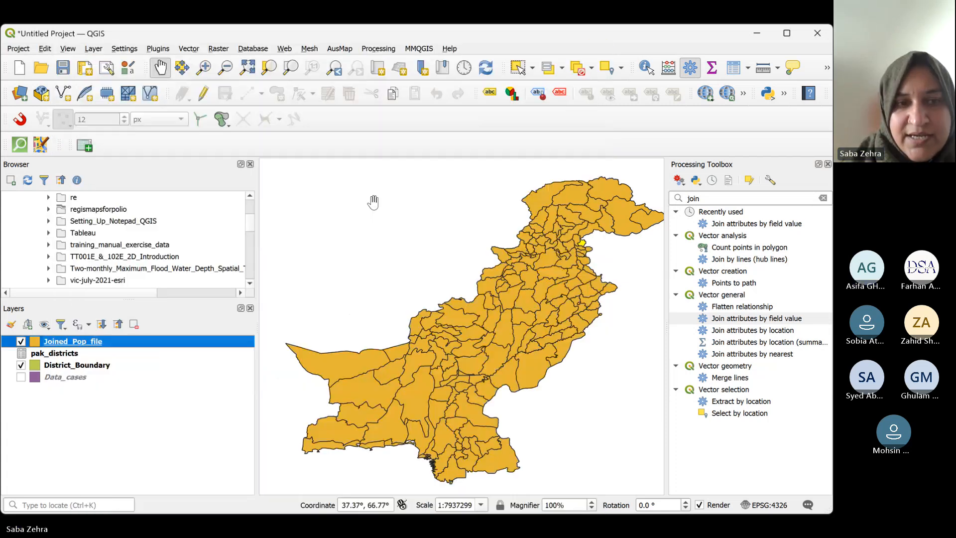
double_click(133, 336)
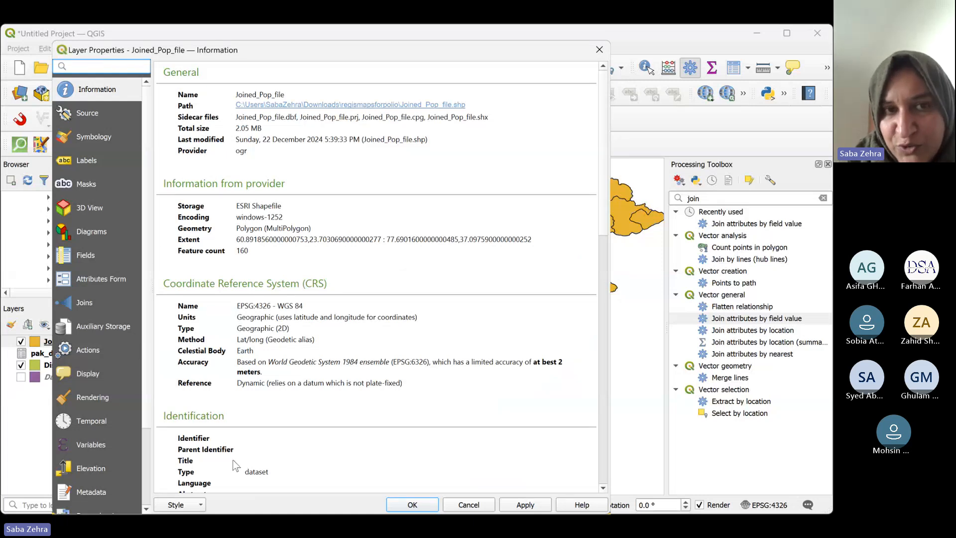
left_click(103, 142)
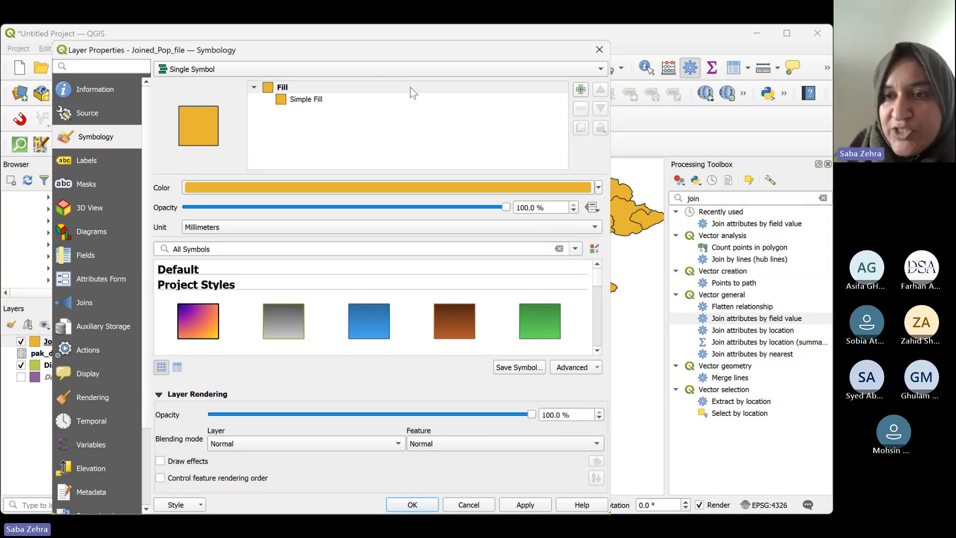
left_click(435, 70)
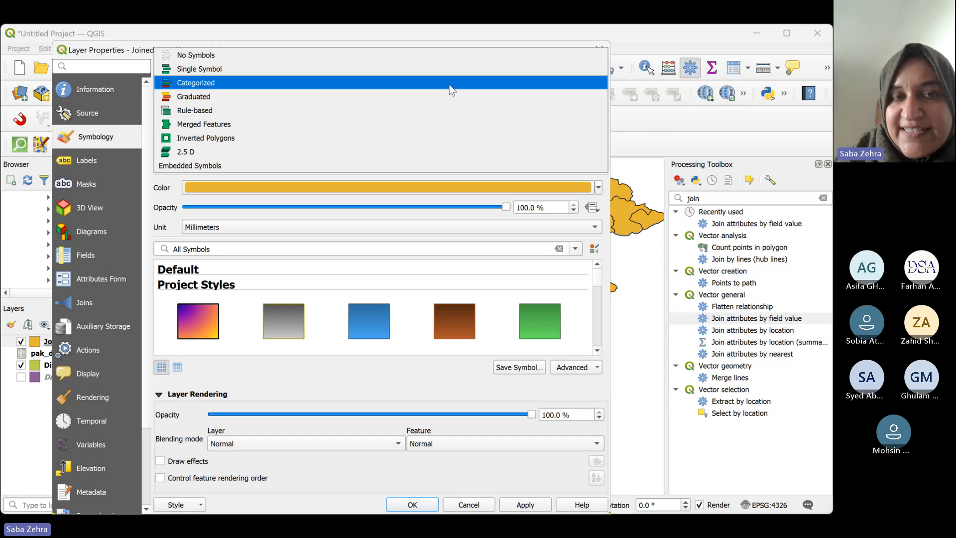
left_click(450, 89)
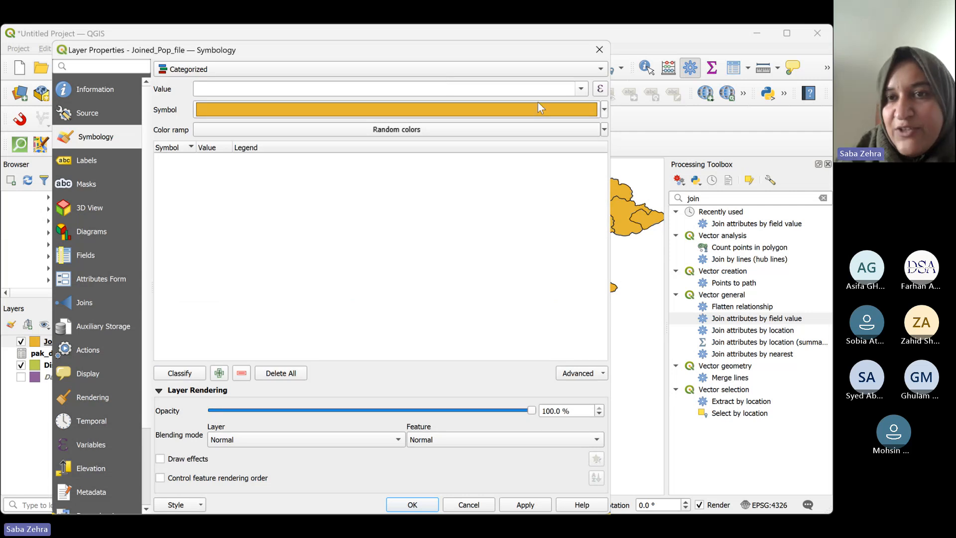
left_click(582, 89)
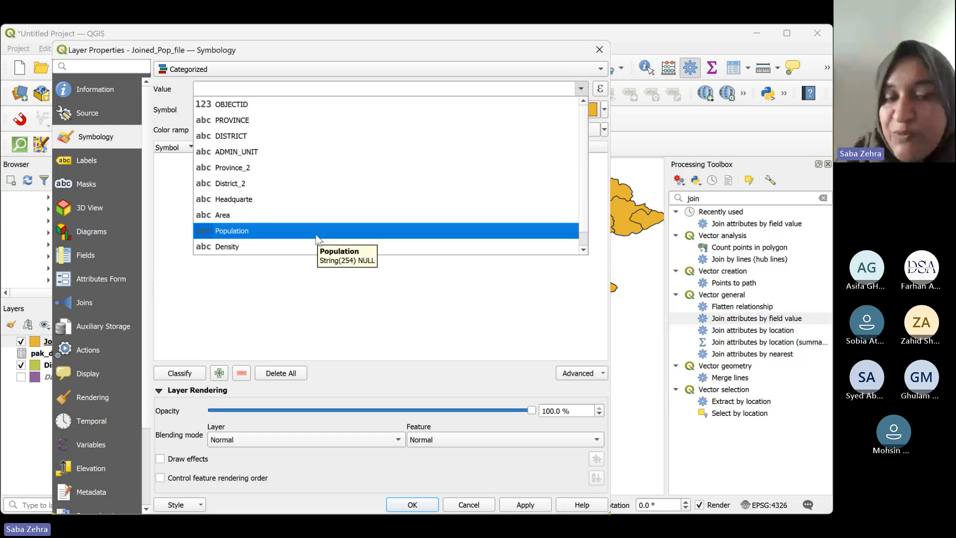
left_click(239, 231)
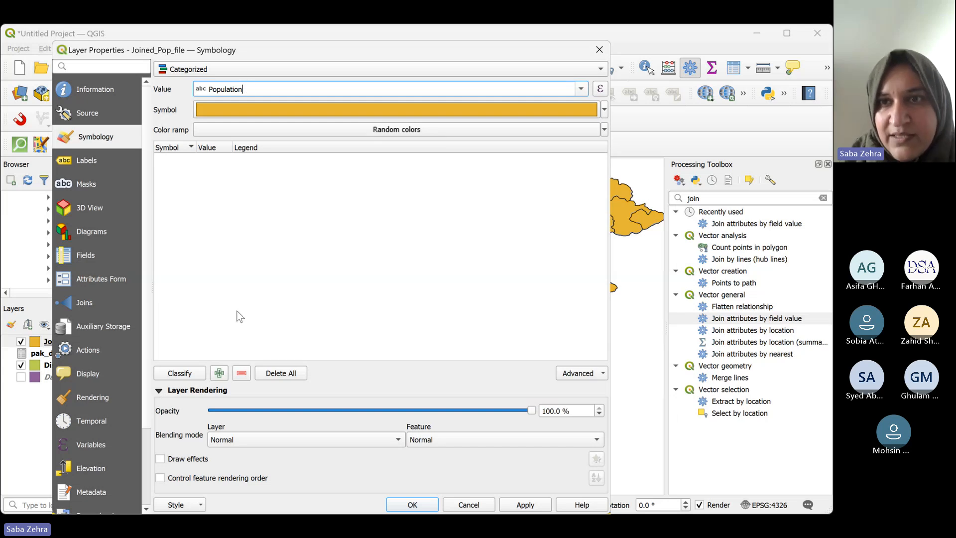
Set the colour ramp to Turbo and classify the Population values
left_click(604, 130)
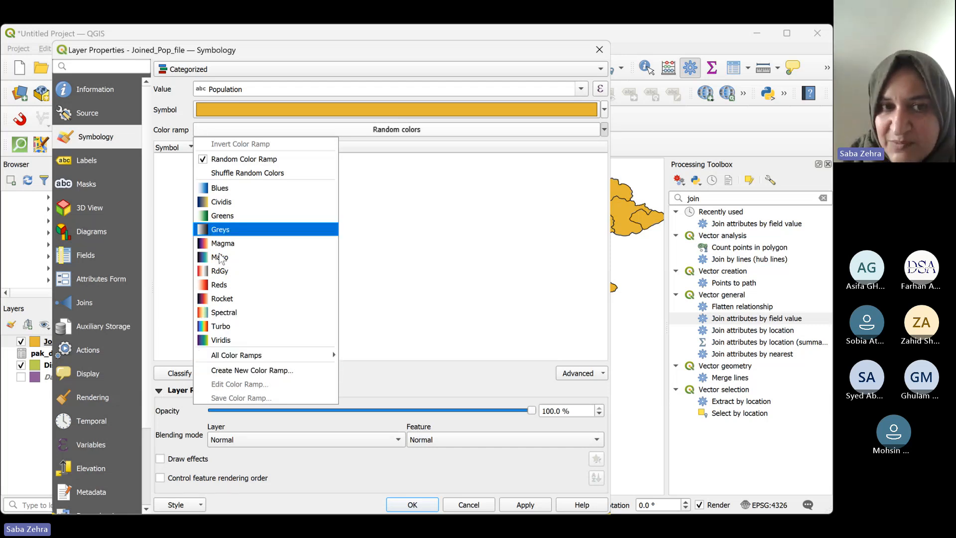
left_click(221, 327)
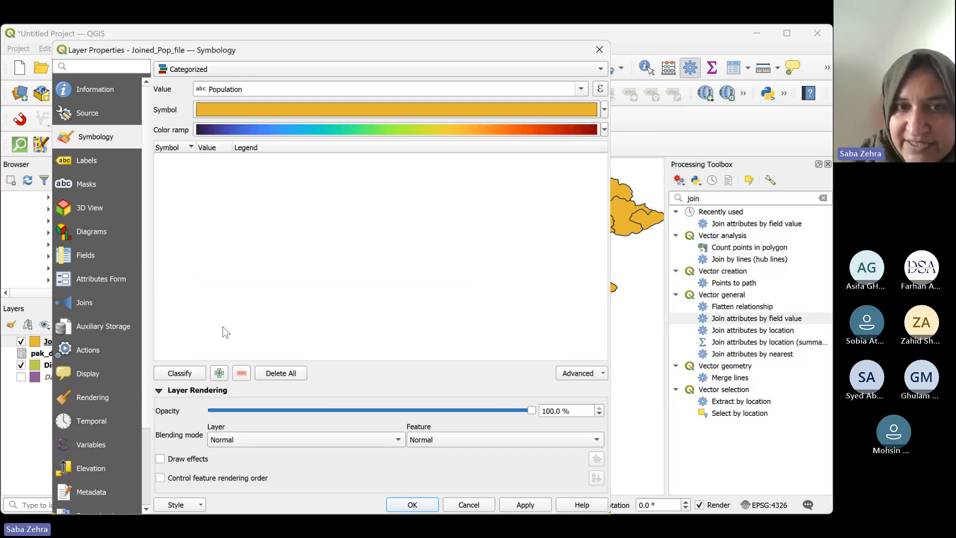
left_click(182, 374)
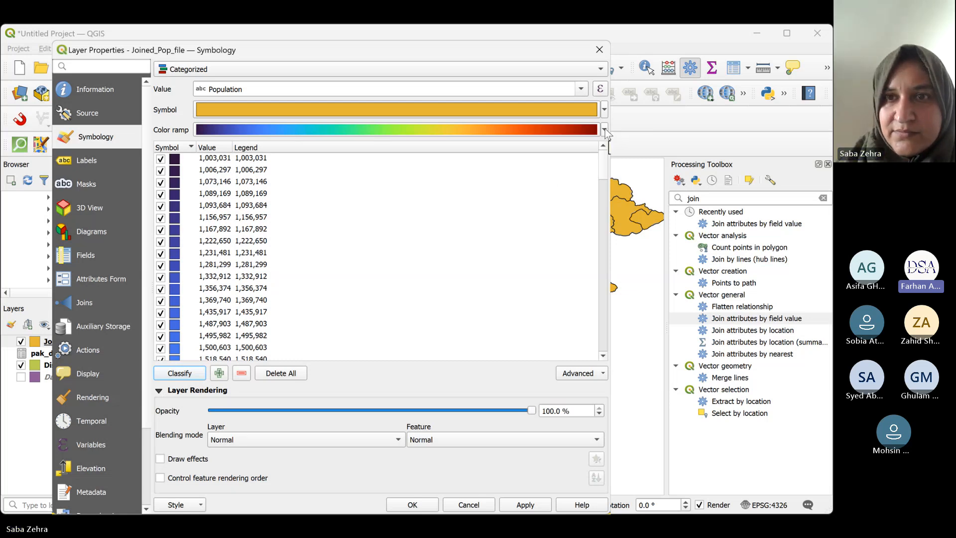
Review the available value fields, the colour ramps and the full list of Population classes
left_click(582, 91)
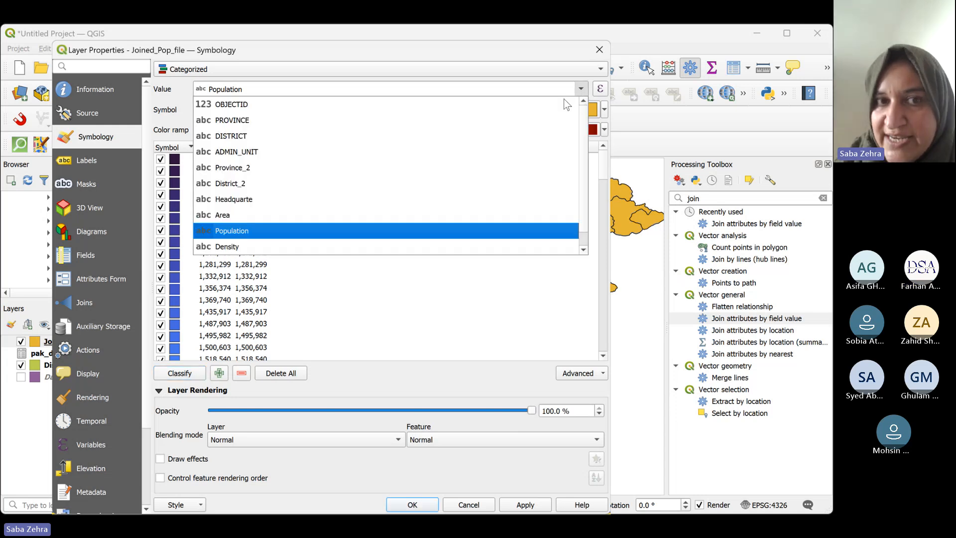
left_click(300, 233)
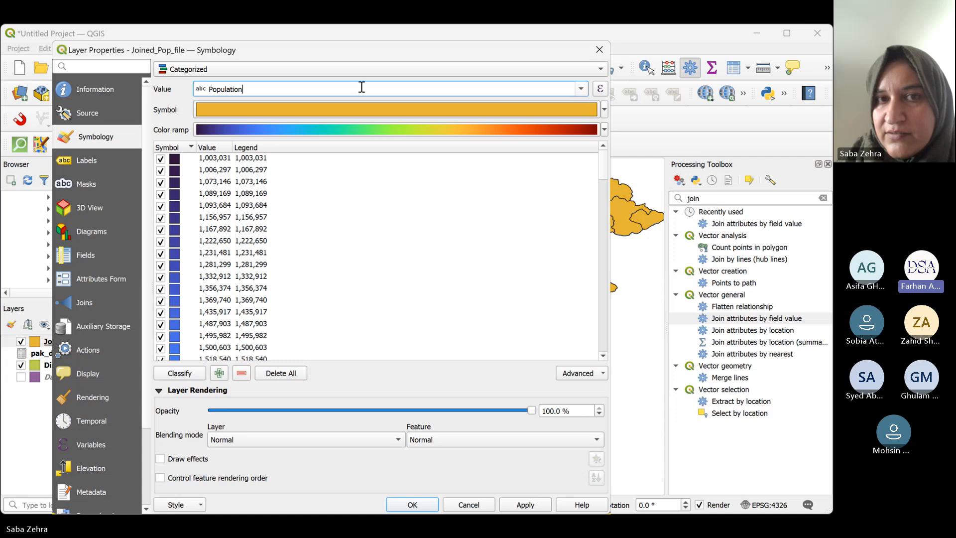
left_click(605, 130)
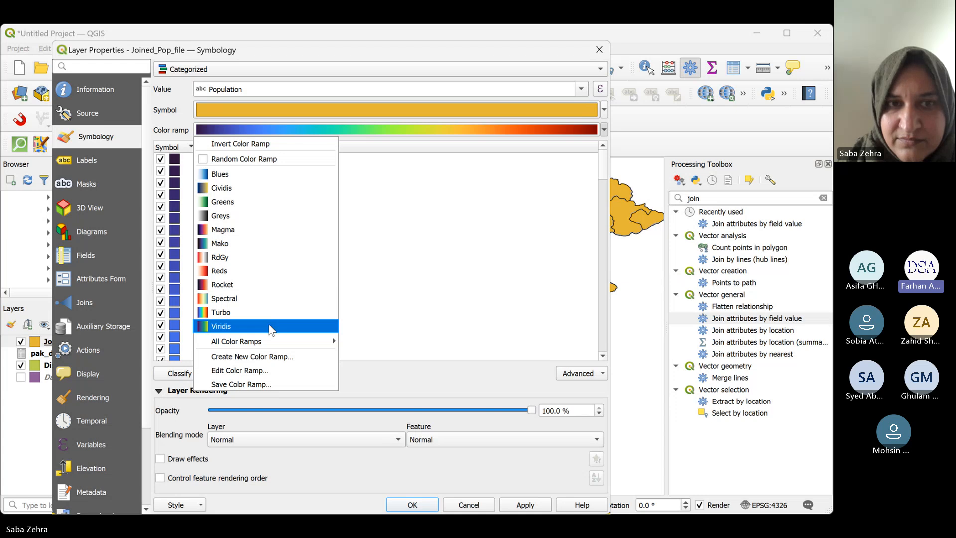
left_click(360, 289)
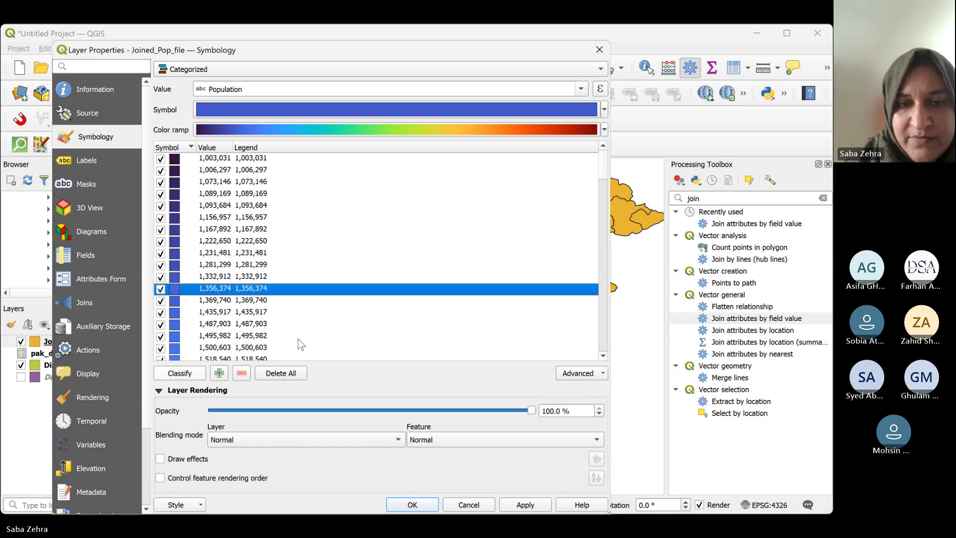
left_click_drag(606, 166, 602, 350)
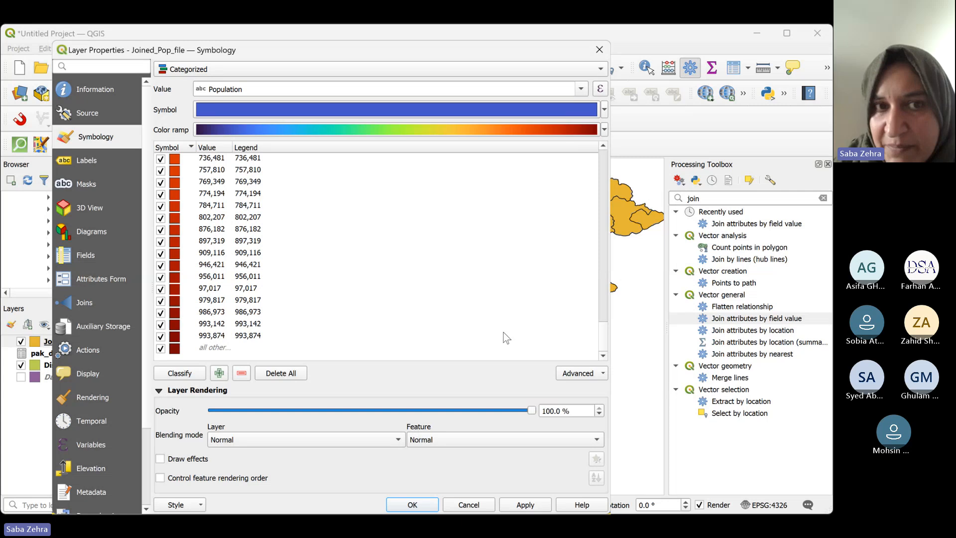
Apply the categorized symbology to the map and close the layer properties
left_click(524, 505)
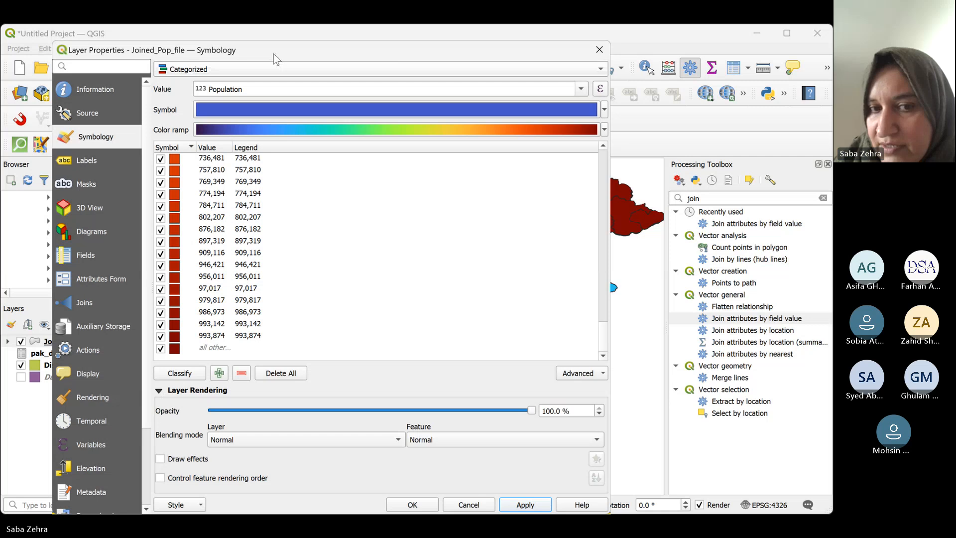
left_click_drag(274, 53, 264, 27)
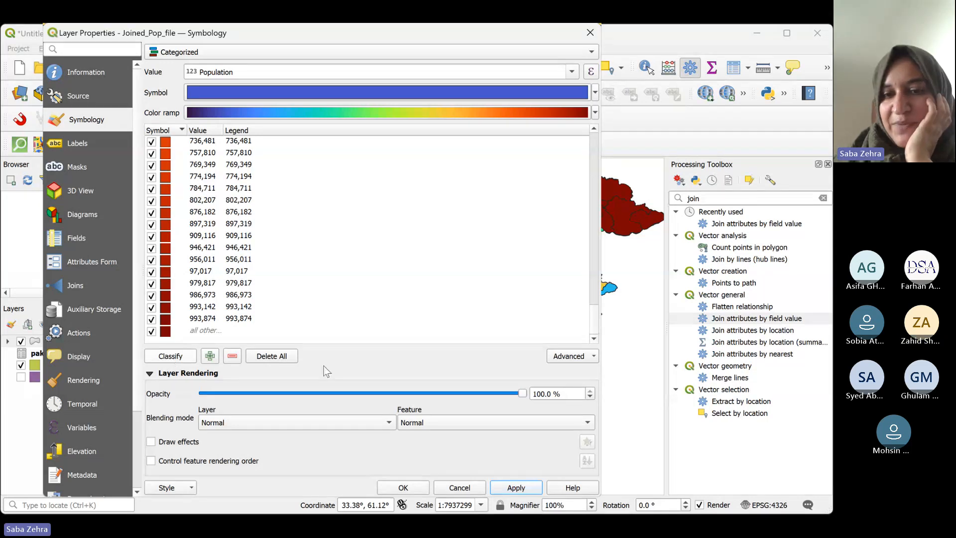
left_click(410, 491)
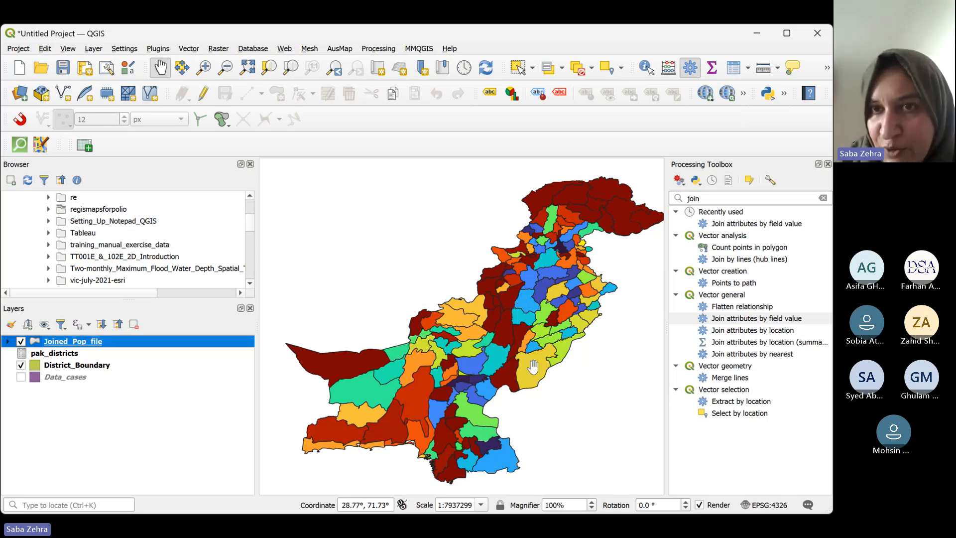
Identify the Bahawalpur district on the map to inspect its joined attributes, then clear the identify results
left_click(646, 69)
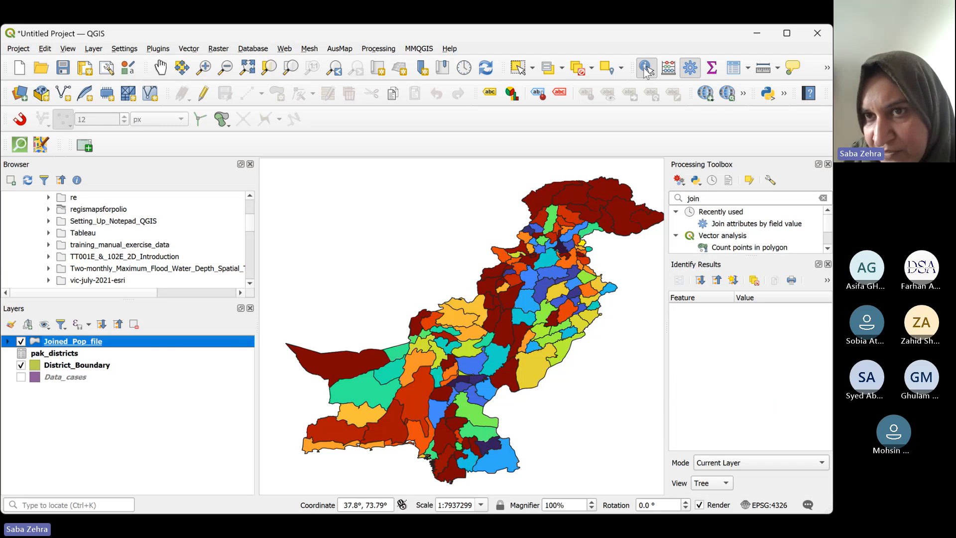
left_click(534, 367)
left_click(533, 368)
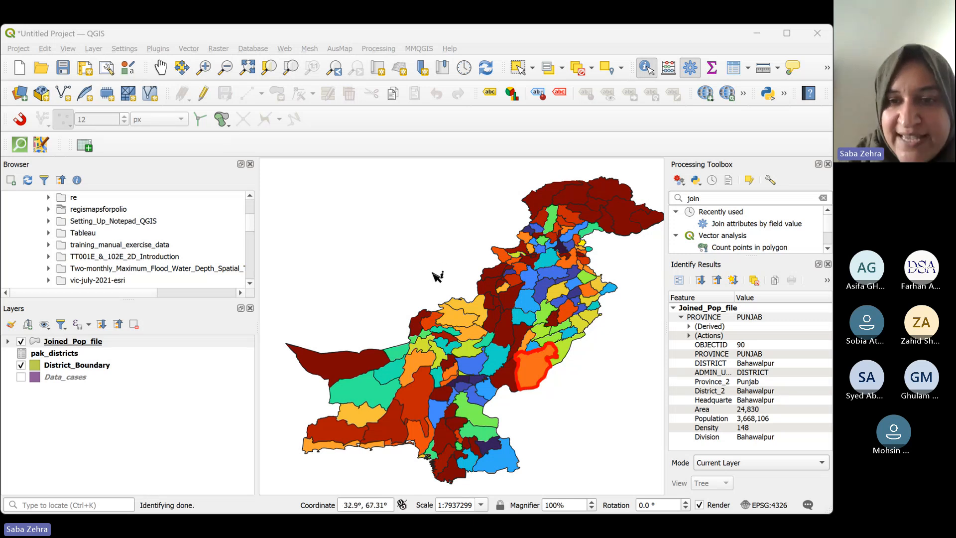
left_click(379, 264)
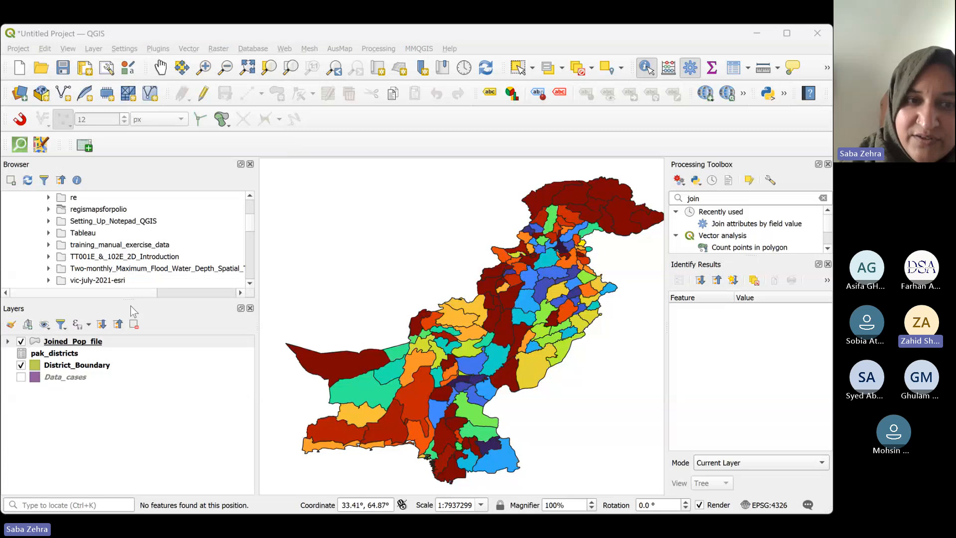
Reopen the Joined_Pop_file layer's symbology and switch the renderer to Graduated
left_click(80, 342)
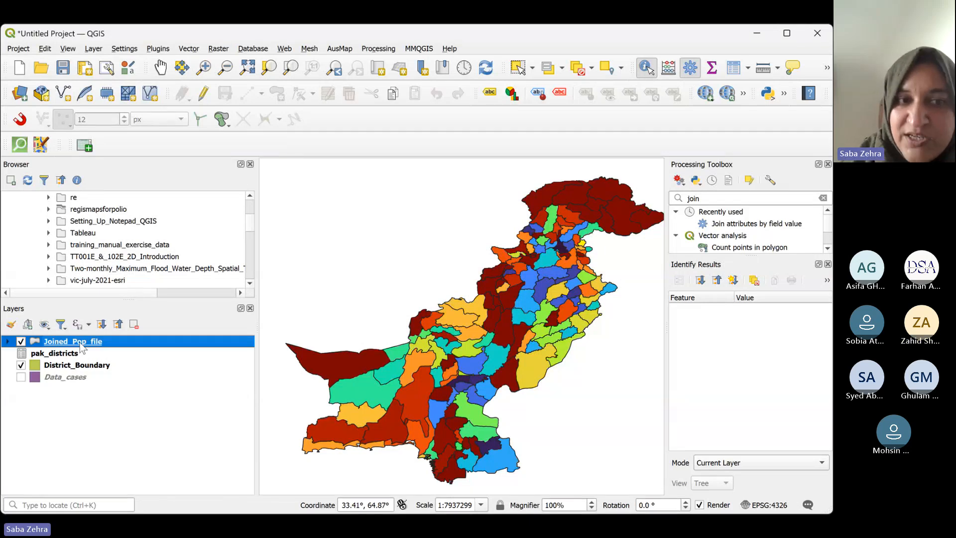
double_click(108, 343)
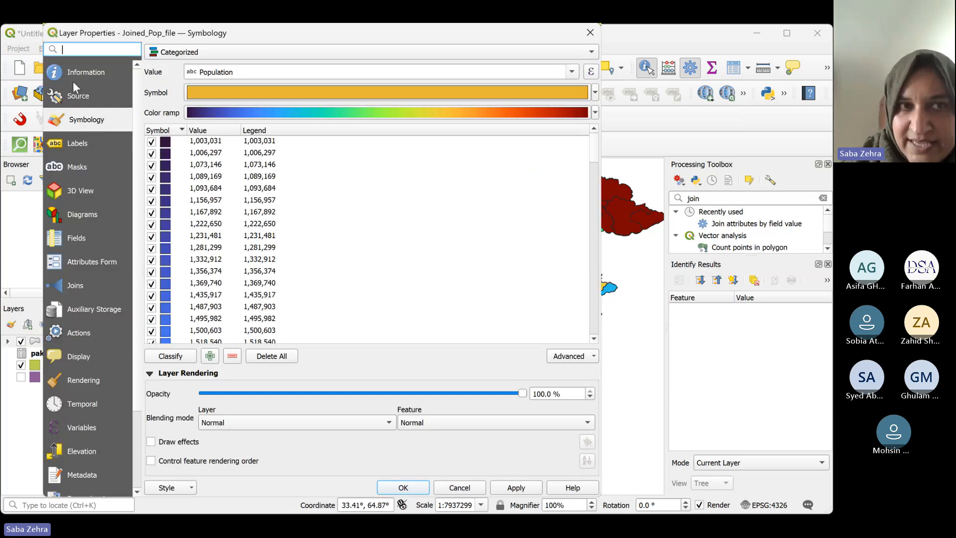
left_click(546, 54)
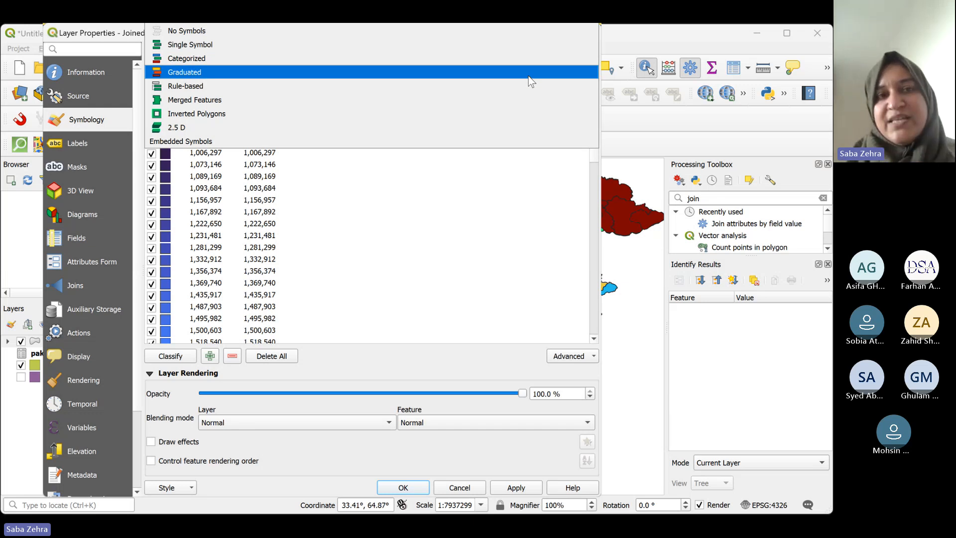
left_click(245, 75)
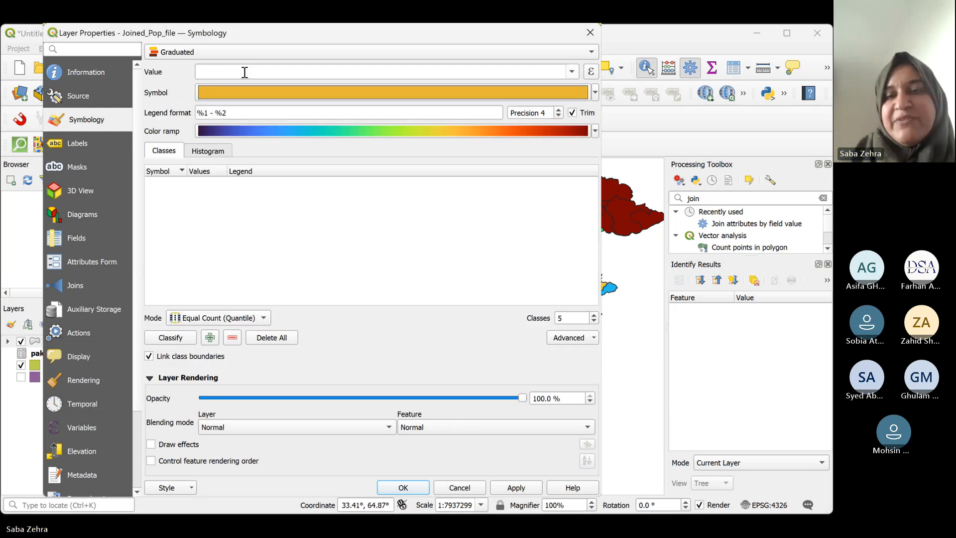
Check which fields are available for the graduated renderer and choose OBJECTID as its value
left_click(571, 76)
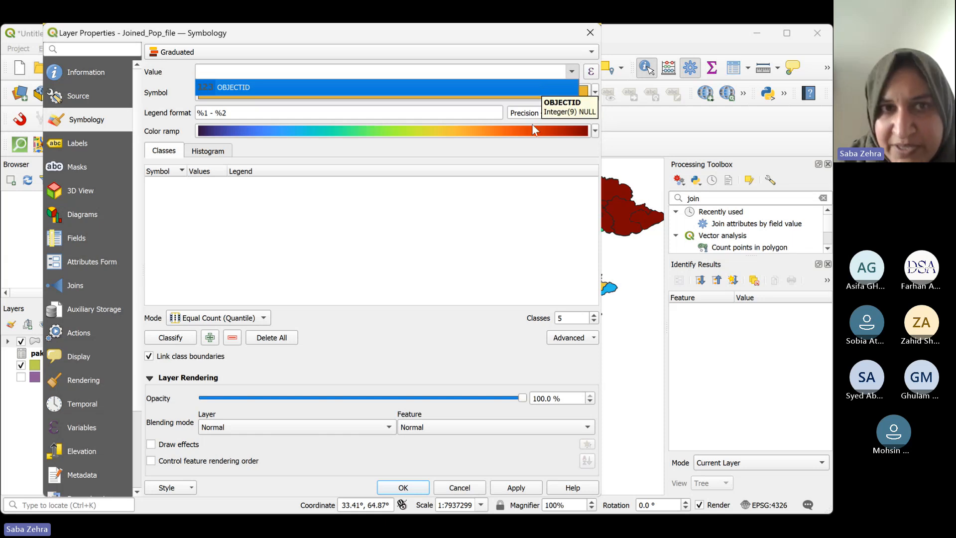
left_click(473, 196)
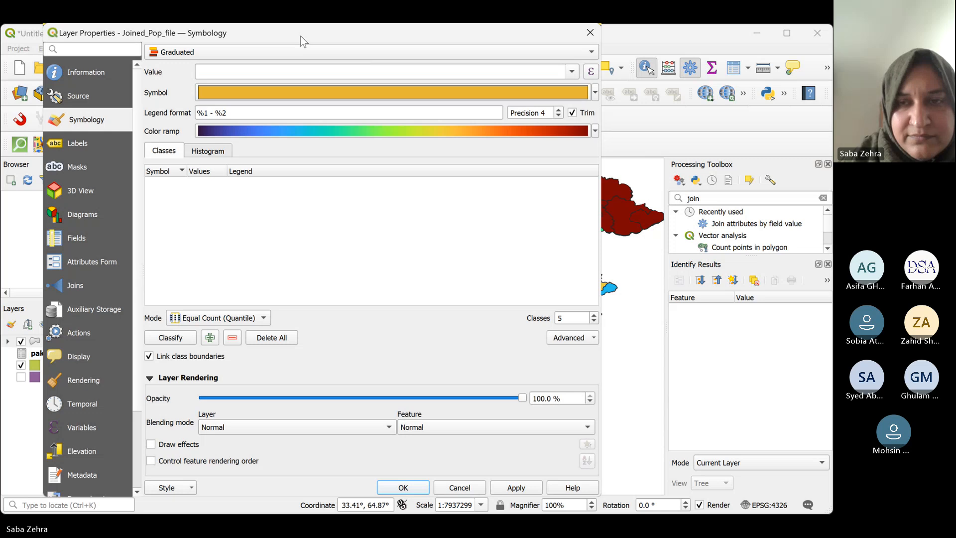
left_click_drag(301, 38, 350, 131)
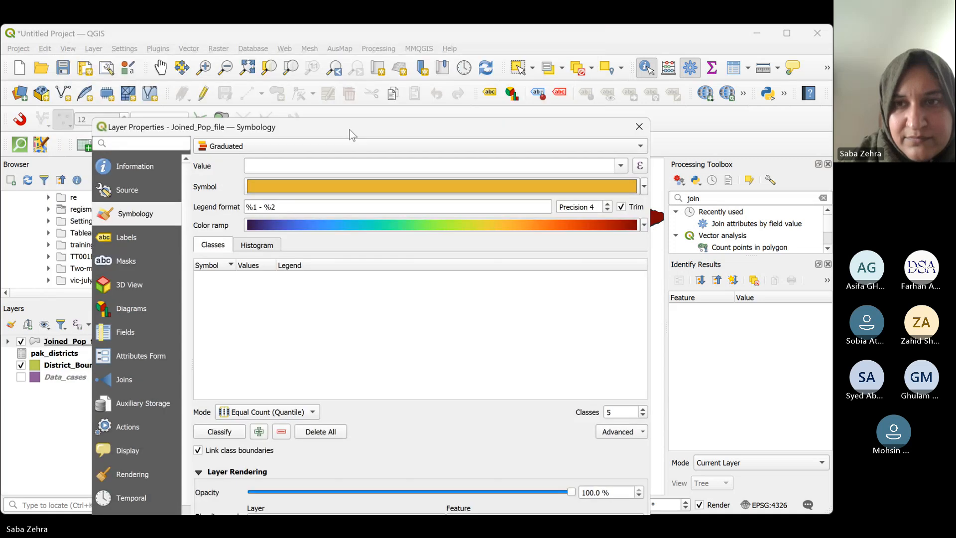
left_click(621, 167)
left_click(575, 181)
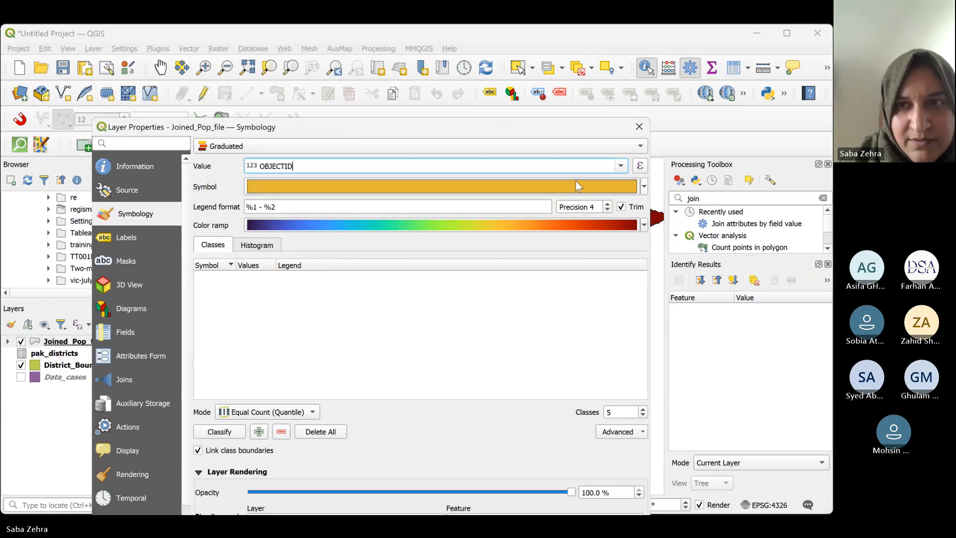
Try to set the graduated renderer's value to the Population field by replacing the OBJECTID expression
left_click(641, 167)
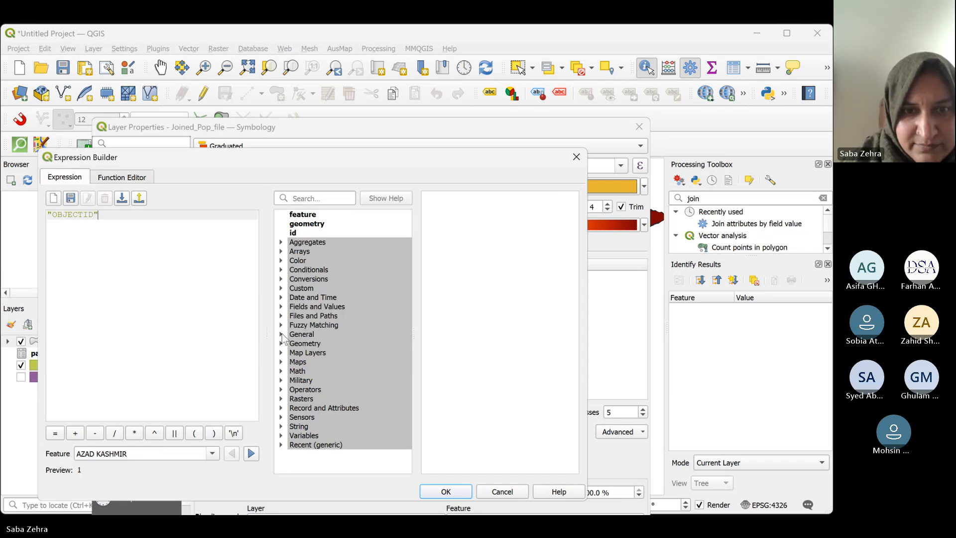
left_click(281, 307)
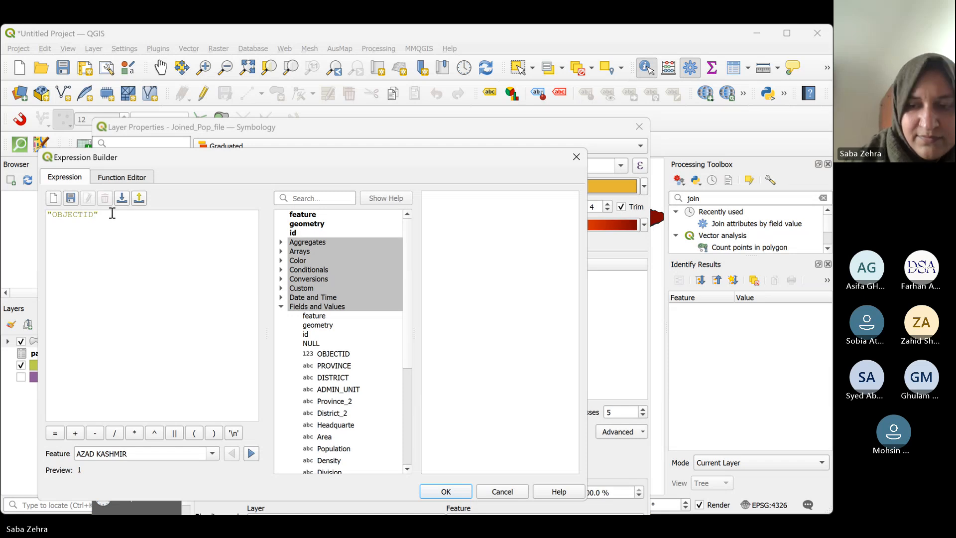
key("ctrl+a")
key("BackSpace")
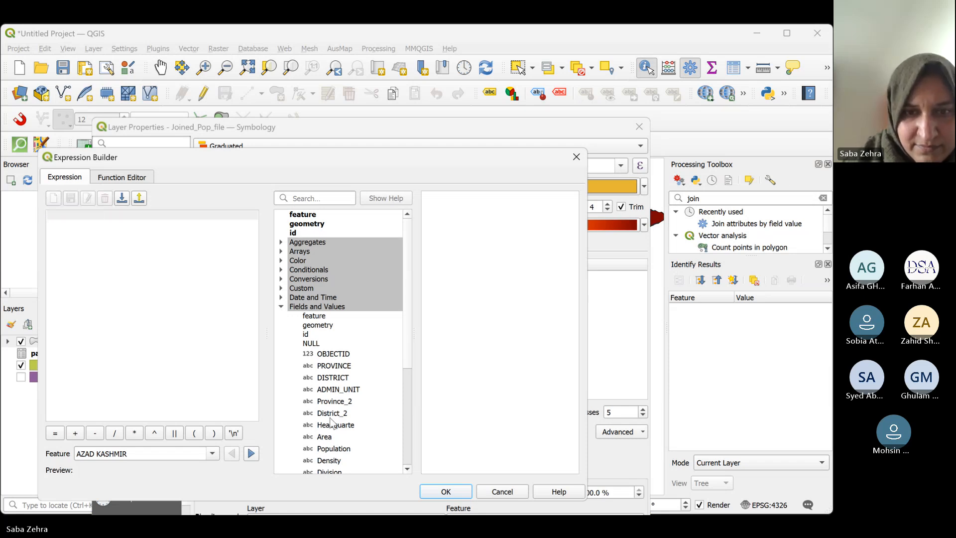
double_click(332, 448)
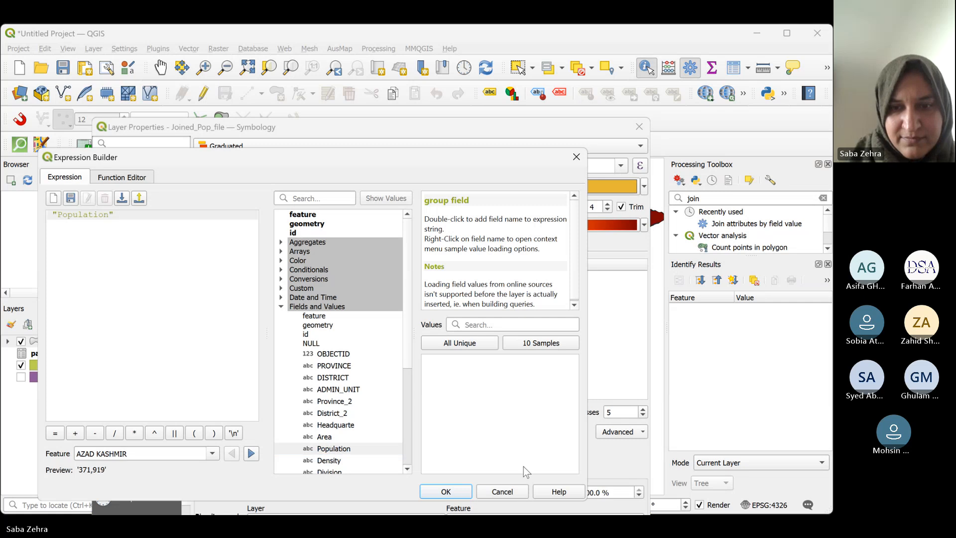
left_click(466, 497)
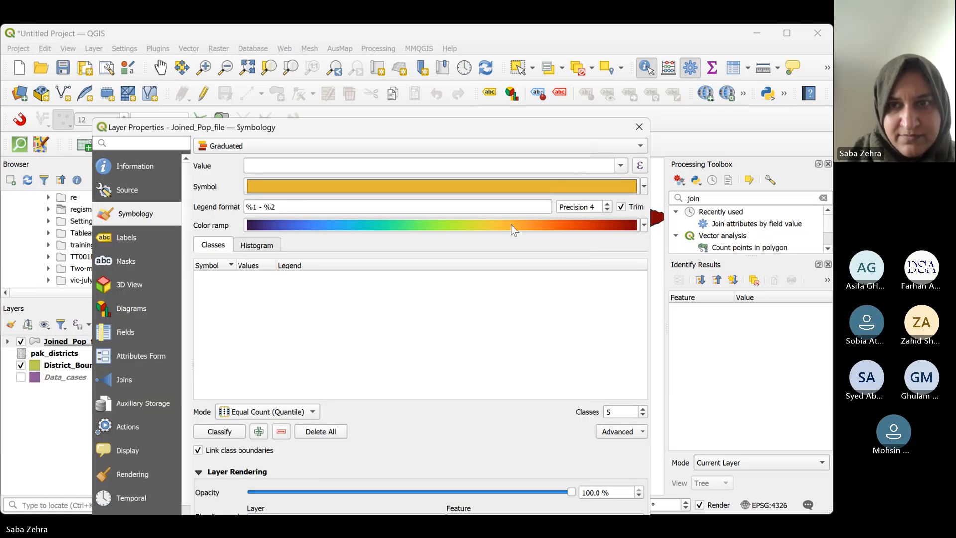
Recheck the fields offered for the graduated renderer's value and discard the symbology changes
left_click(621, 166)
left_click(623, 166)
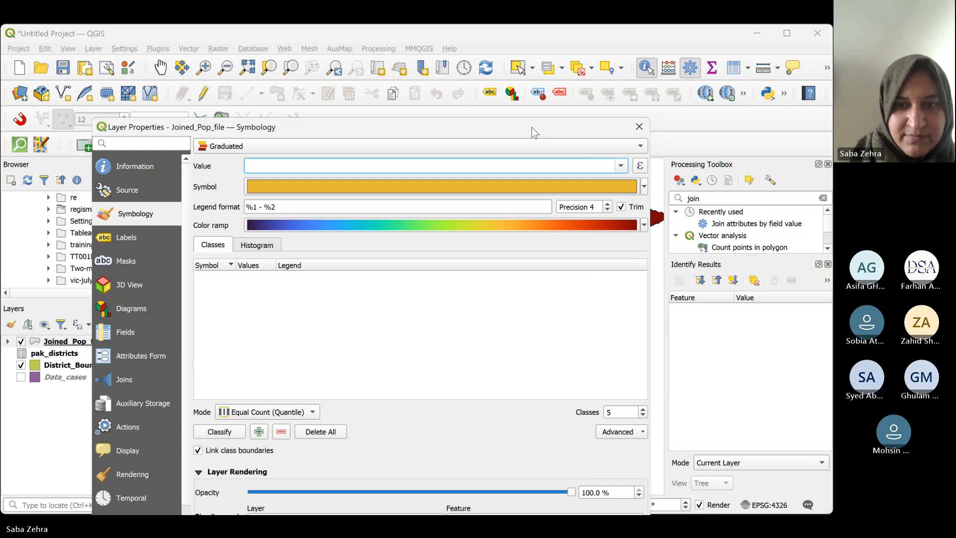
left_click_drag(535, 132, 478, 38)
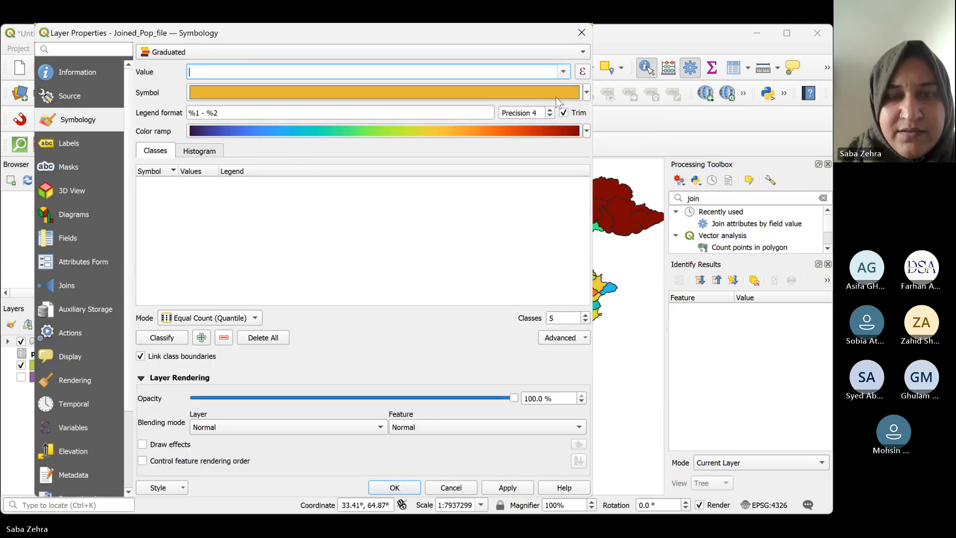
left_click(565, 76)
left_click(565, 76)
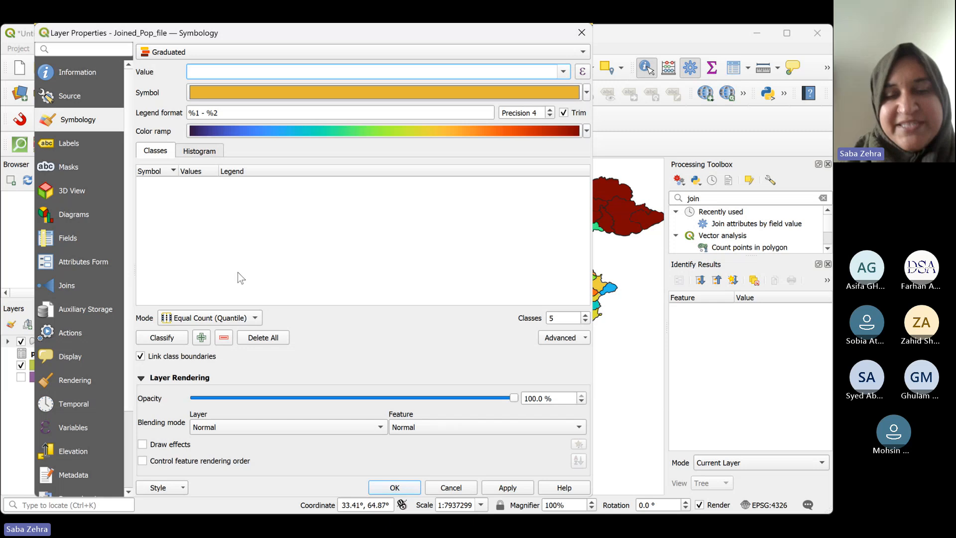
left_click(443, 492)
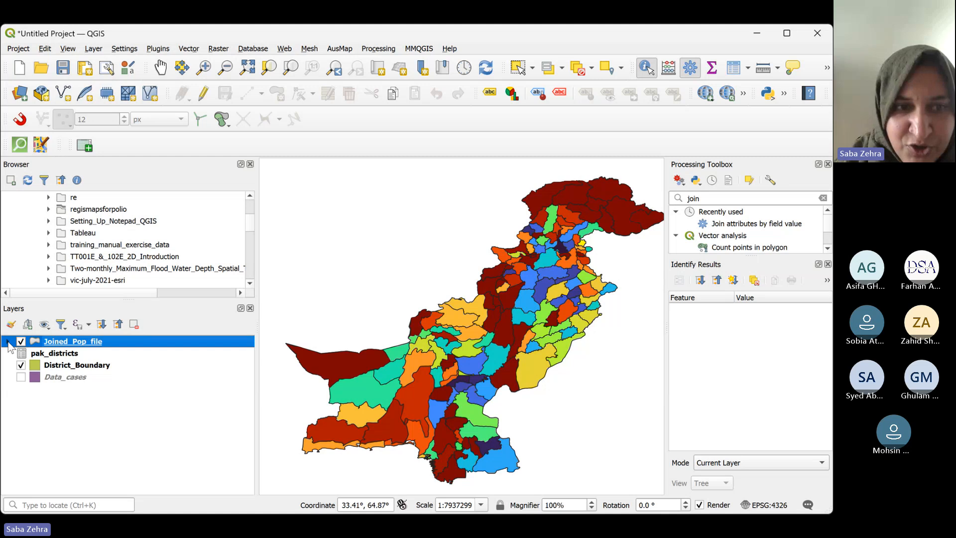
Review the Joined_Pop_file legend classes, then identify the R Y Khan district on the map to inspect its joined attributes
left_click(7, 342)
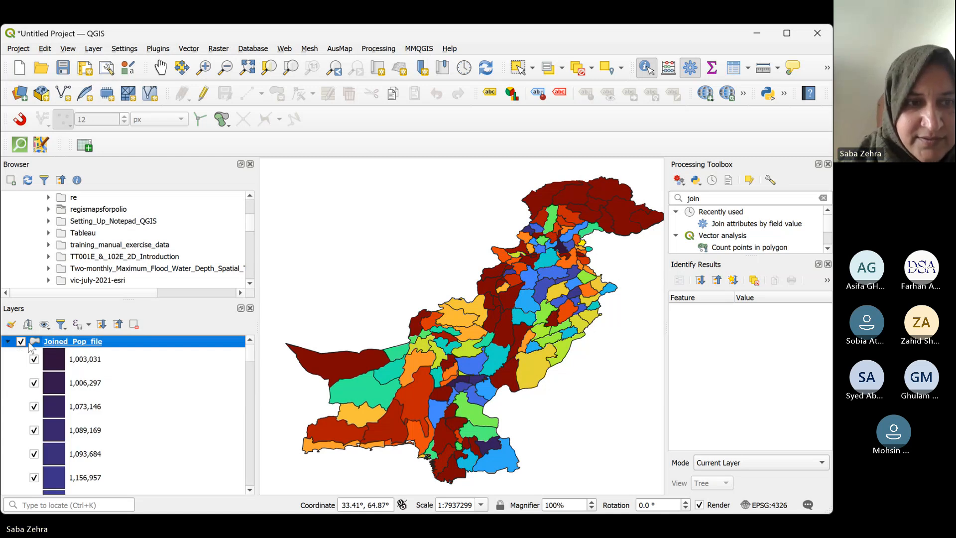
left_click(8, 342)
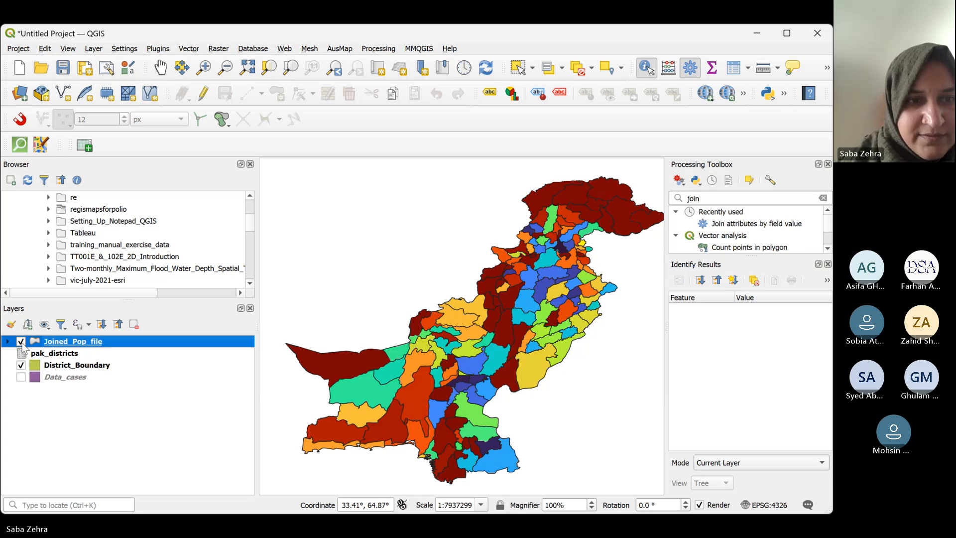
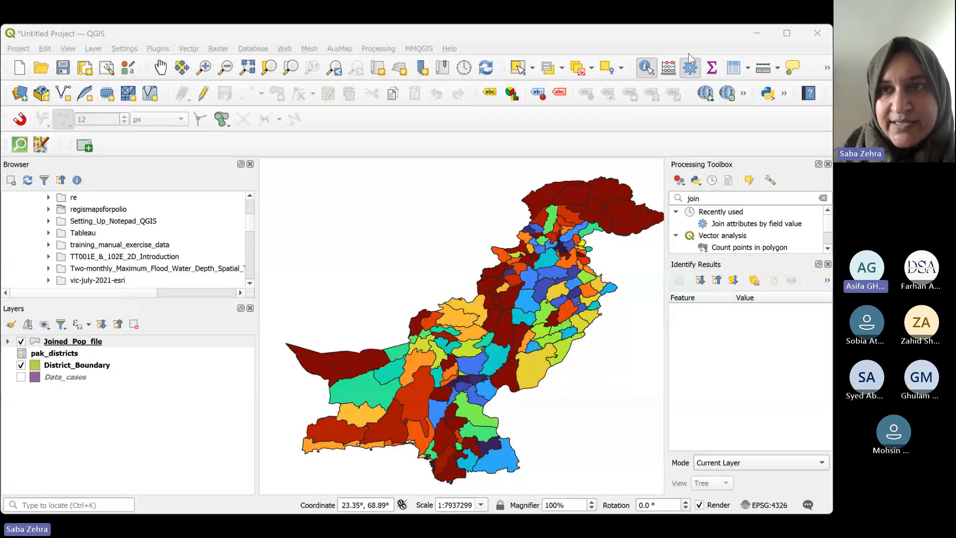
left_click(646, 70)
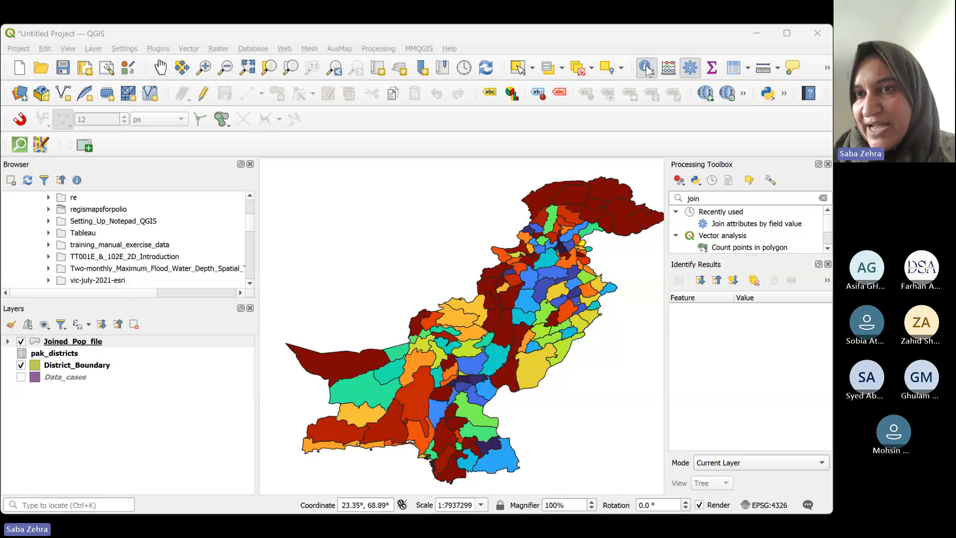
left_click(648, 72)
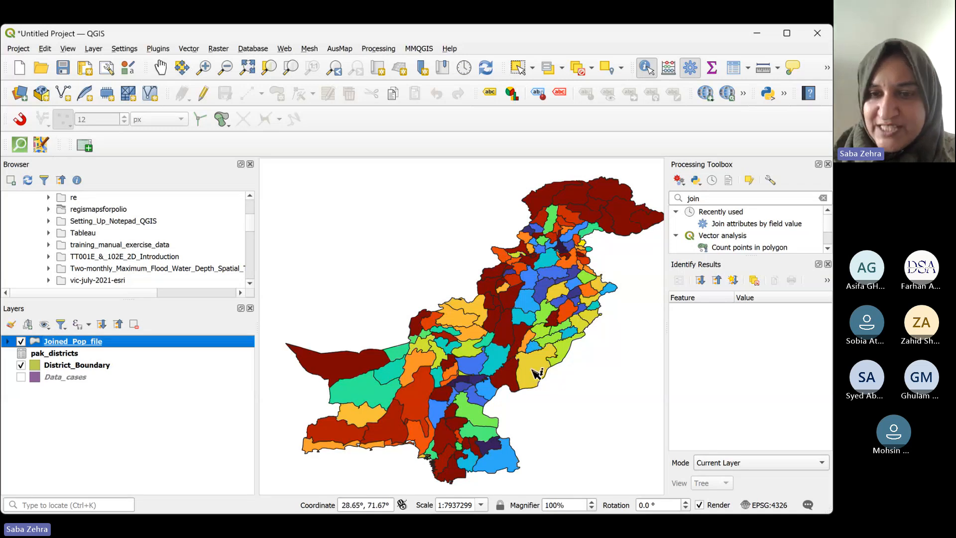
left_click(505, 378)
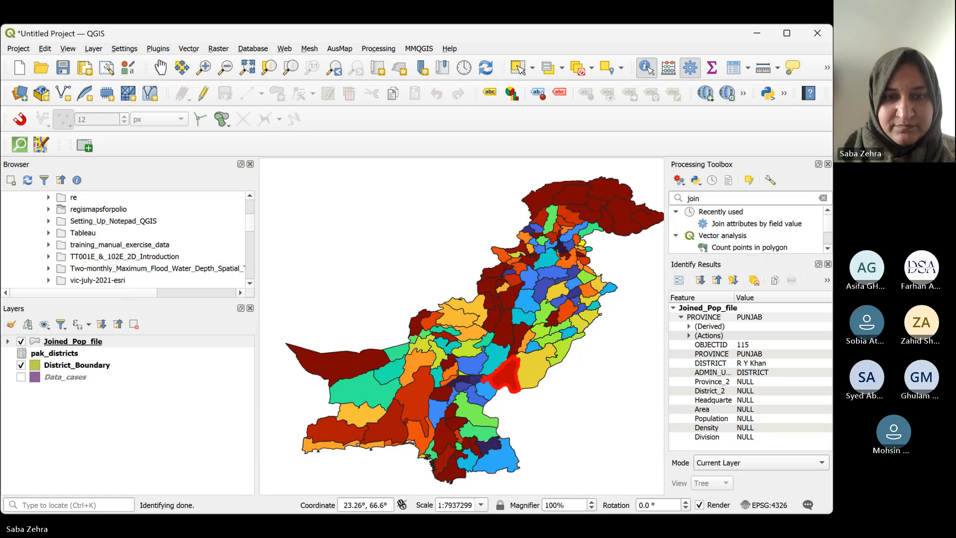
left_click(258, 429)
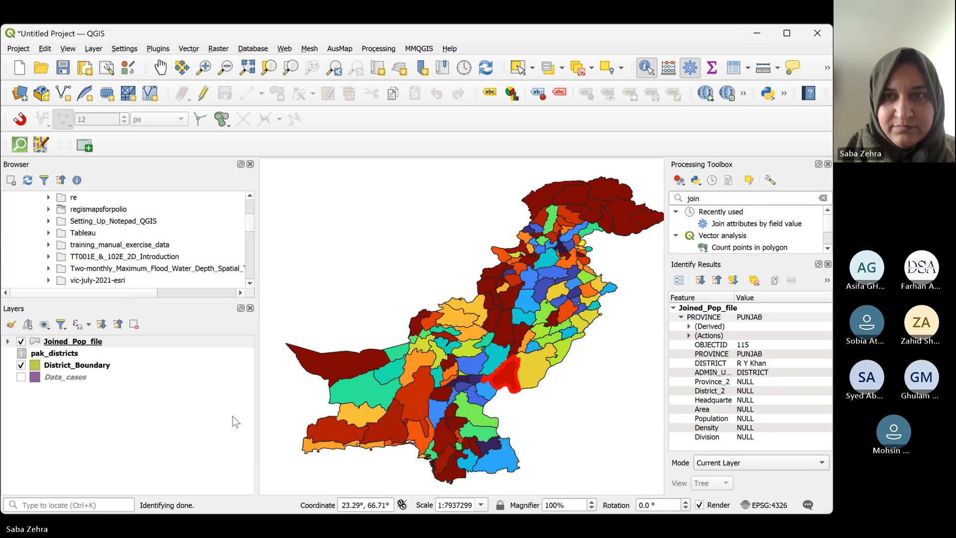
Switch to the United Nations Clear Map page in Chrome and review the ClearMap styles and their service URLs
left_click(704, 35)
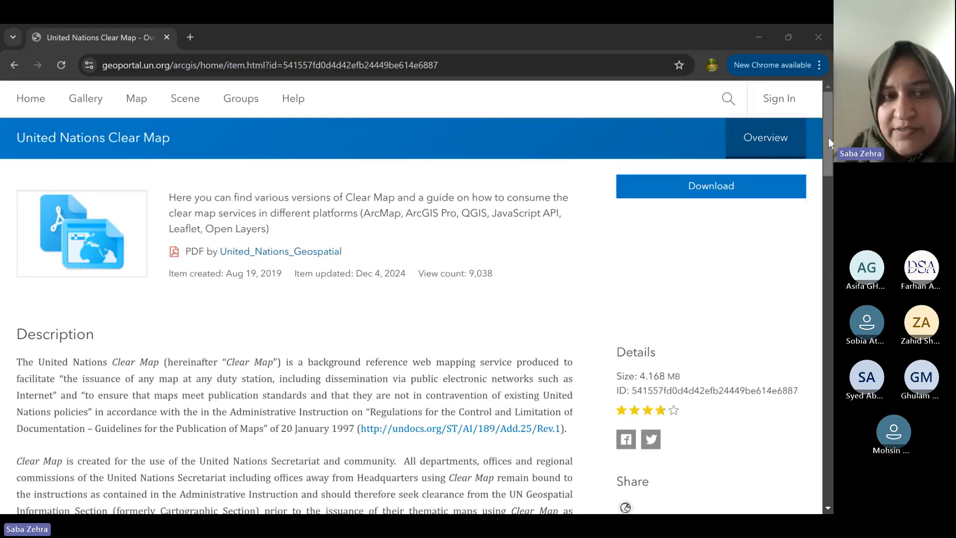
left_click_drag(829, 136, 829, 291)
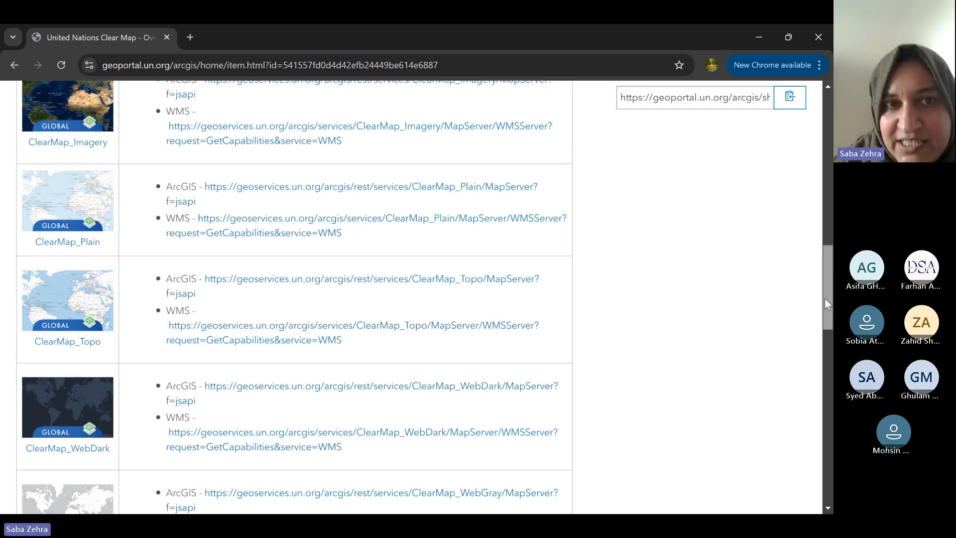
left_click_drag(825, 297, 824, 223)
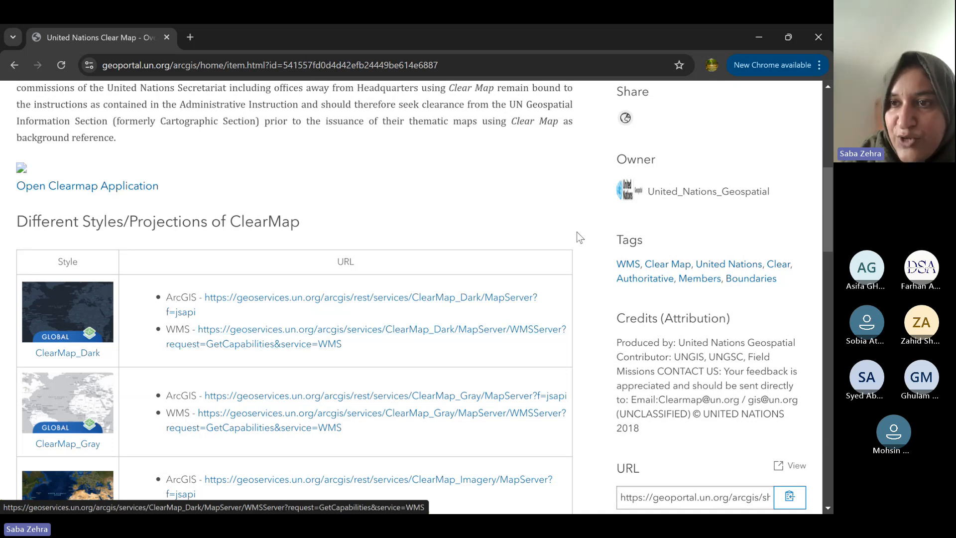
left_click_drag(825, 192, 831, 243)
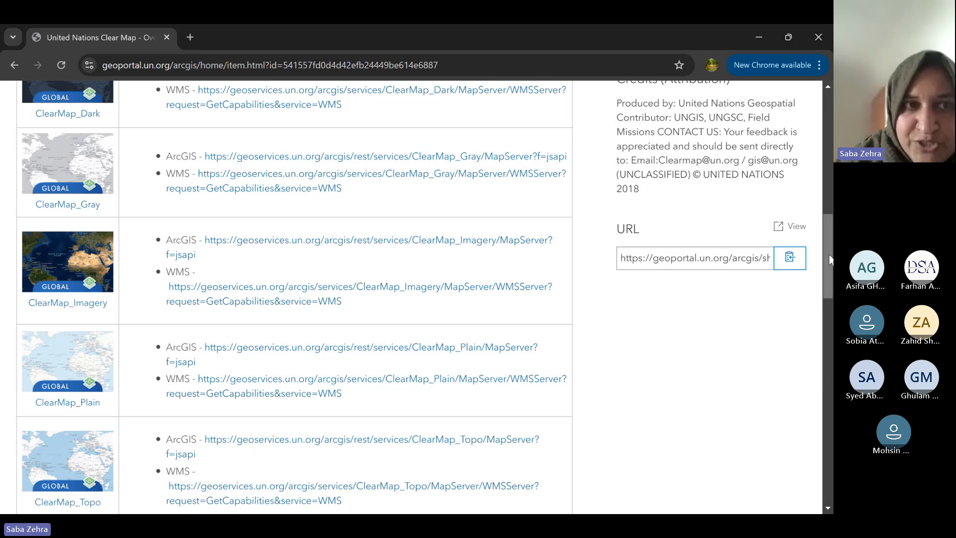
left_click_drag(831, 259, 827, 309)
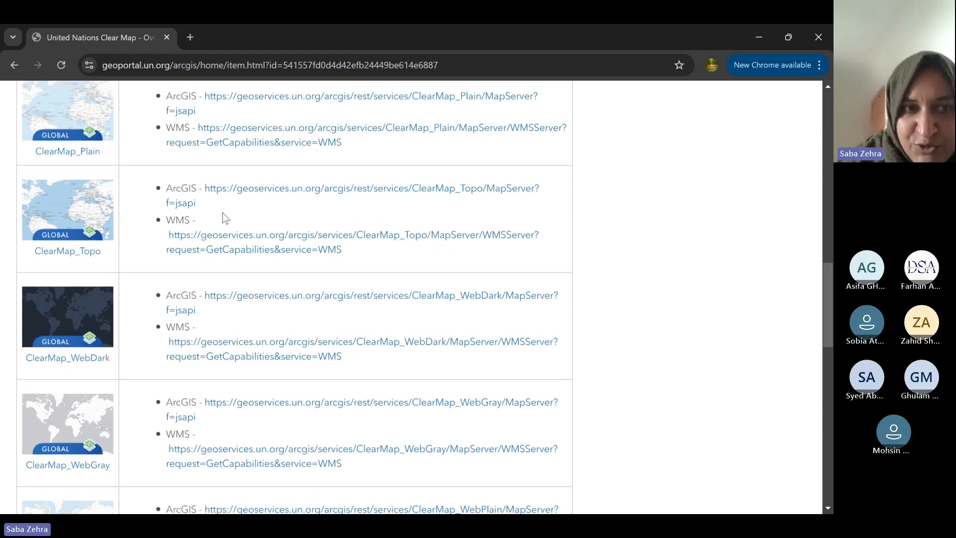
Copy the ArcGIS service URL of the ClearMap_Topo style
left_click_drag(205, 205, 205, 189)
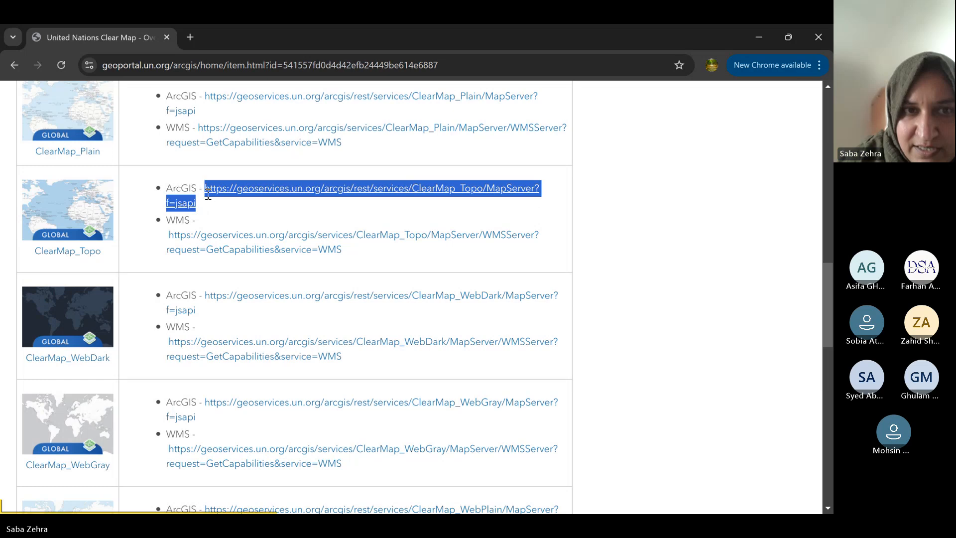
right_click(261, 196)
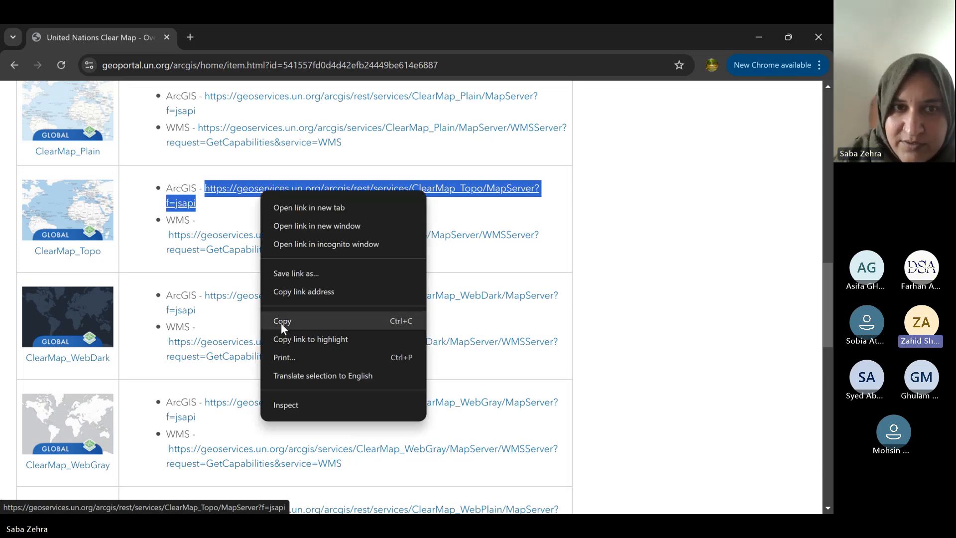
left_click(230, 277)
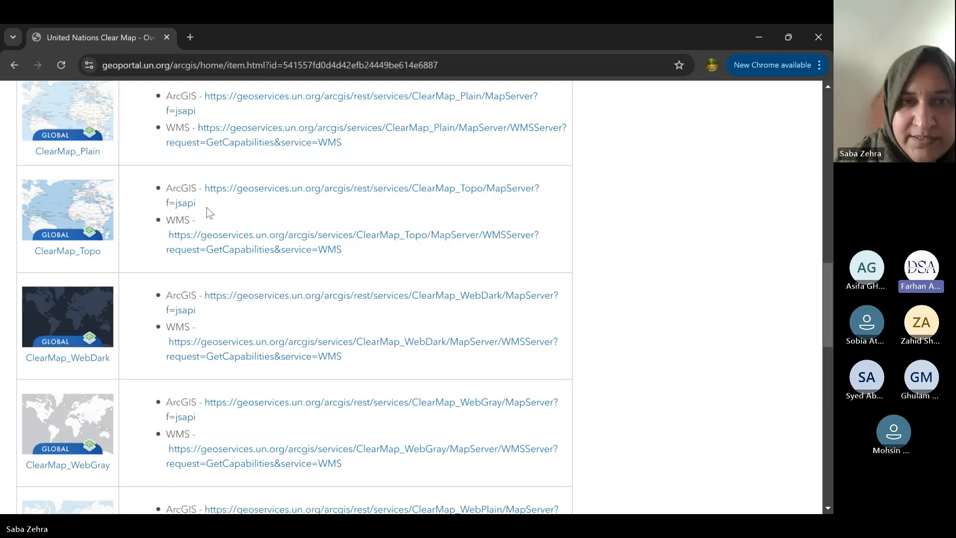
left_click_drag(208, 213, 207, 190)
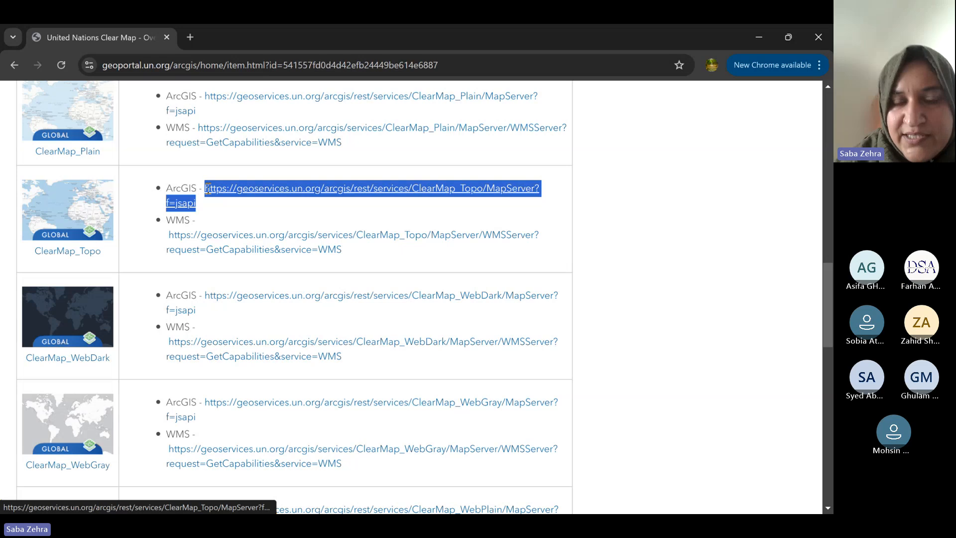
right_click(235, 192)
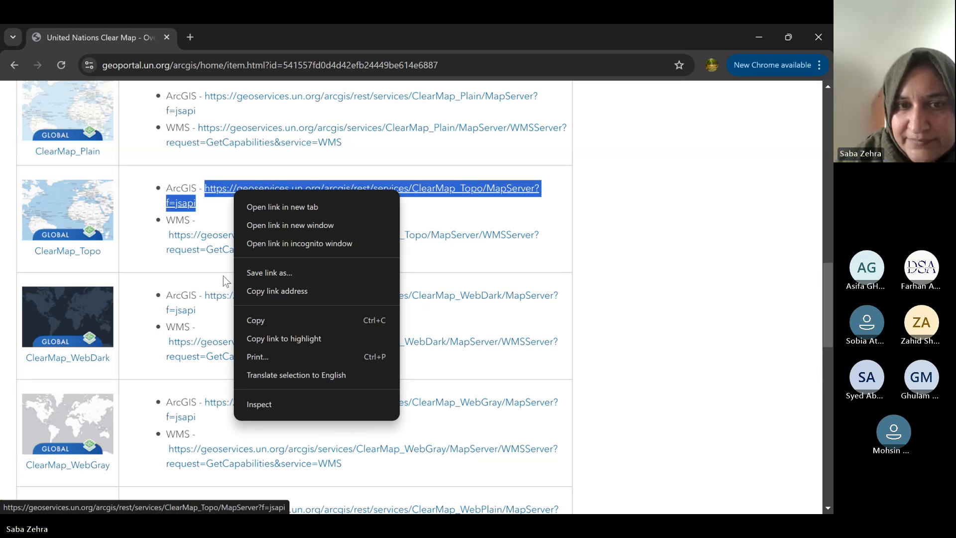
left_click(249, 320)
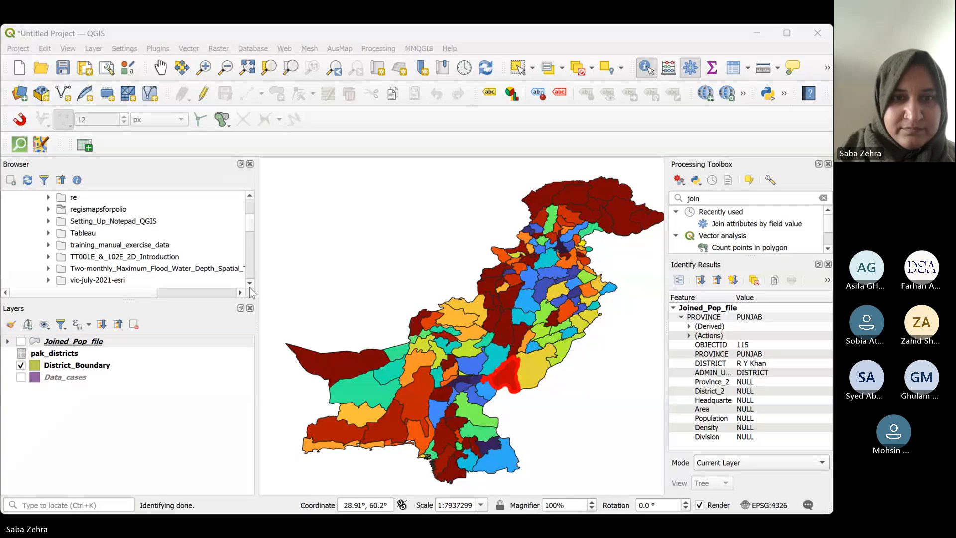
Return to QGIS, collapse the WFS / OGC API - Features connections and expand and select ArcGIS REST Servers
left_click_drag(252, 223, 252, 225)
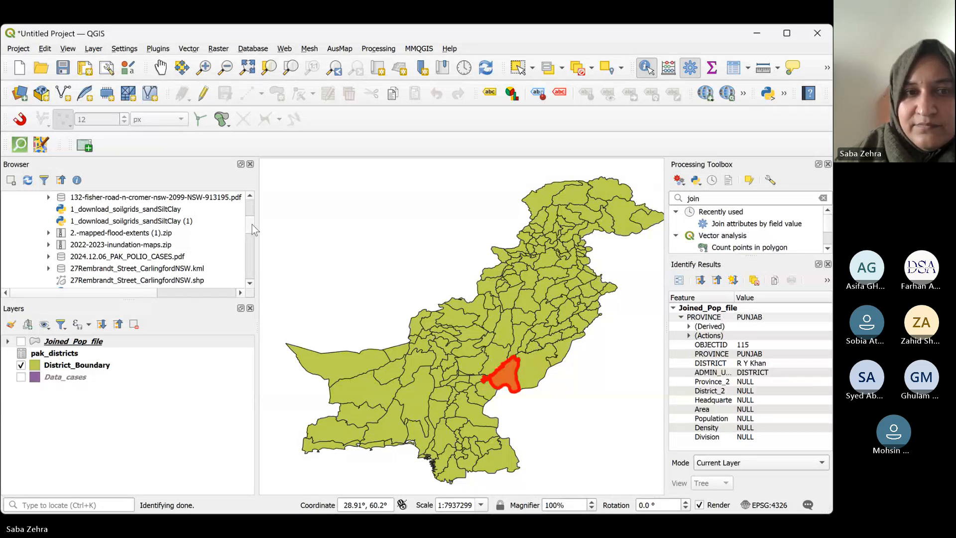
left_click_drag(252, 225, 251, 279)
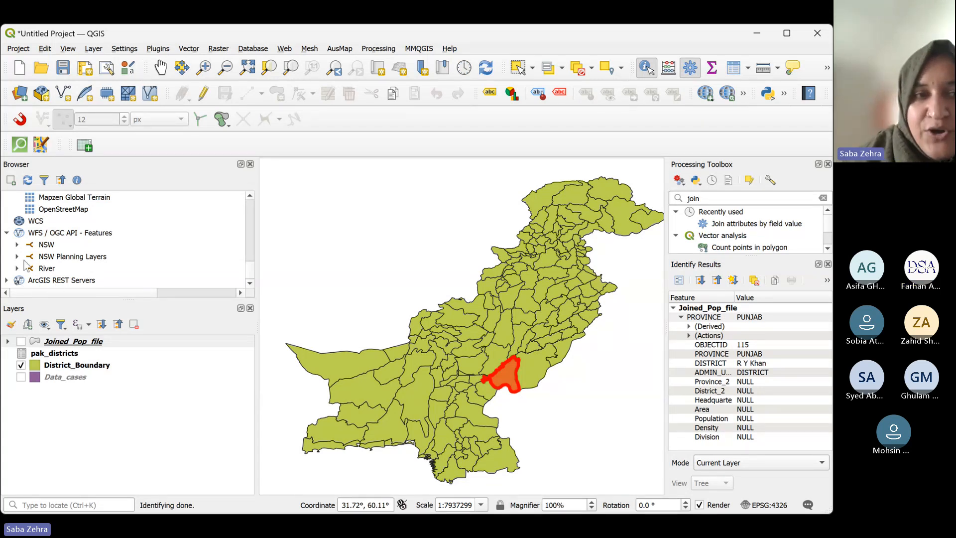
left_click(6, 235)
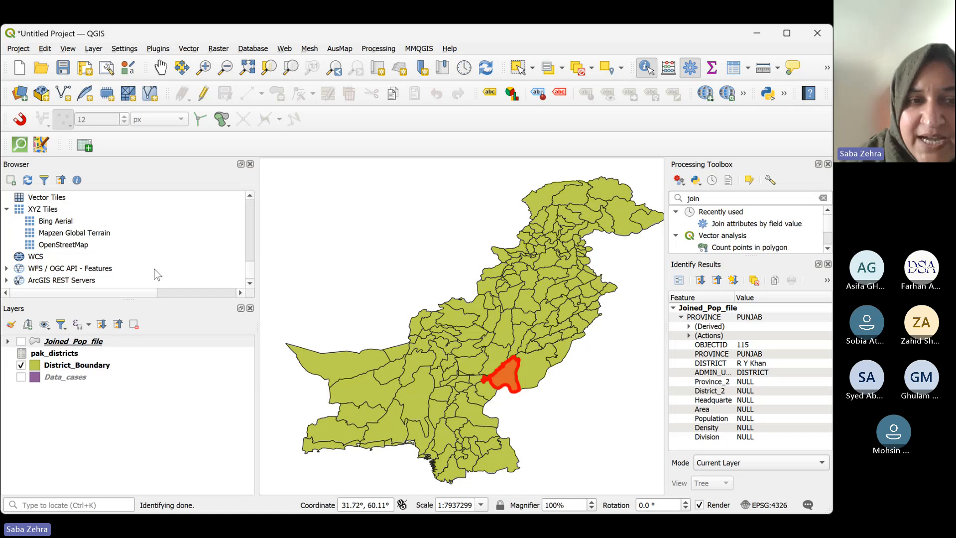
left_click(7, 280)
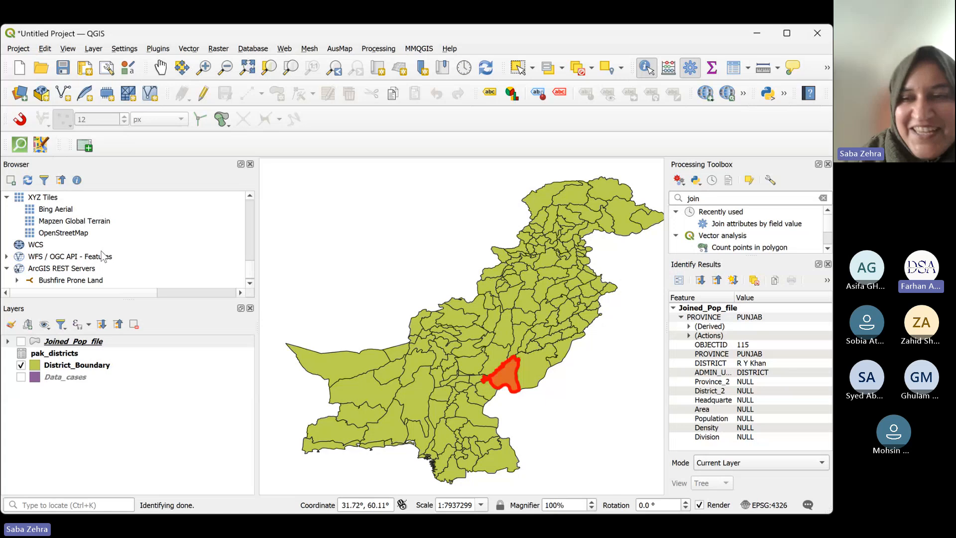
left_click(55, 269)
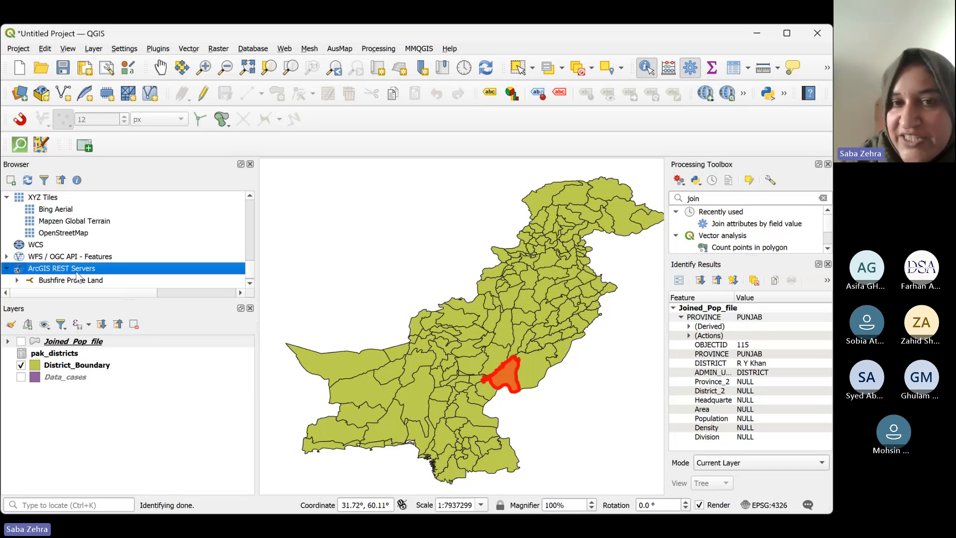
key("alt+Tab")
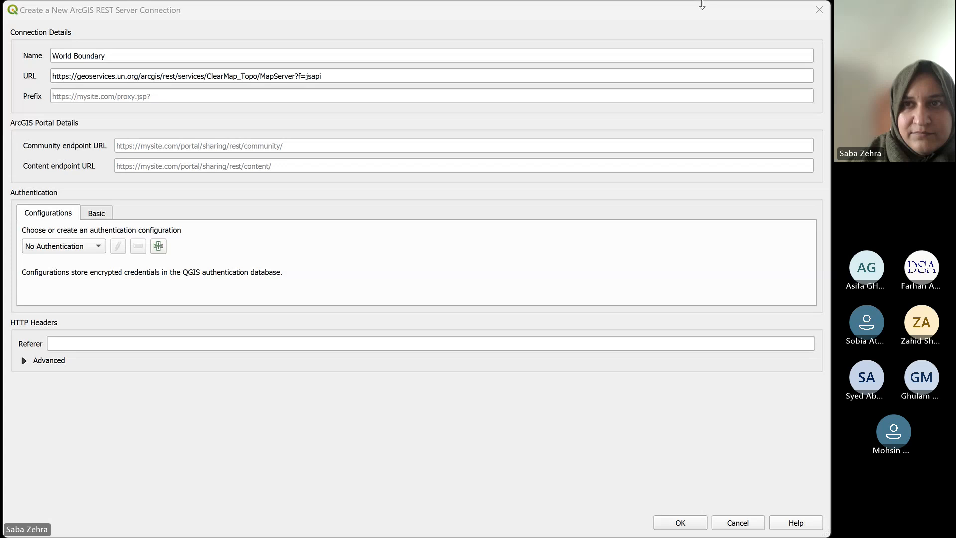
left_click_drag(702, 2, 516, 41)
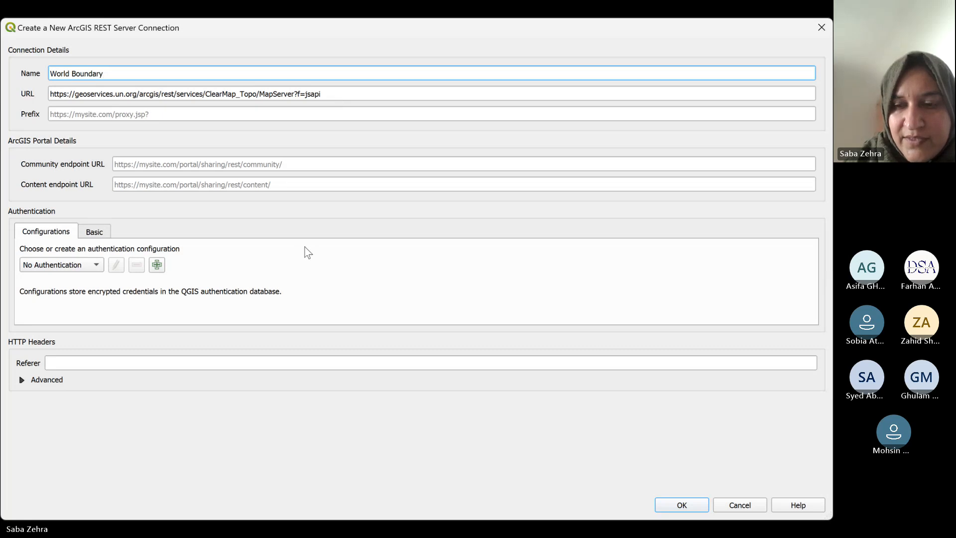
left_click(666, 505)
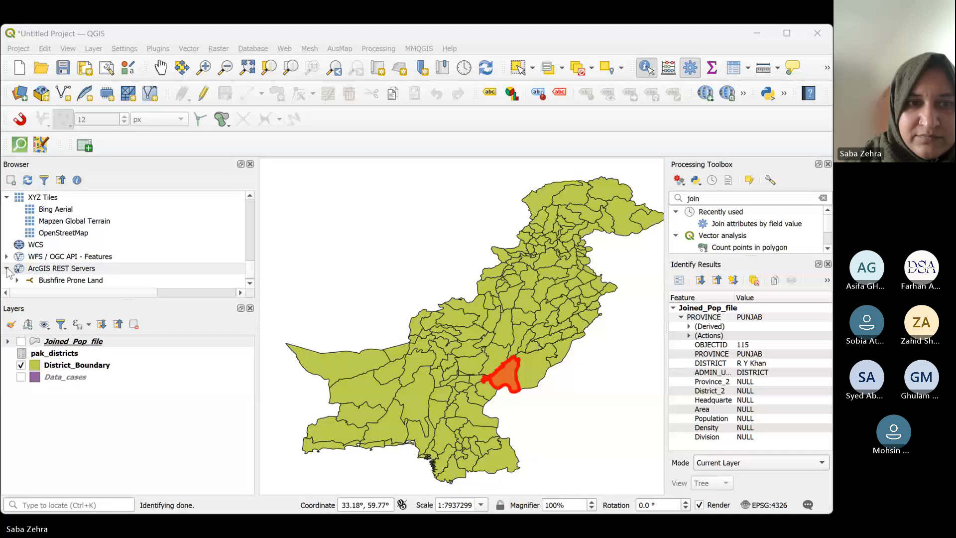
Expand ArcGIS REST Servers and the World Boundary connection beneath it to check the connection's contents
left_click(37, 281)
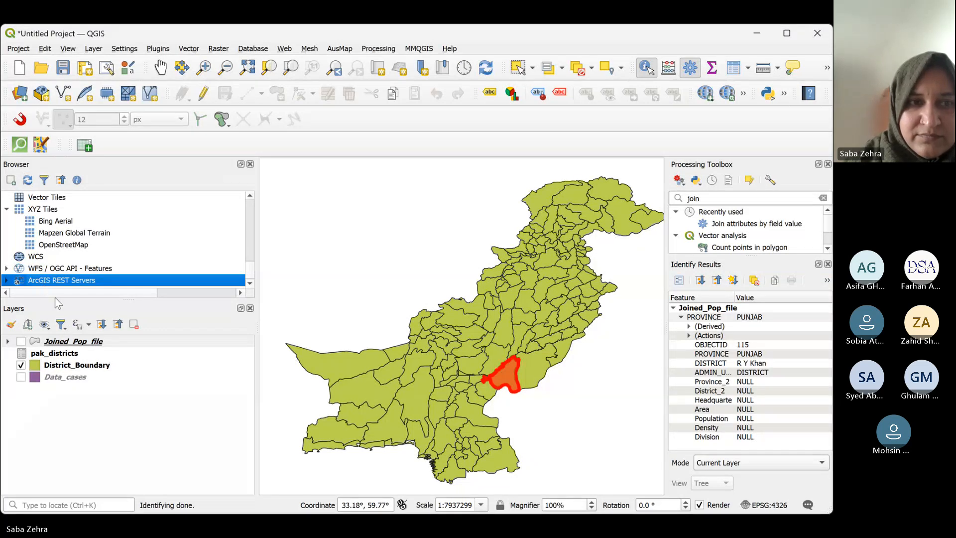
left_click(250, 284)
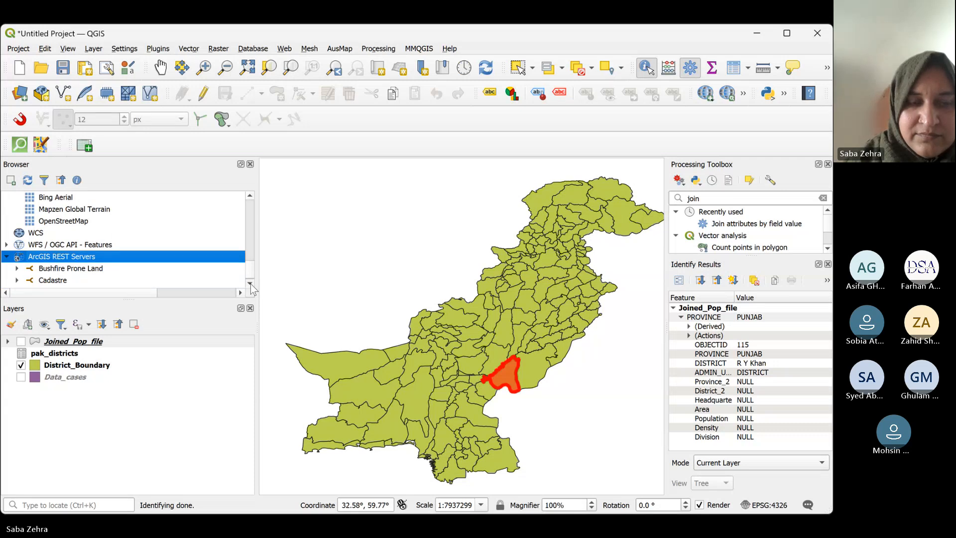
left_click(250, 283)
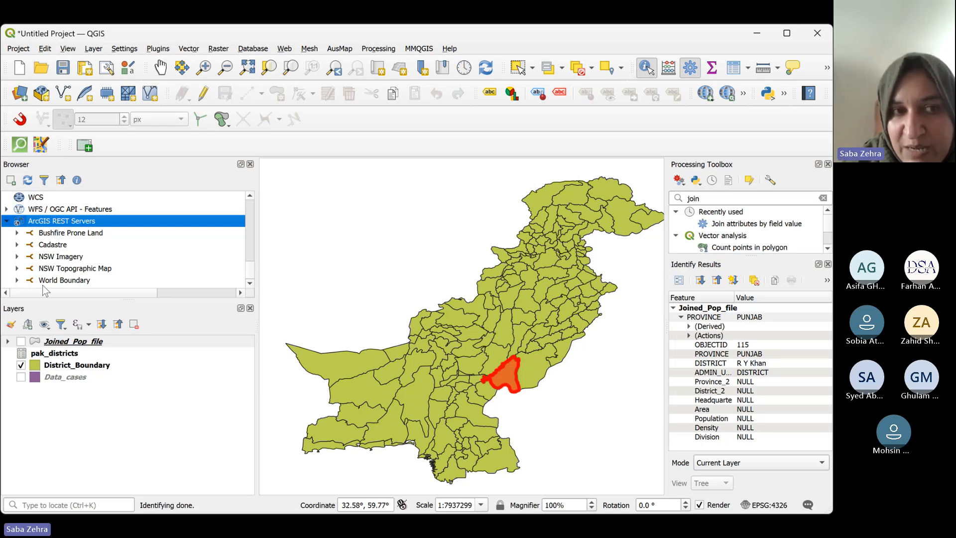
left_click(17, 280)
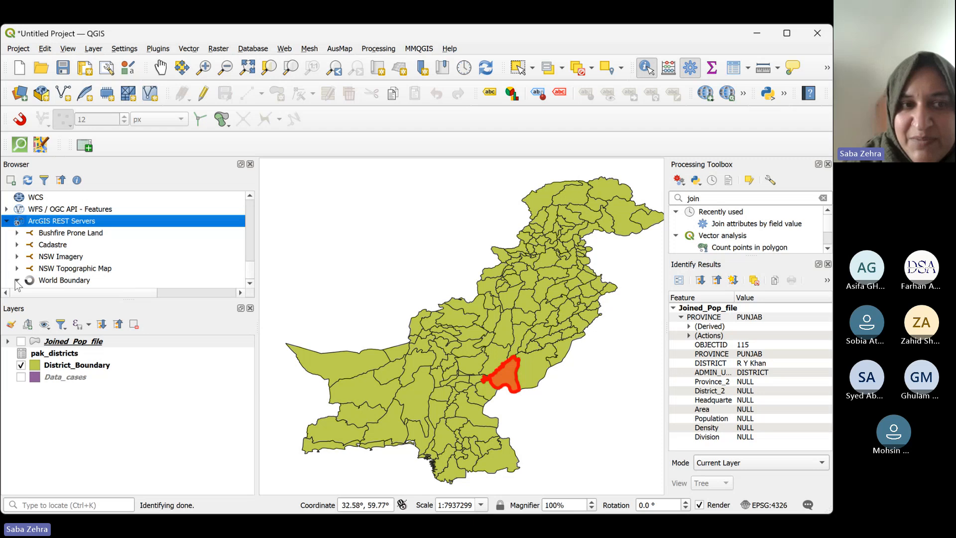
left_click(252, 284)
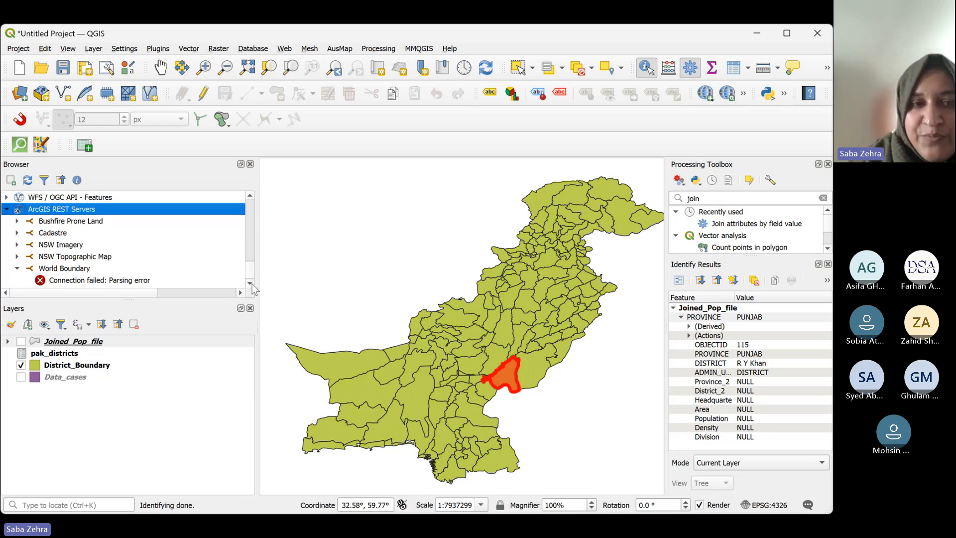
left_click(127, 281)
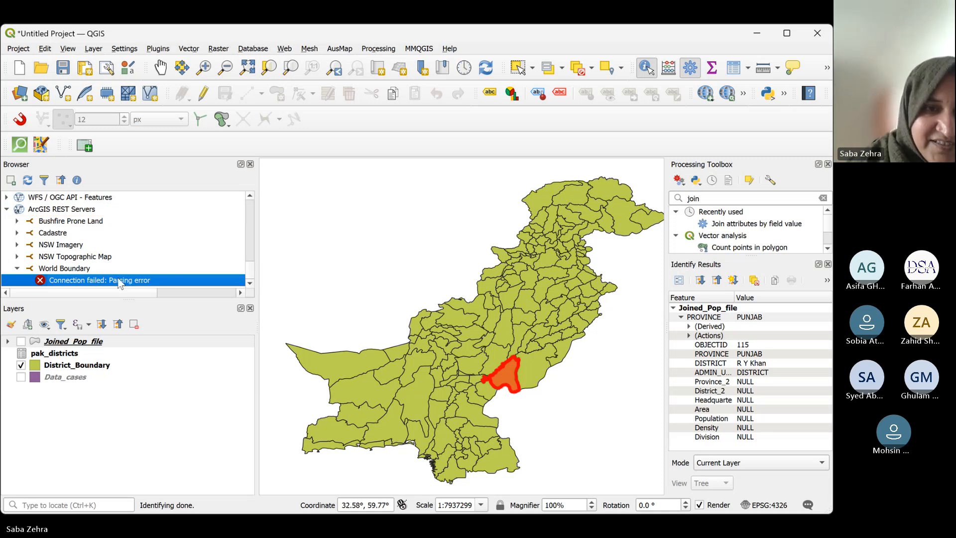
Collapse and re-expand the World Boundary connection repeatedly to retry loading its layers
left_click(68, 271)
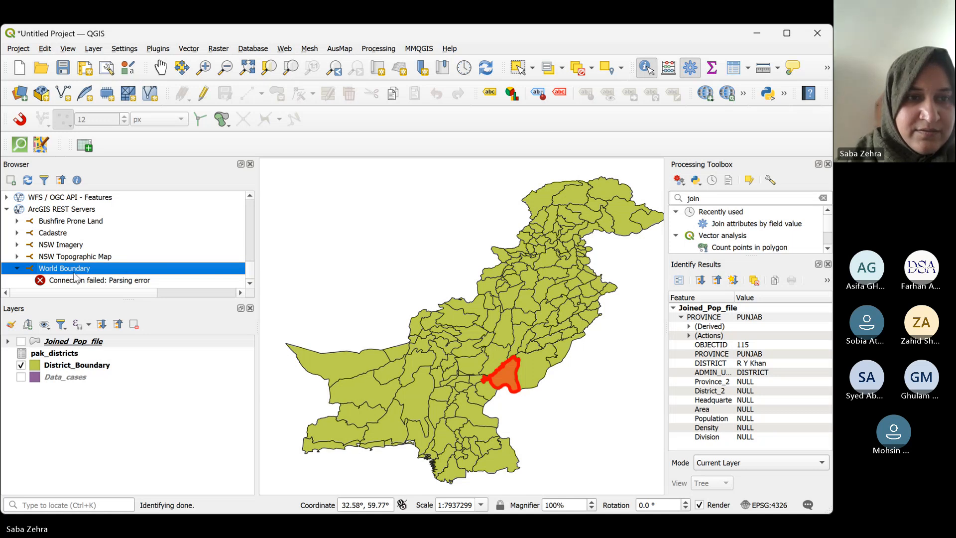
left_click(17, 269)
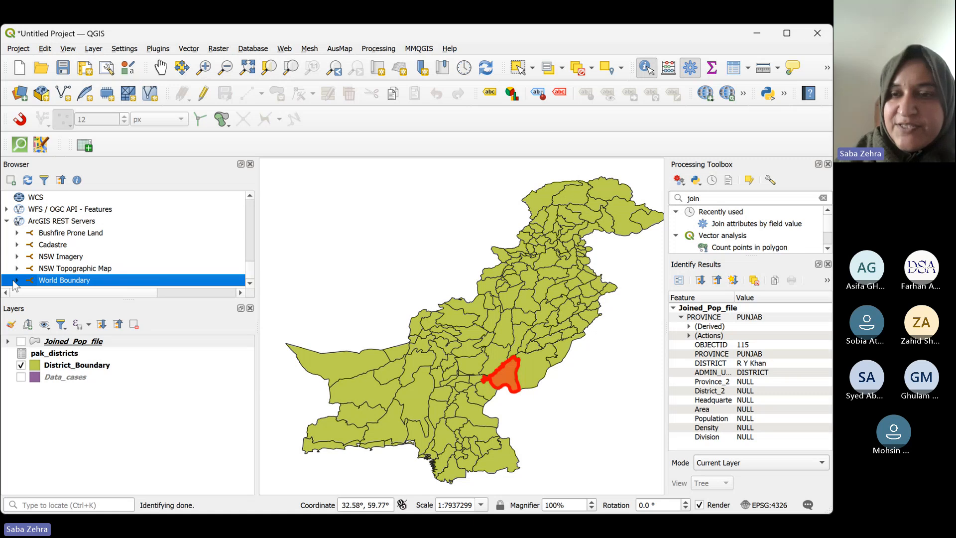
left_click(17, 280)
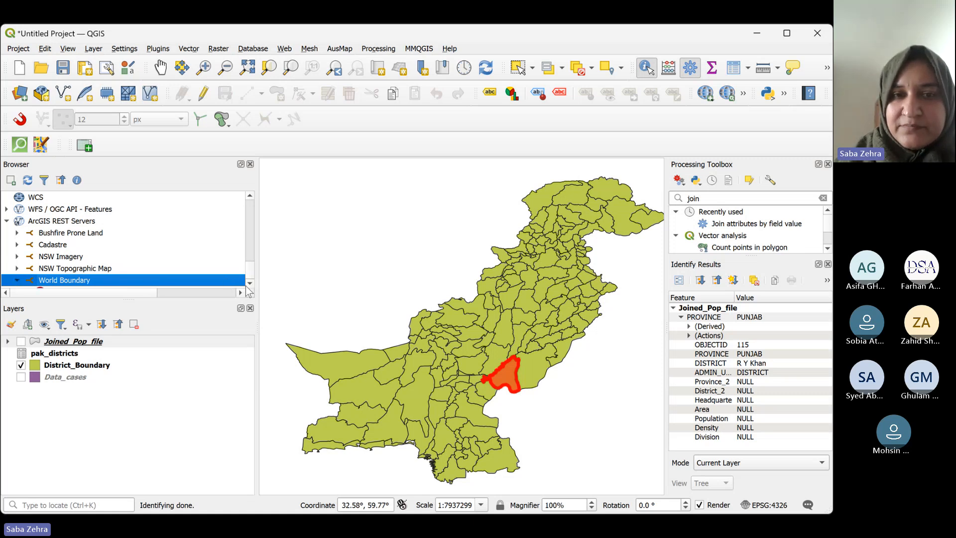
left_click(249, 283)
left_click(147, 281)
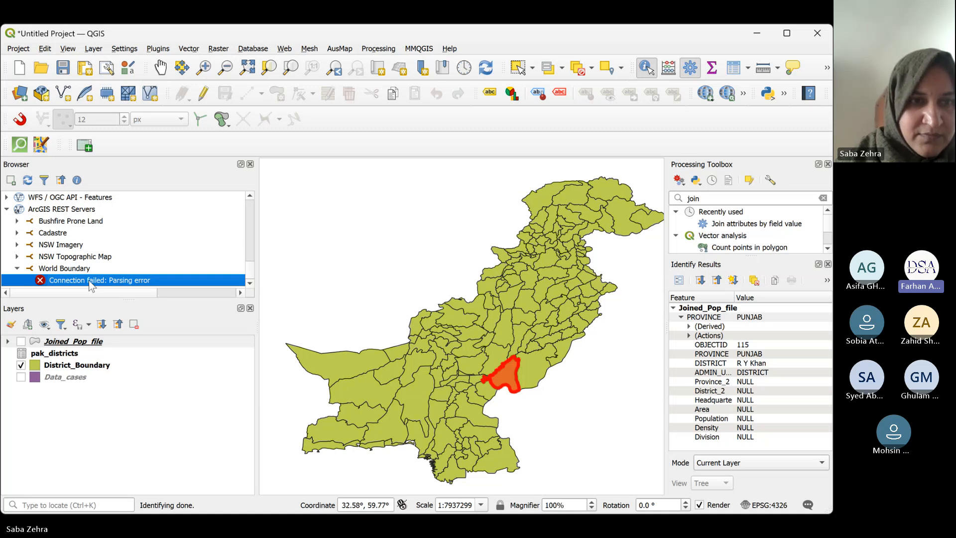
left_click(17, 268)
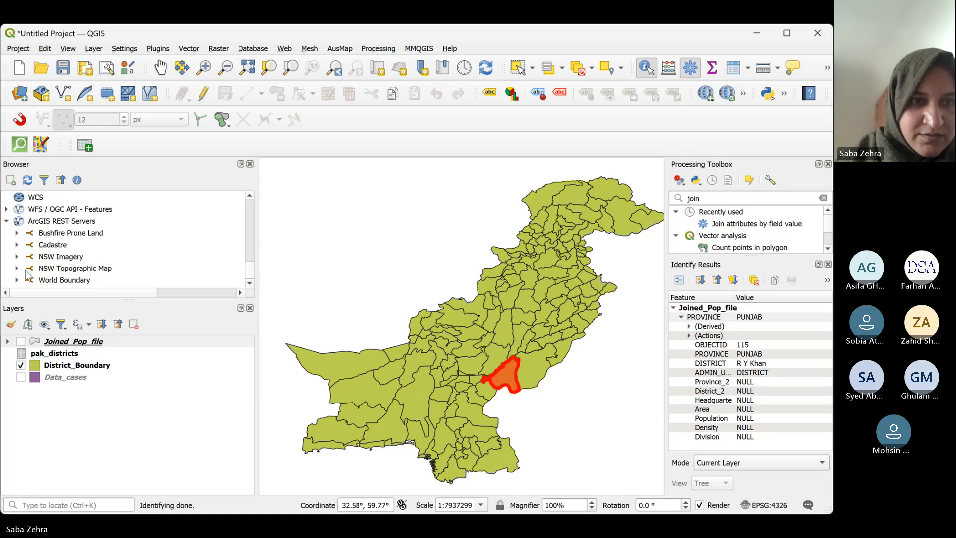
left_click(18, 280)
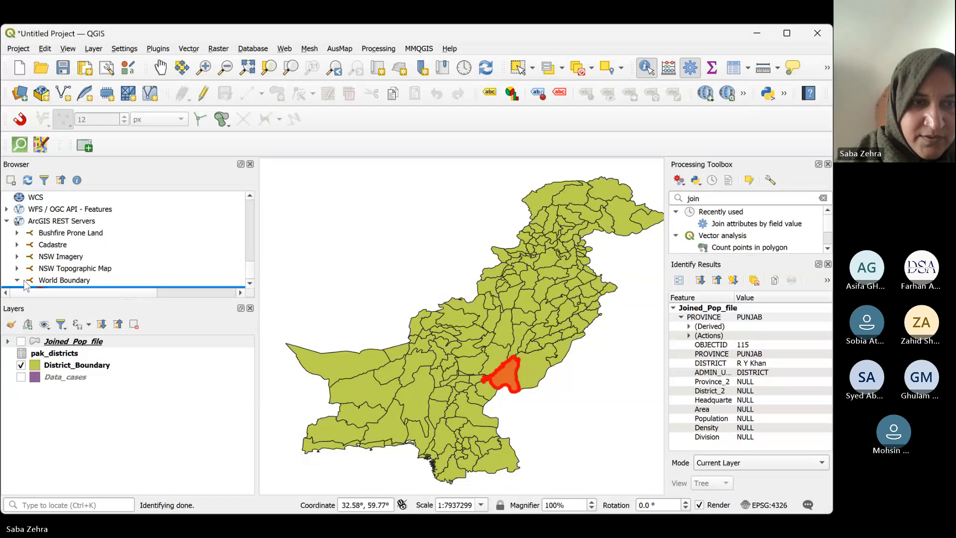
left_click(17, 280)
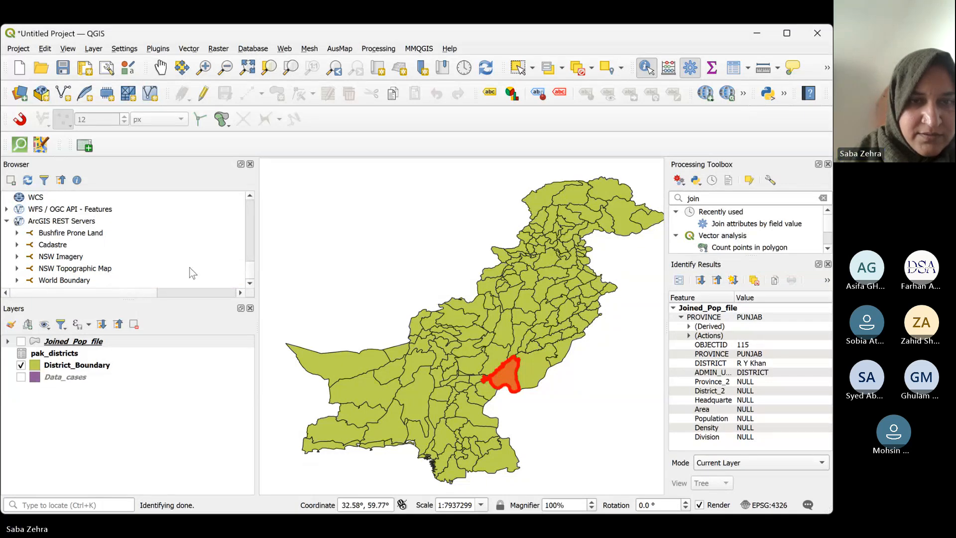
left_click(25, 283)
left_click(17, 281)
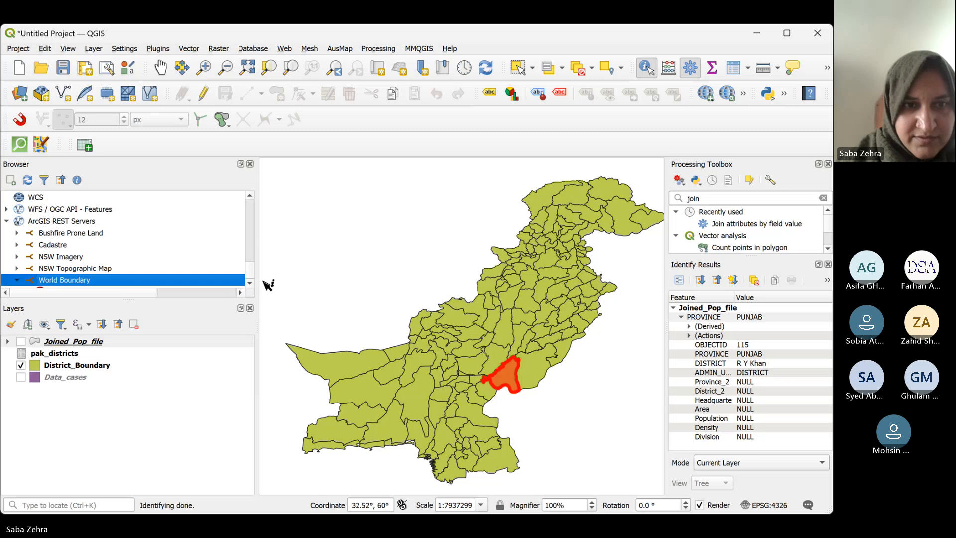
left_click(104, 288)
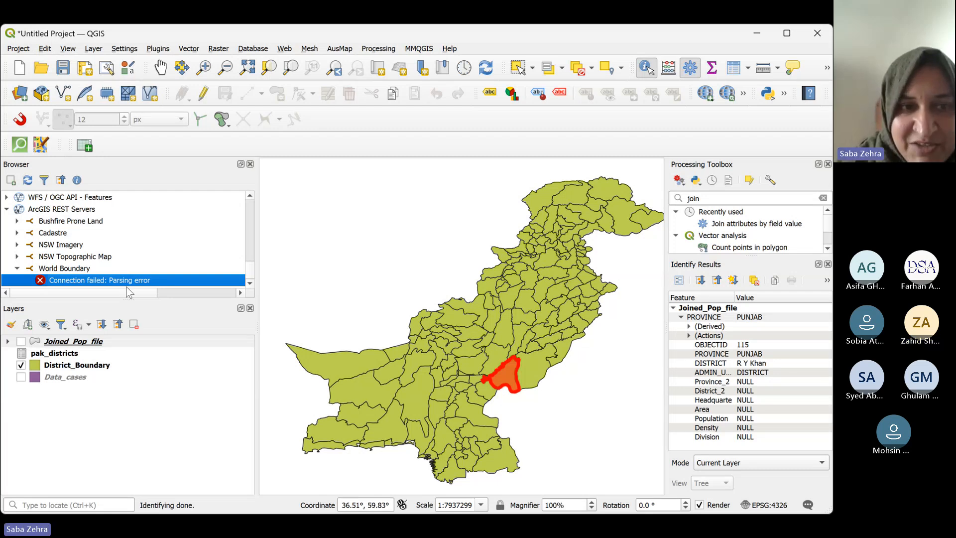
Check the World Boundary connection's contents once more and leave the connection collapsed
left_click(17, 268)
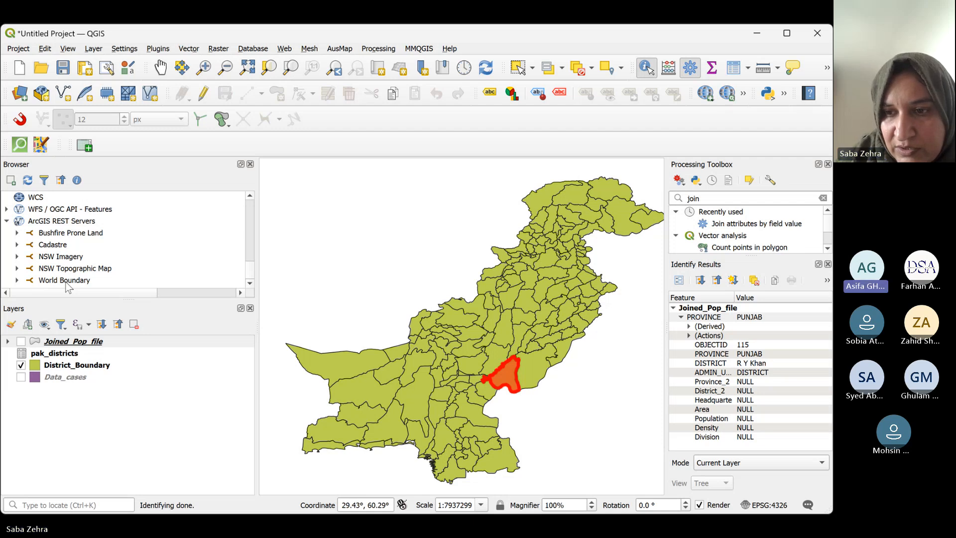
left_click(17, 280)
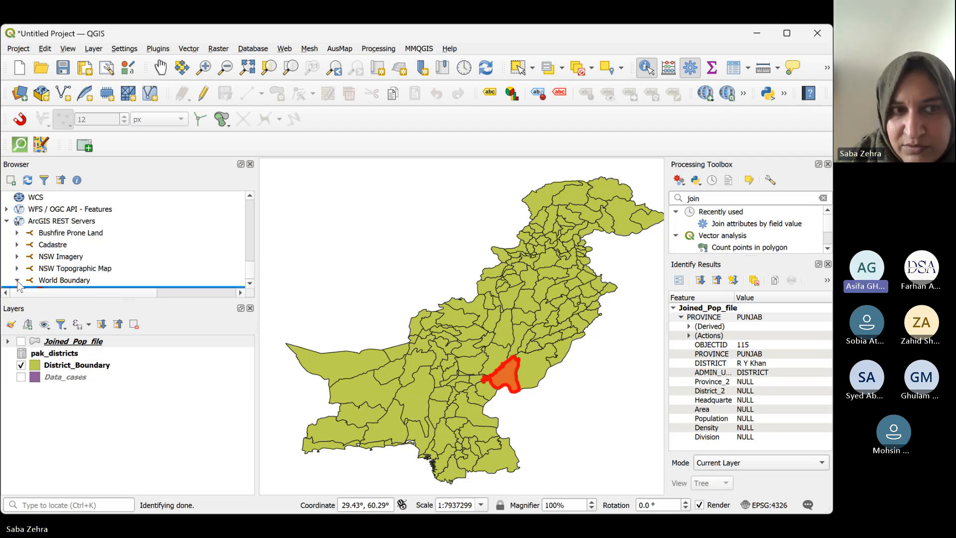
left_click(250, 283)
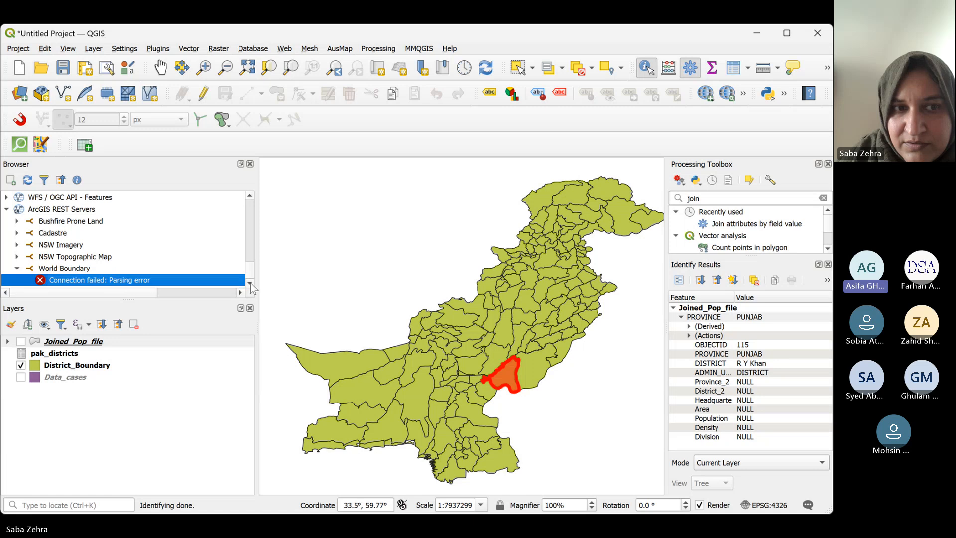
scroll(251, 280, "up", 3)
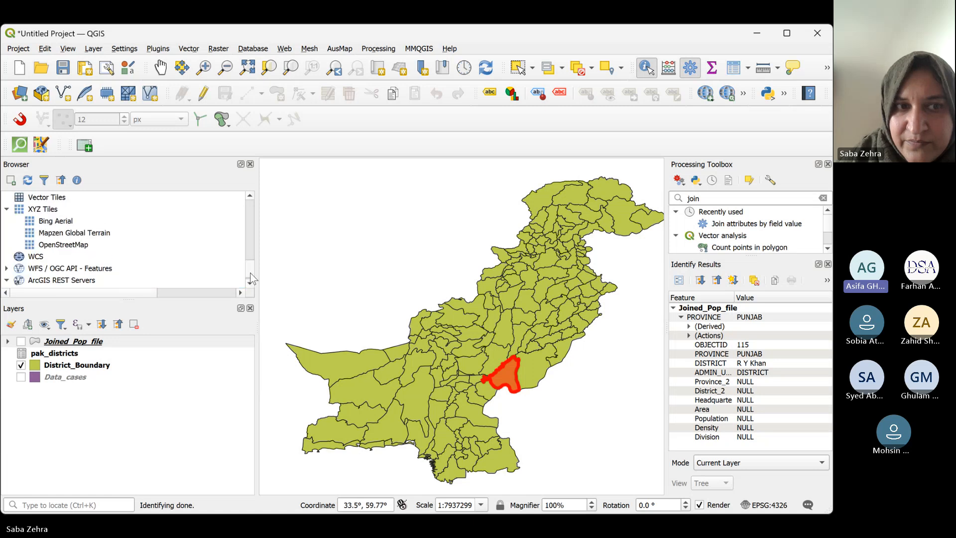
scroll(251, 279, "down", 3)
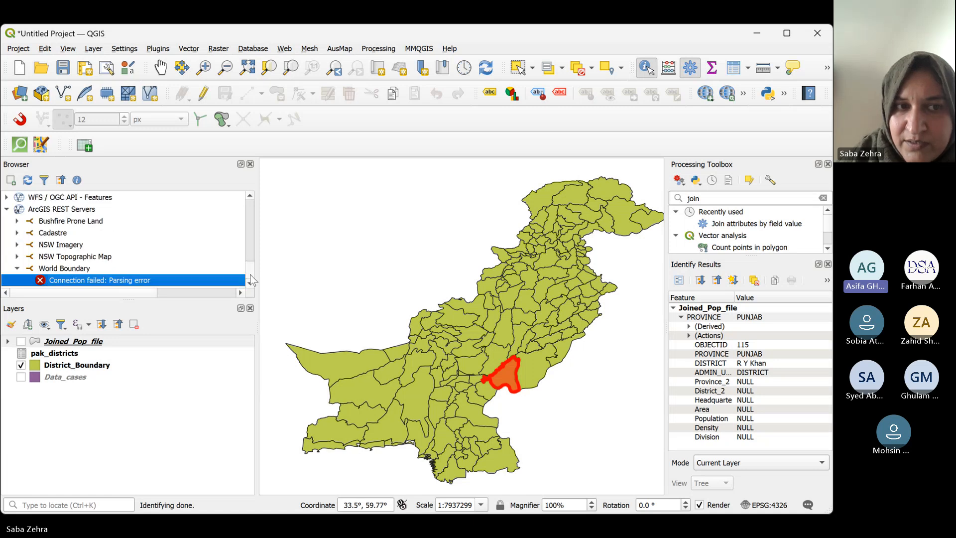
left_click(17, 269)
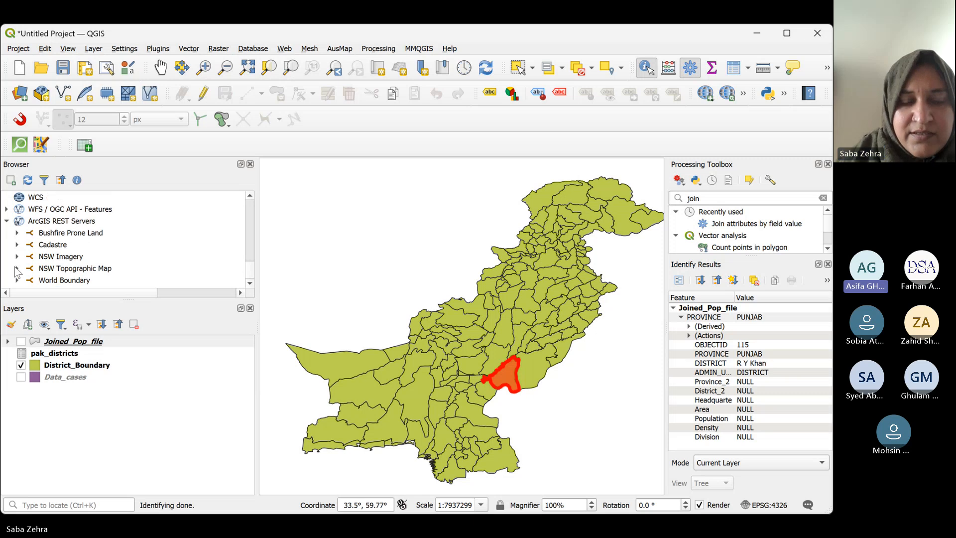
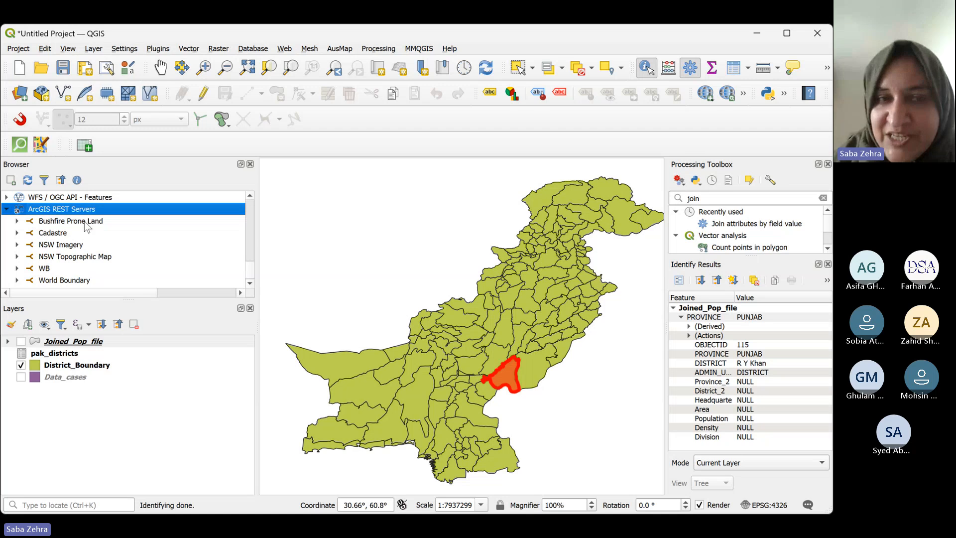
Add an ArcGIS REST server connection named World Boundaries and expand it to list its layers
key("alt+Tab")
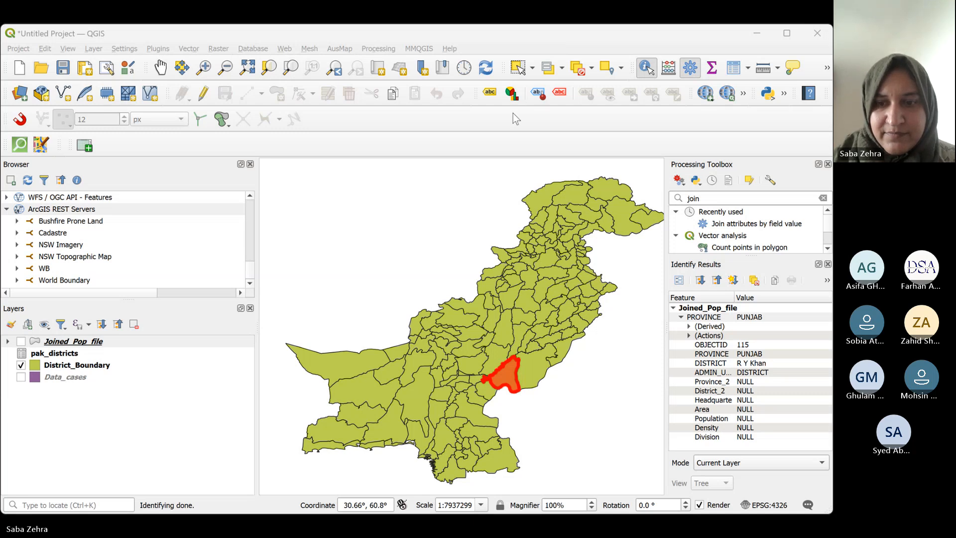
left_click(536, 484)
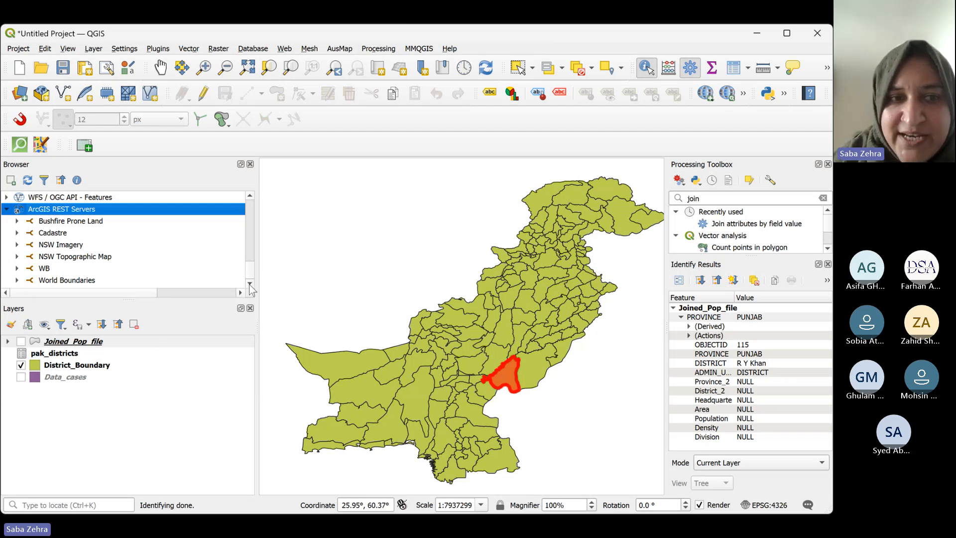
left_click(17, 280)
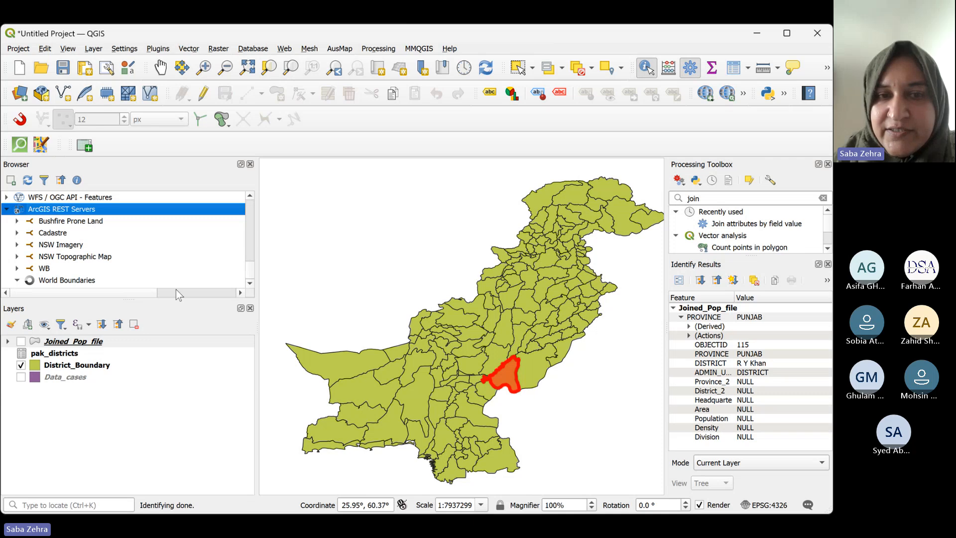
scroll(251, 289, "down", 2)
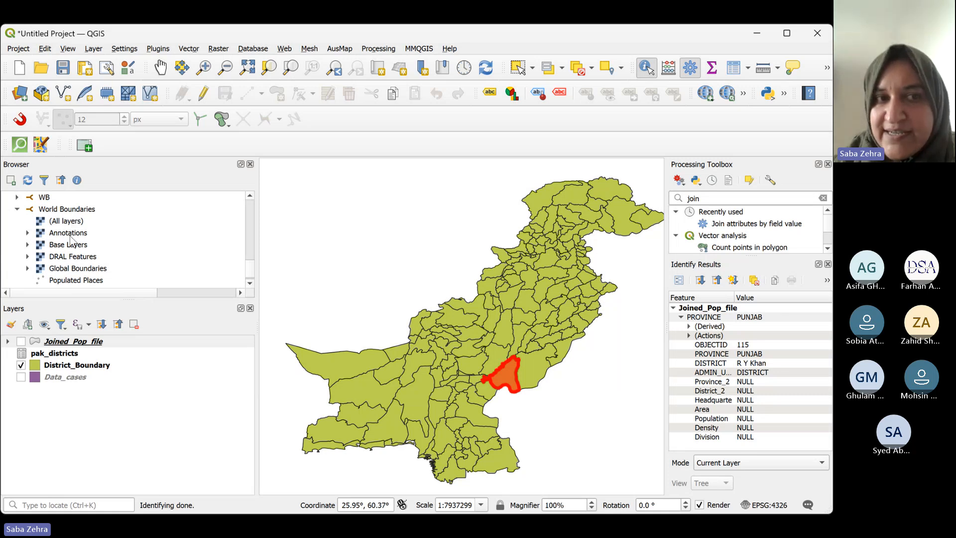
Expand the Global Boundaries group of the World Boundaries connection and review its boundary layers
left_click(251, 284)
left_click(251, 284)
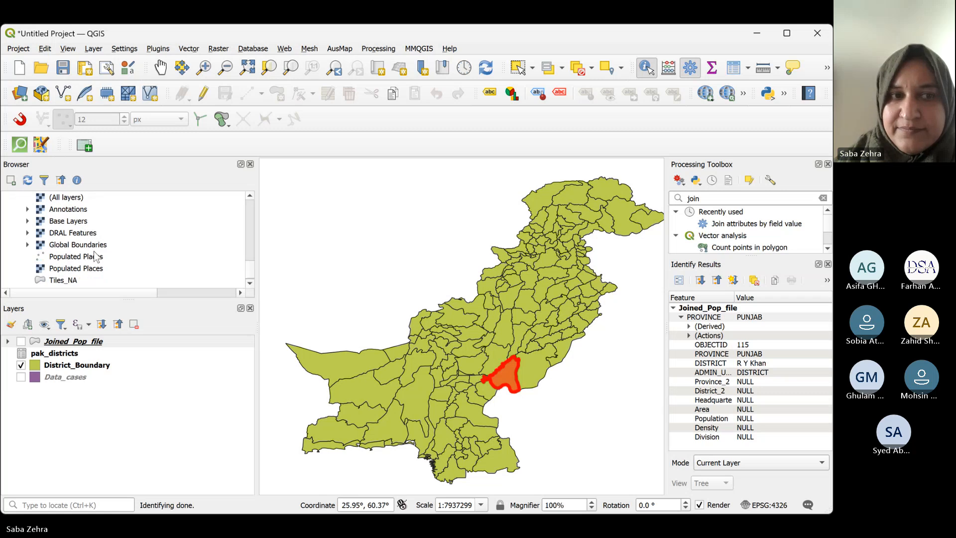
left_click(28, 245)
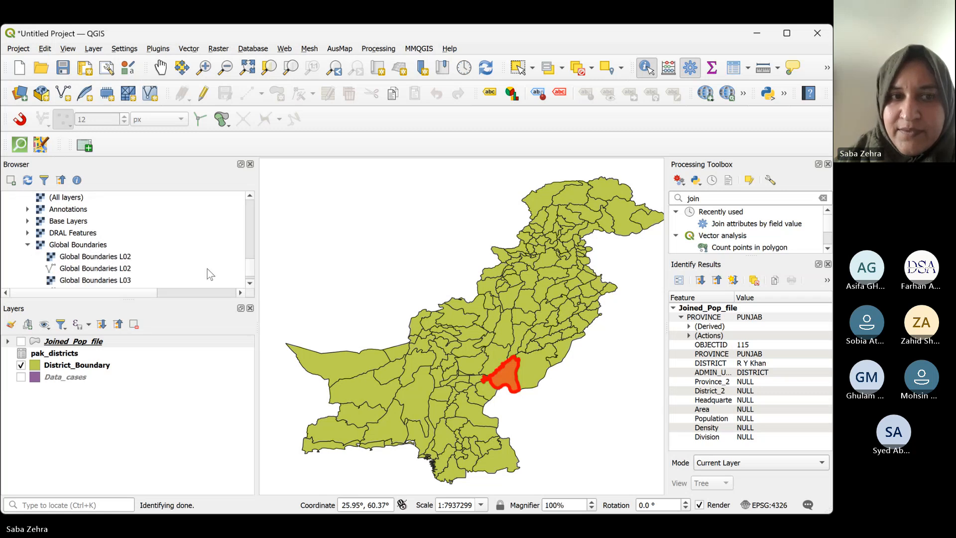
left_click(250, 283)
left_click(250, 283)
left_click(249, 282)
left_click(250, 283)
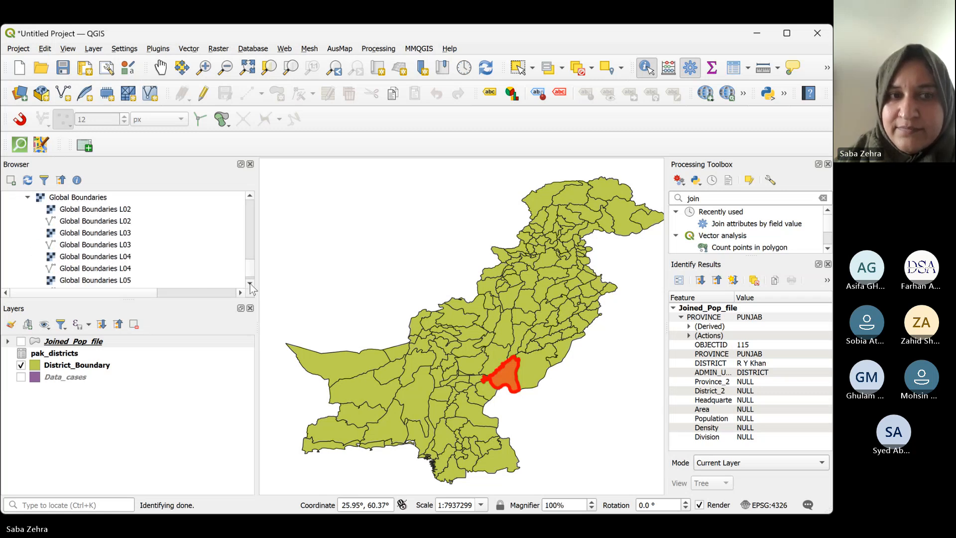
scroll(250, 283, "down", 3)
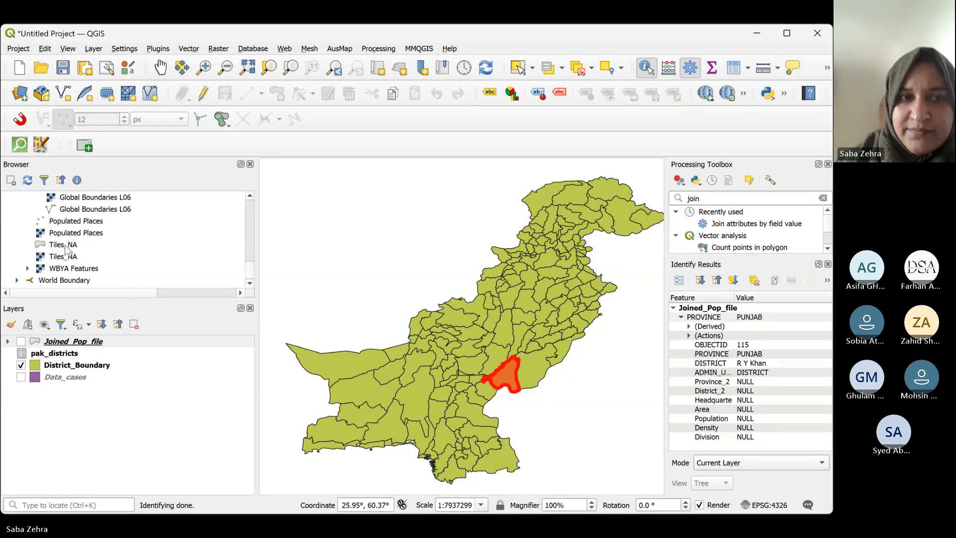
Expand the WBYA Features group of the World Boundaries connection and examine its WBYA10 layers
left_click(27, 268)
left_click(250, 285)
left_click(250, 285)
left_click(250, 285)
left_click(250, 285)
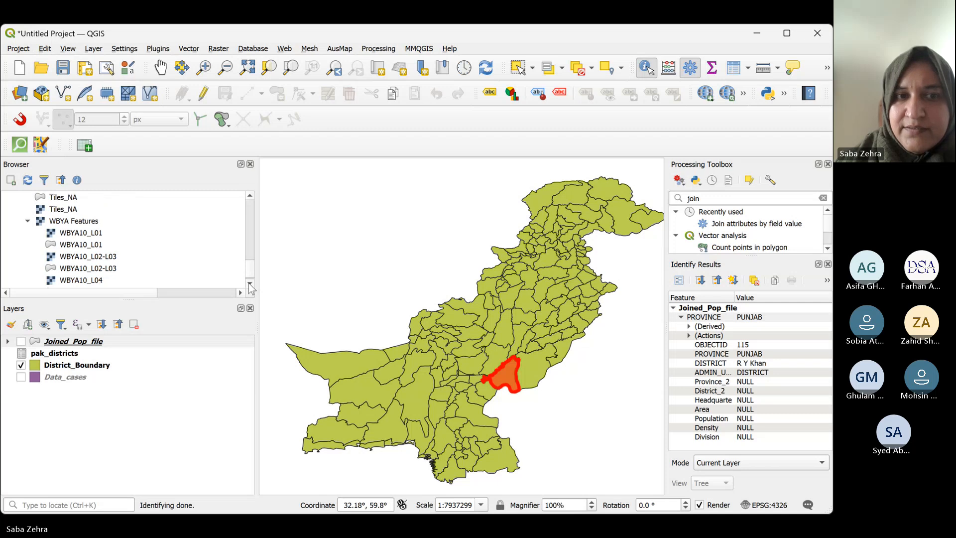
left_click(250, 285)
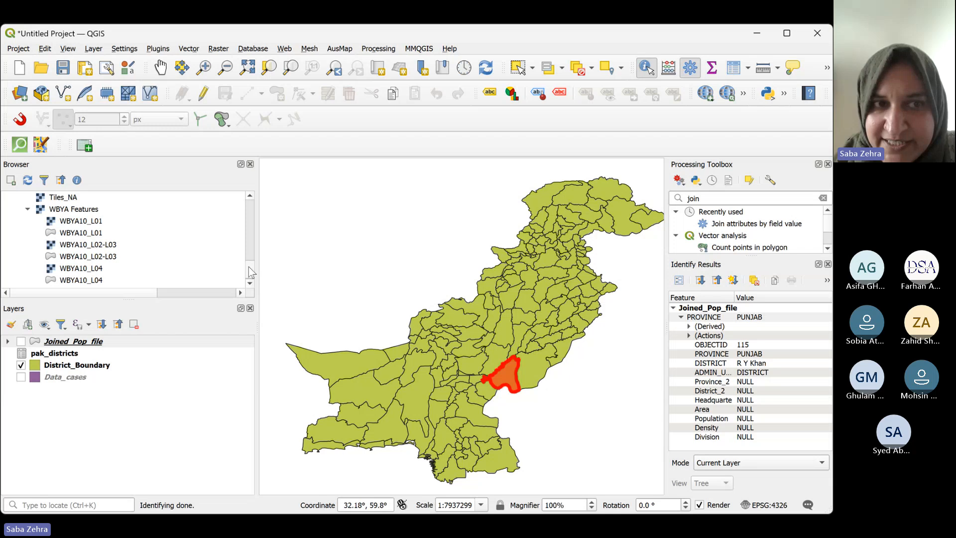
scroll(249, 267, "down", 1)
scroll(249, 267, "up", 3)
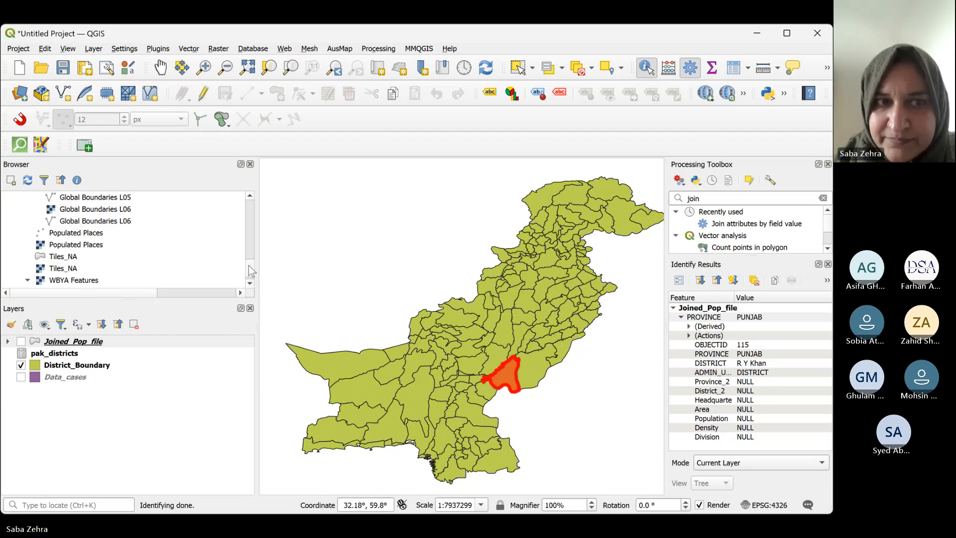
scroll(250, 271, "down", 3)
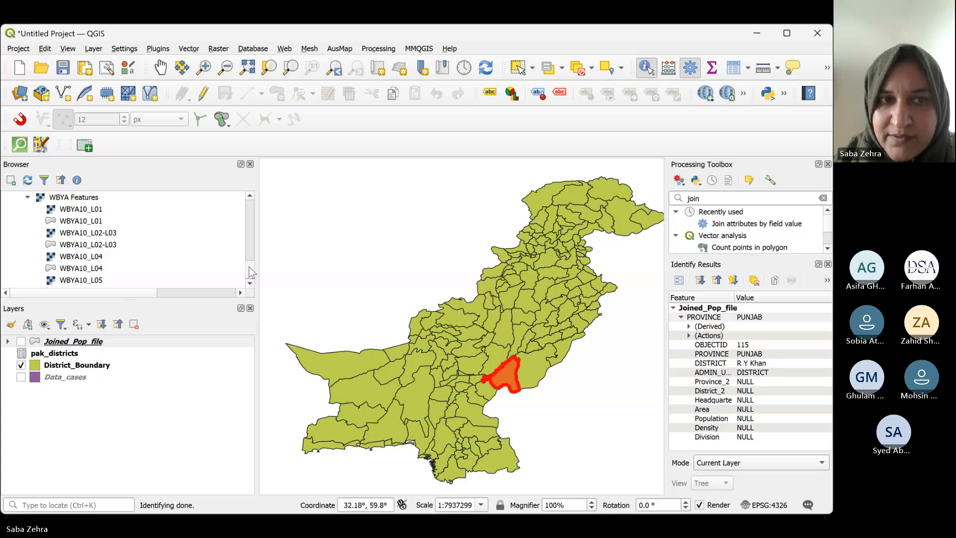
scroll(248, 267, "up", 1)
scroll(251, 269, "up", 1)
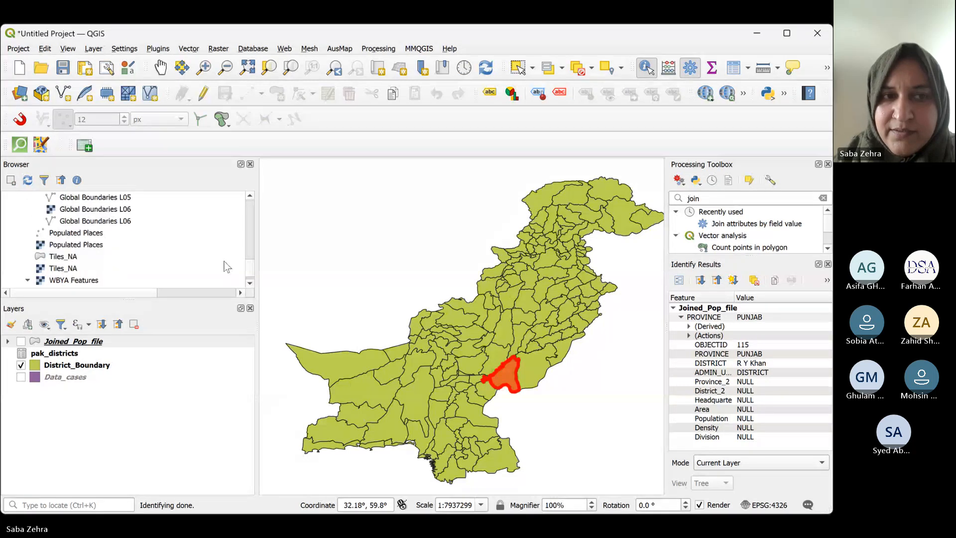
Add the Tiles_NA polygon layer from the World Boundaries connection to the map, accepting the WGS 84 to IG05/12 Intermediate CRS transformation
left_click(65, 259)
left_click_drag(65, 259, 378, 302)
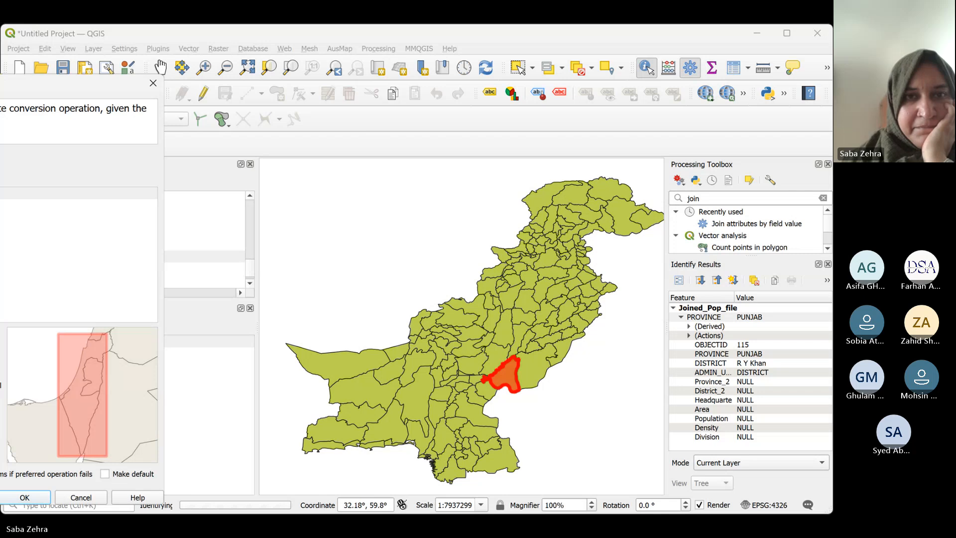
left_click_drag(18, 88, 490, 38)
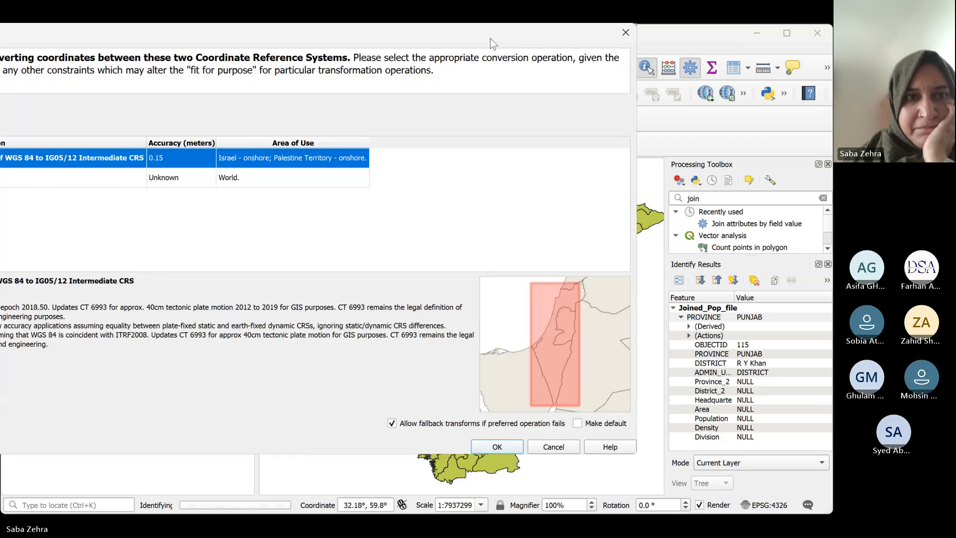
left_click_drag(490, 38, 447, 49)
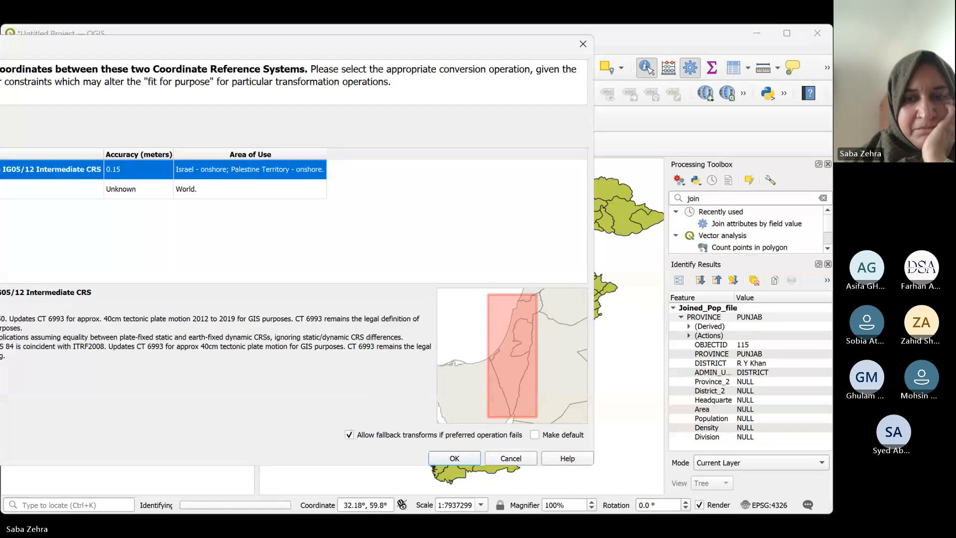
left_click(443, 455)
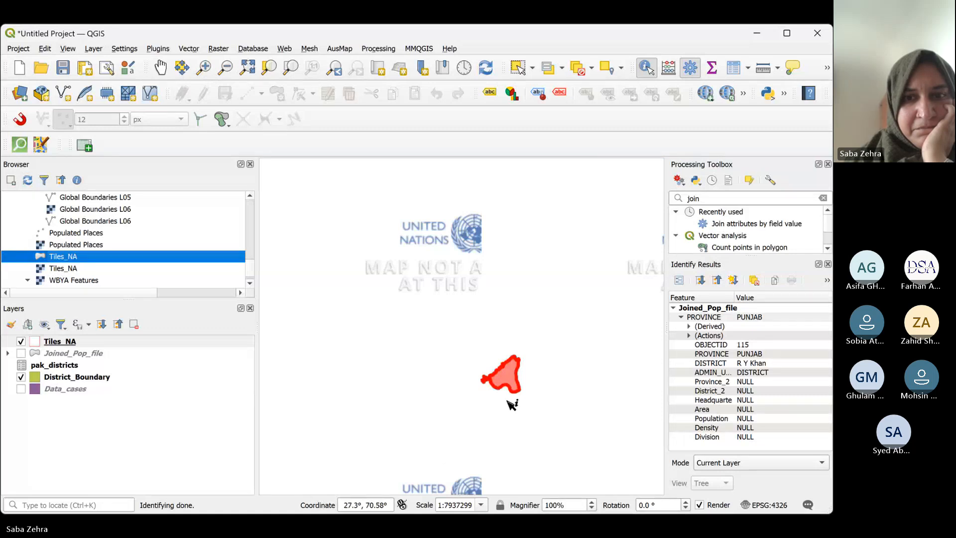
scroll(508, 401, "down", 3)
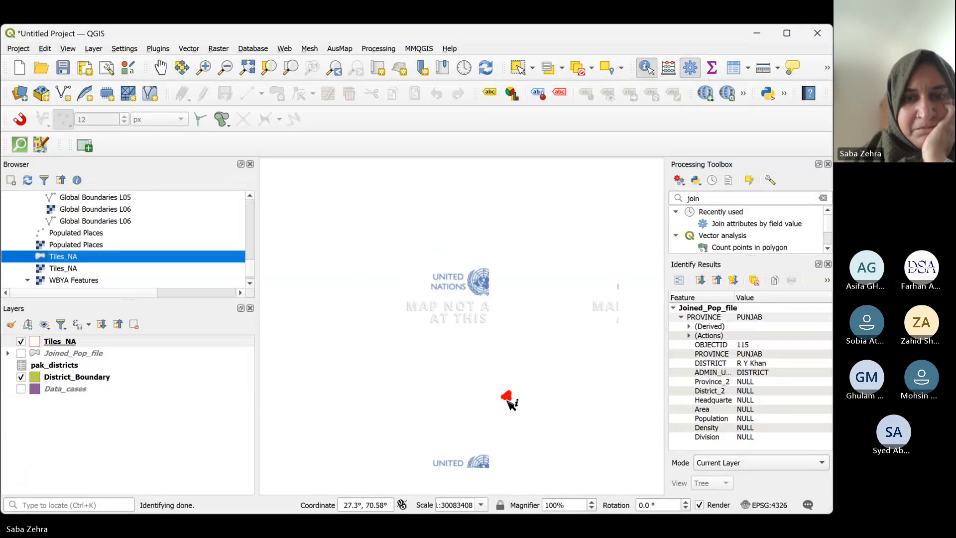
scroll(509, 400, "down", 3)
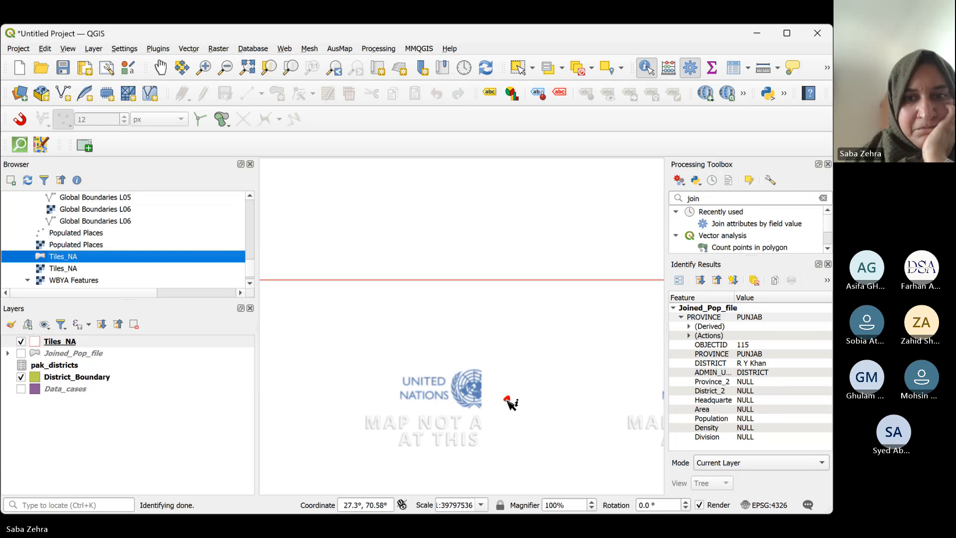
scroll(509, 400, "down", 4)
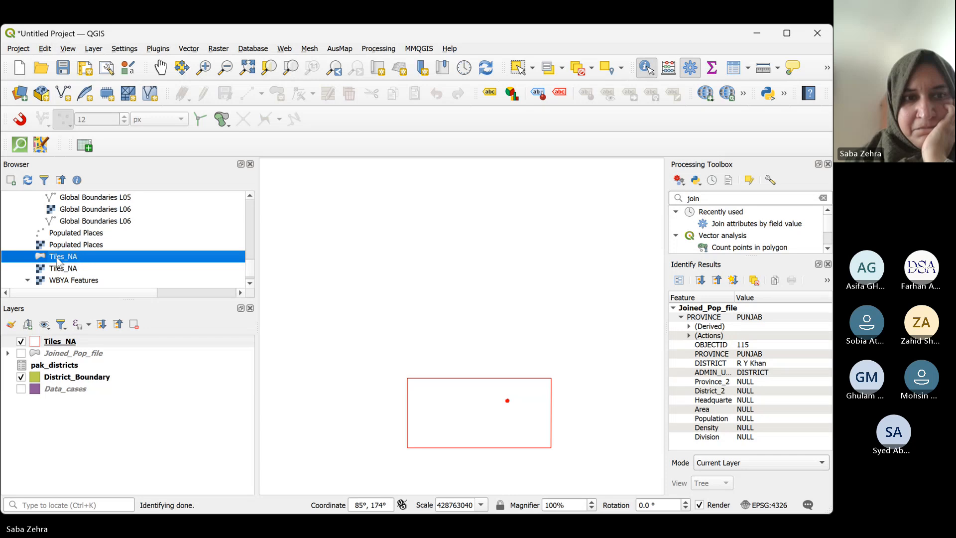
Remove the Tiles_NA layer from the project
left_click(55, 345)
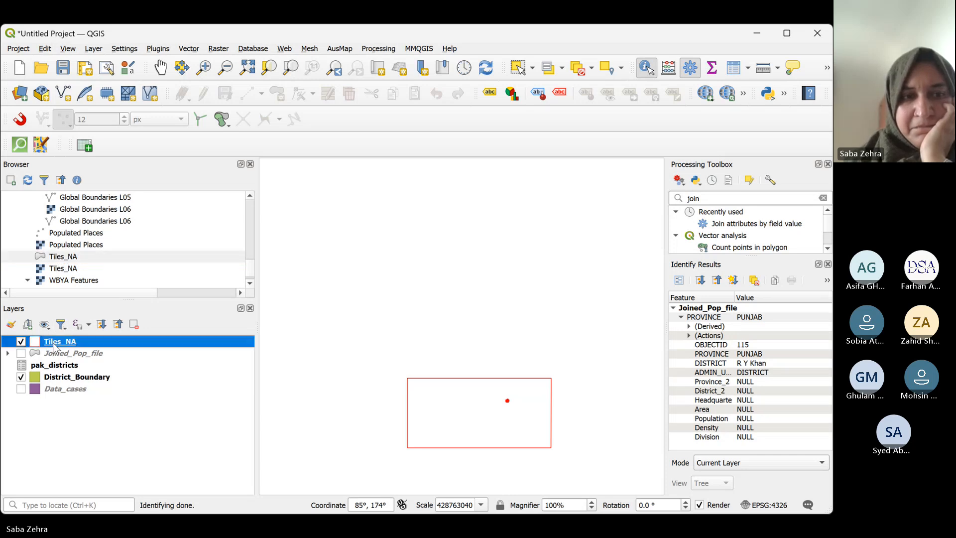
key("ctrl+d")
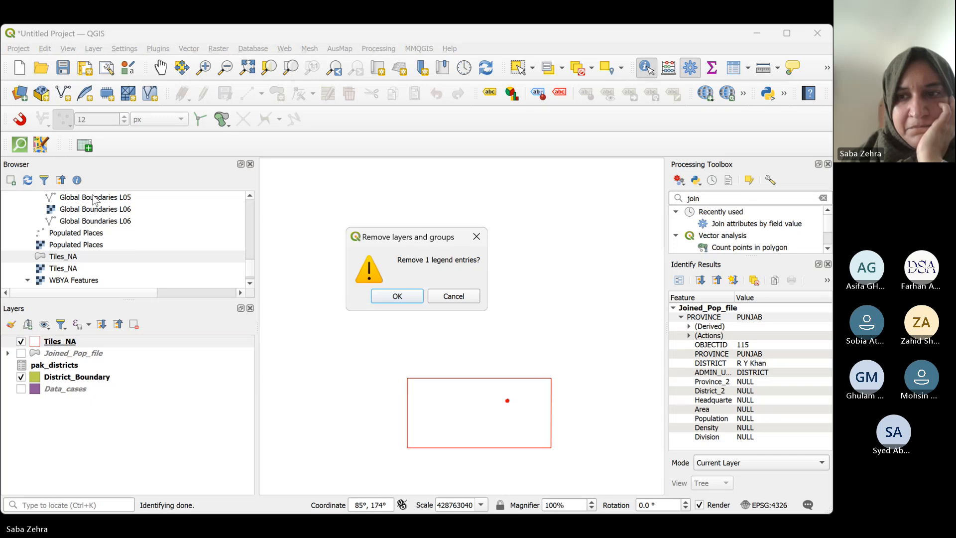
left_click(398, 298)
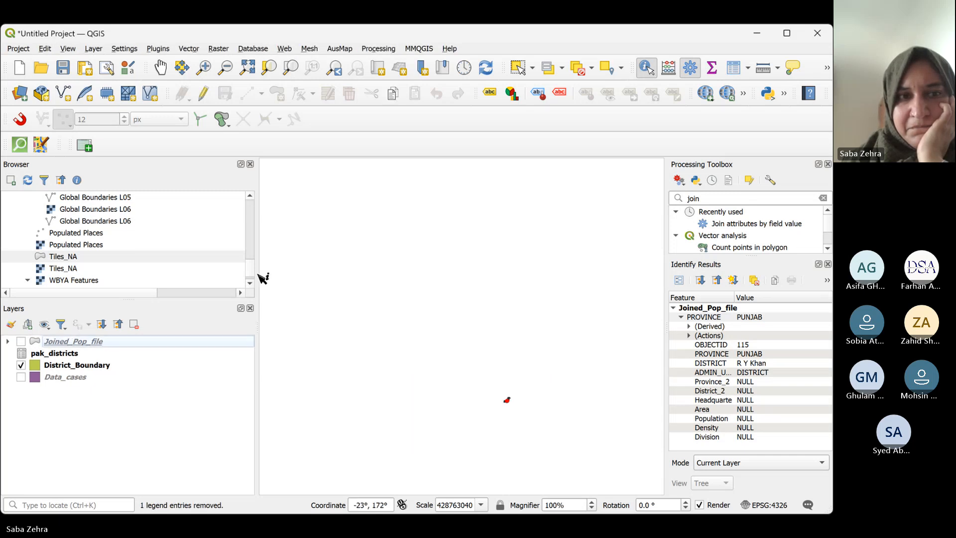
Add the Global Boundaries L02 line layer from the World Boundaries connection to the map
scroll(247, 270, "up", 3)
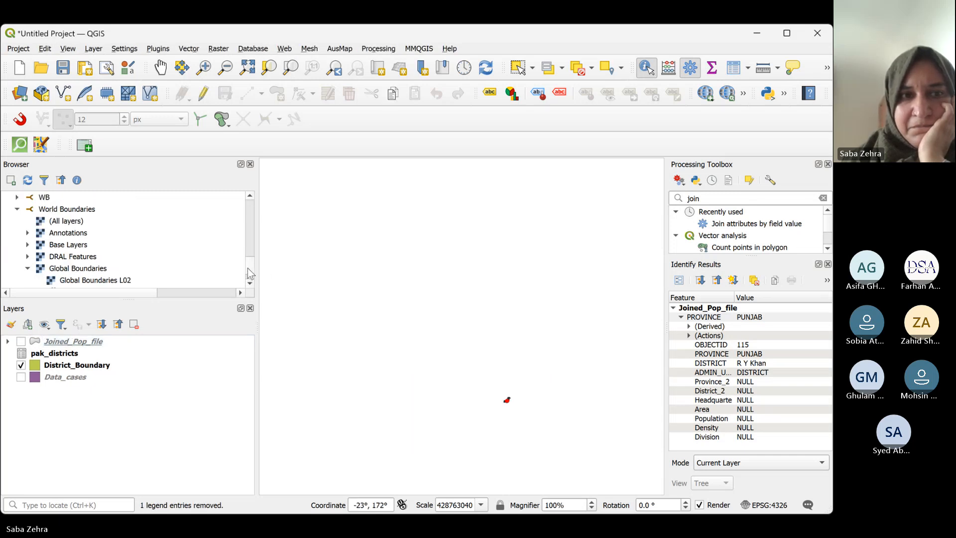
scroll(247, 269, "down", 2)
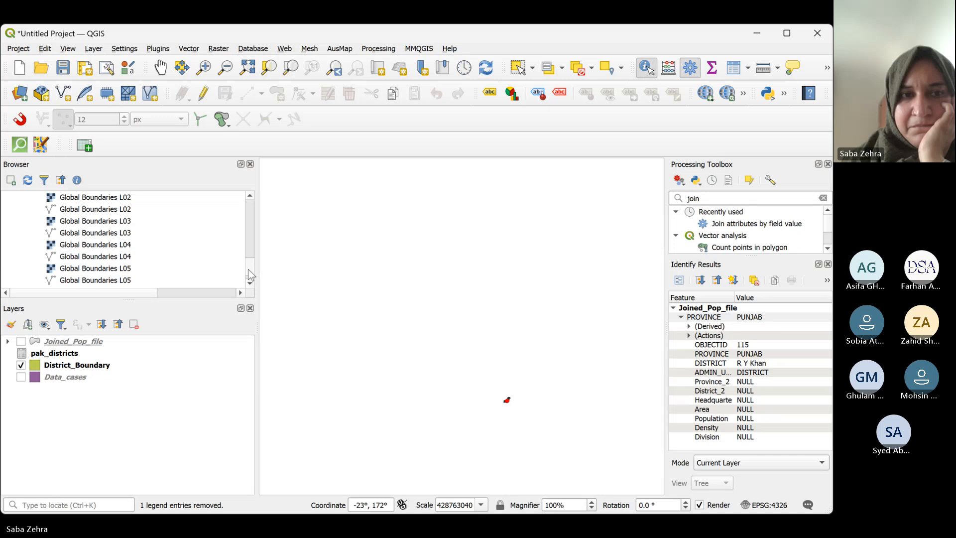
scroll(249, 272, "up", 1)
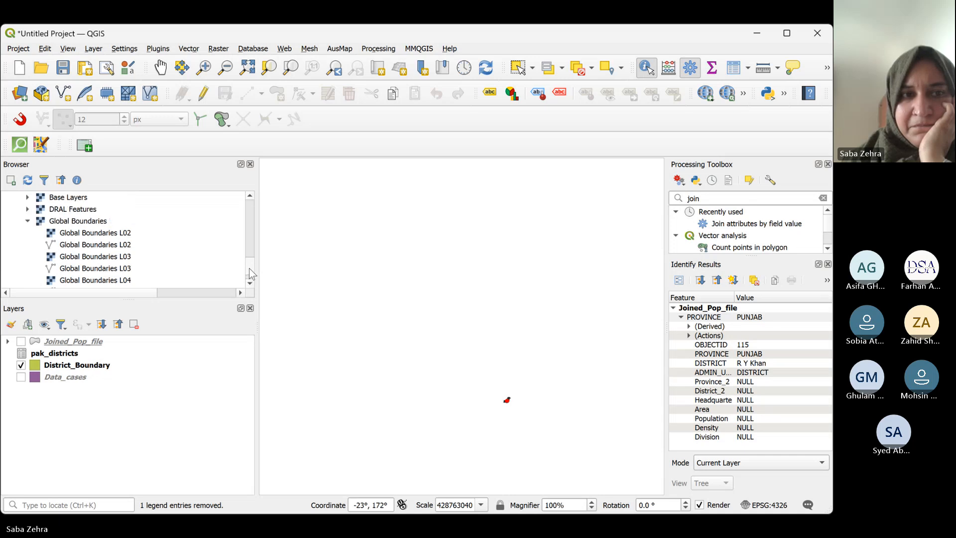
left_click_drag(118, 247, 382, 312)
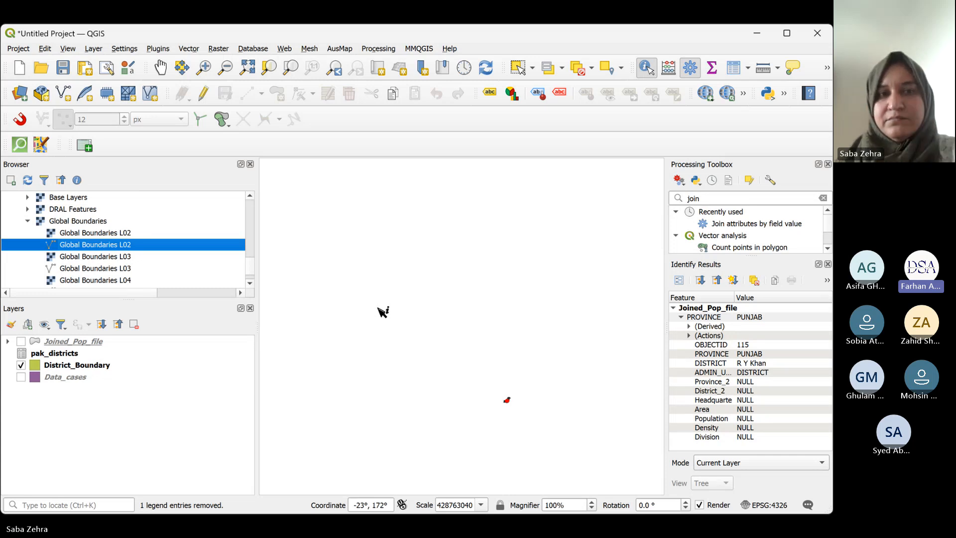
left_click_drag(383, 312, 383, 312)
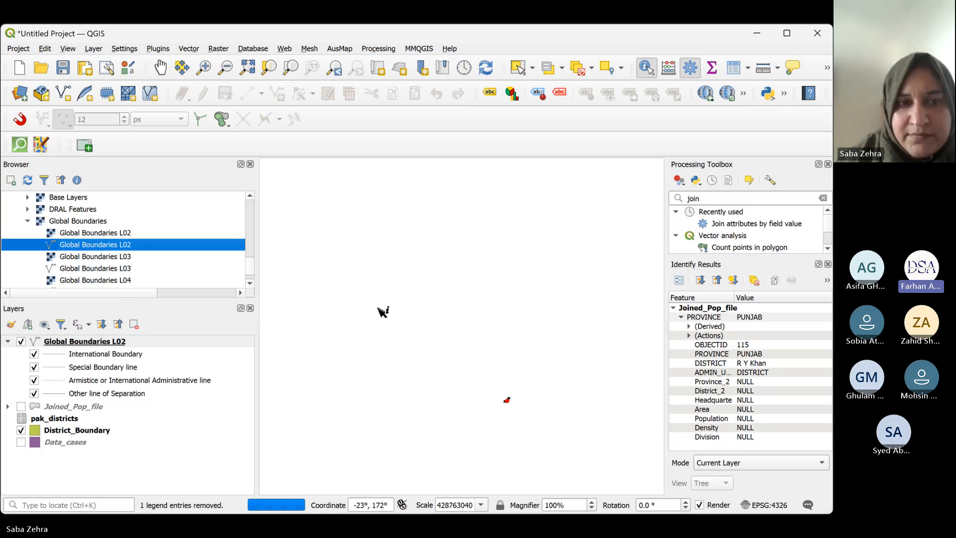
scroll(383, 312, "down", 1)
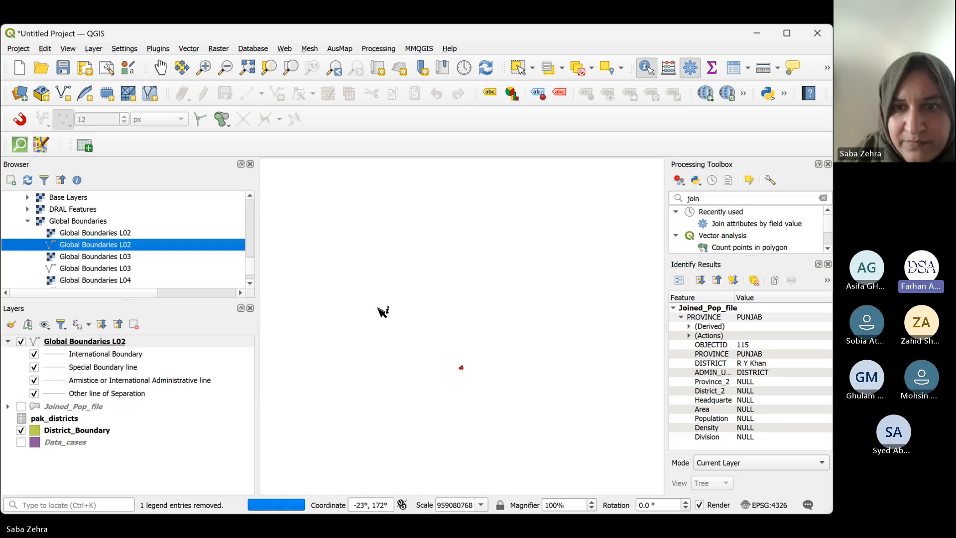
scroll(383, 312, "down", 1)
scroll(383, 311, "down", 2)
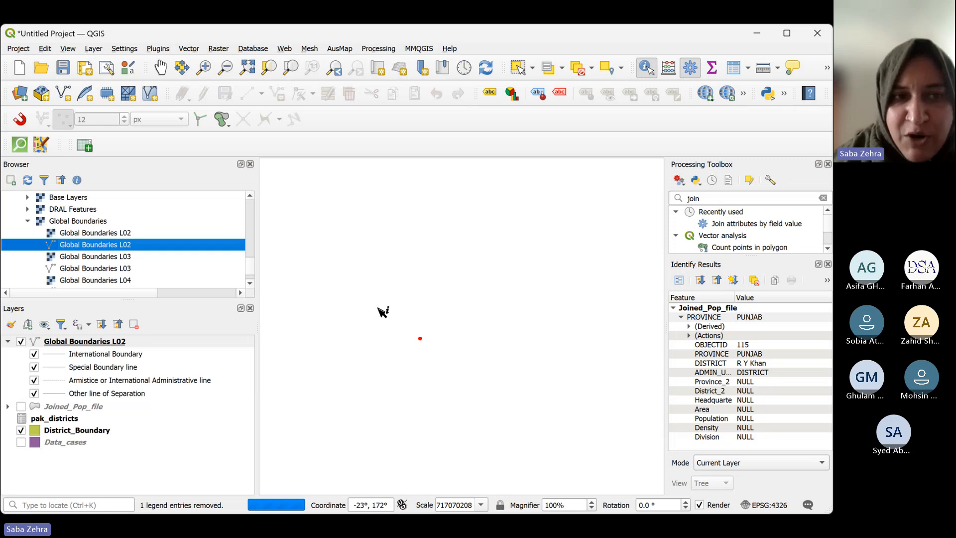
Expand the Base Layers and Country areas groups of the World Boundaries connection and examine the available layers
left_click(28, 197)
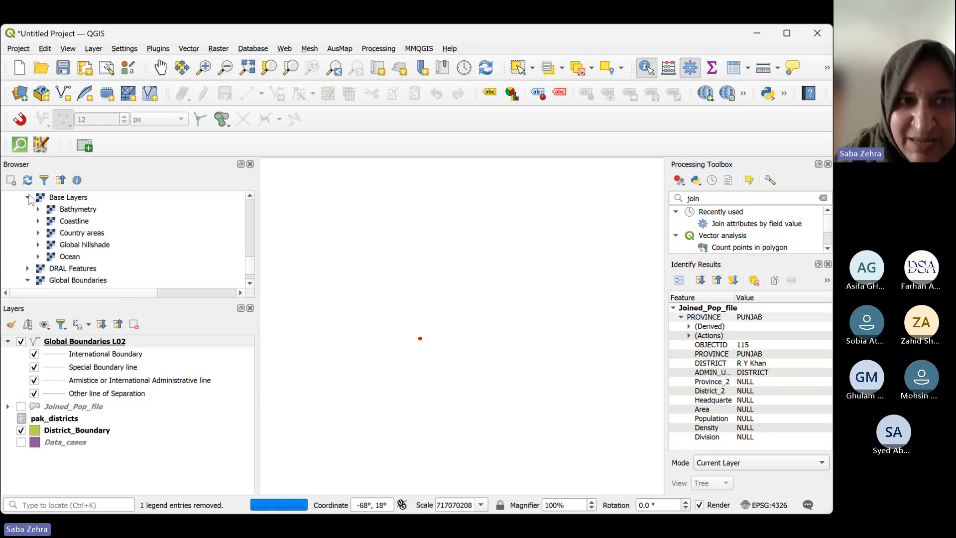
left_click(38, 233)
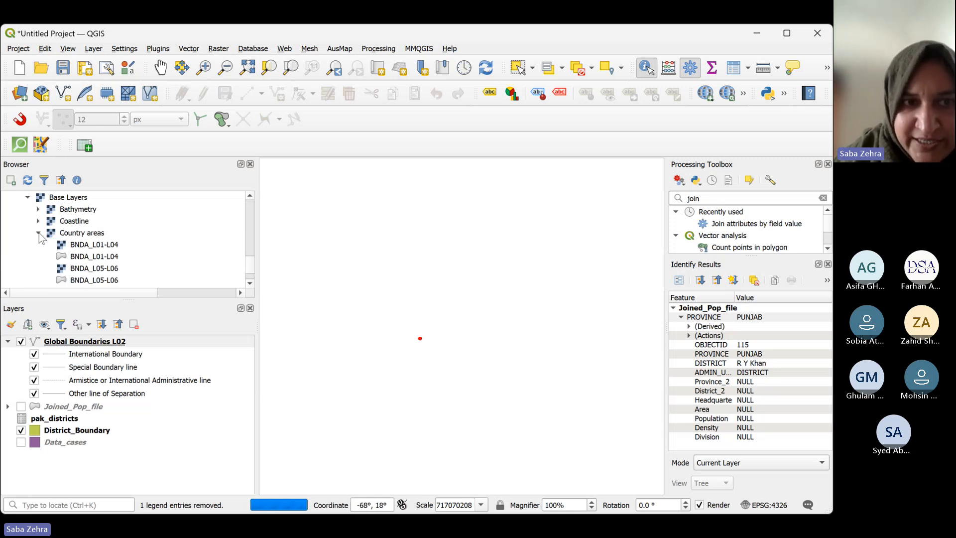
left_click(251, 282)
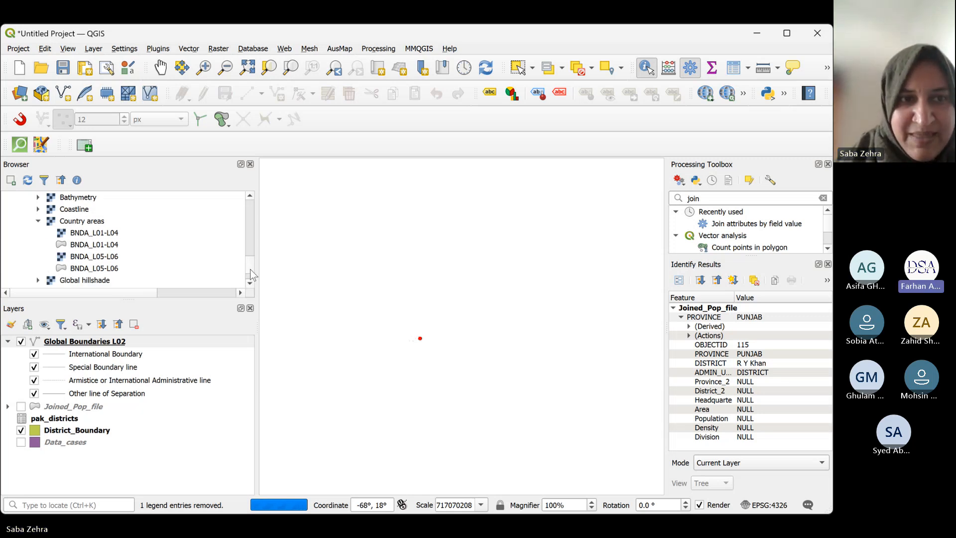
left_click(250, 269)
left_click(250, 266)
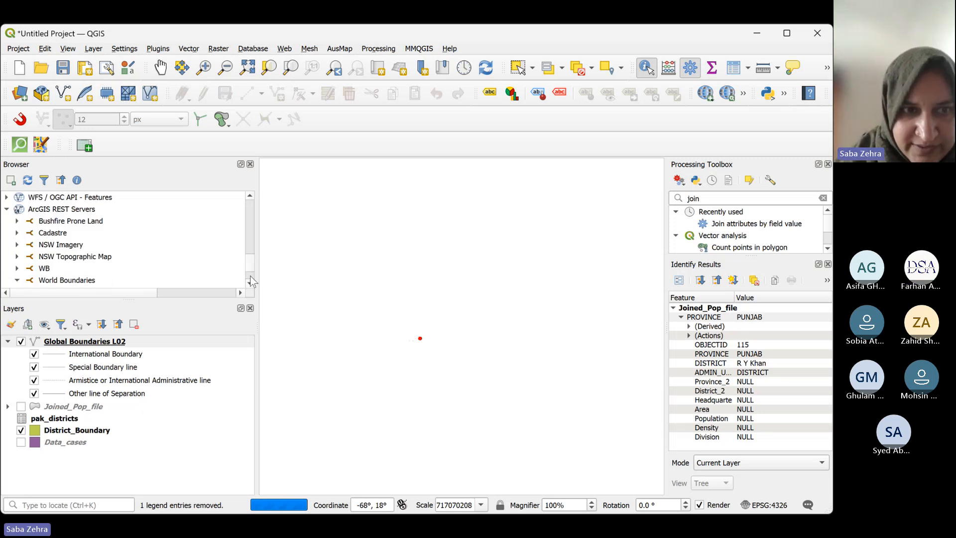
left_click(250, 278)
left_click(250, 280)
left_click(250, 198)
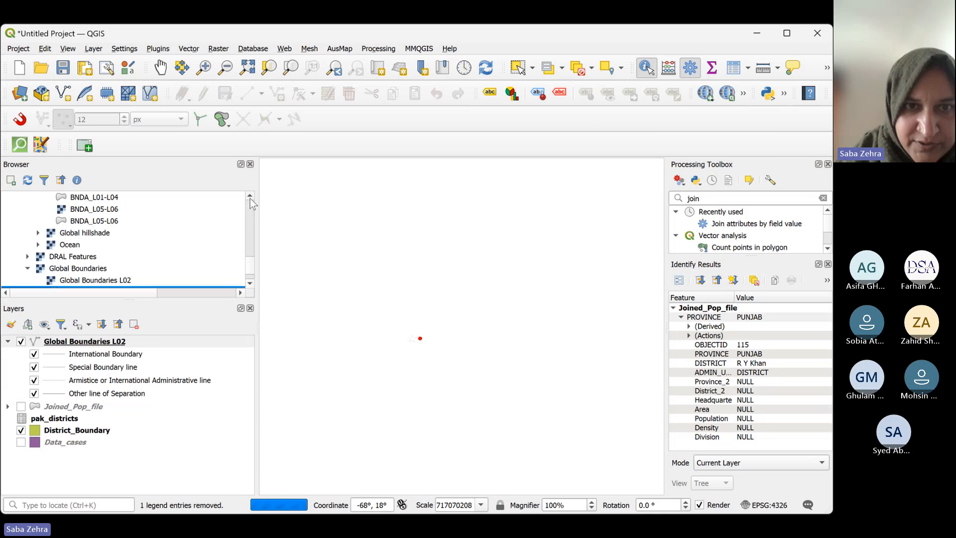
left_click(250, 199)
left_click(250, 199)
left_click(250, 198)
left_click(250, 198)
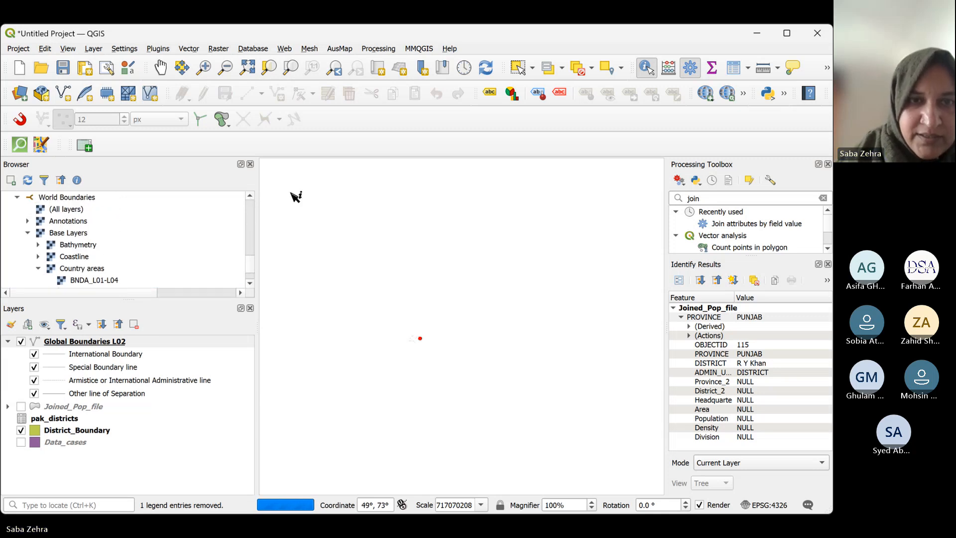
left_click(250, 197)
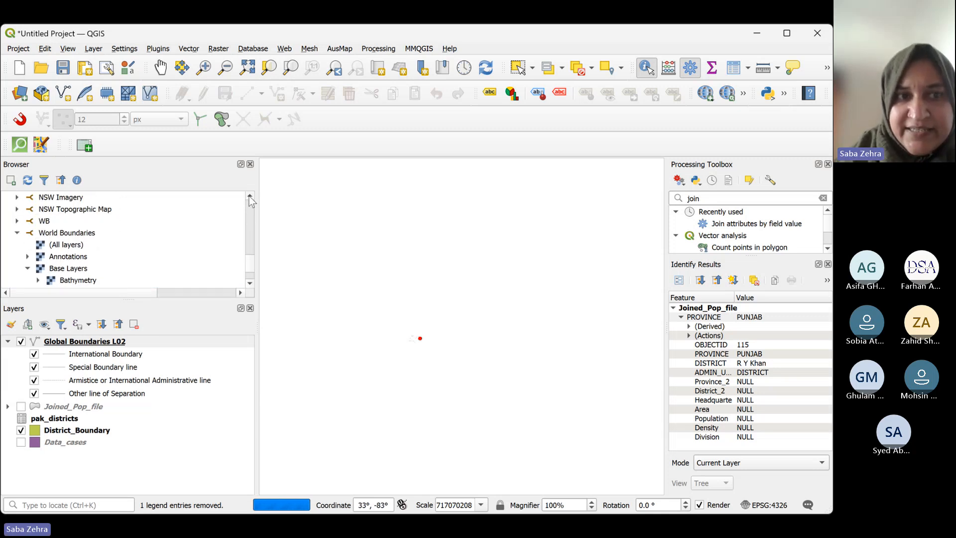
left_click(74, 222)
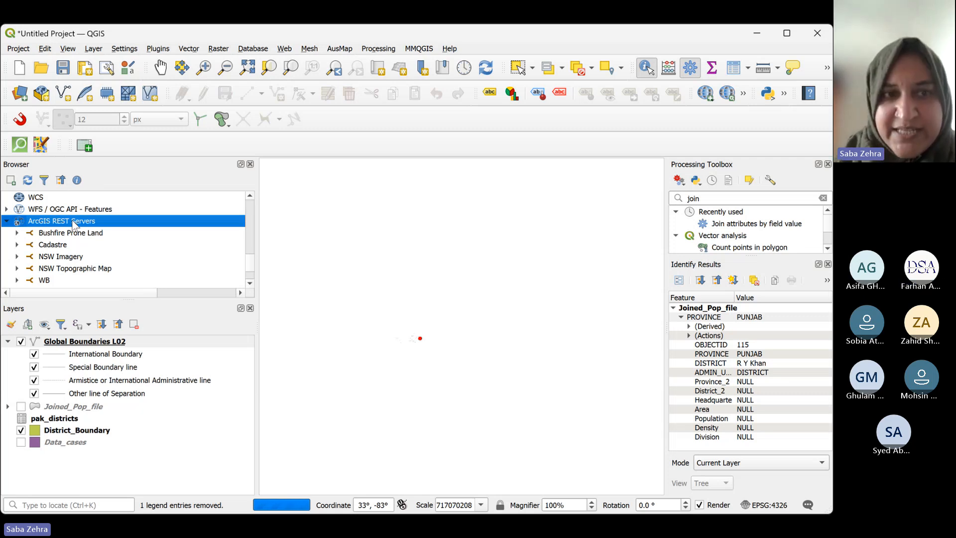
key("alt+Tab")
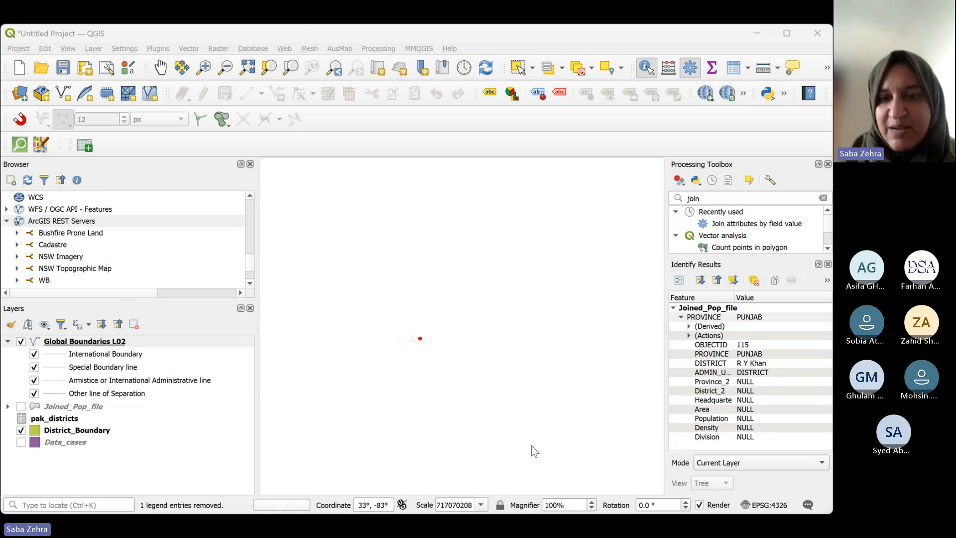
Delete the WB connection from the ArcGIS REST servers
left_click(250, 283)
scroll(249, 287, "down", 1)
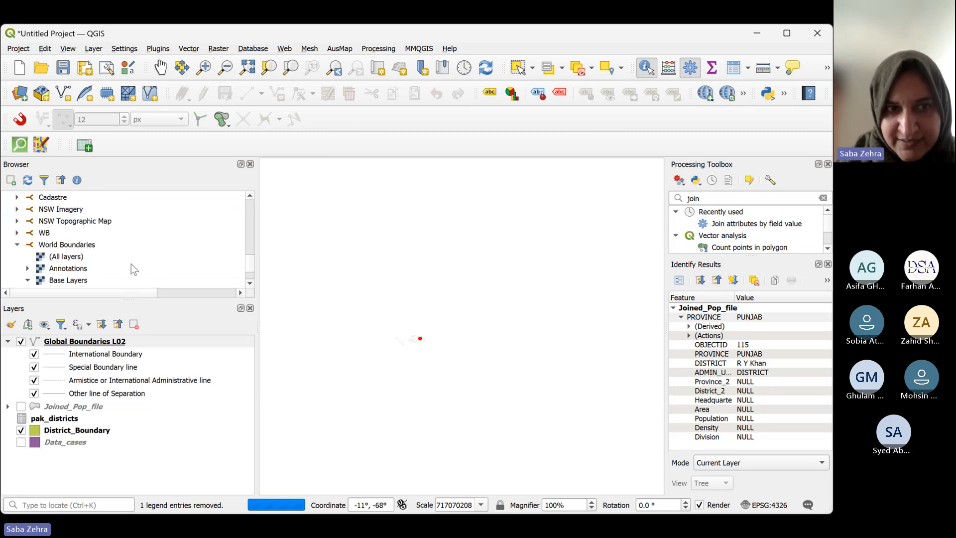
left_click(69, 247)
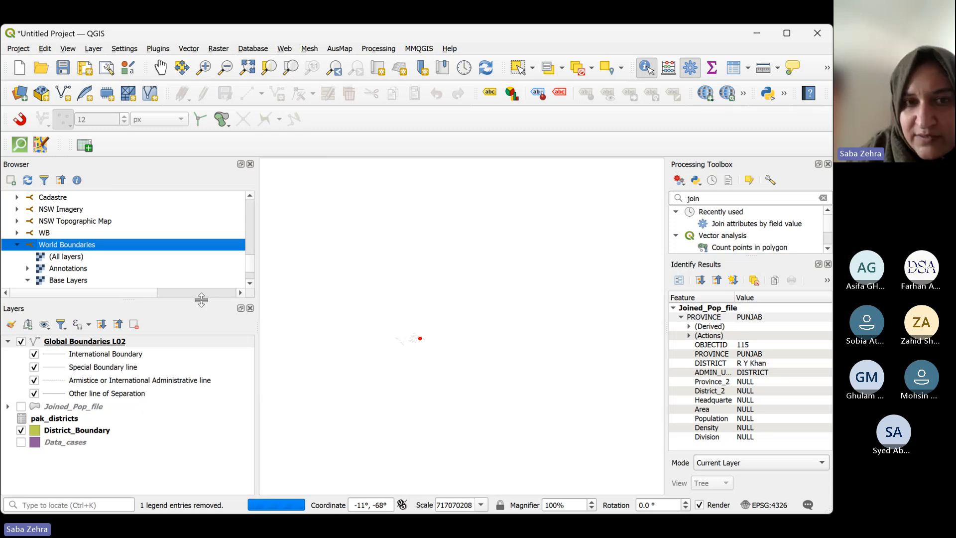
left_click(250, 283)
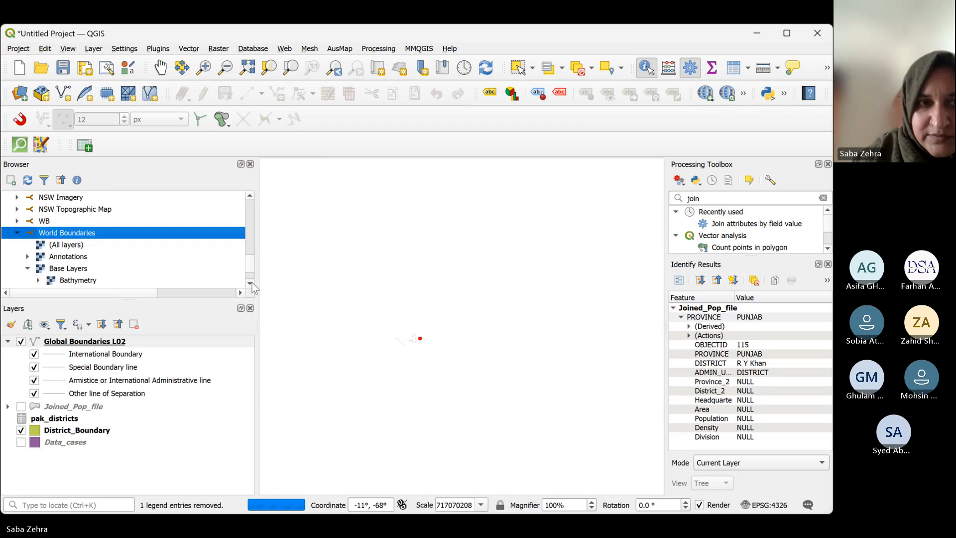
left_click(52, 222)
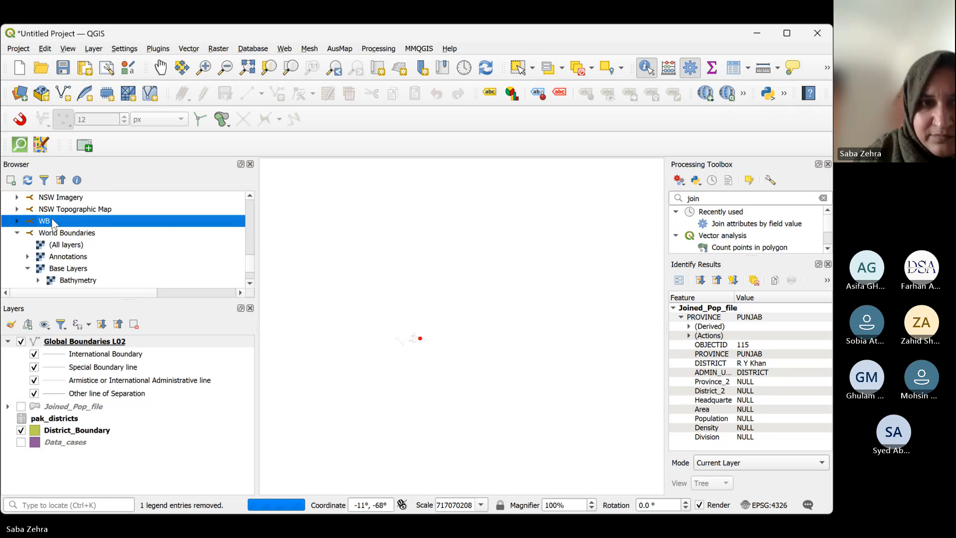
left_click(75, 258)
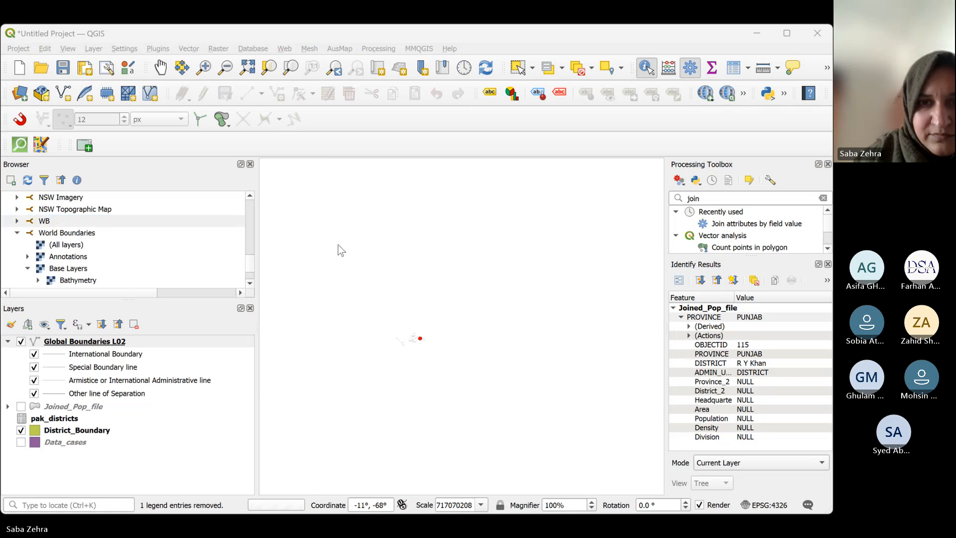
left_click(419, 270)
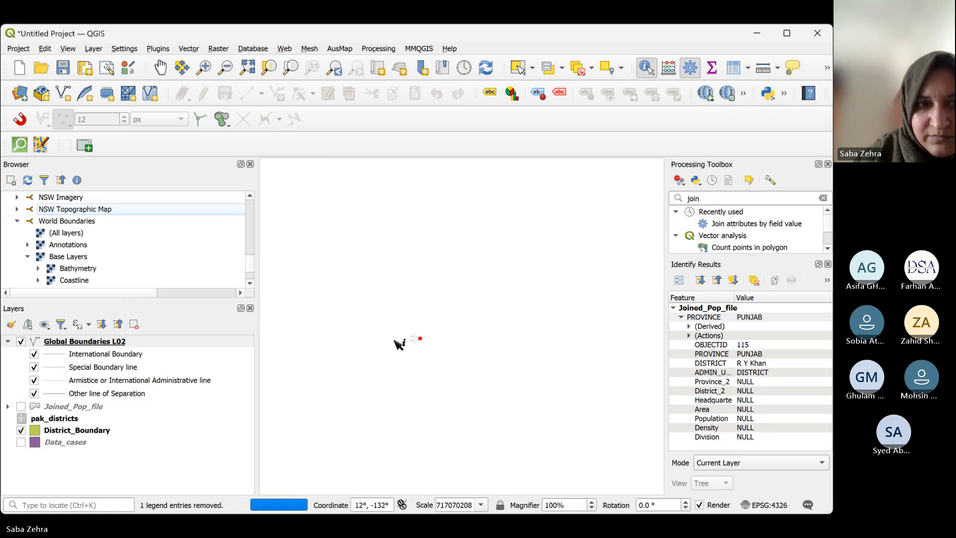
scroll(401, 343, "up", 3)
scroll(401, 342, "down", 3)
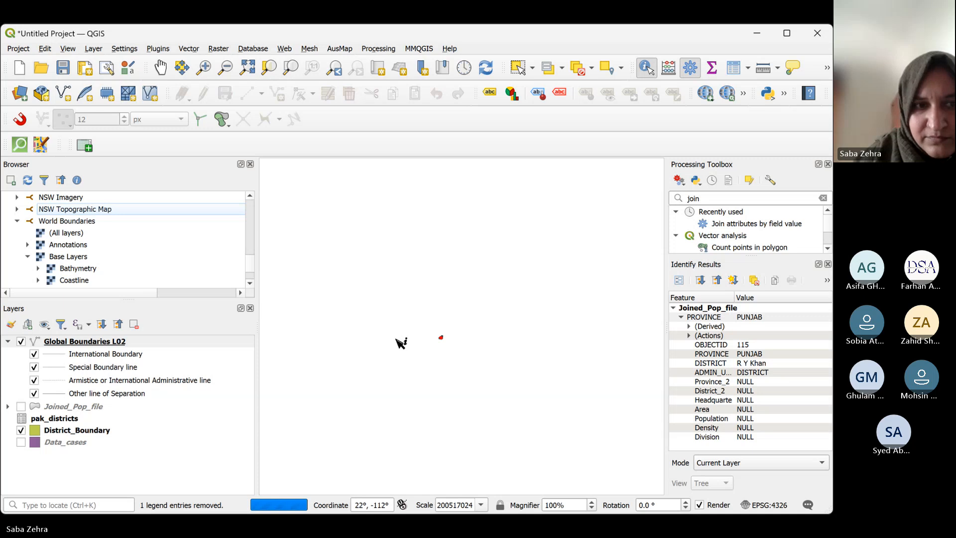
scroll(401, 342, "down", 1)
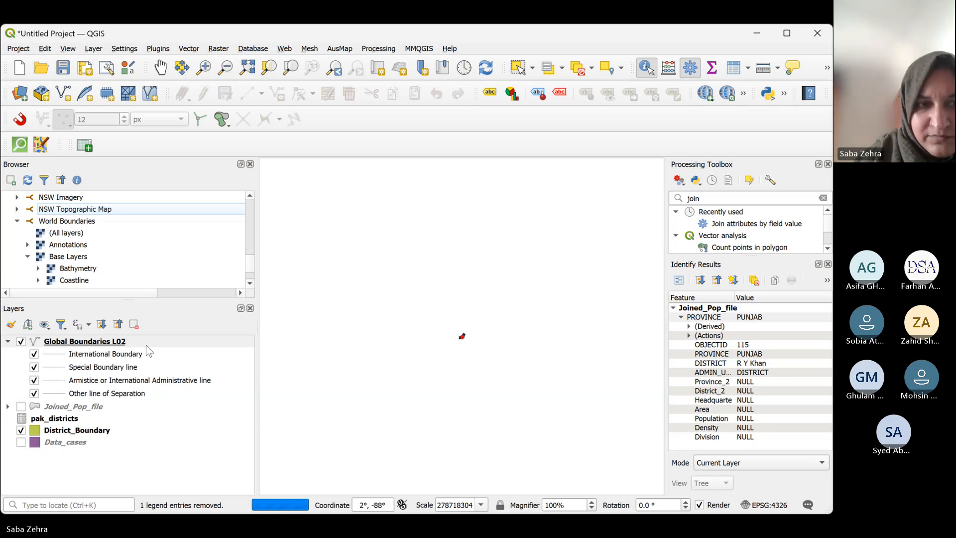
left_click(127, 355)
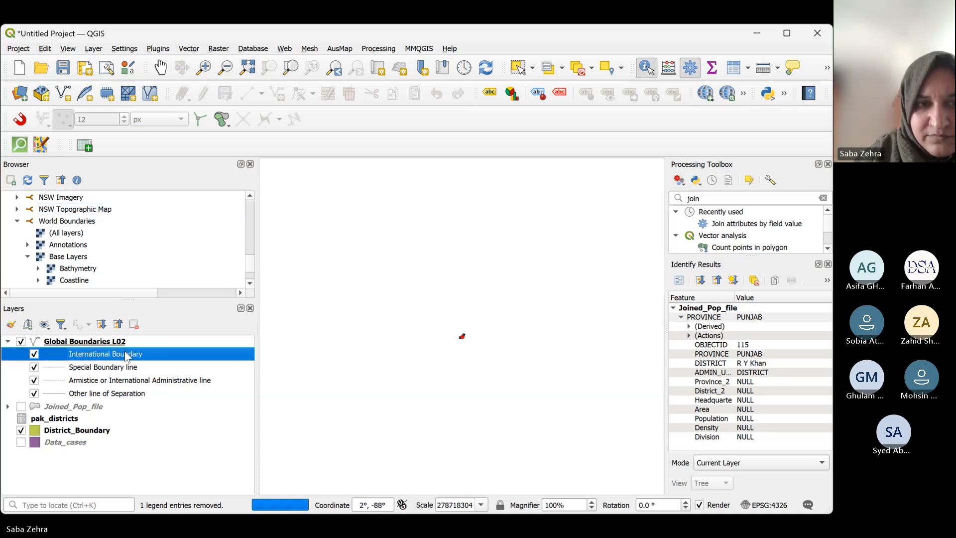
left_click(101, 346)
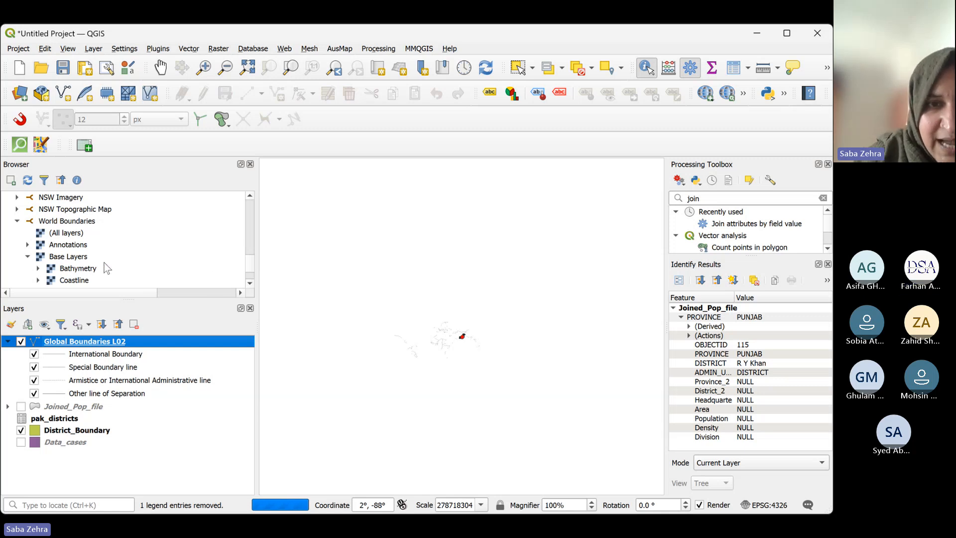
Add the BNDA_L01-L04 polygon layer from the Country areas group of the World Boundaries connection to the map
left_click(250, 284)
left_click(250, 284)
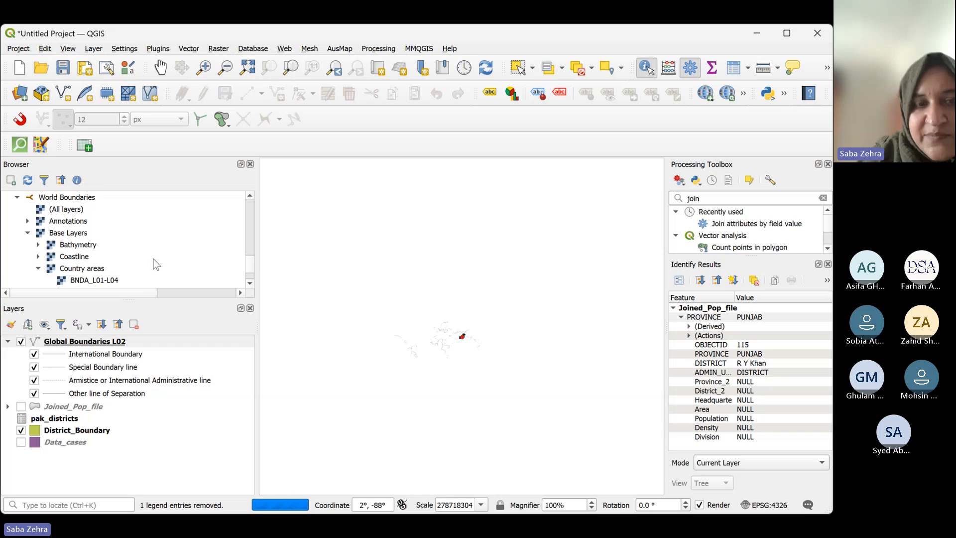
left_click(250, 284)
double_click(250, 284)
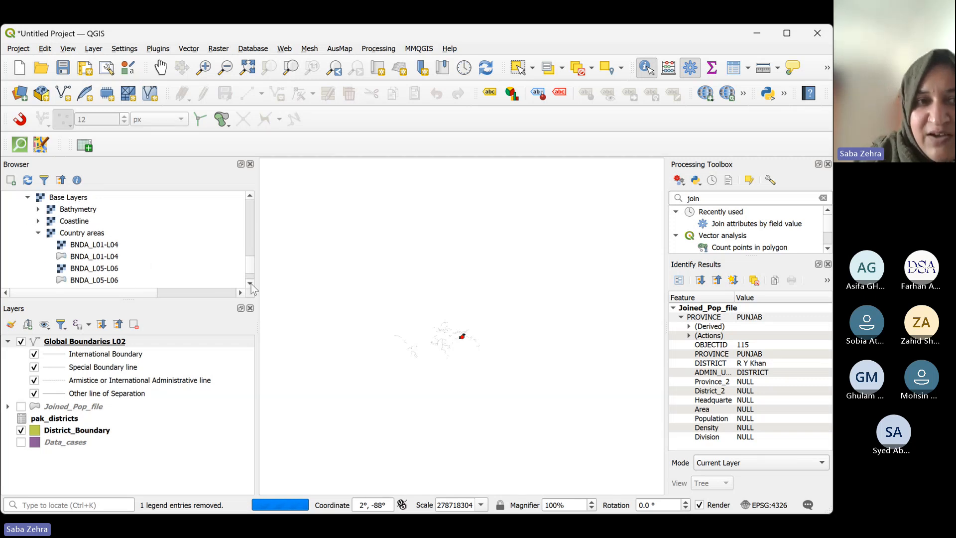
left_click(250, 283)
left_click(250, 284)
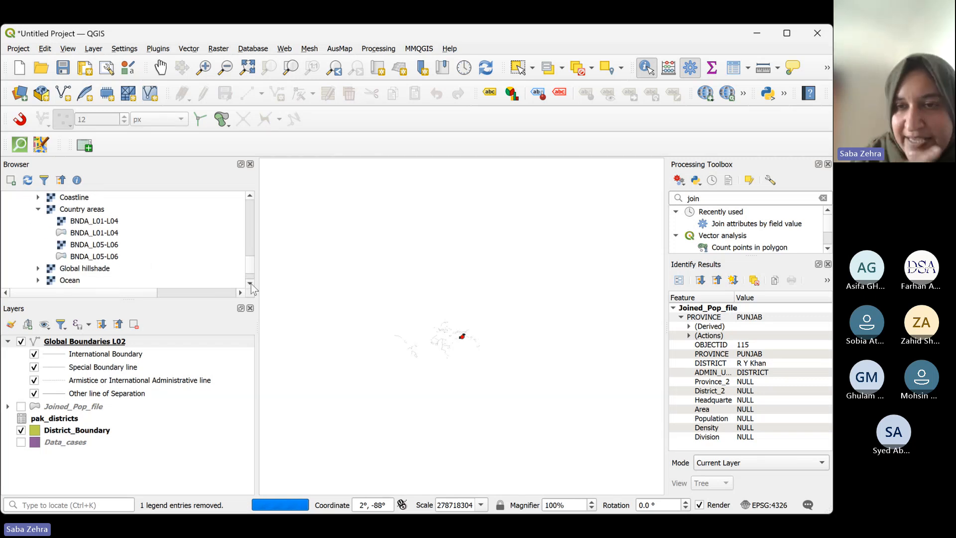
left_click(76, 233)
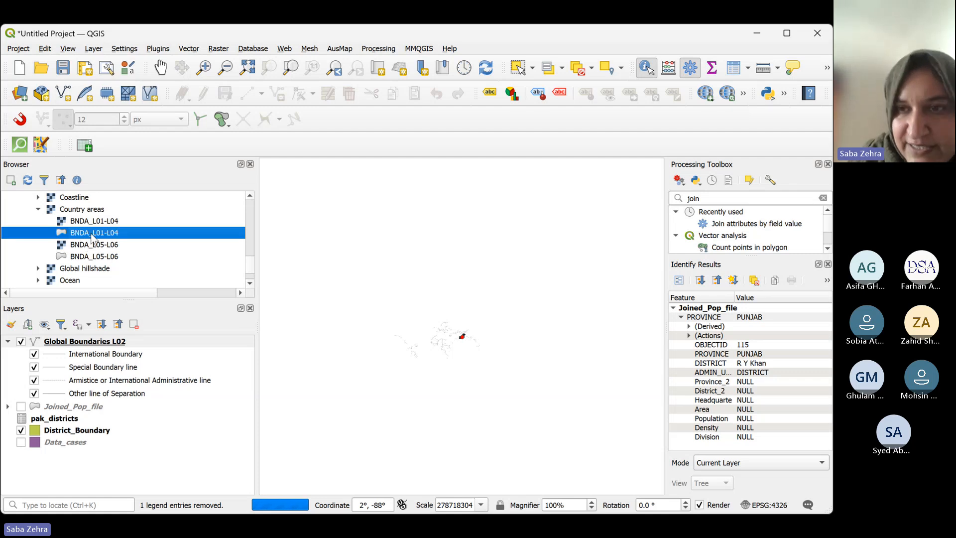
left_click_drag(91, 238, 388, 287)
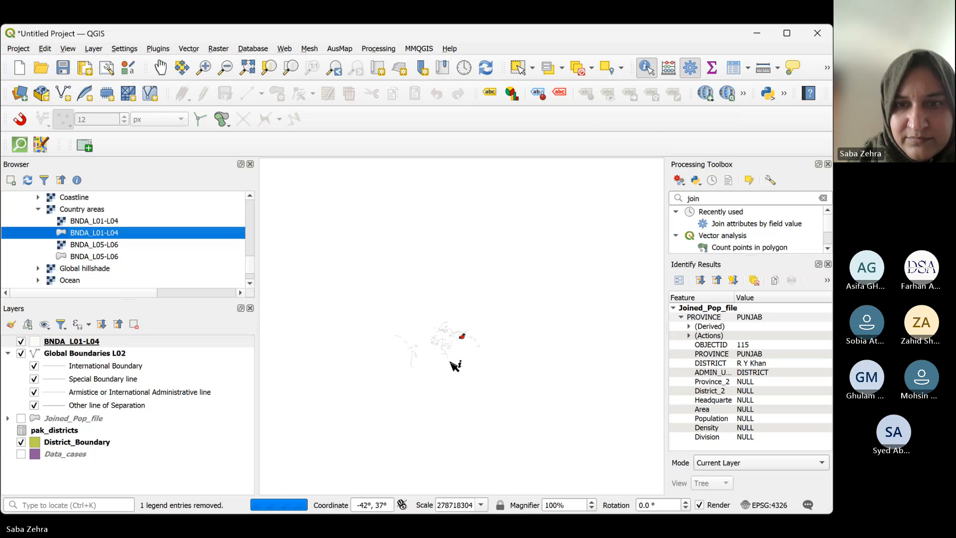
scroll(456, 366, "up", 1)
scroll(450, 363, "up", 1)
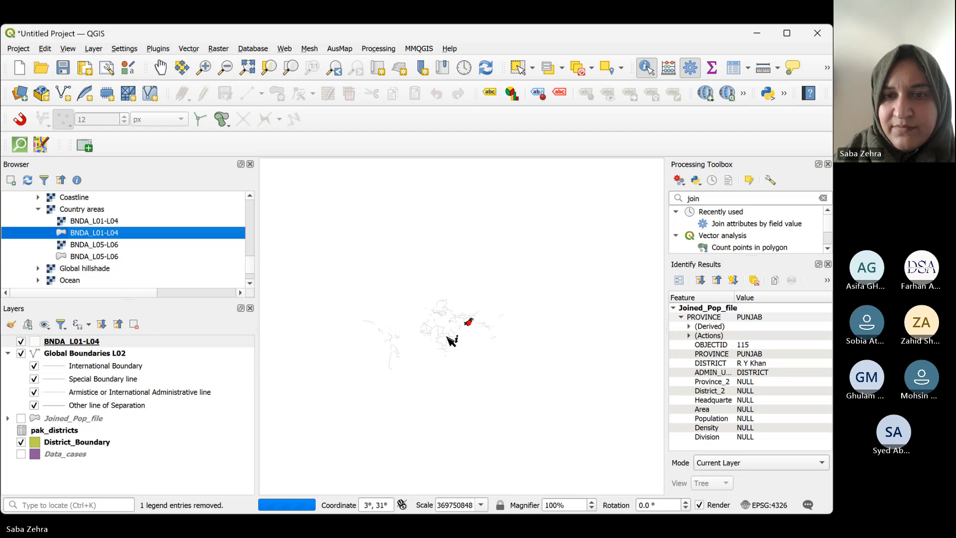
scroll(434, 335, "up", 2)
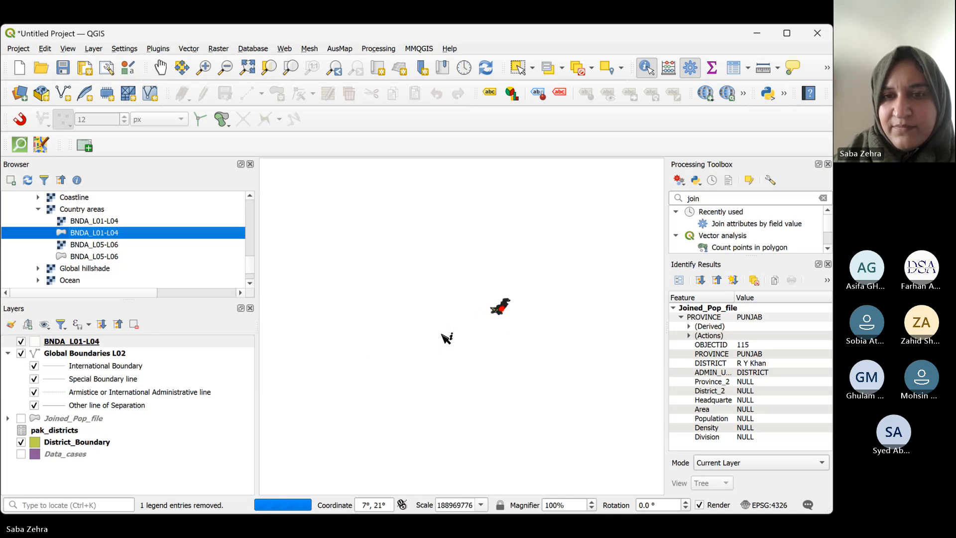
scroll(447, 339, "up", 1)
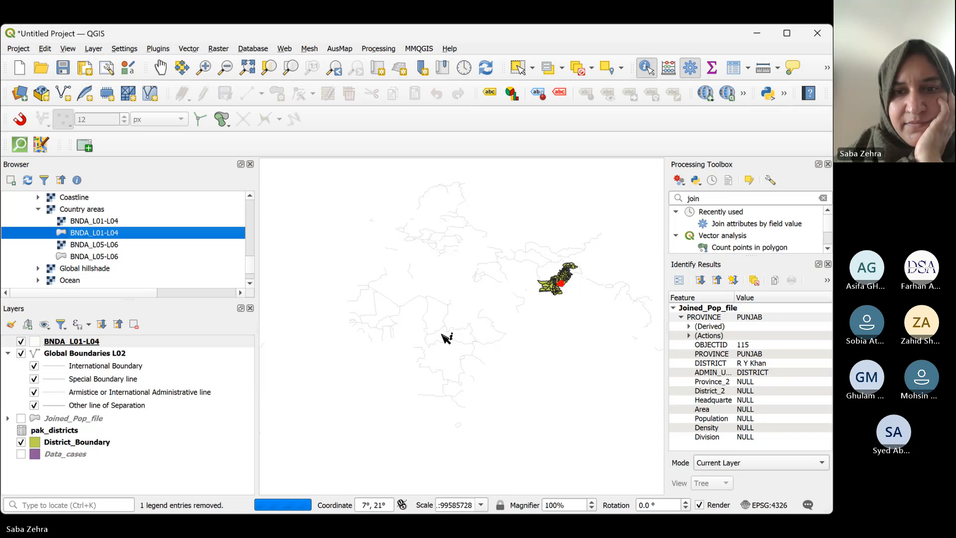
scroll(447, 338, "up", 1)
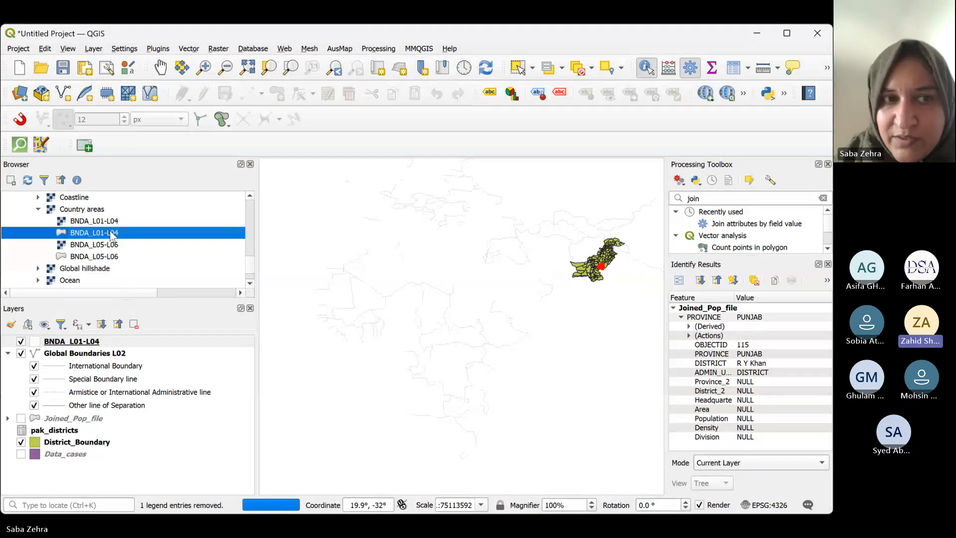
Export the BNDA_L01-L04 layer as an ESRI Shapefile named WorldBoundaries in the Downloads\Class folder and add it to the map
left_click(92, 342)
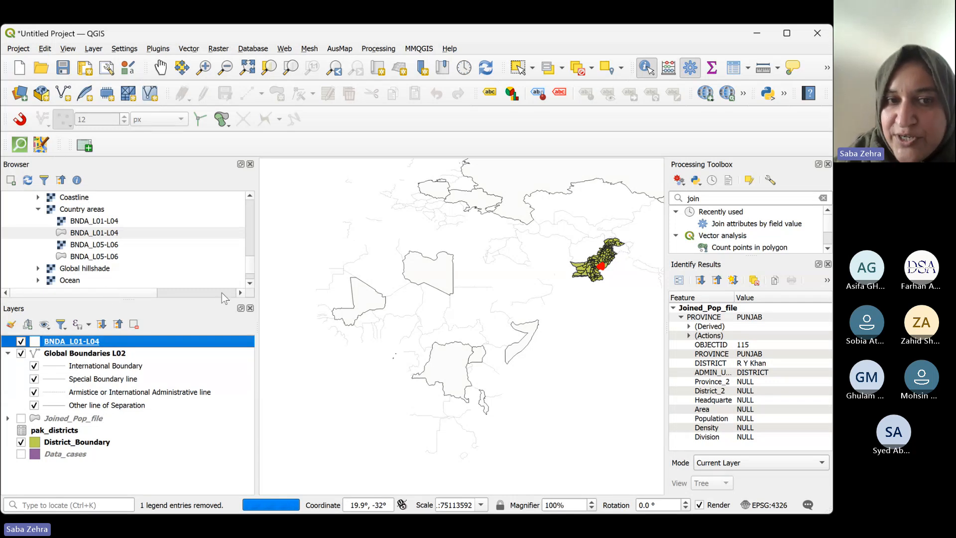
left_click(247, 294)
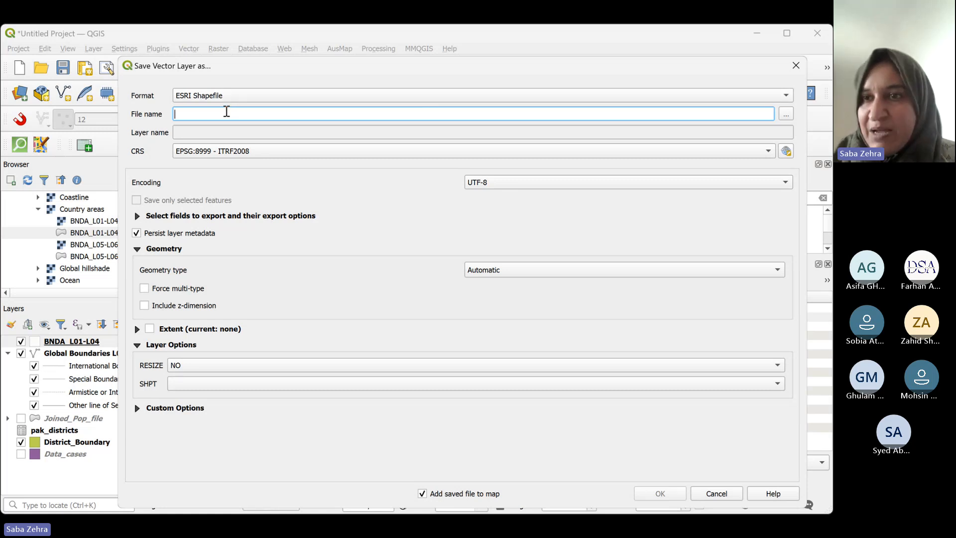
left_click(787, 114)
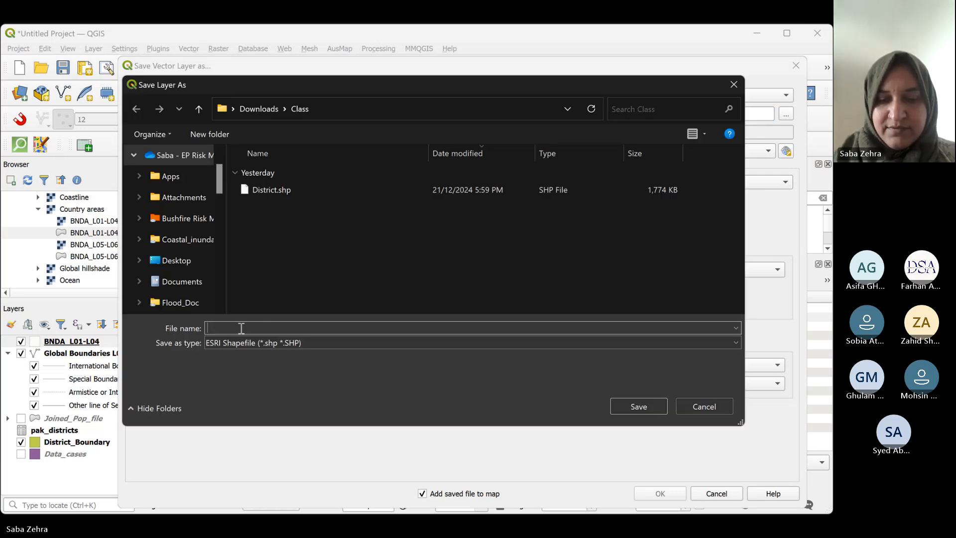
type("World")
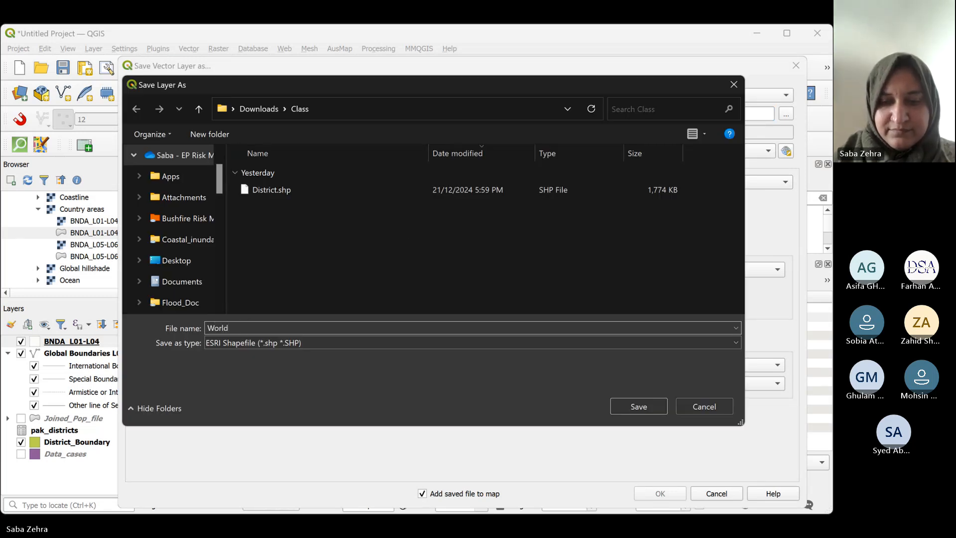
type("BOu")
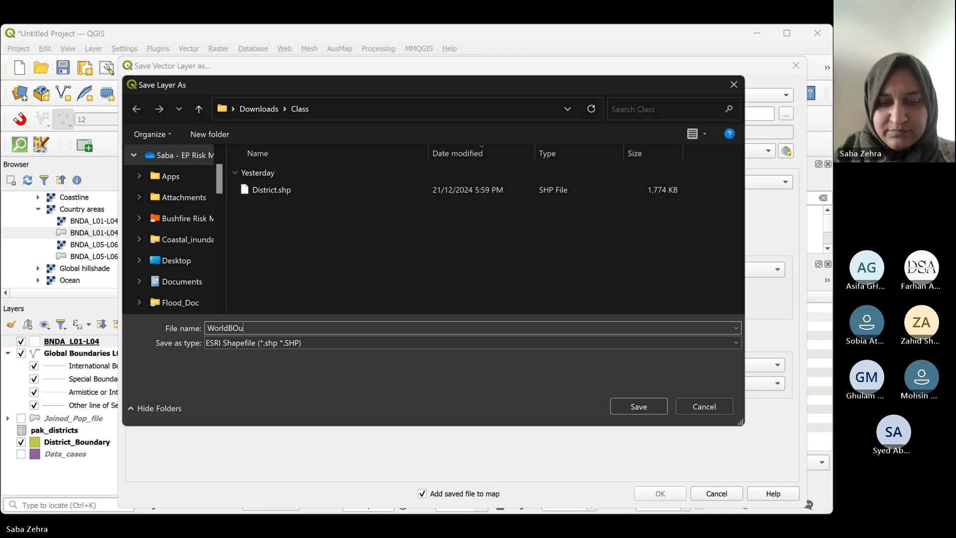
type("ndaries")
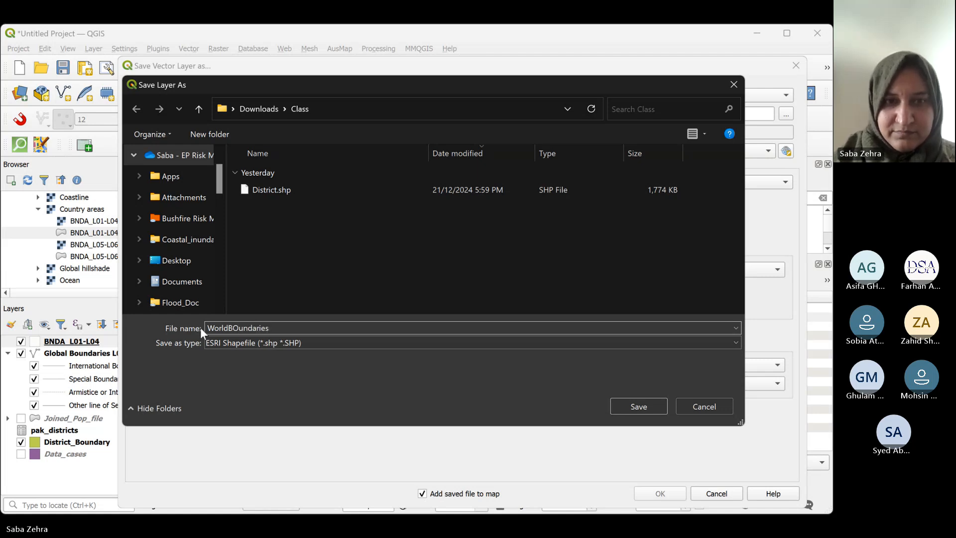
left_click(239, 327)
key("BackSpace")
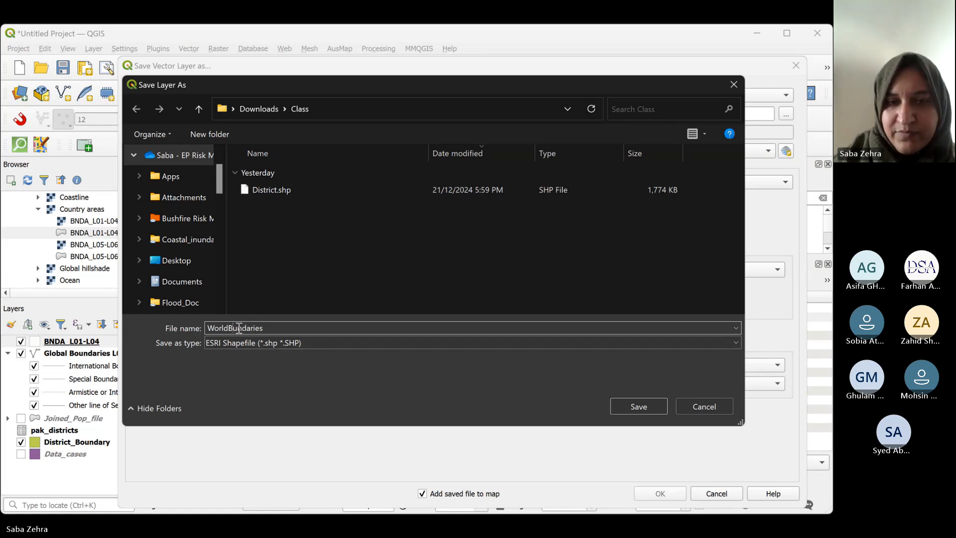
type("o")
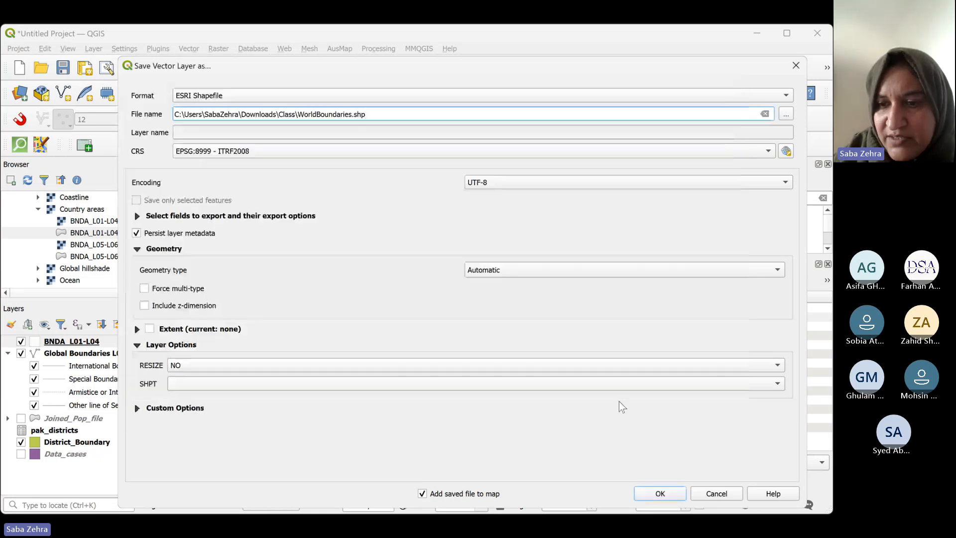
left_click(619, 401)
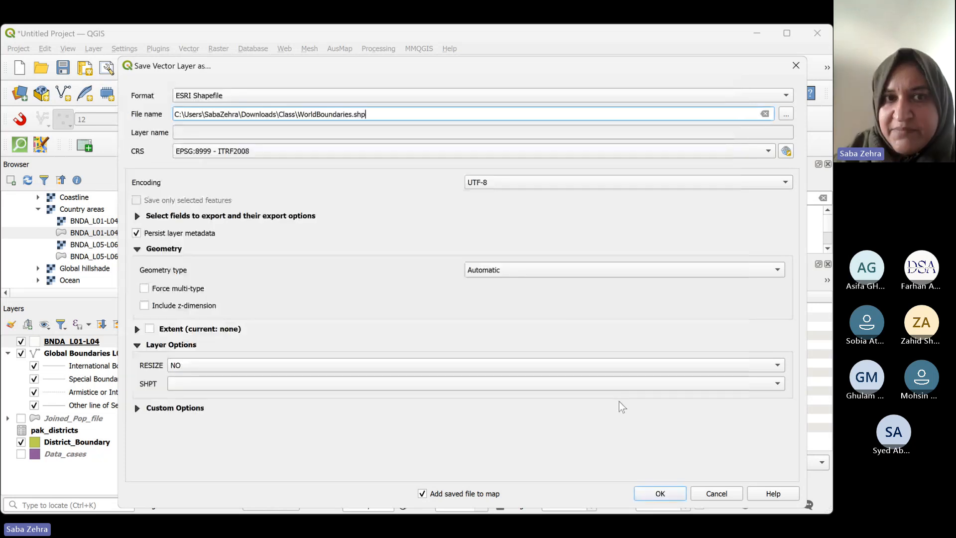
key("Return")
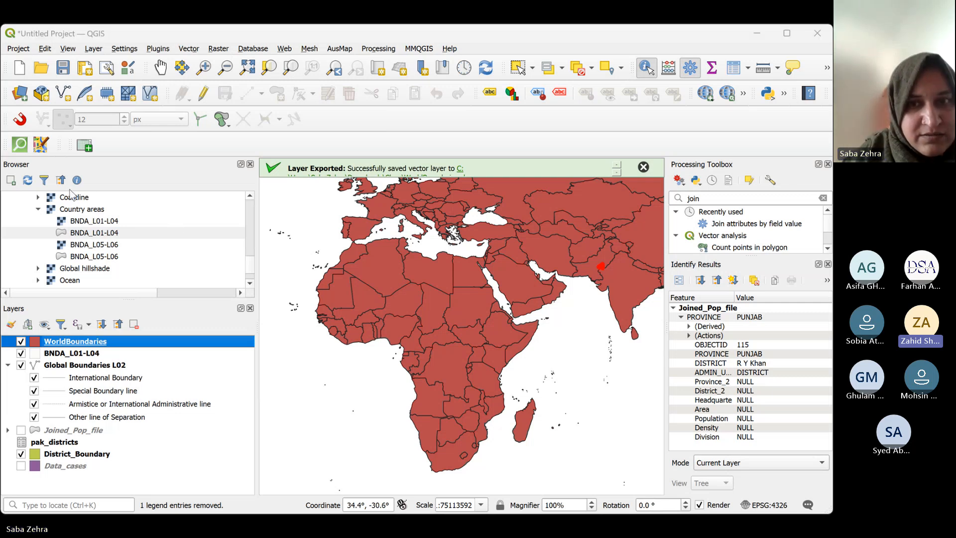
Collapse the Global Boundaries group of the World Boundaries connection
left_click(683, 155)
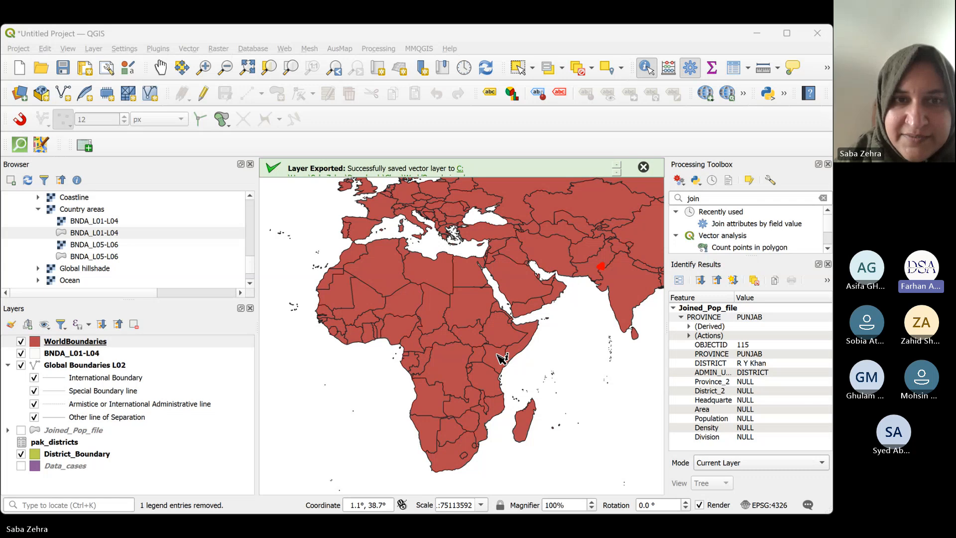
left_click(250, 196)
left_click(250, 196)
left_click(250, 197)
left_click(250, 196)
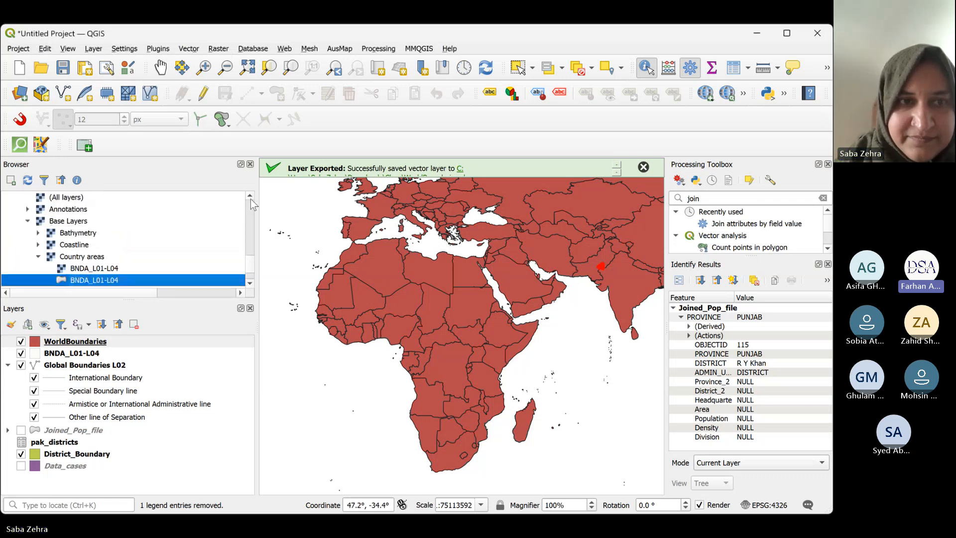
left_click(250, 198)
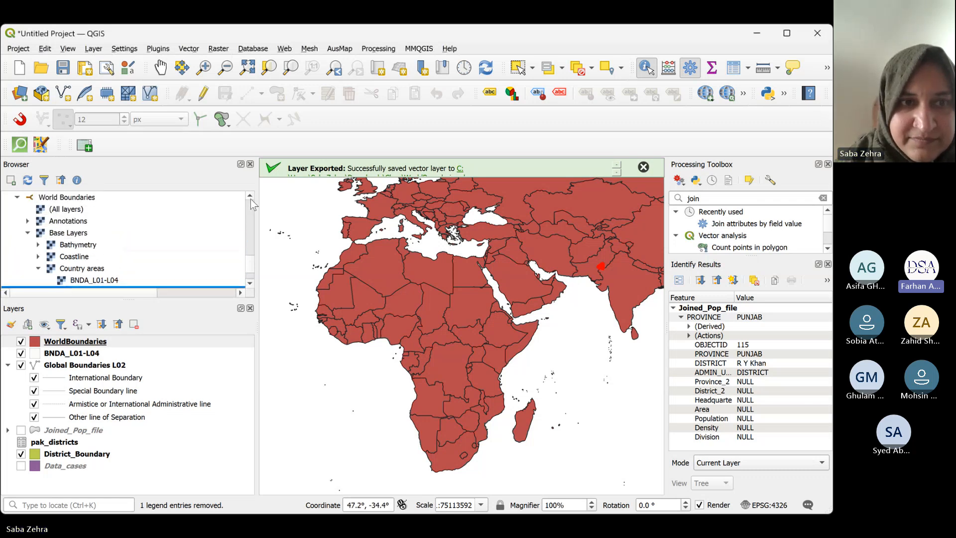
left_click(250, 198)
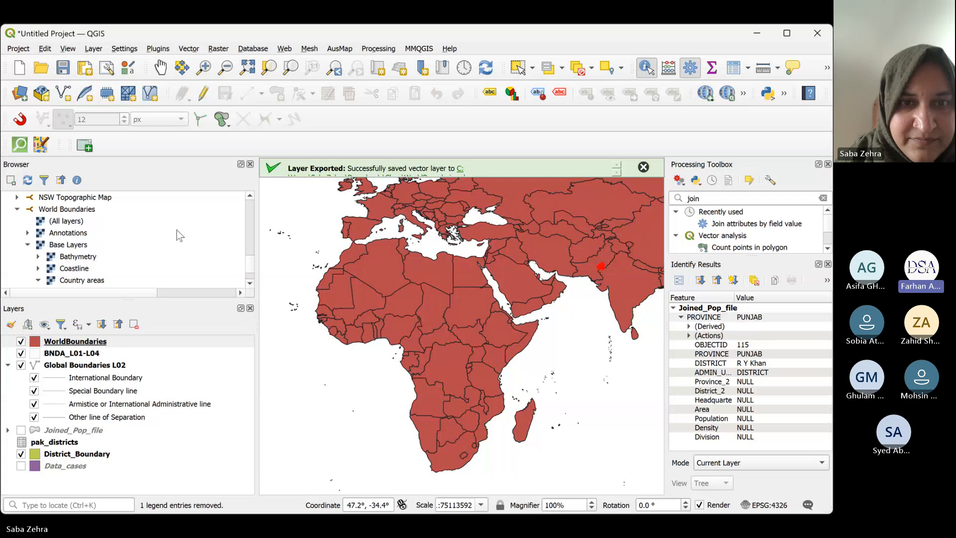
scroll(179, 235, "down", 3)
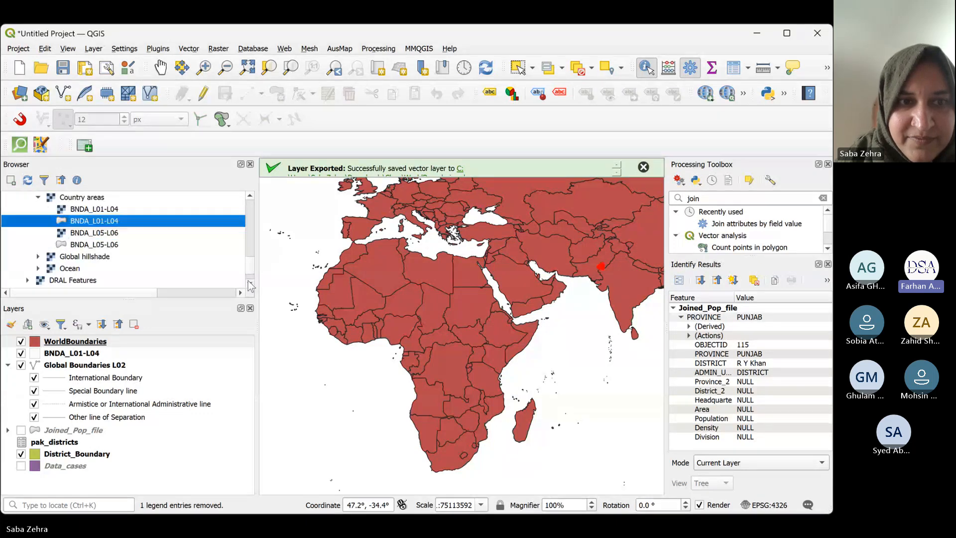
left_click(250, 283)
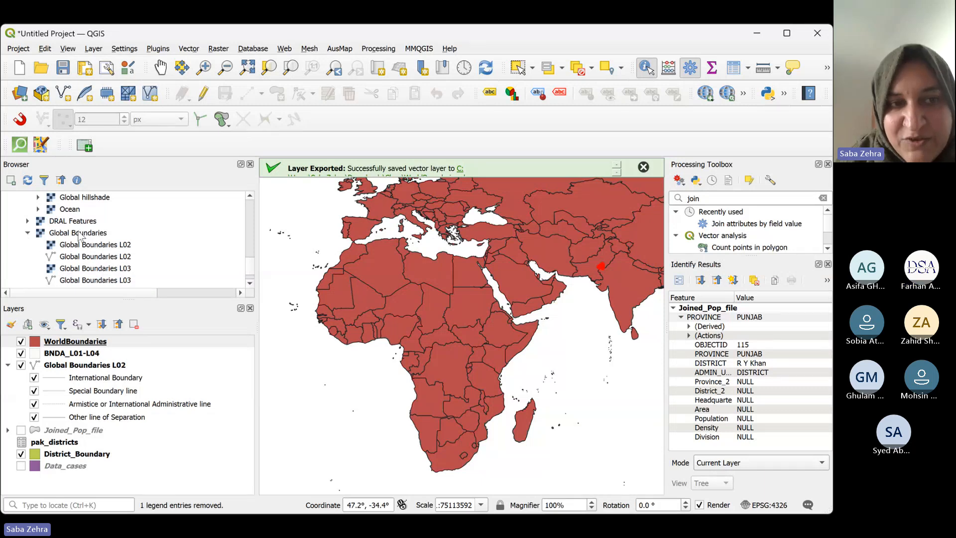
left_click(27, 233)
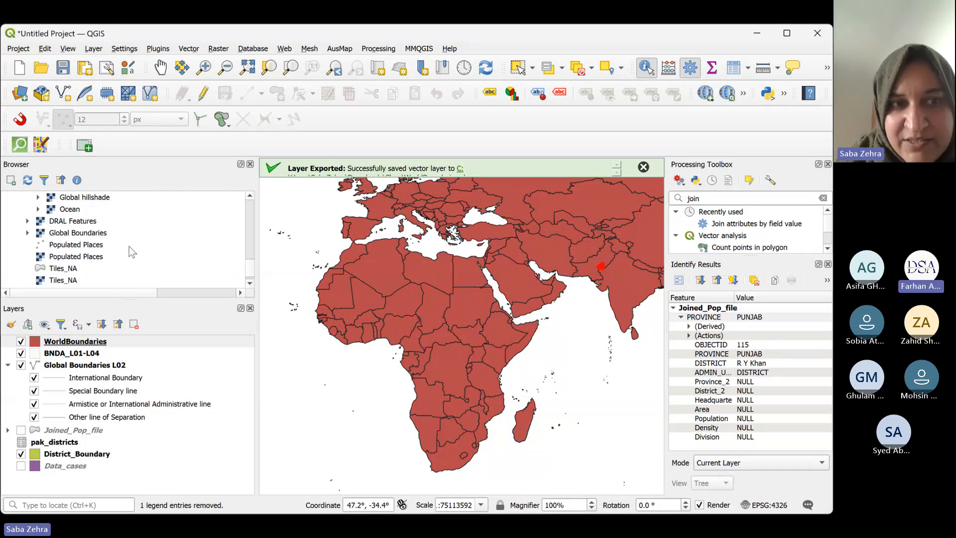
Collapse the Country areas and Base Layers groups of the World Boundaries connection
left_click(250, 196)
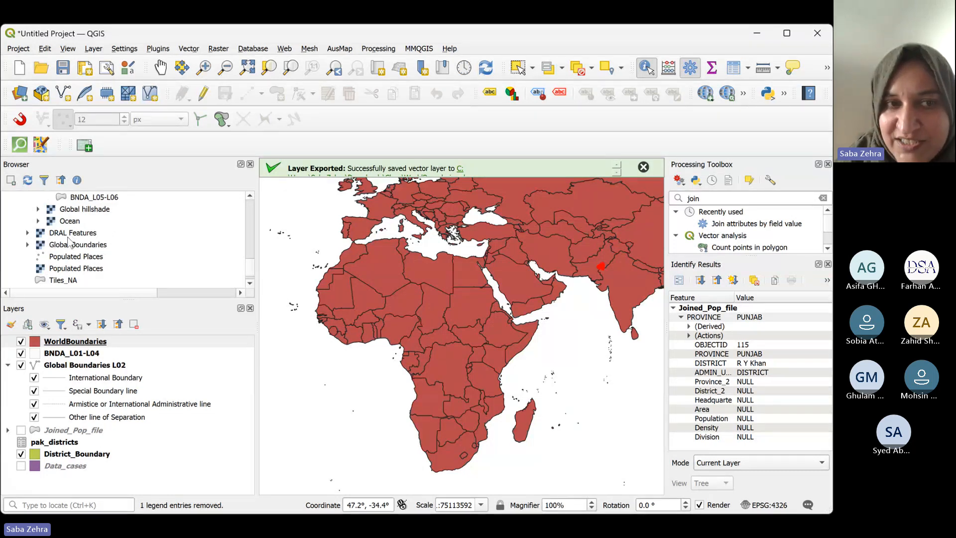
left_click(250, 198)
left_click(250, 198)
left_click(250, 197)
left_click(250, 198)
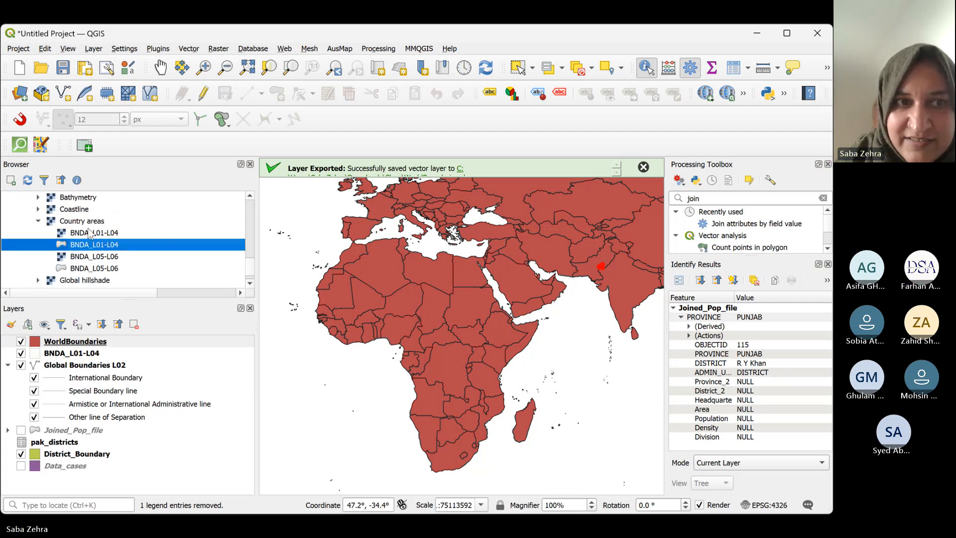
left_click(39, 221)
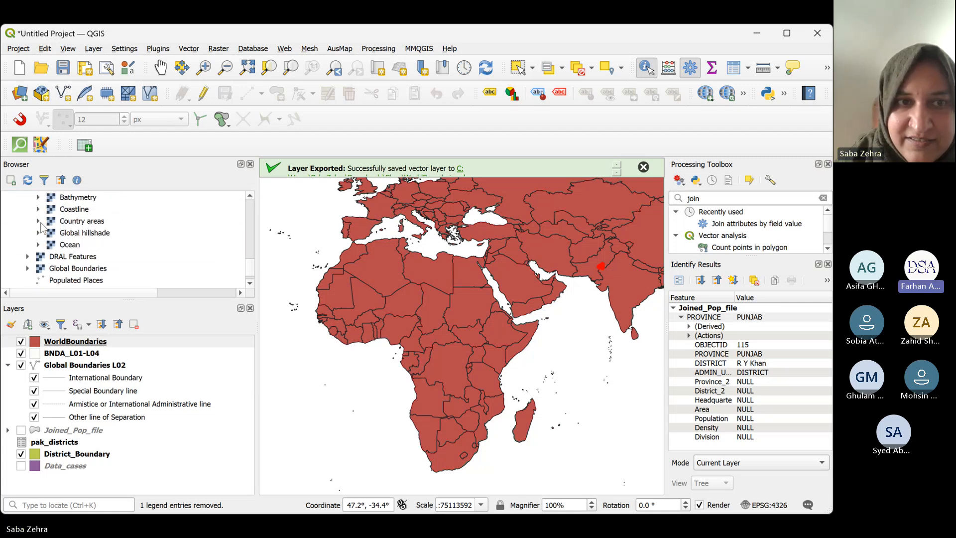
left_click(250, 198)
left_click(250, 197)
left_click(250, 198)
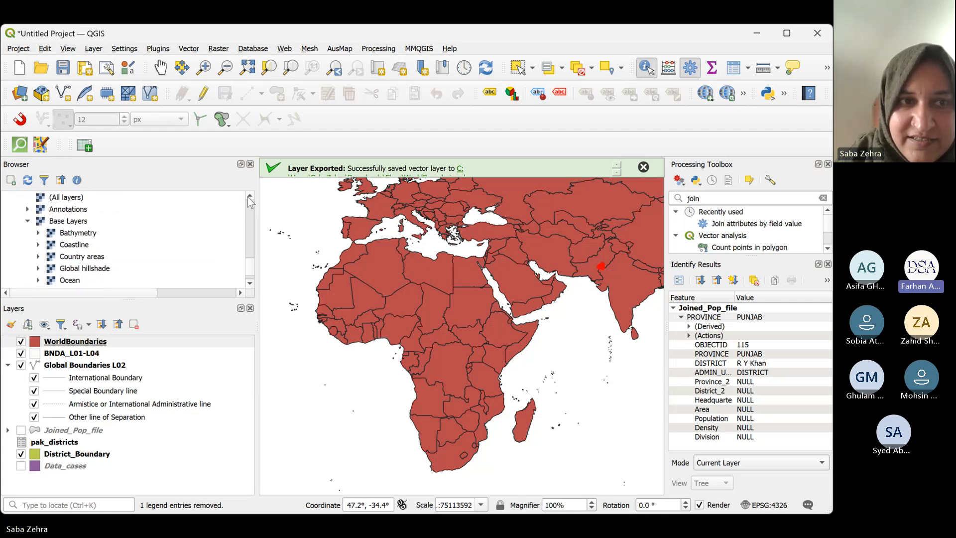
left_click(28, 222)
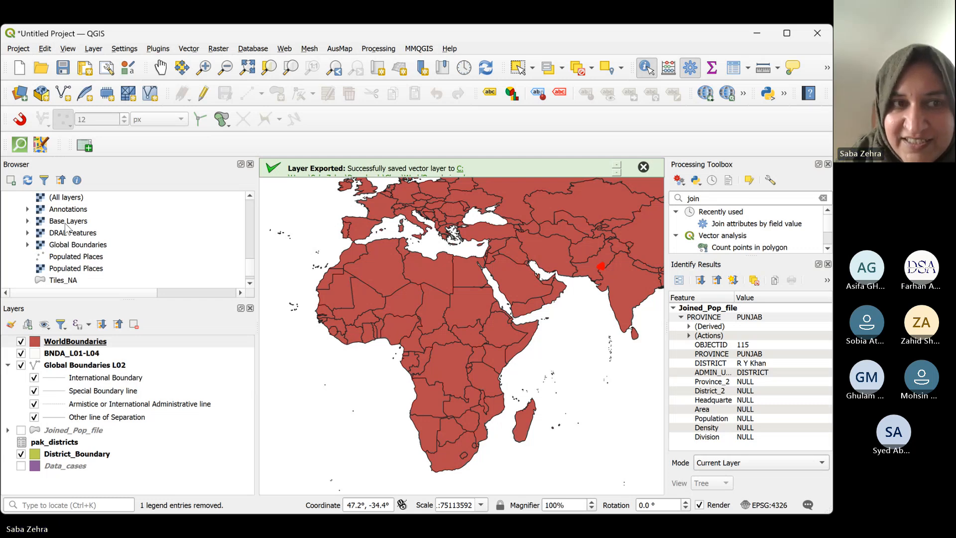
Expand Base Layers and Country areas in the World Boundaries connection and select the BNDA_L01-L04 polygon layer
left_click(28, 221)
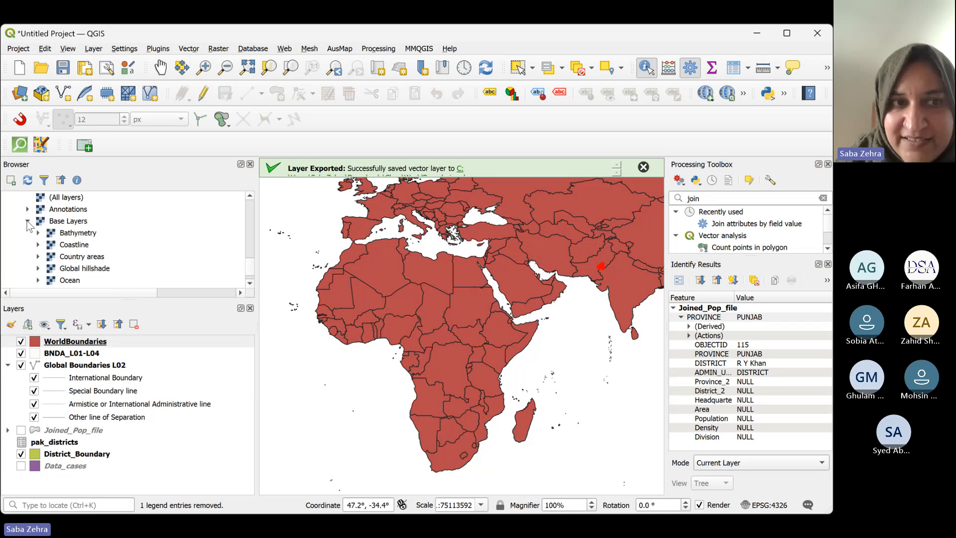
left_click(250, 283)
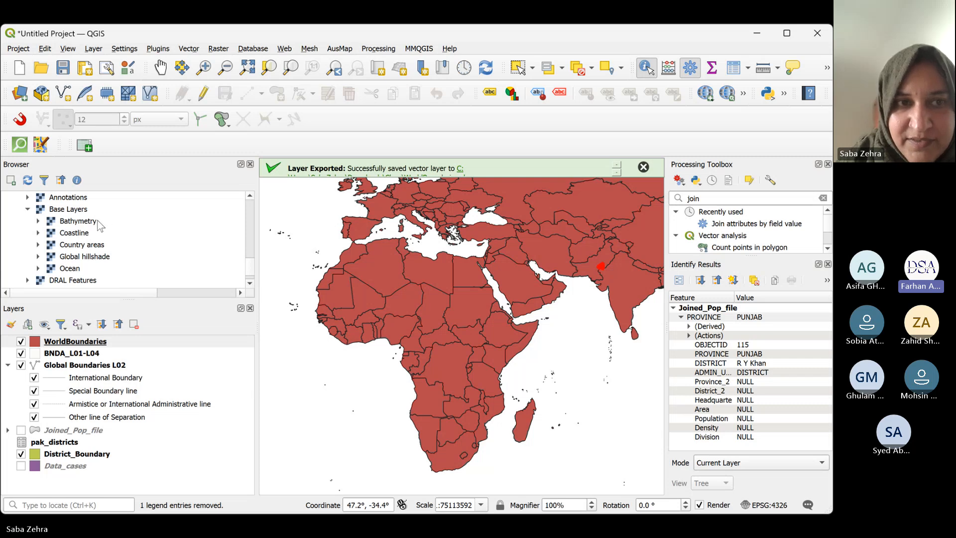
left_click(38, 244)
left_click(217, 268)
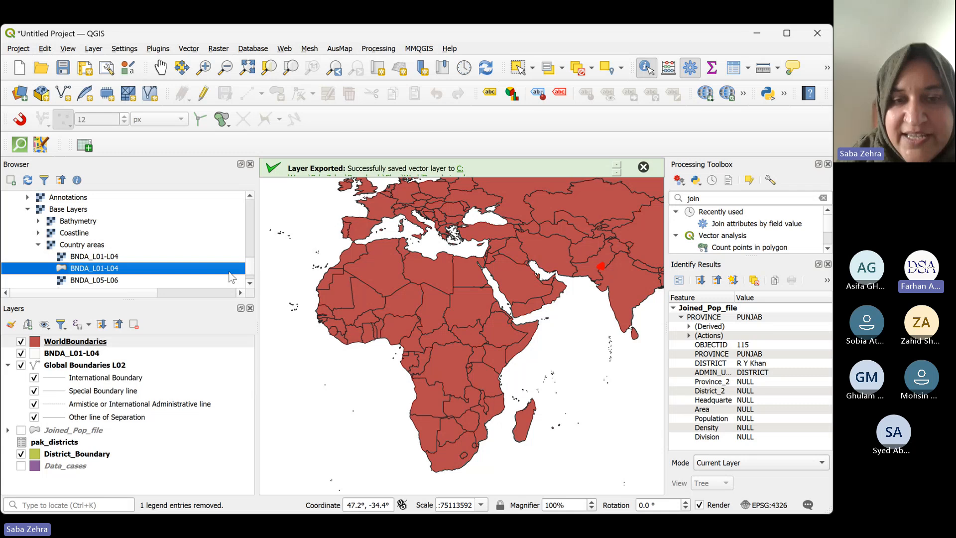
scroll(231, 277, "down", 1)
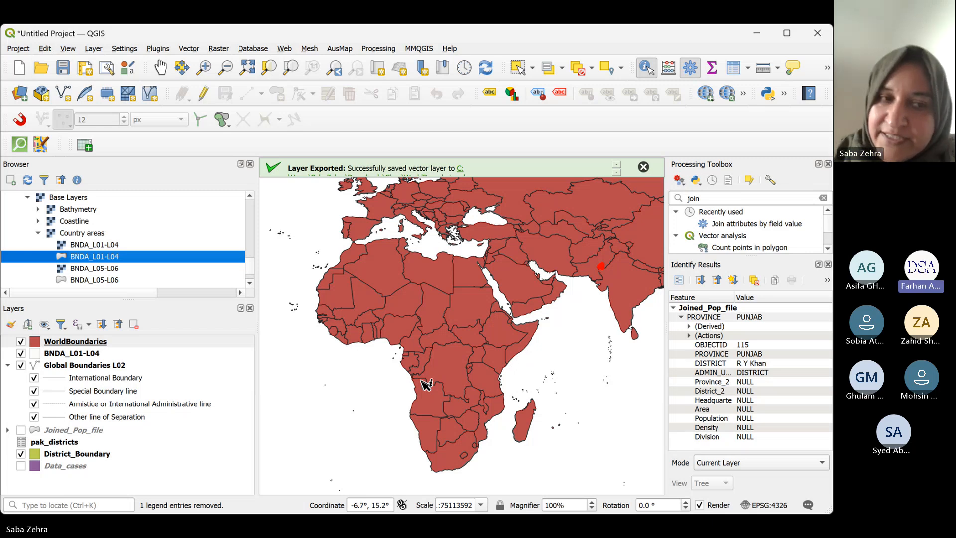
Make BNDA_L01-L04 the active layer and identify the attributes of Algeria on the map
left_click_drag(100, 366, 103, 359)
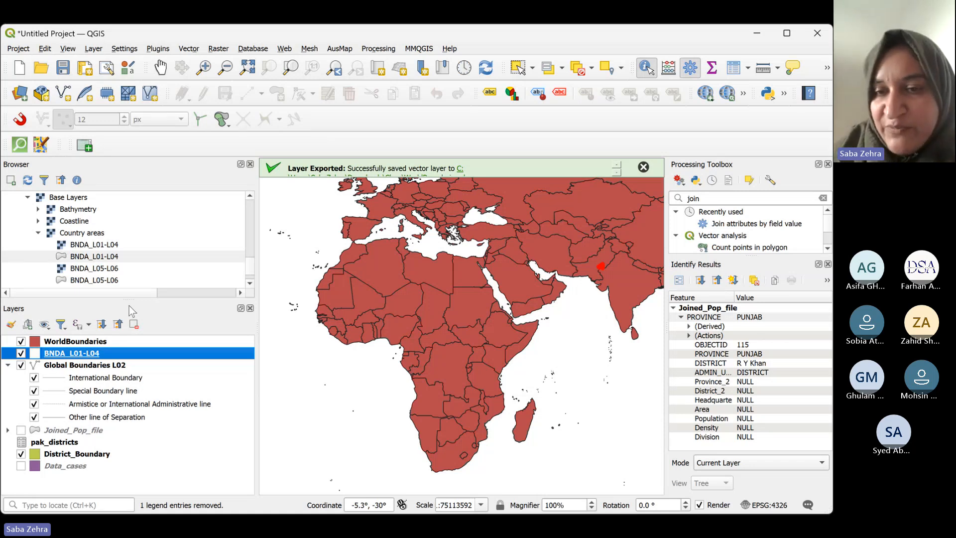
left_click(375, 270)
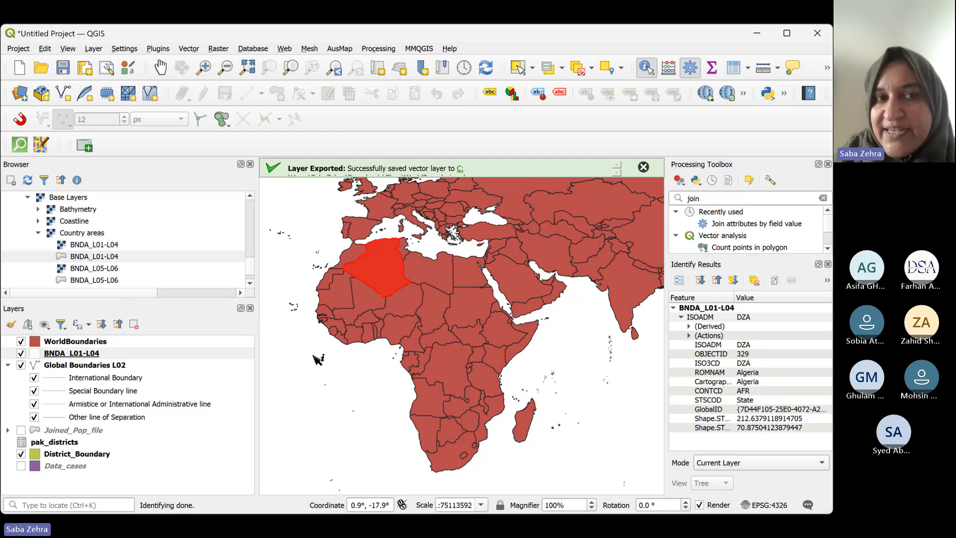
Collapse the Country areas and Base Layers groups and return to the list of ArcGIS REST Servers connections
left_click(38, 233)
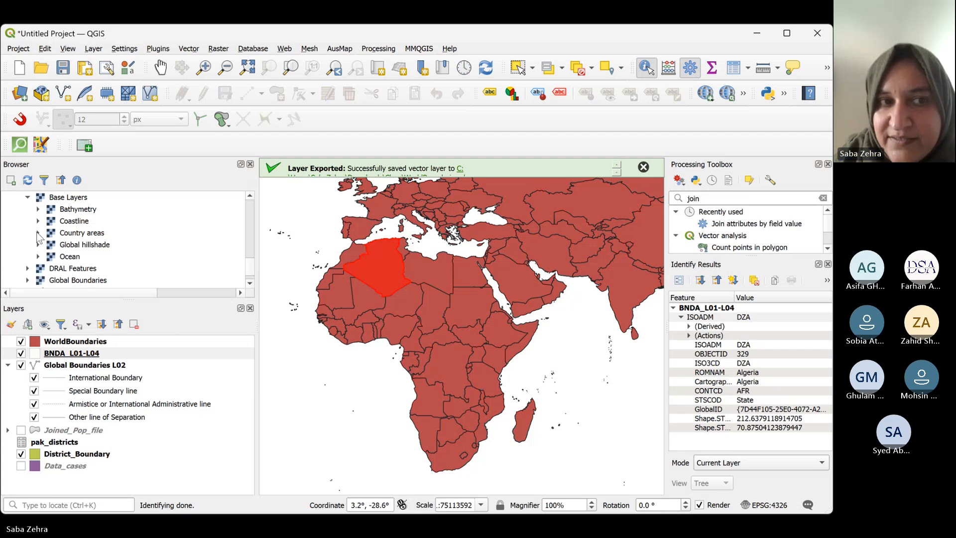
left_click(28, 199)
left_click(250, 199)
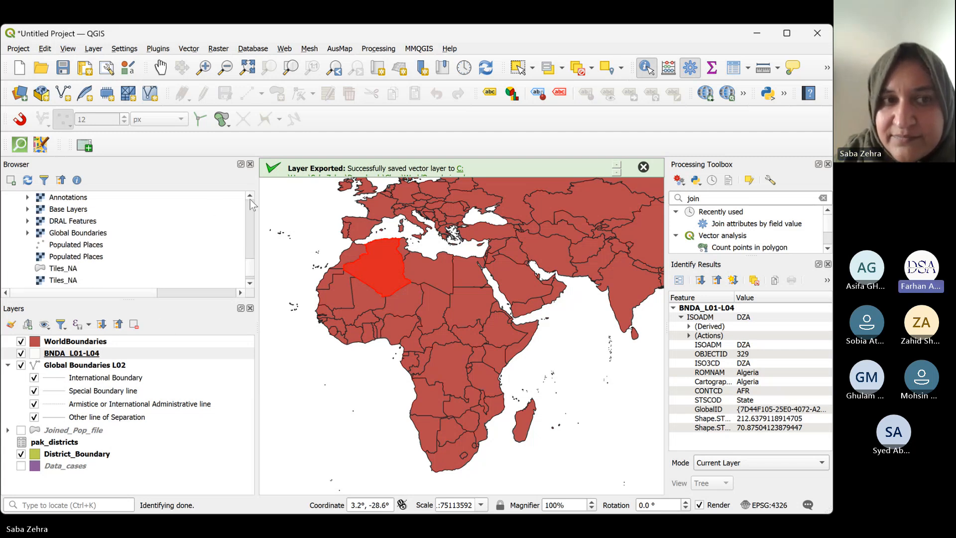
left_click(250, 199)
scroll(250, 199, "up", 2)
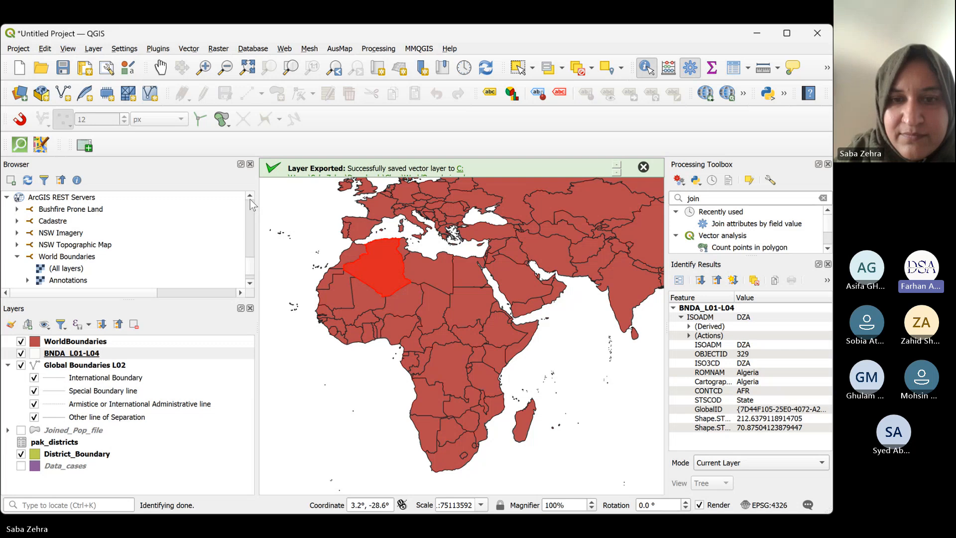
Clear the identified feature by querying an empty ocean area, and show the whole world on the map
left_click(296, 400)
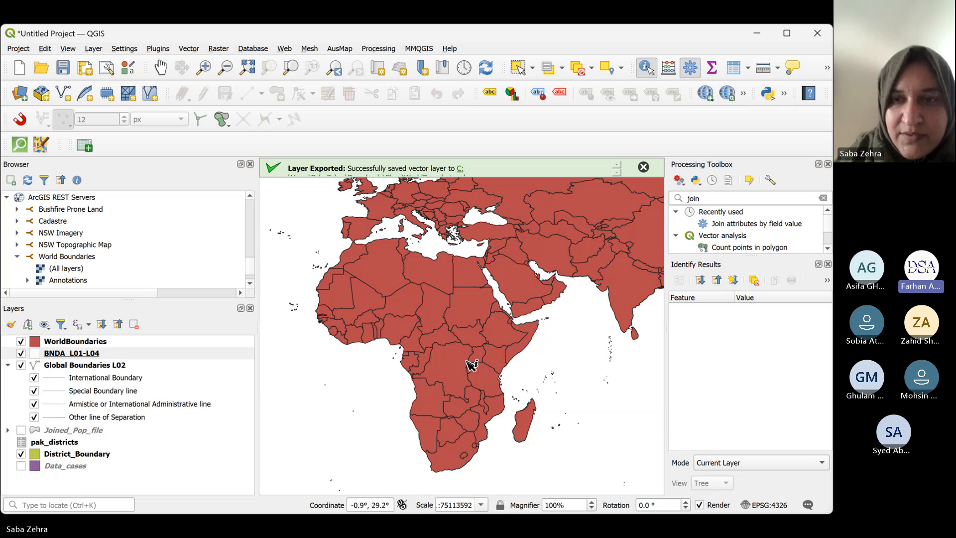
scroll(471, 365, "down", 1)
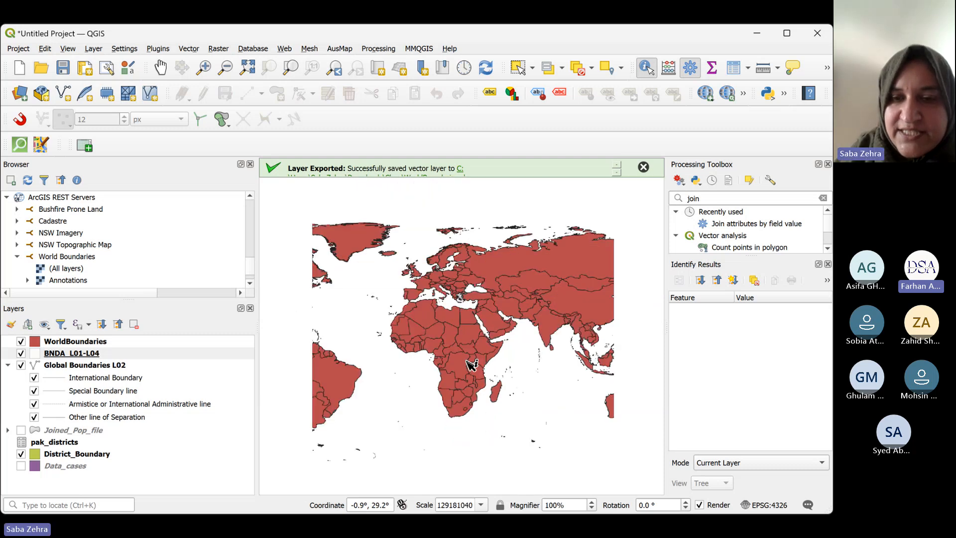
scroll(471, 365, "down", 1)
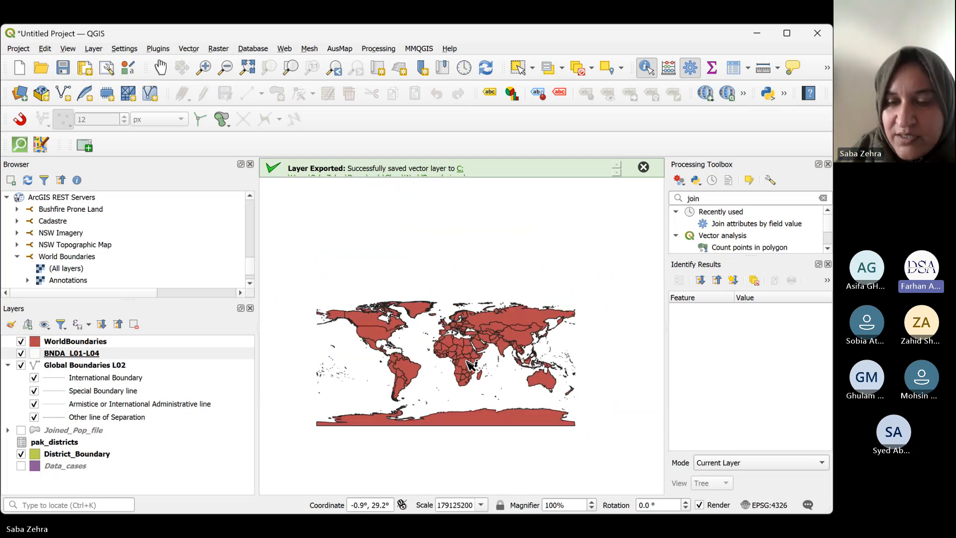